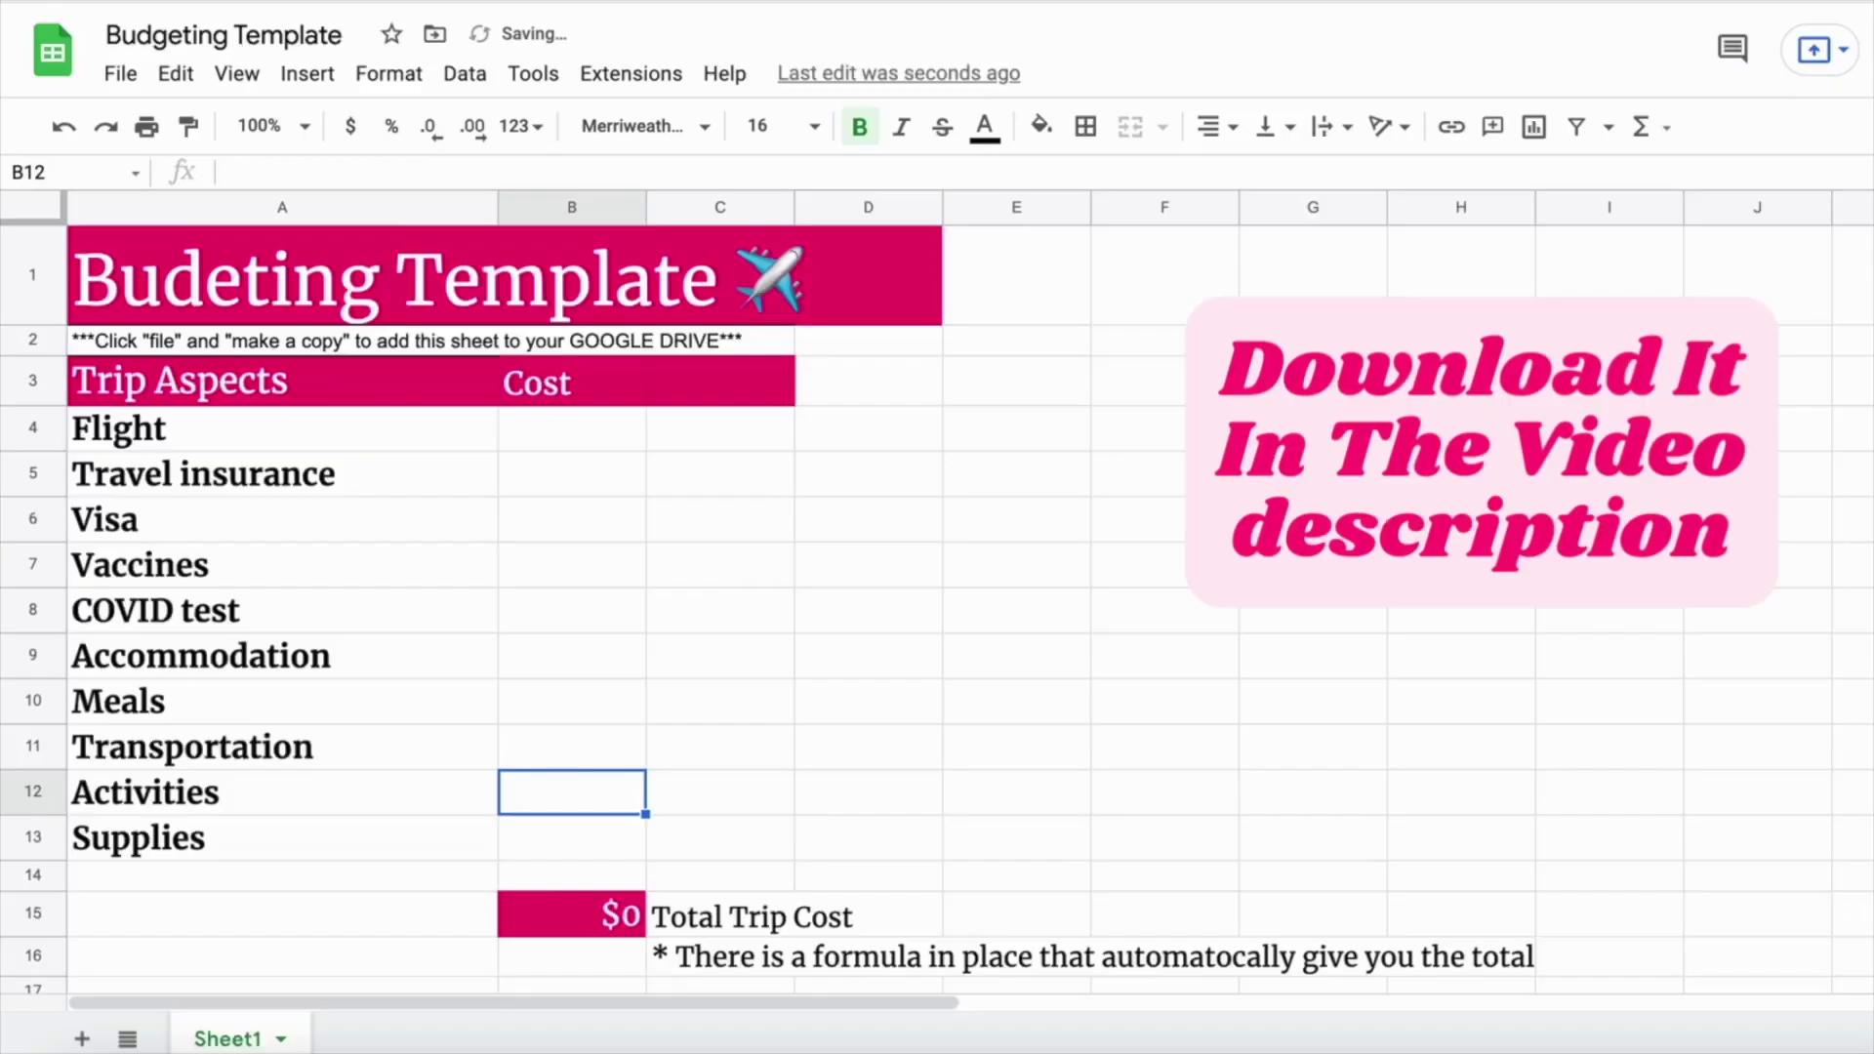
Enter costs: flight 245, accommodation 321, transportation 50, activities 100, supplies 10.
{"action": "left_click", "coordinate": [601, 429]}
{"action": "type", "text": "24"}
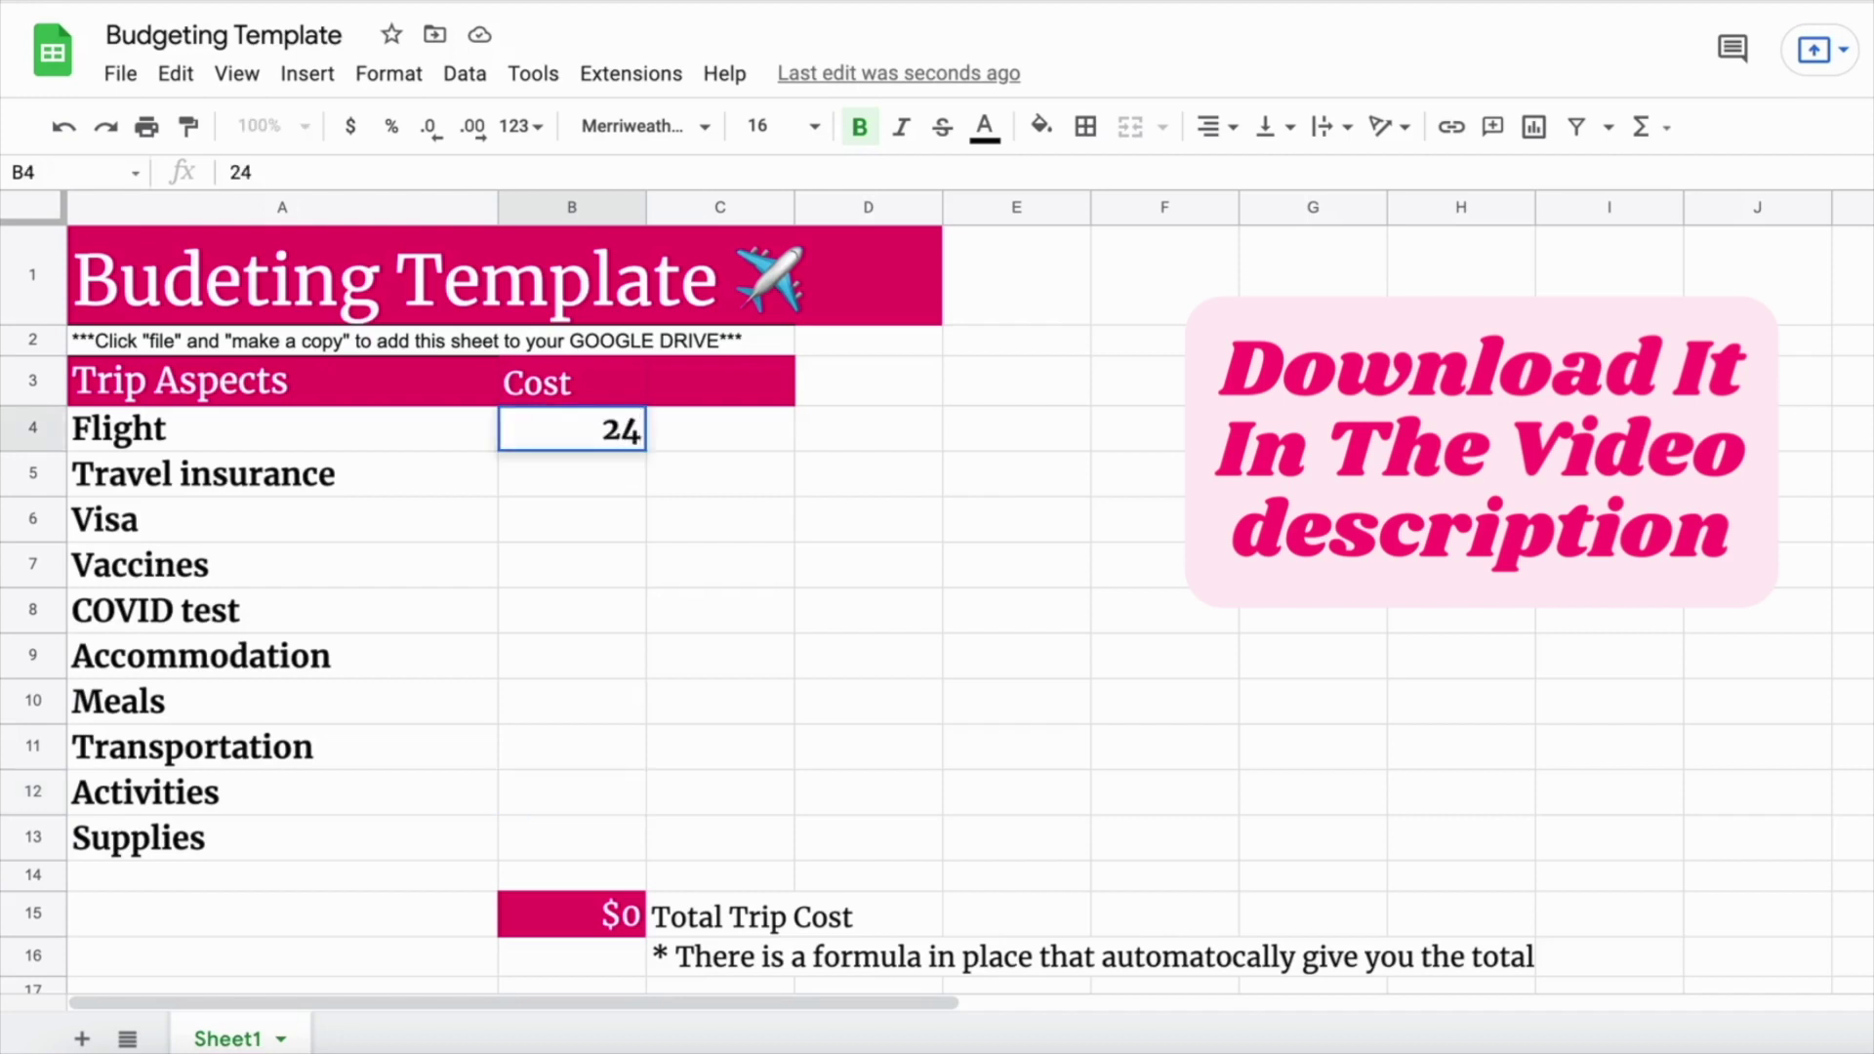
{"action": "type", "text": "5"}
{"action": "left_click", "coordinate": [577, 663]}
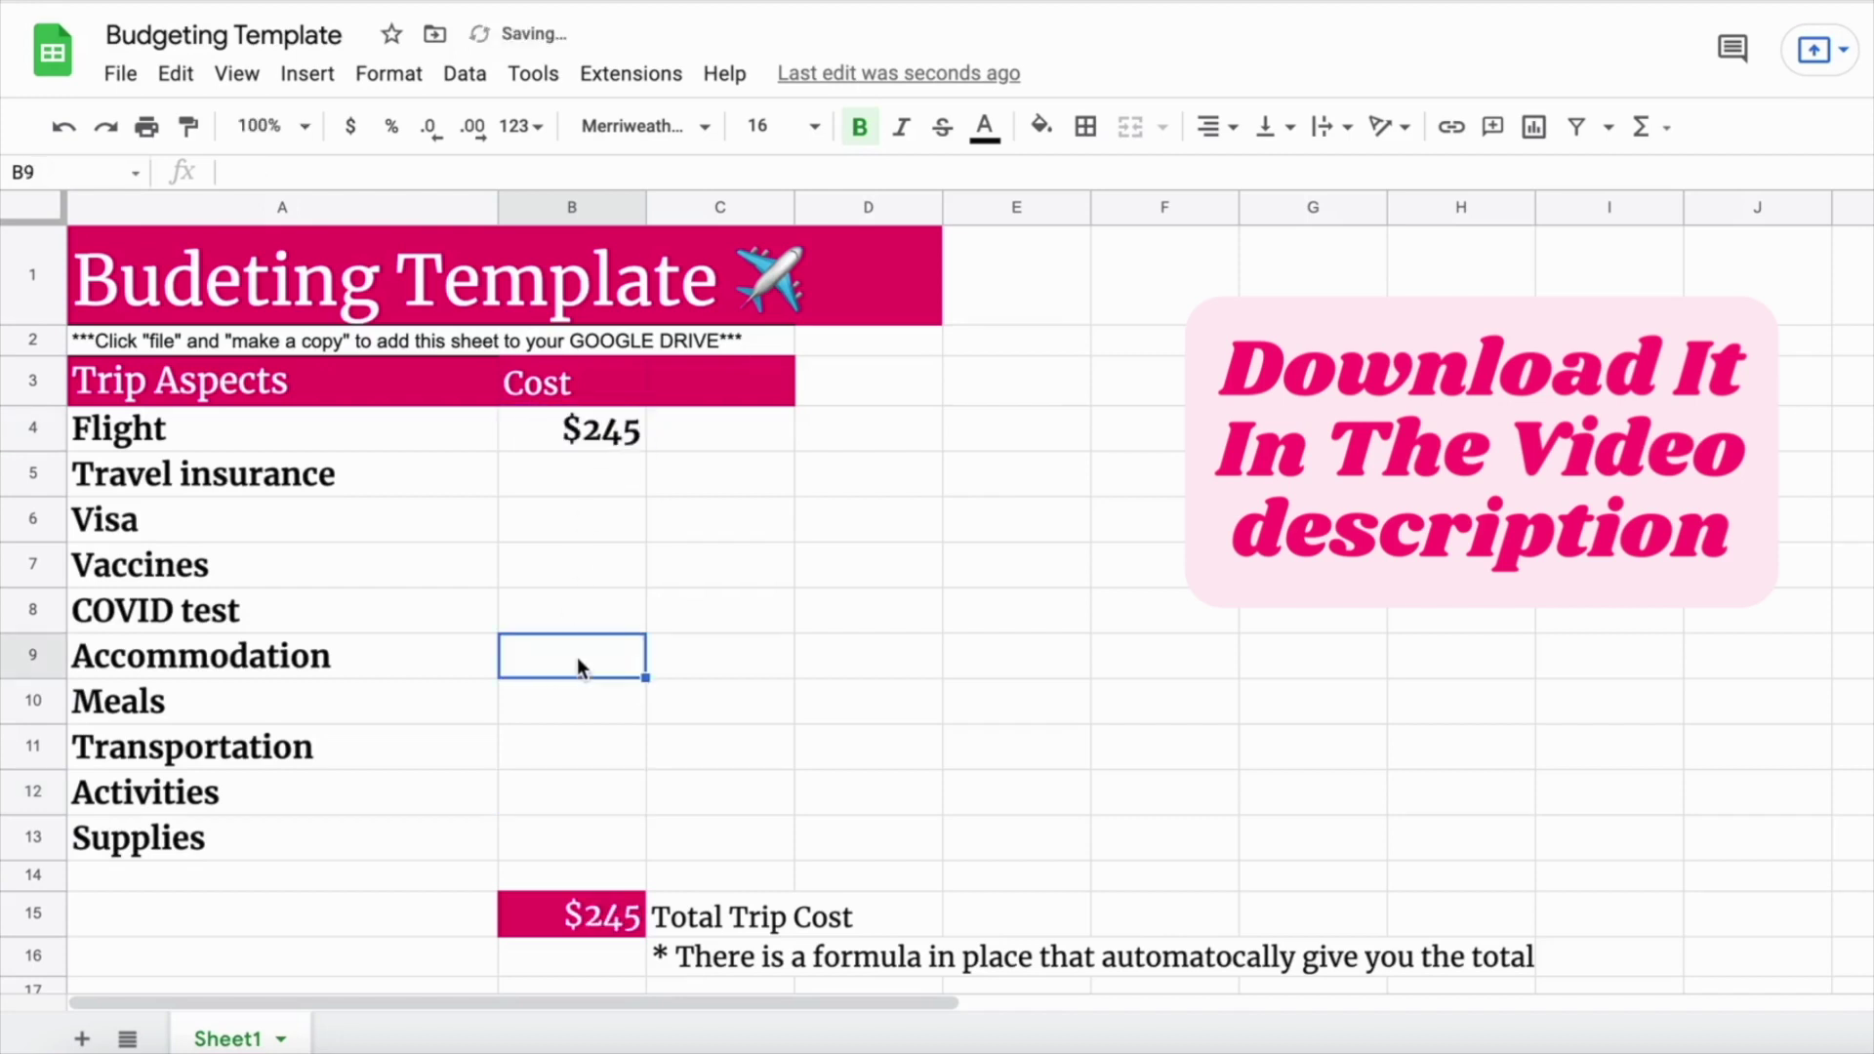
{"action": "type", "text": "321"}
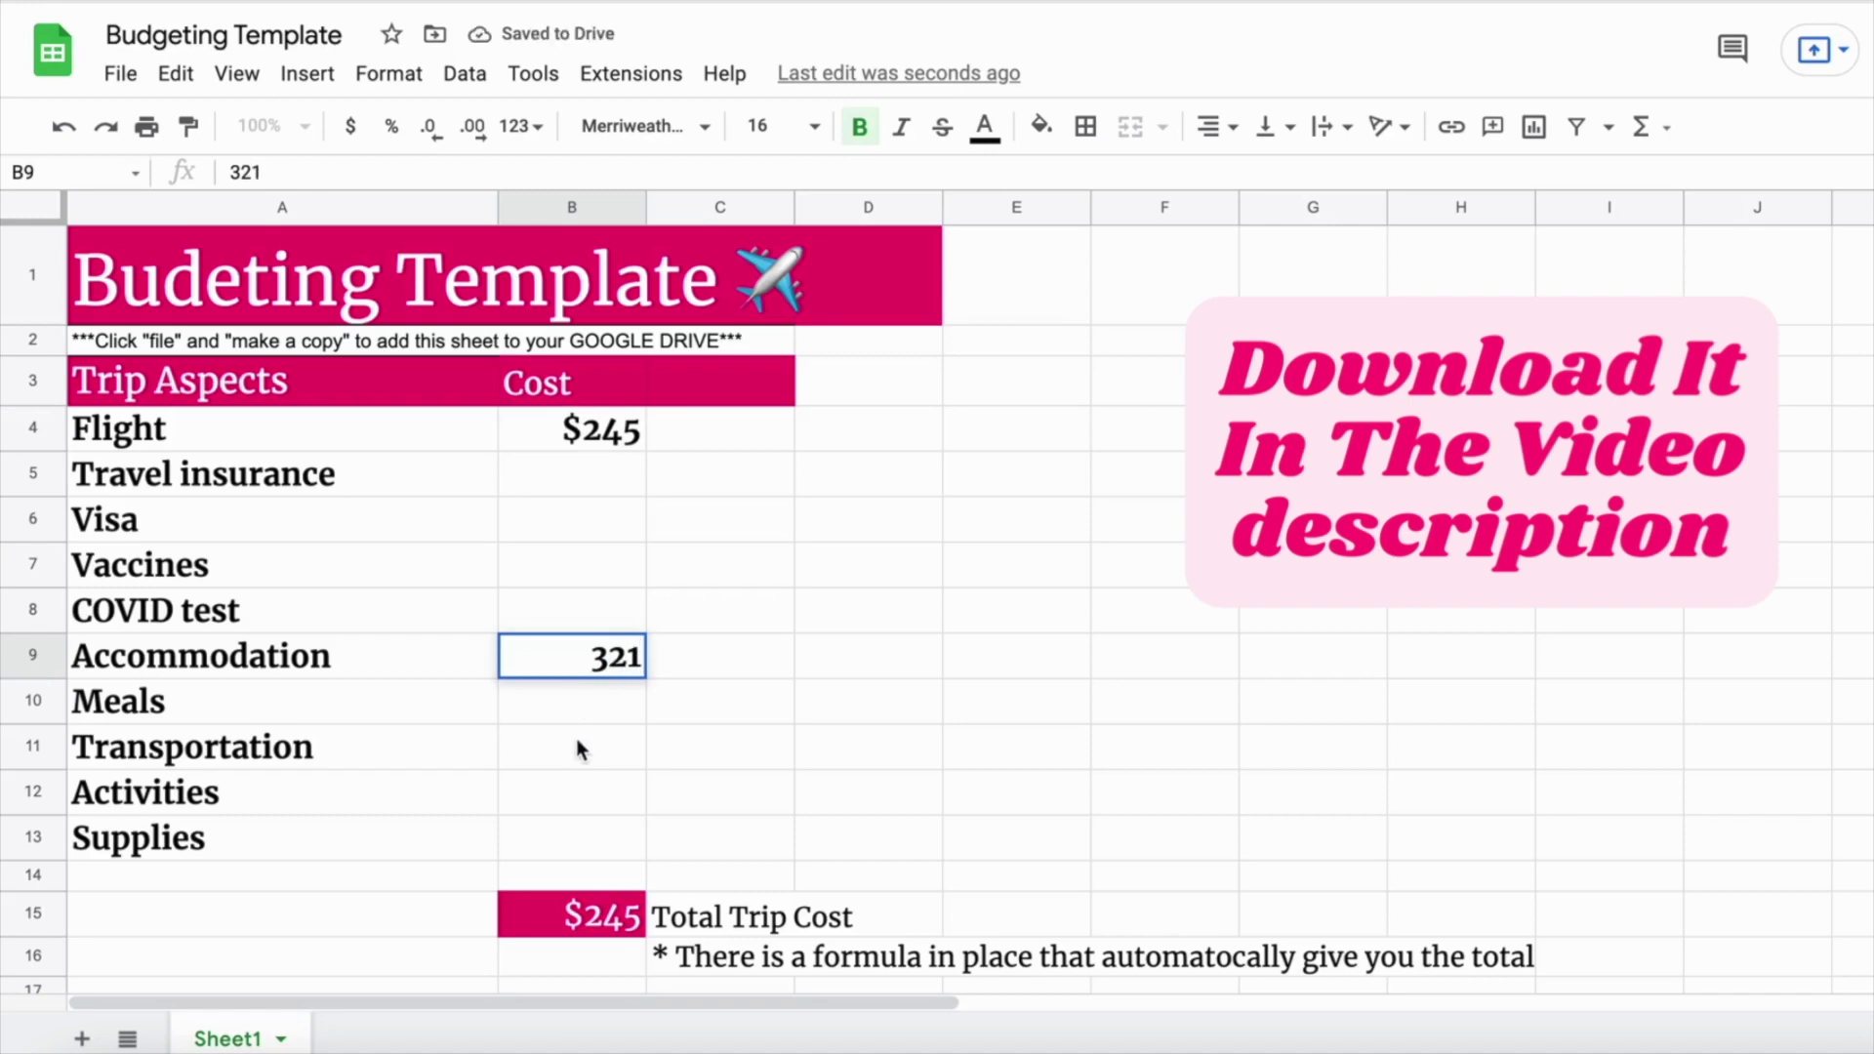
{"action": "left_click", "coordinate": [585, 756]}
{"action": "type", "text": "50"}
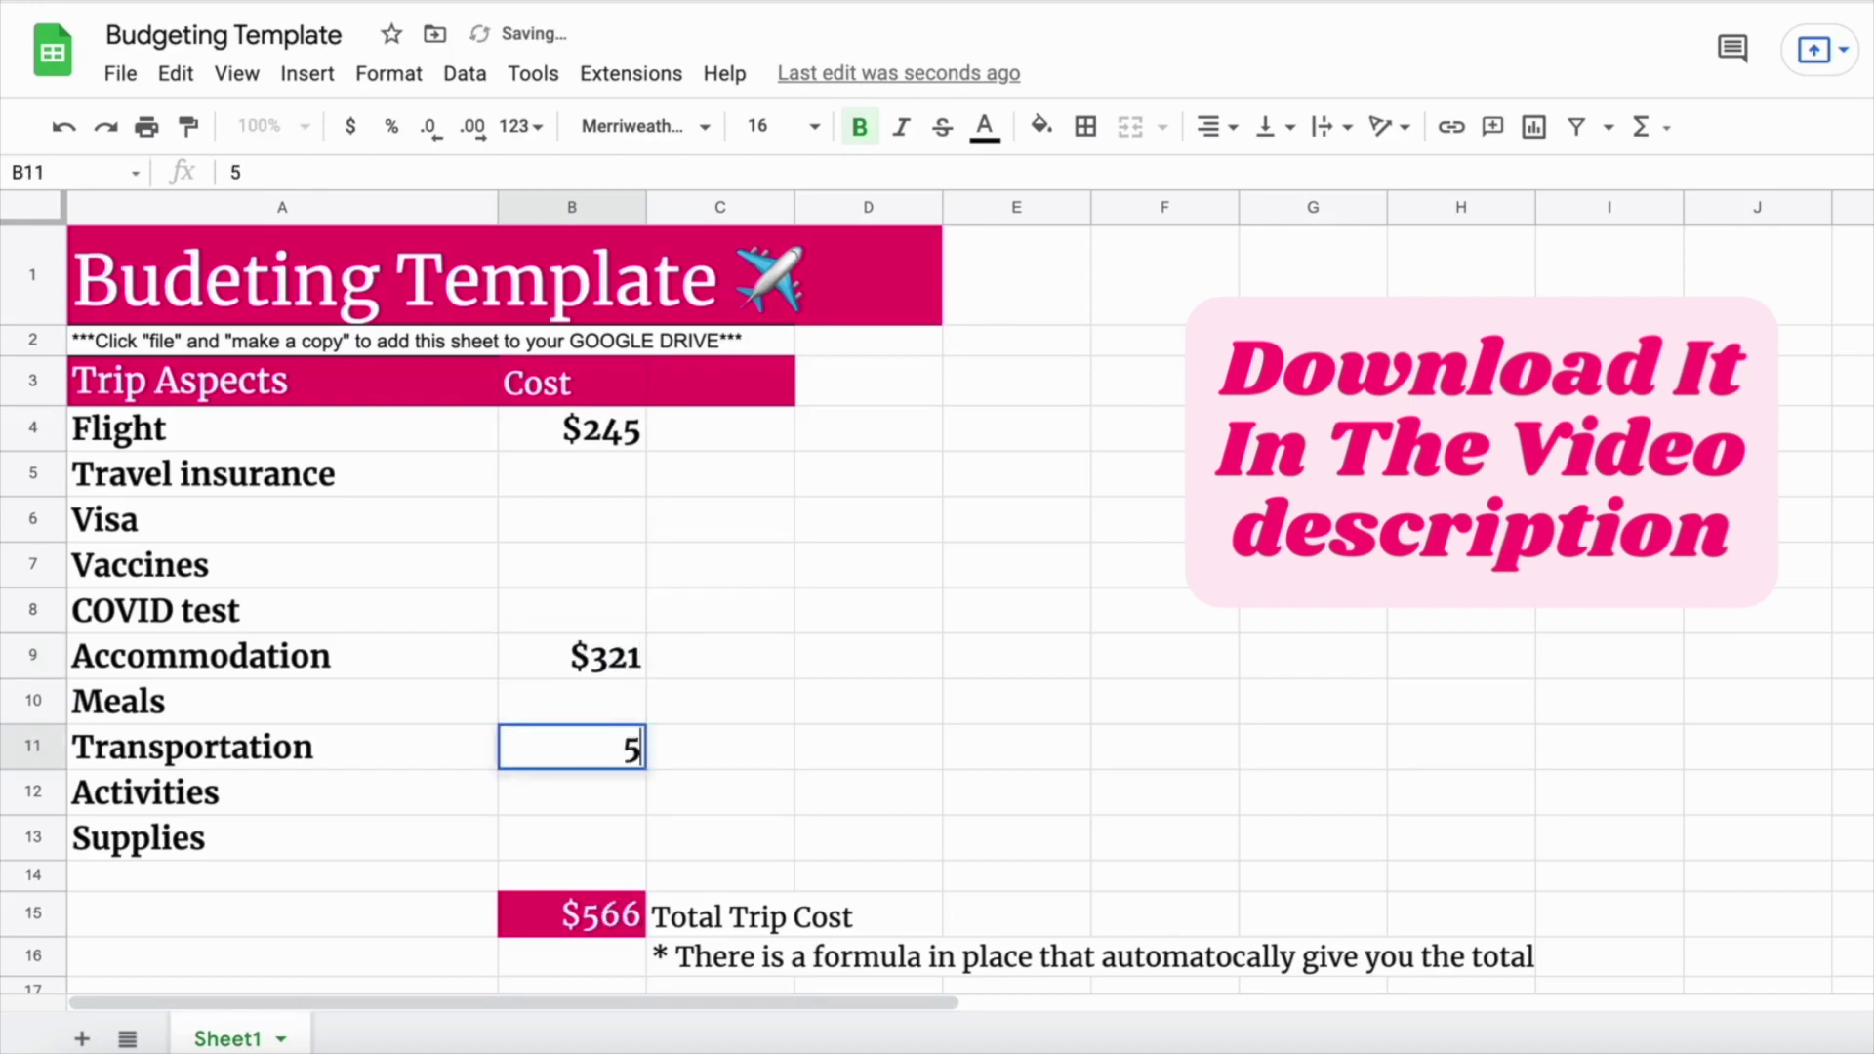
{"action": "left_click", "coordinate": [605, 812]}
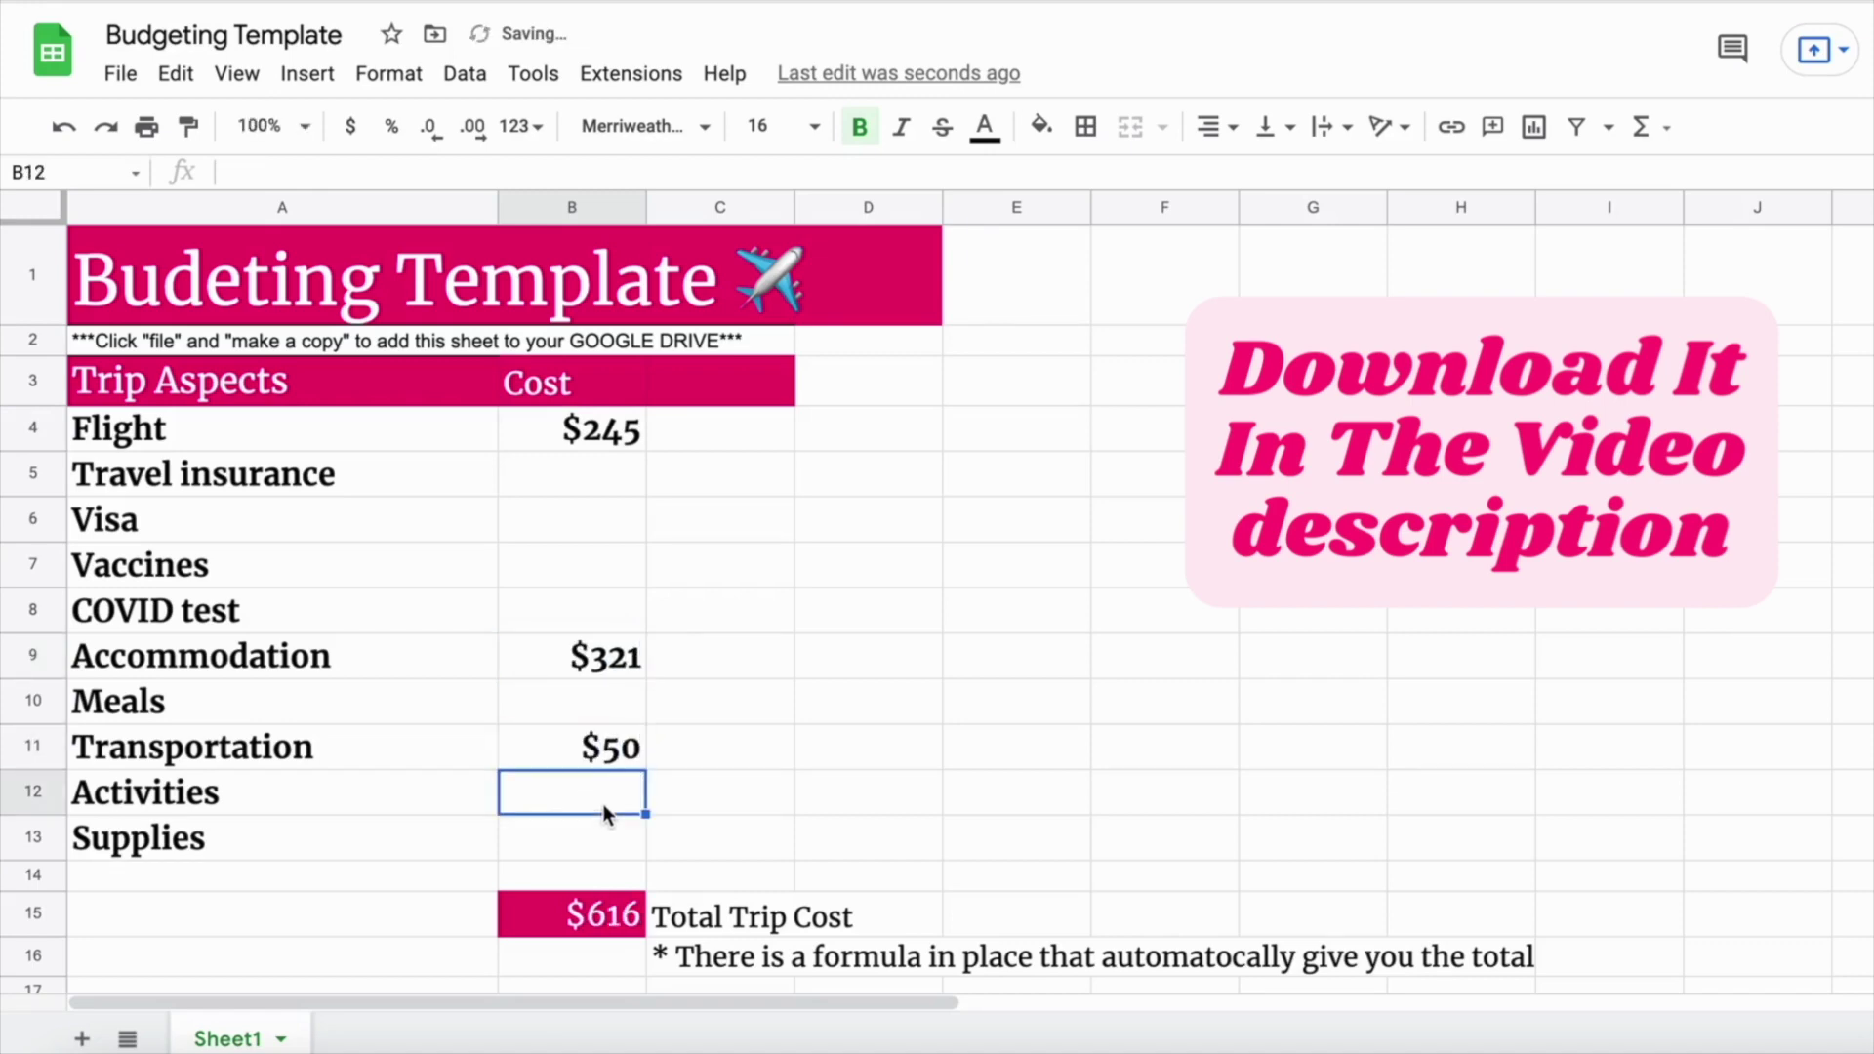
{"action": "type", "text": "100"}
{"action": "left_click", "coordinate": [605, 849]}
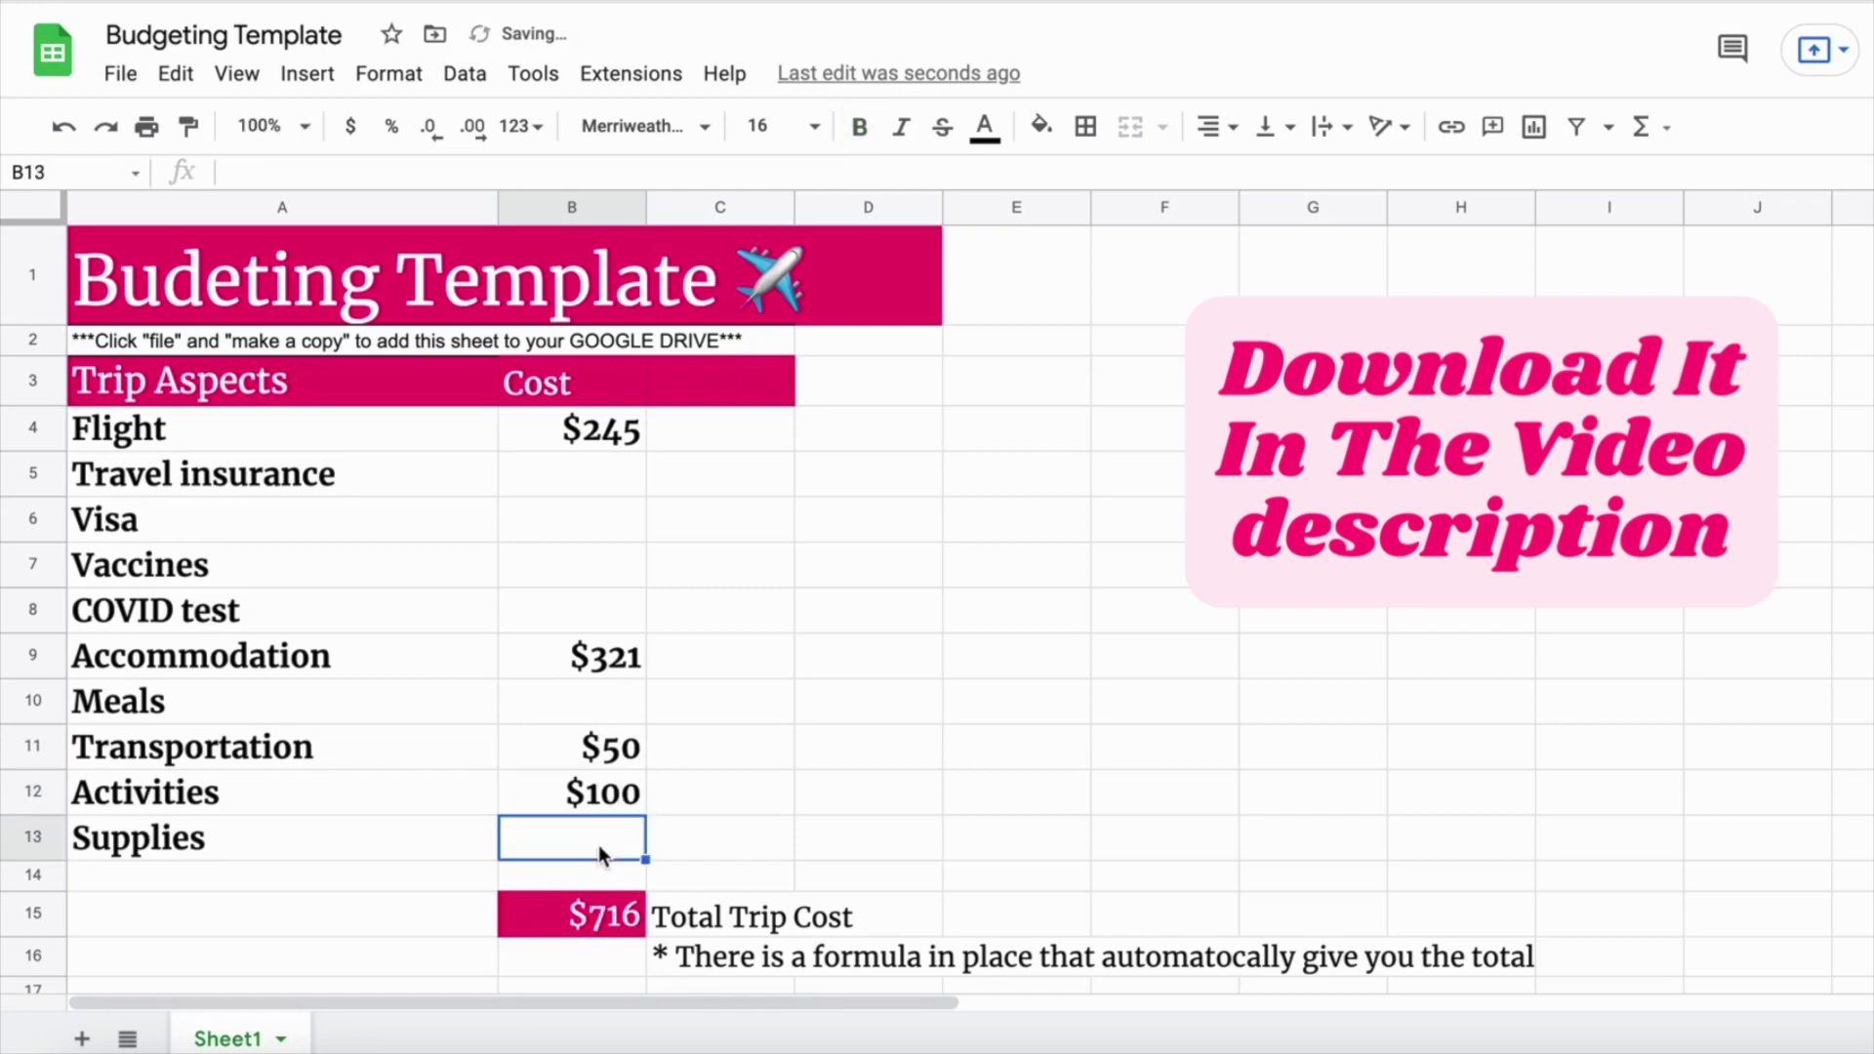
{"action": "type", "text": "10"}
Enter travel insurance as 25 and vaccines, visa and COVID test as 0.
{"action": "left_click", "coordinate": [591, 478]}
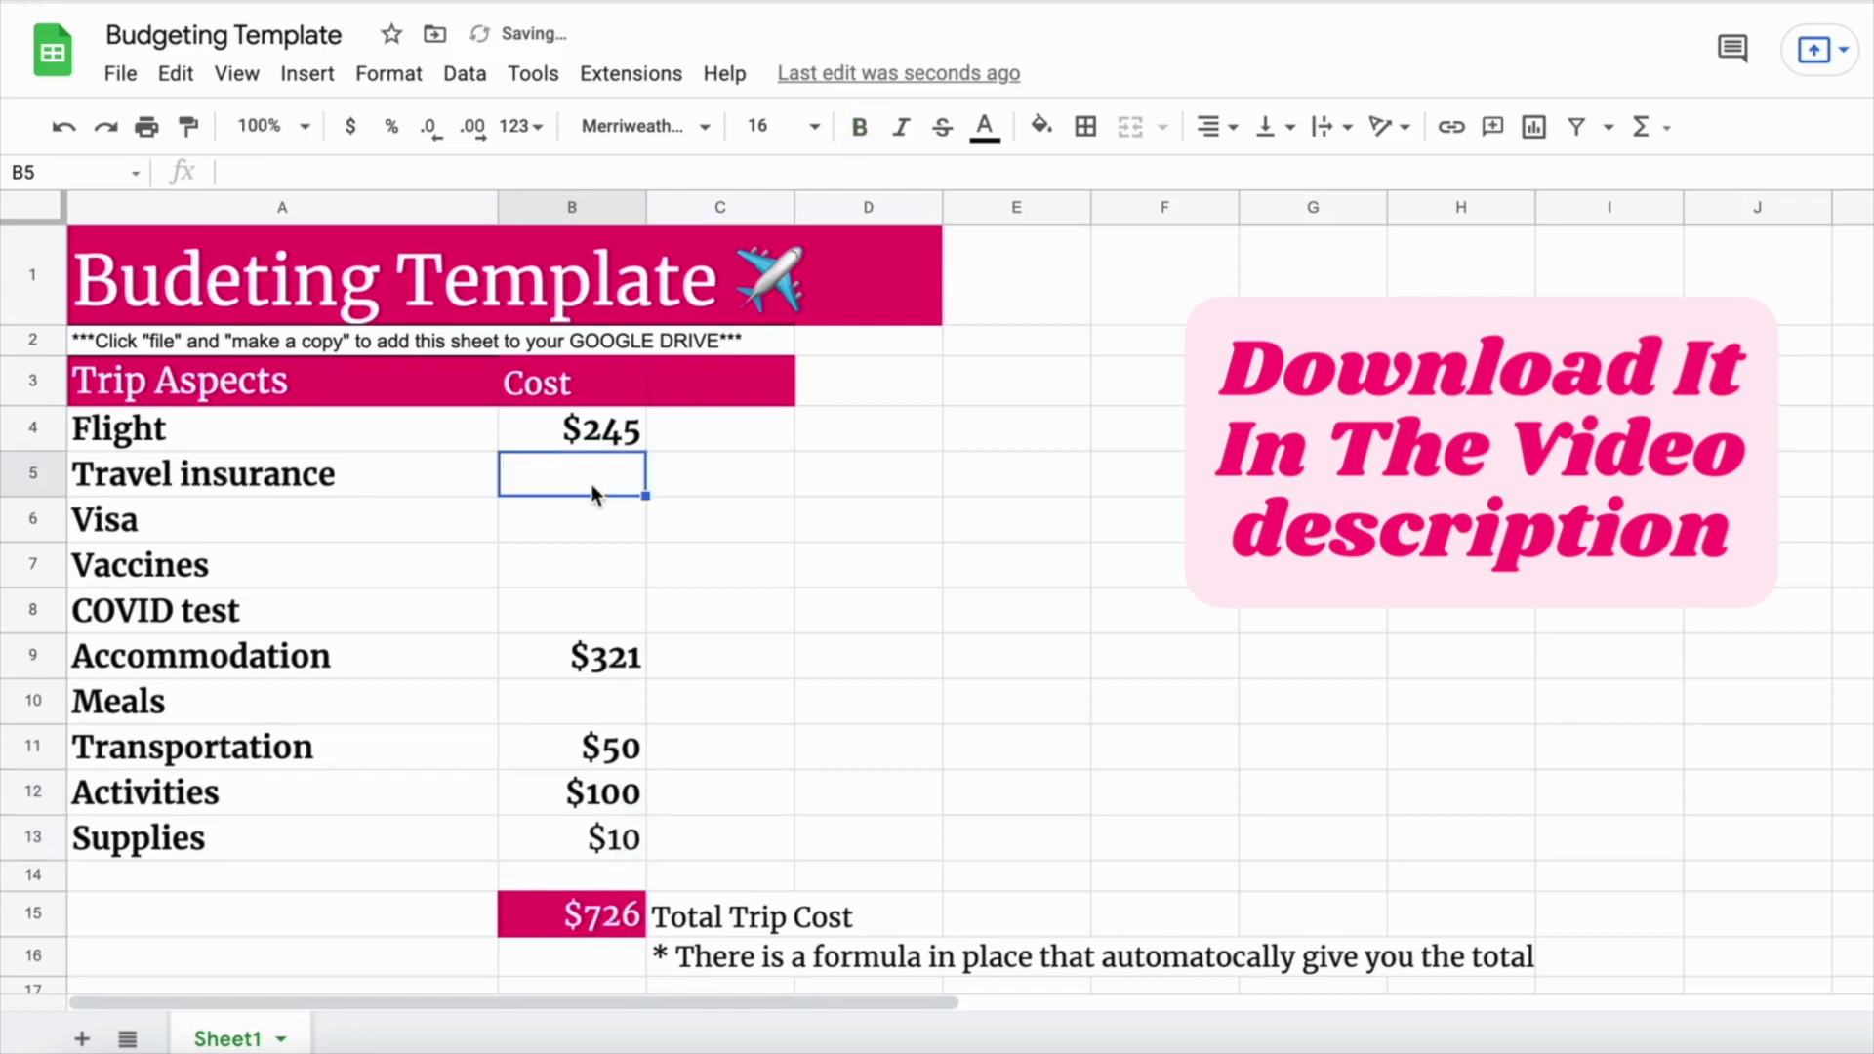
{"action": "type", "text": "25"}
{"action": "left_click", "coordinate": [573, 547]}
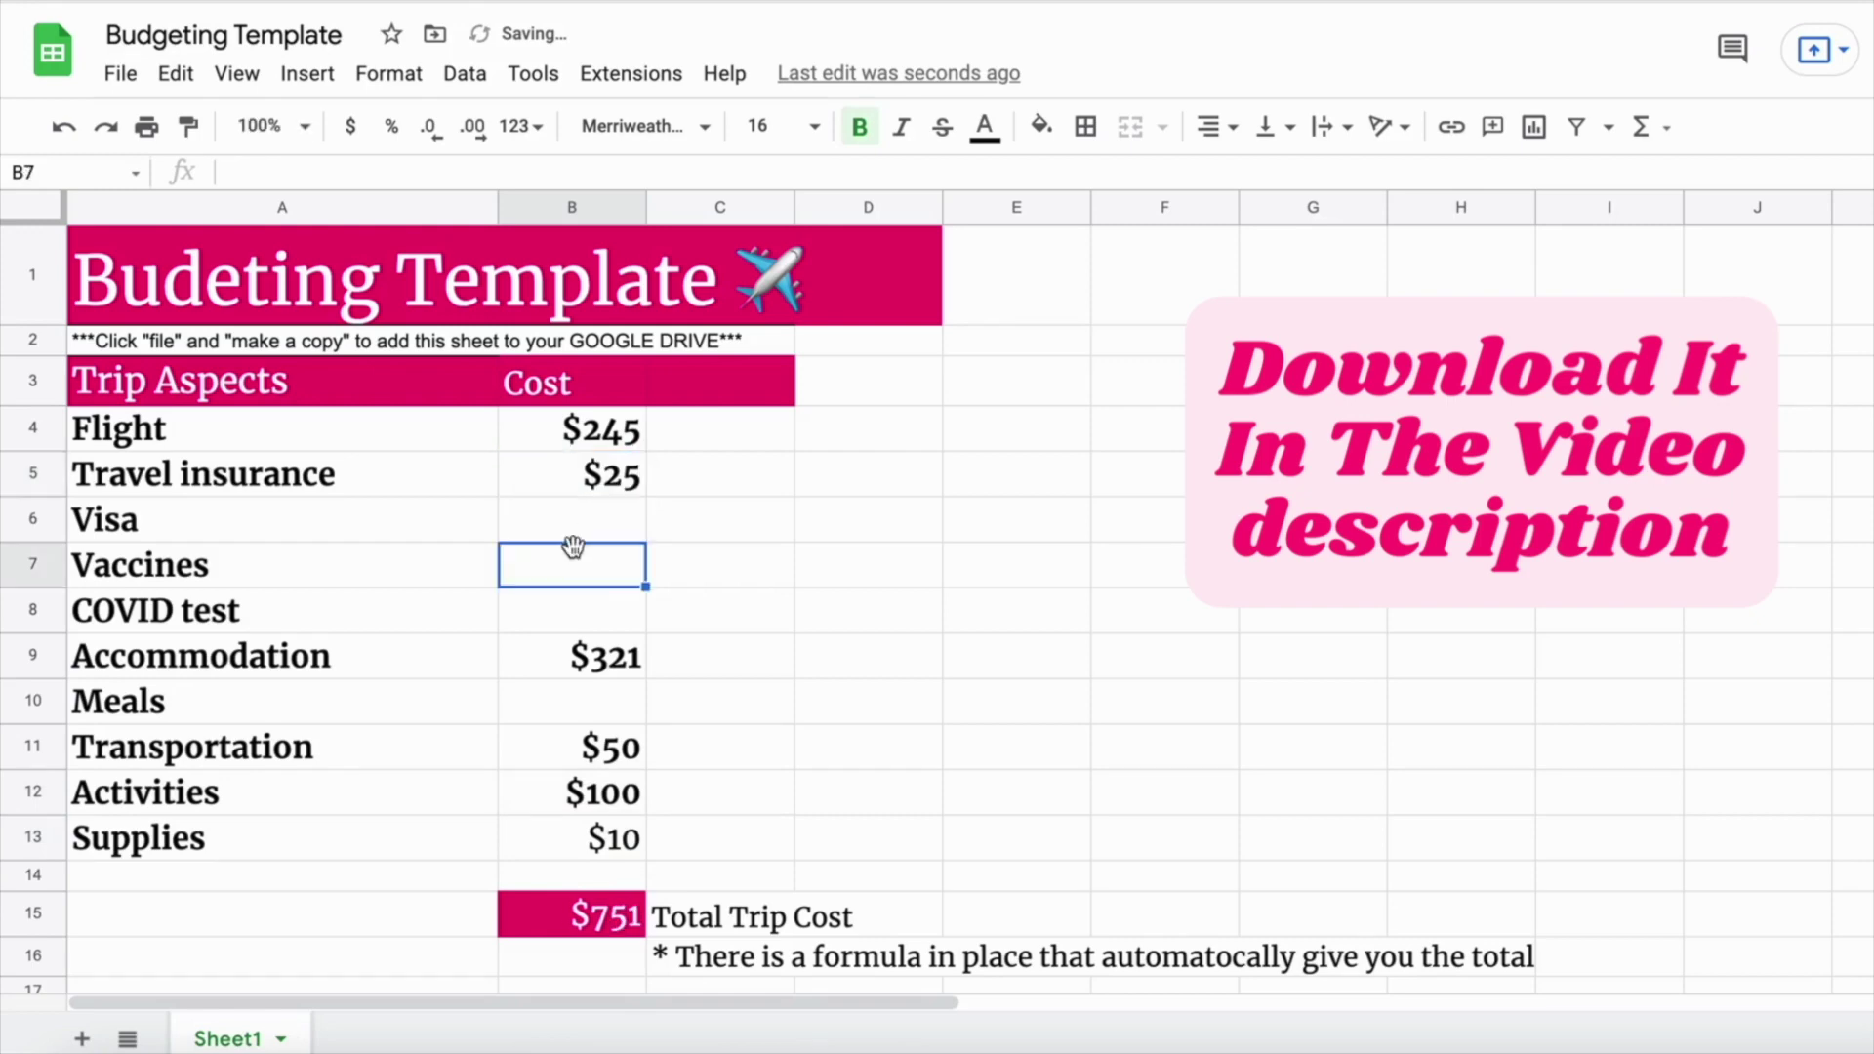
{"action": "type", "text": "0"}
{"action": "left_click", "coordinate": [599, 500]}
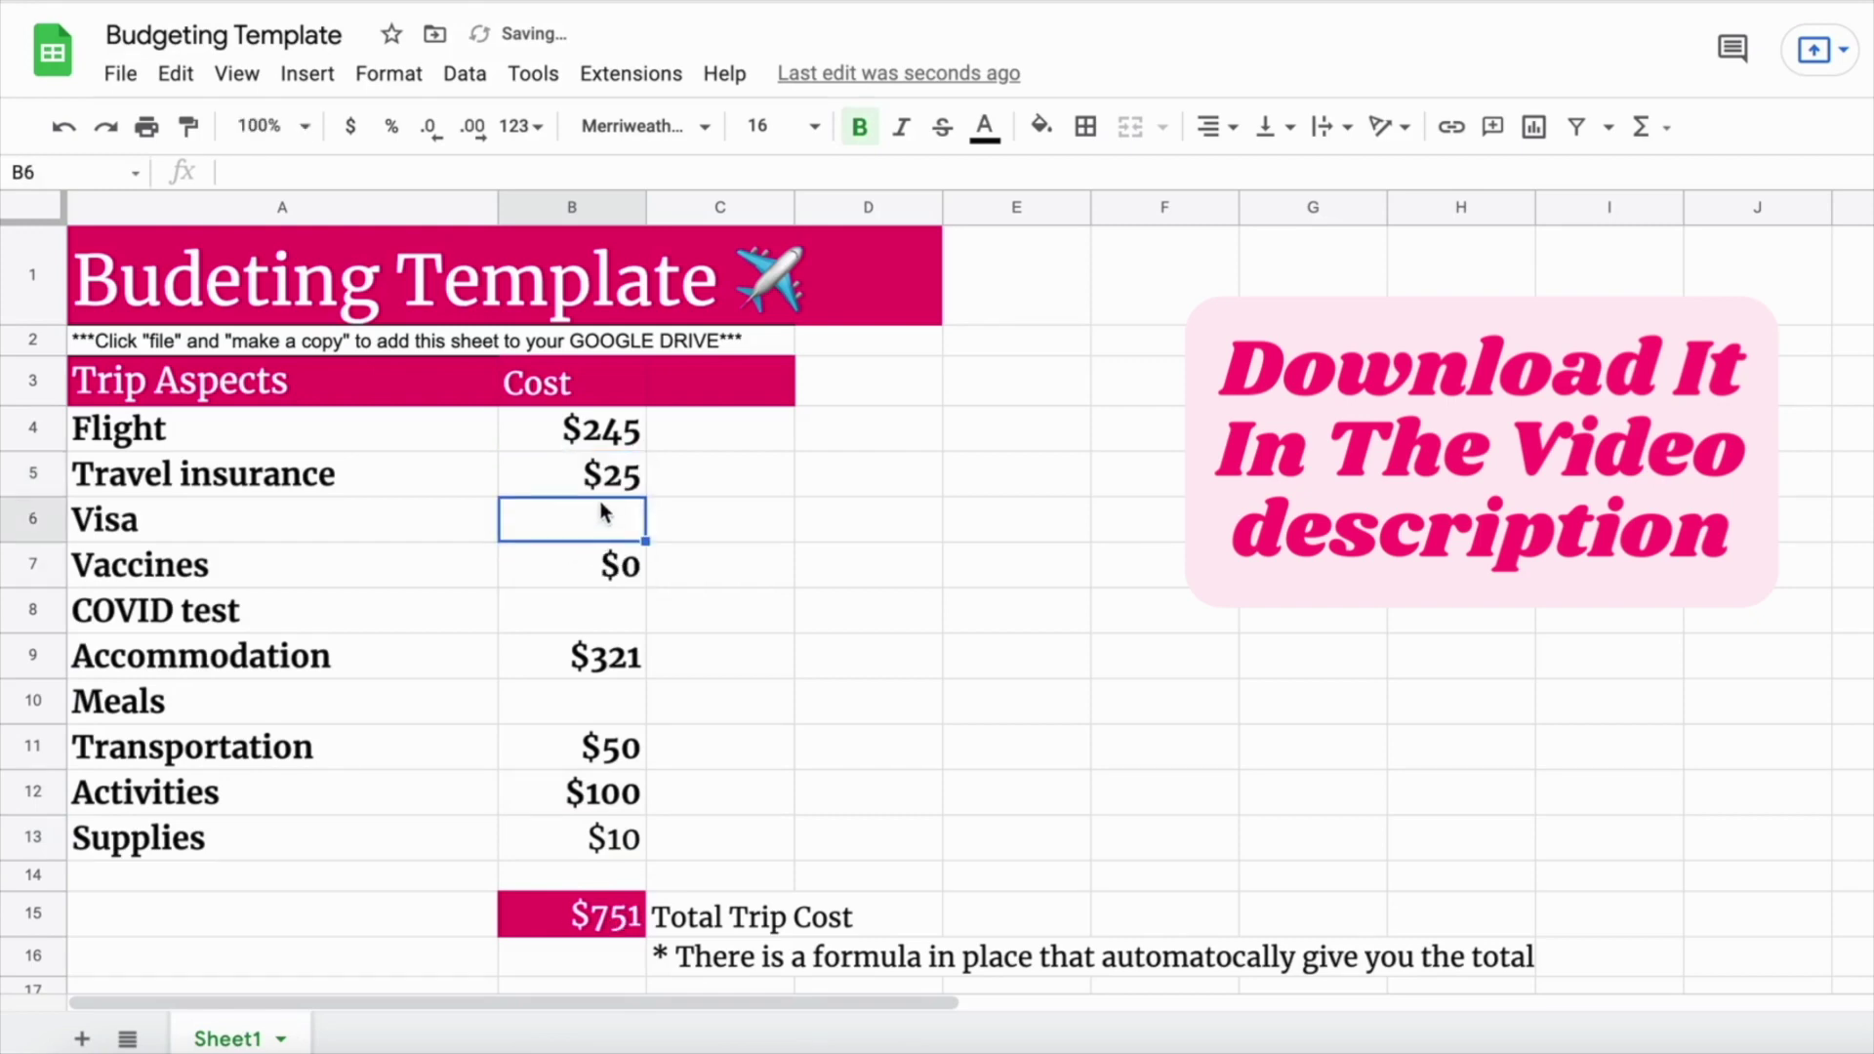
{"action": "type", "text": "0"}
{"action": "left_click", "coordinate": [600, 613]}
{"action": "type", "text": "0"}
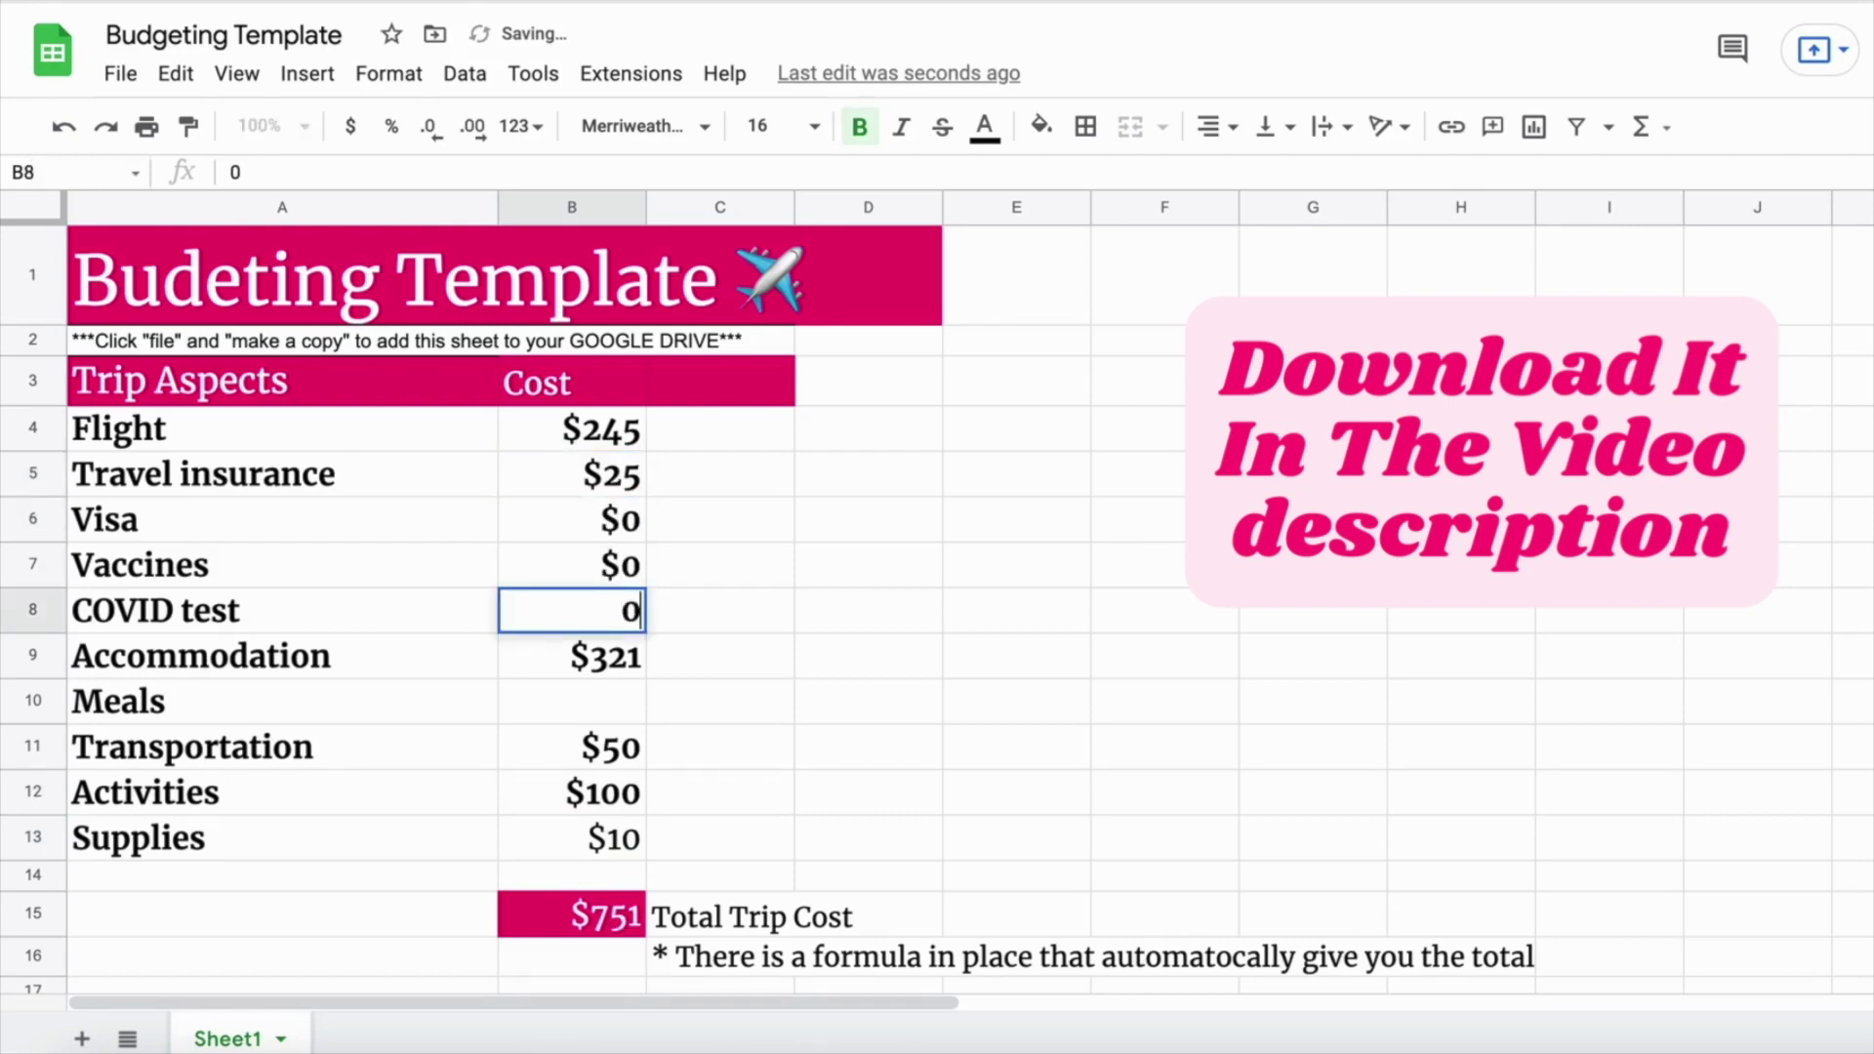
{"action": "left_click", "coordinate": [614, 705]}
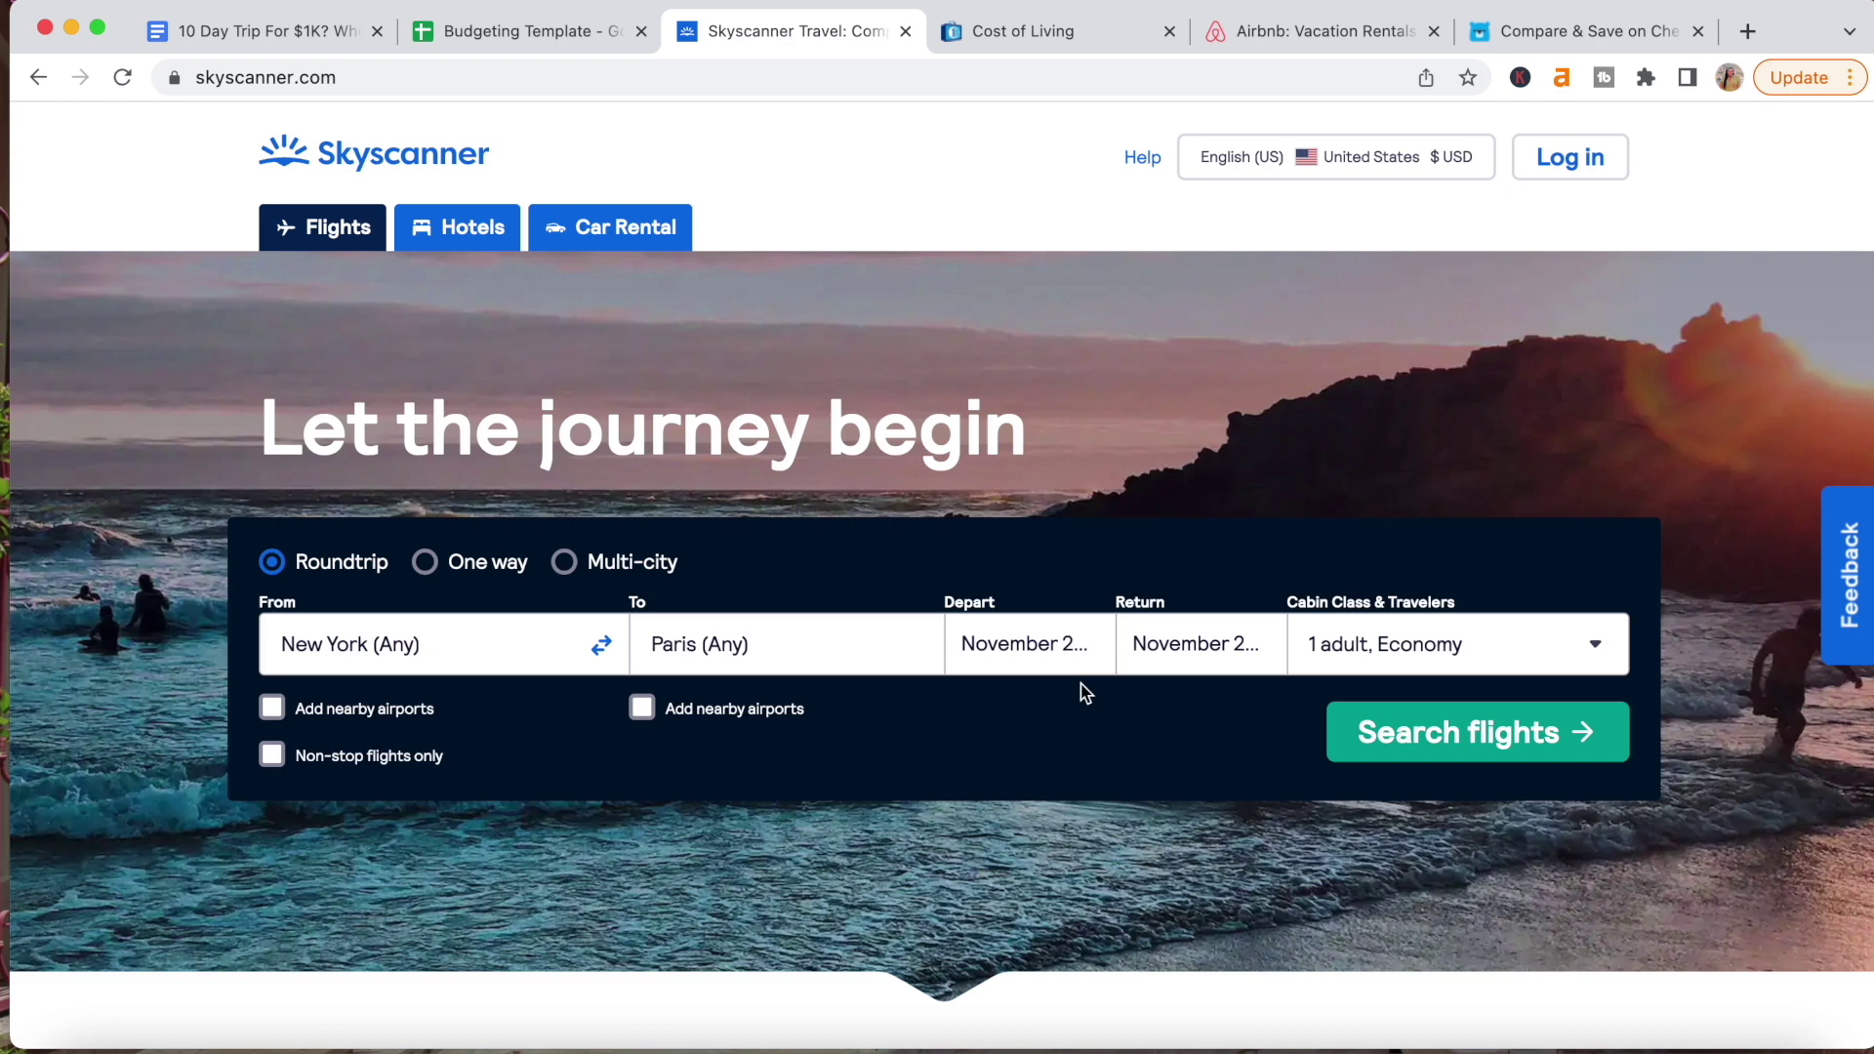
Set the flight route from Orlando International (MCO) to Everywhere.
{"action": "left_click", "coordinate": [520, 637]}
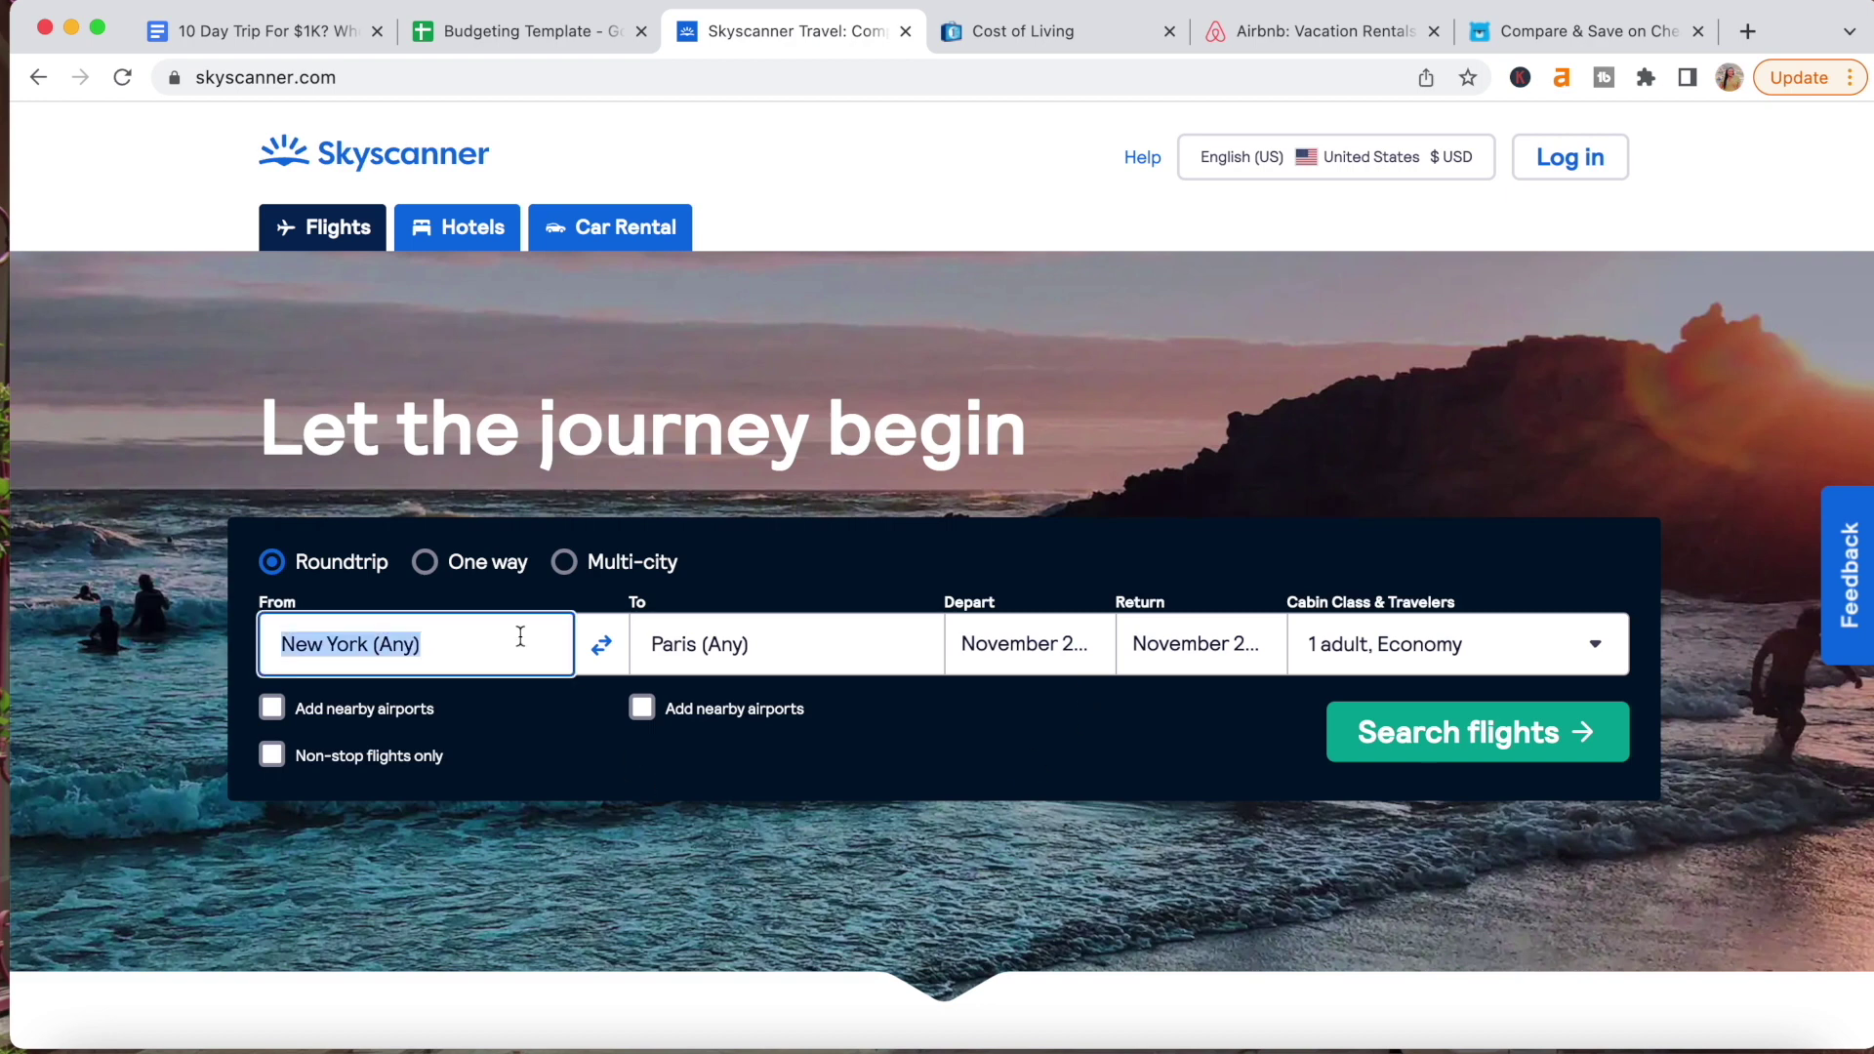
{"action": "type", "text": "mco"}
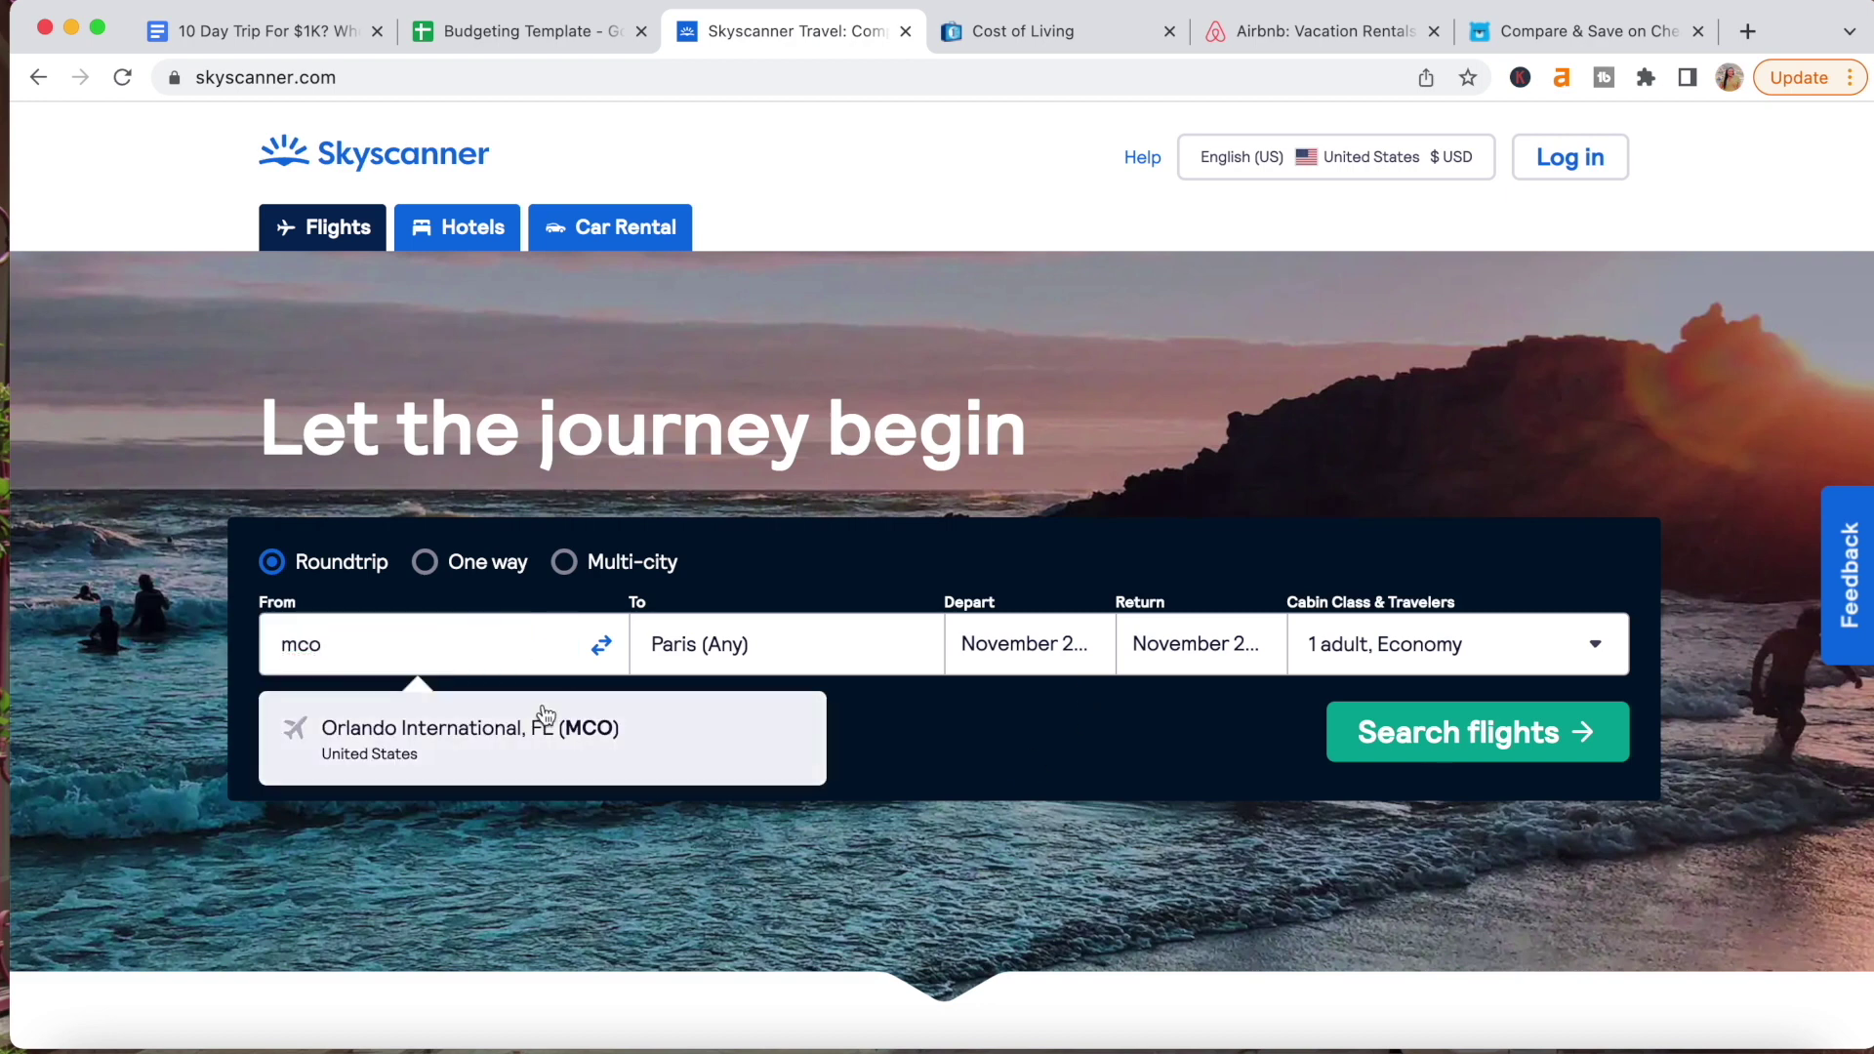
{"action": "left_click", "coordinate": [543, 722]}
{"action": "left_click", "coordinate": [690, 662]}
{"action": "left_click", "coordinate": [730, 742]}
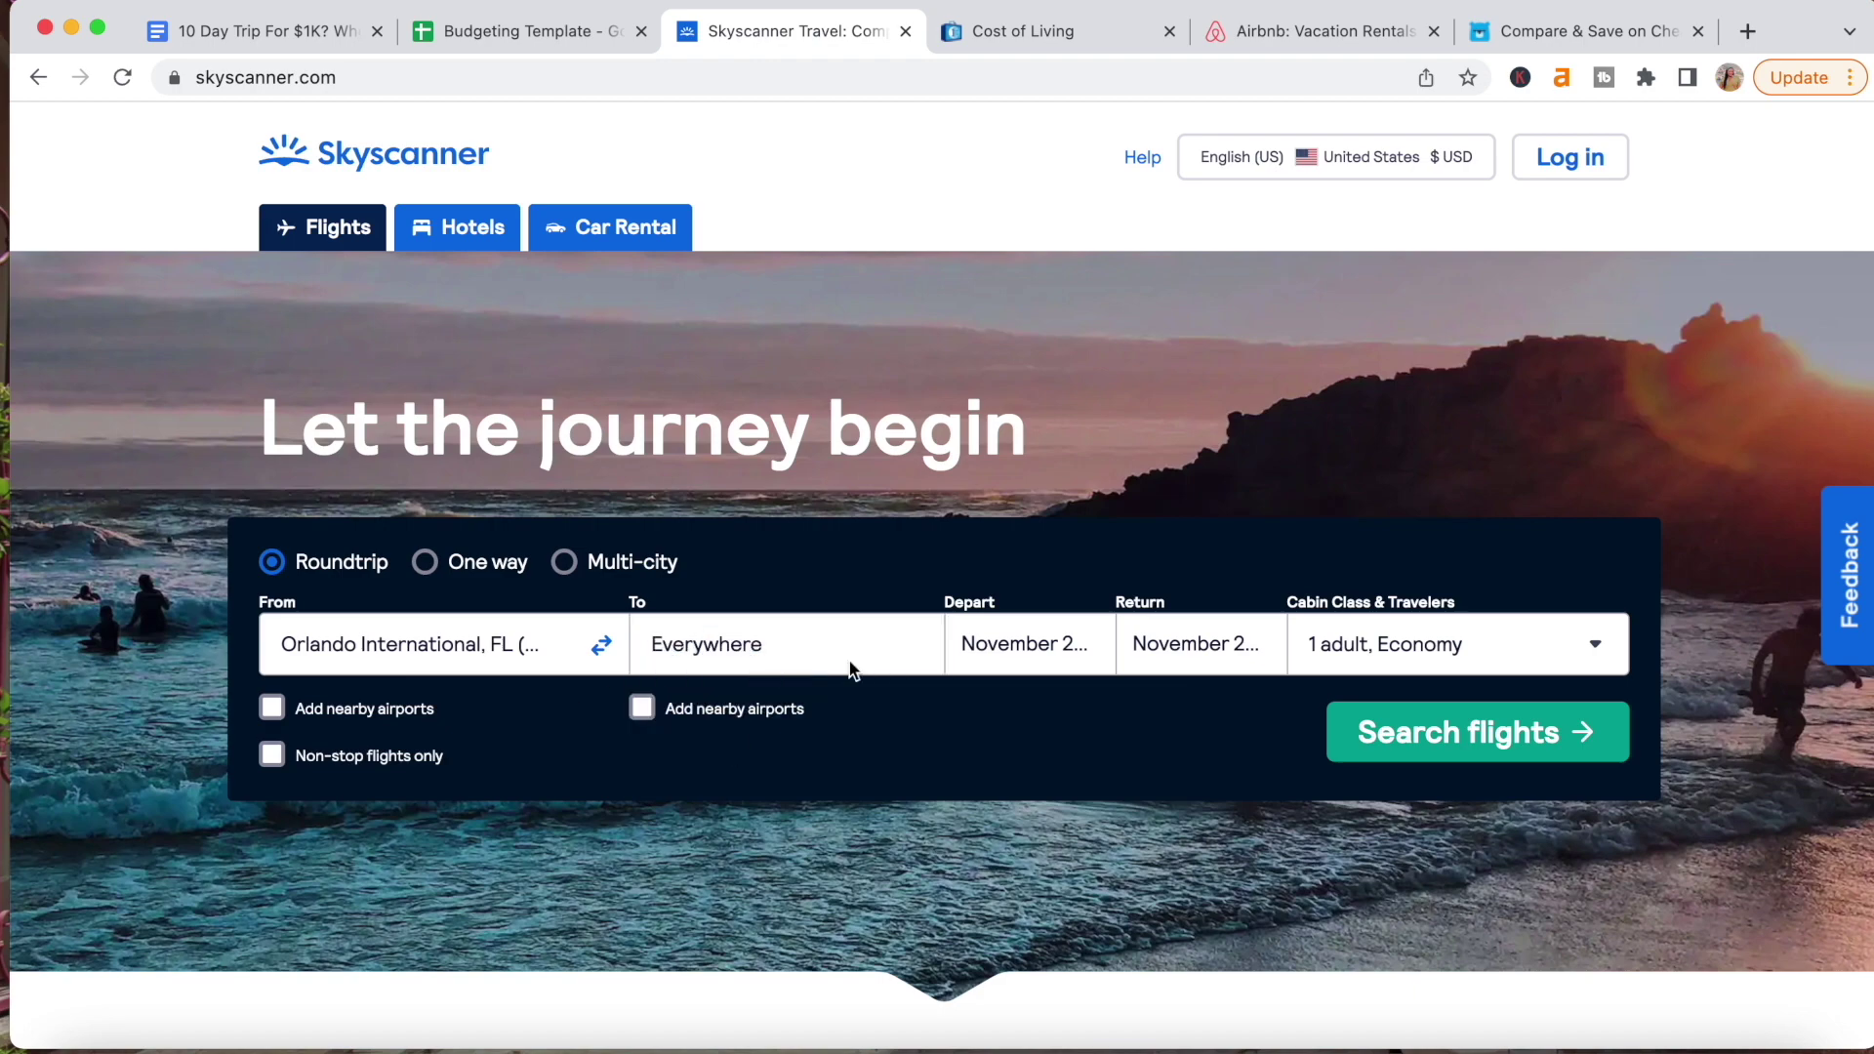
Choose September 2022 for both departure and return, then search flights.
{"action": "left_click", "coordinate": [1005, 649]}
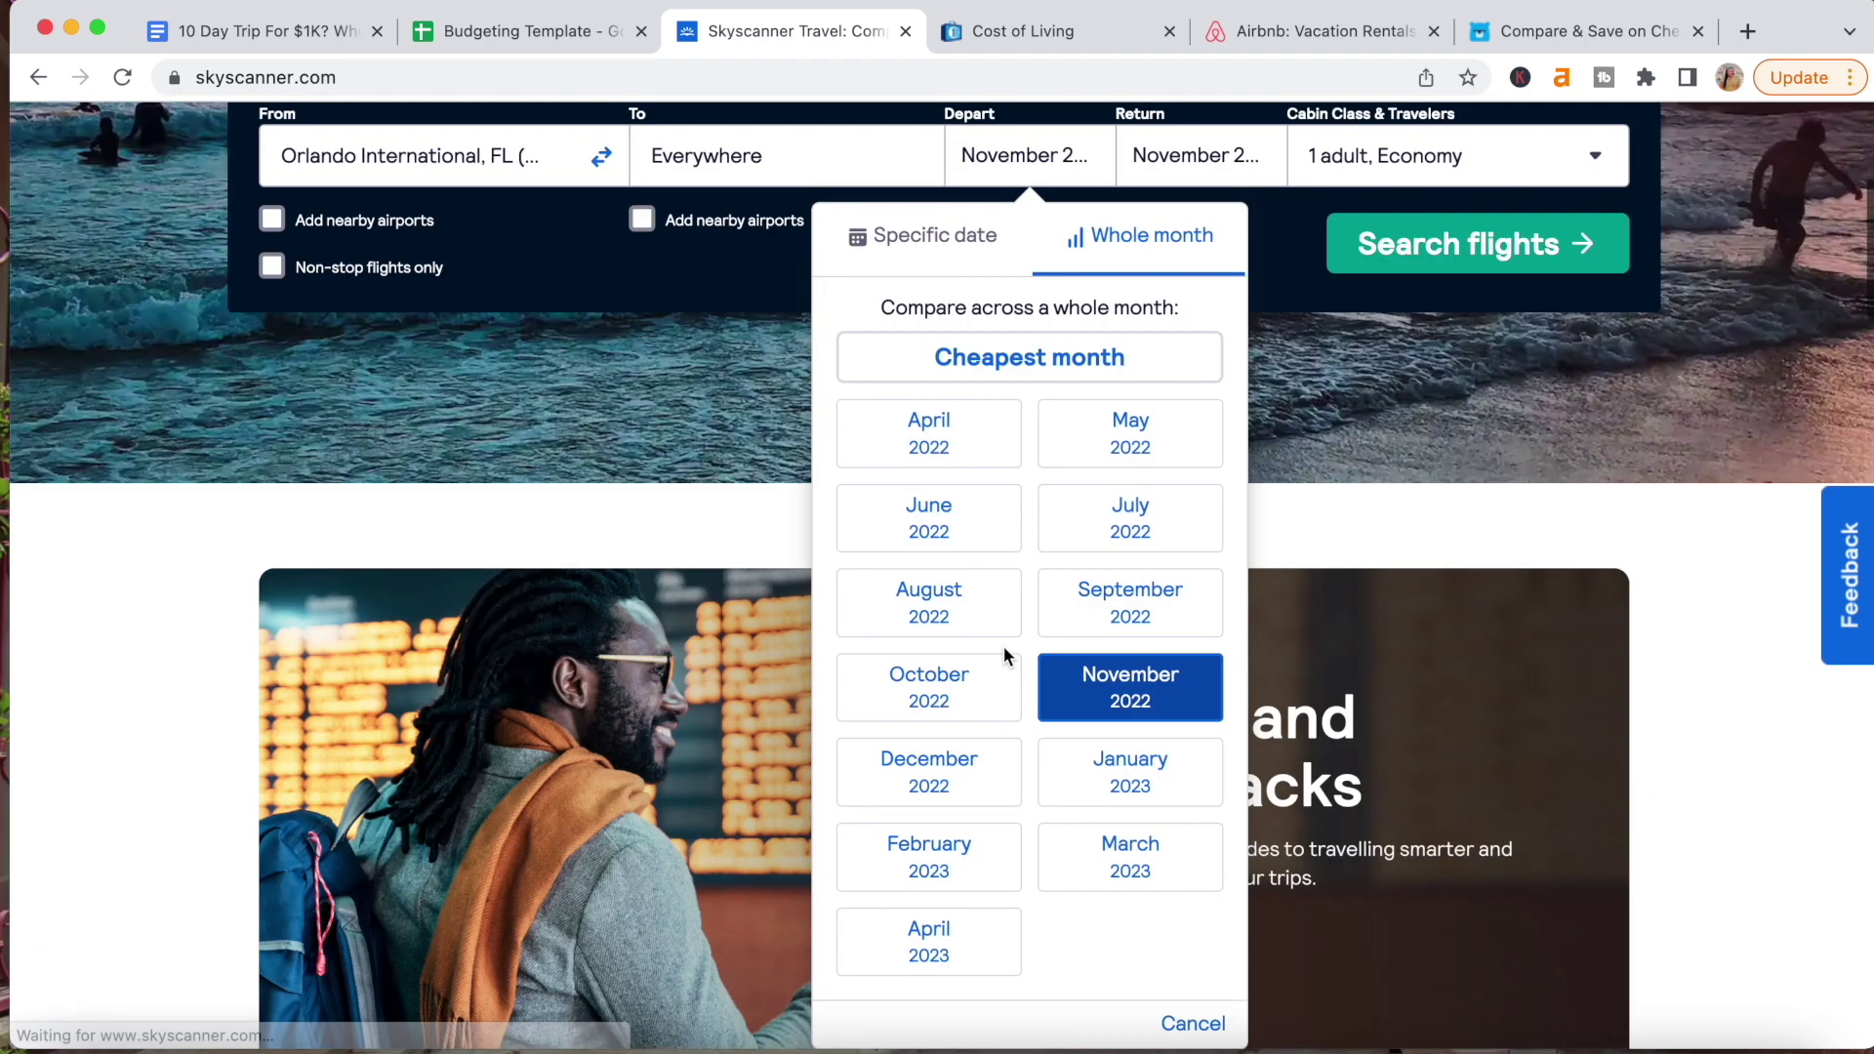
{"action": "left_click", "coordinate": [1066, 616]}
{"action": "scroll", "coordinate": [1065, 607], "scroll_direction": "up", "scroll_amount": 5}
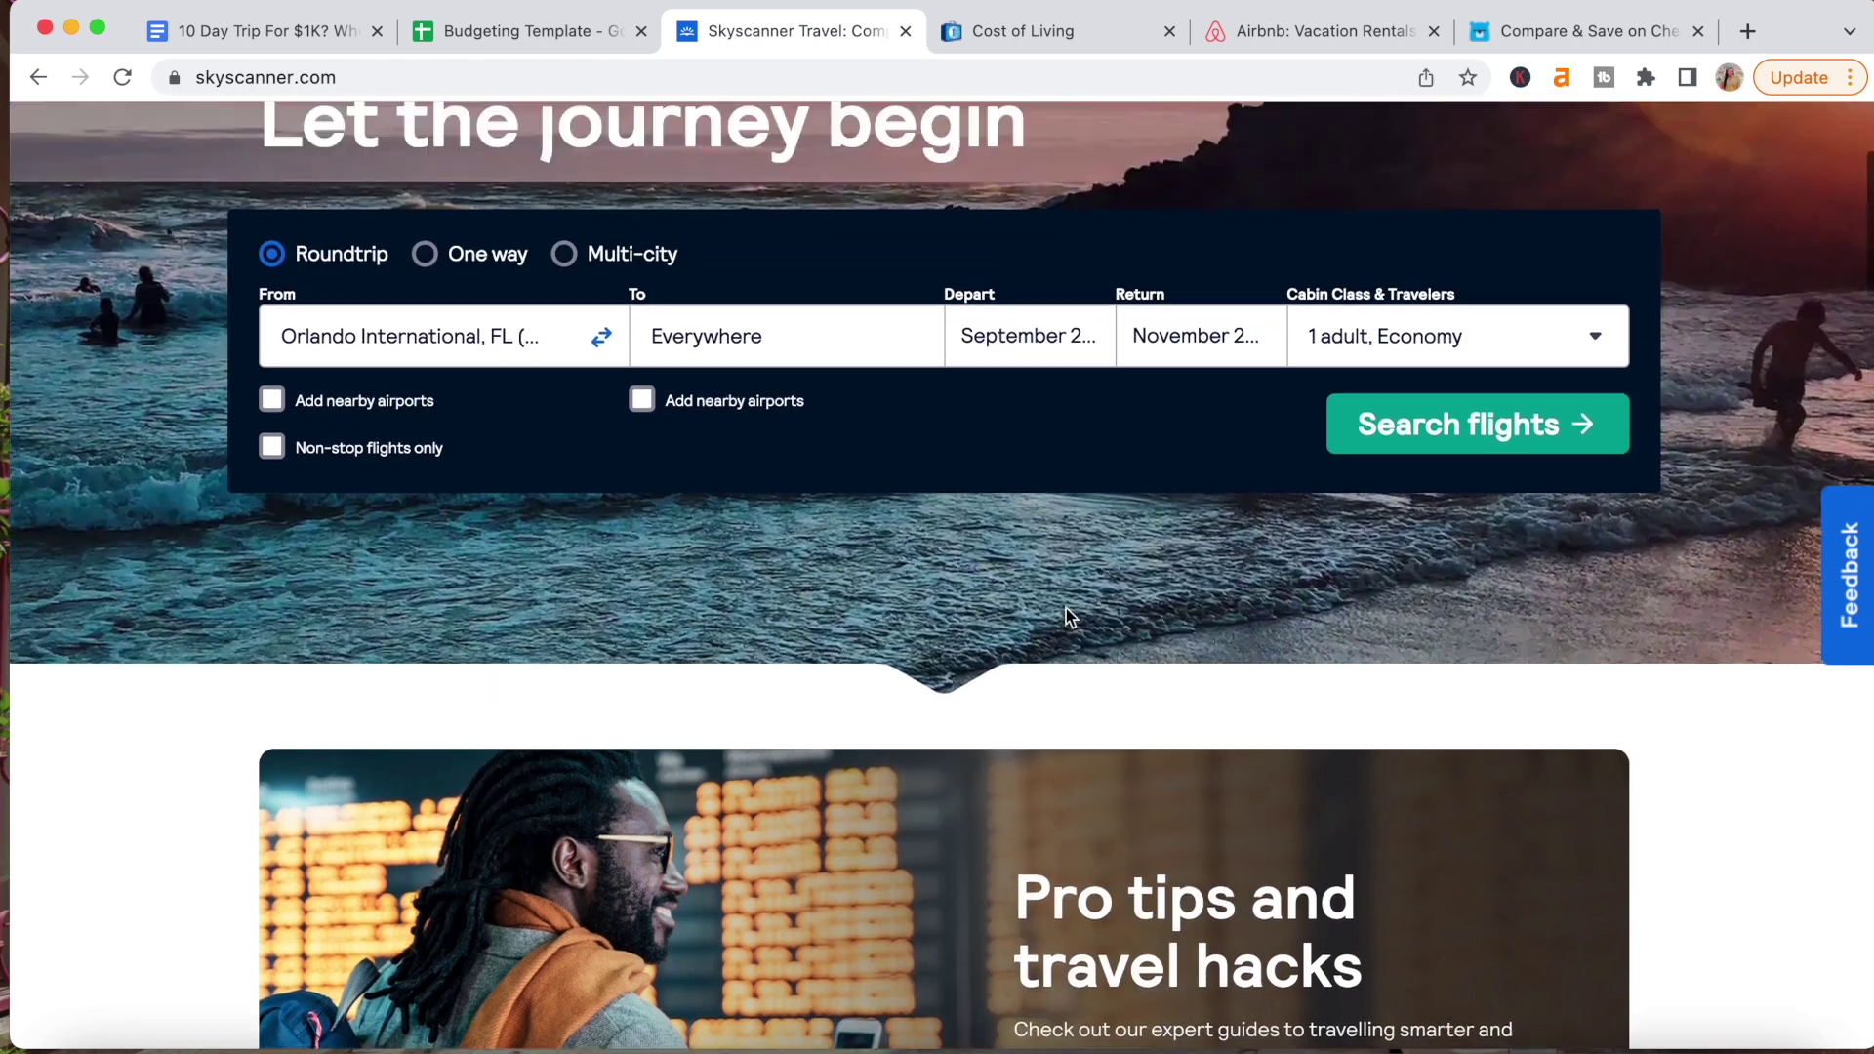
{"action": "left_click", "coordinate": [1184, 475]}
{"action": "left_click", "coordinate": [1301, 595]}
{"action": "scroll", "coordinate": [1298, 590], "scroll_direction": "up", "scroll_amount": 5}
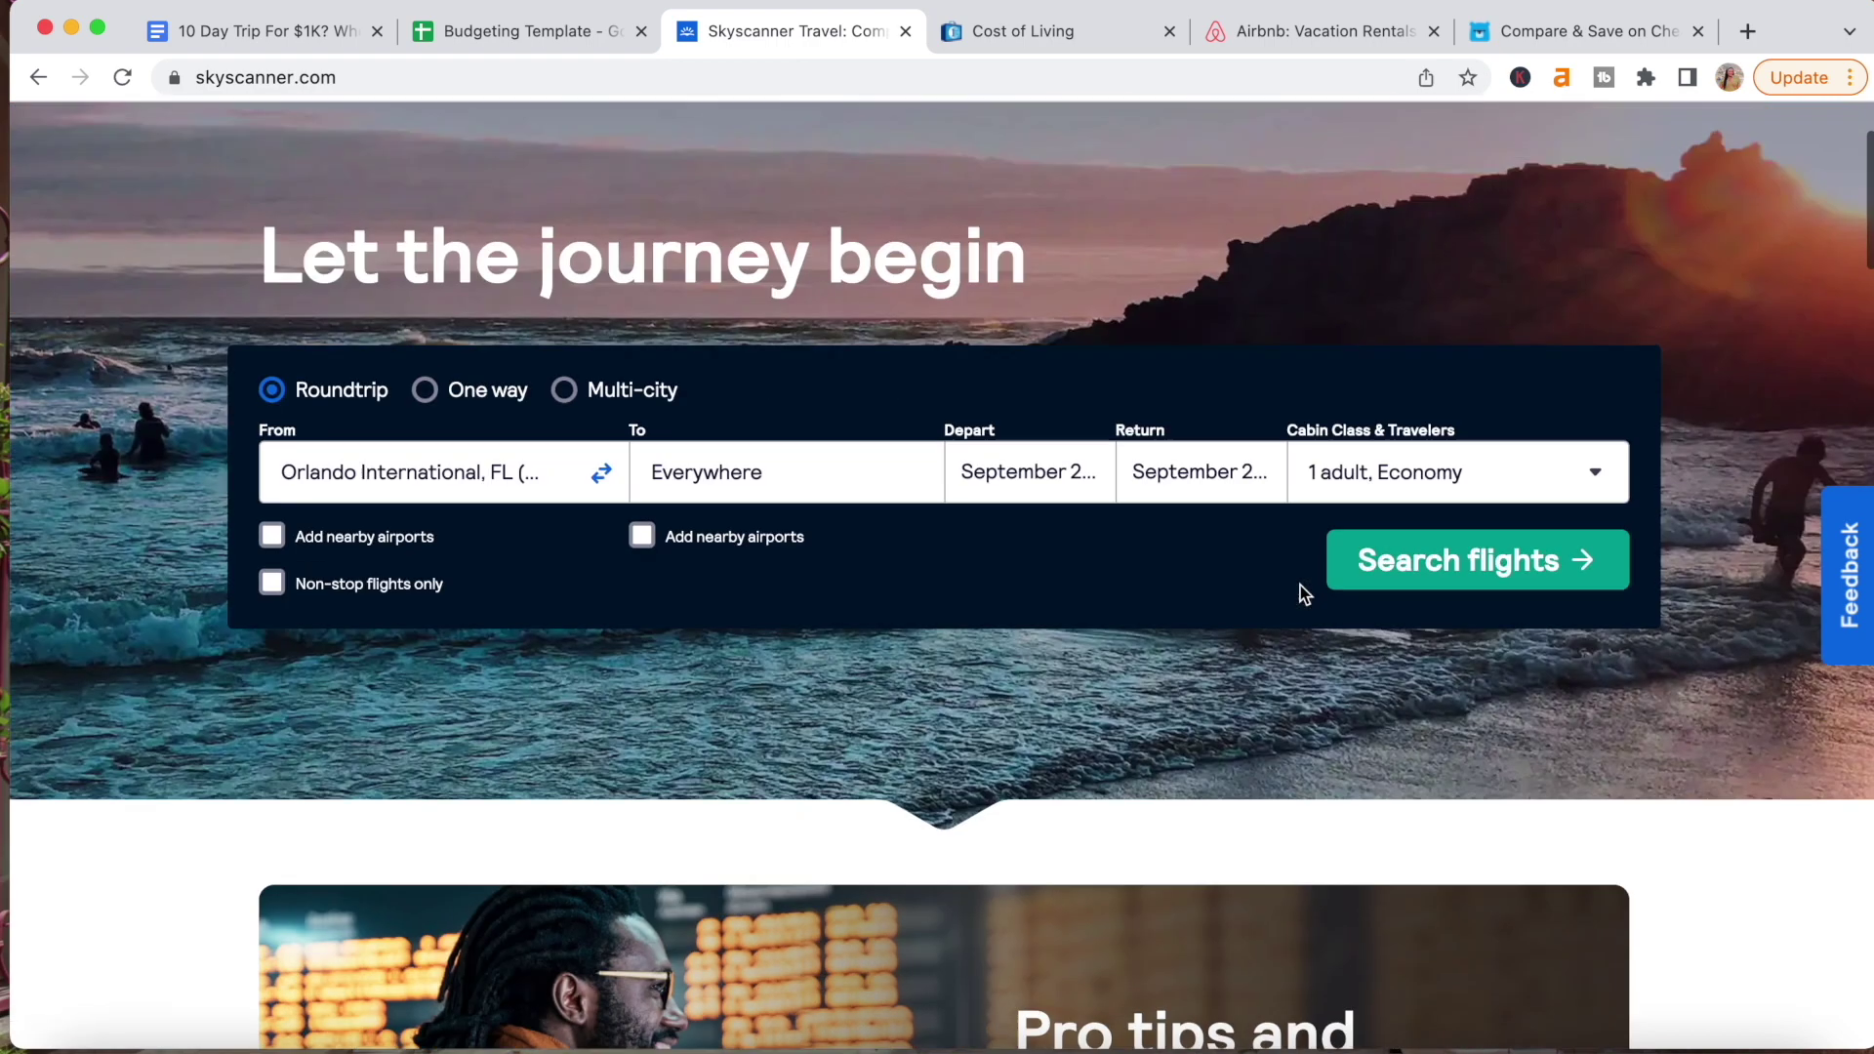
{"action": "left_click", "coordinate": [1465, 707]}
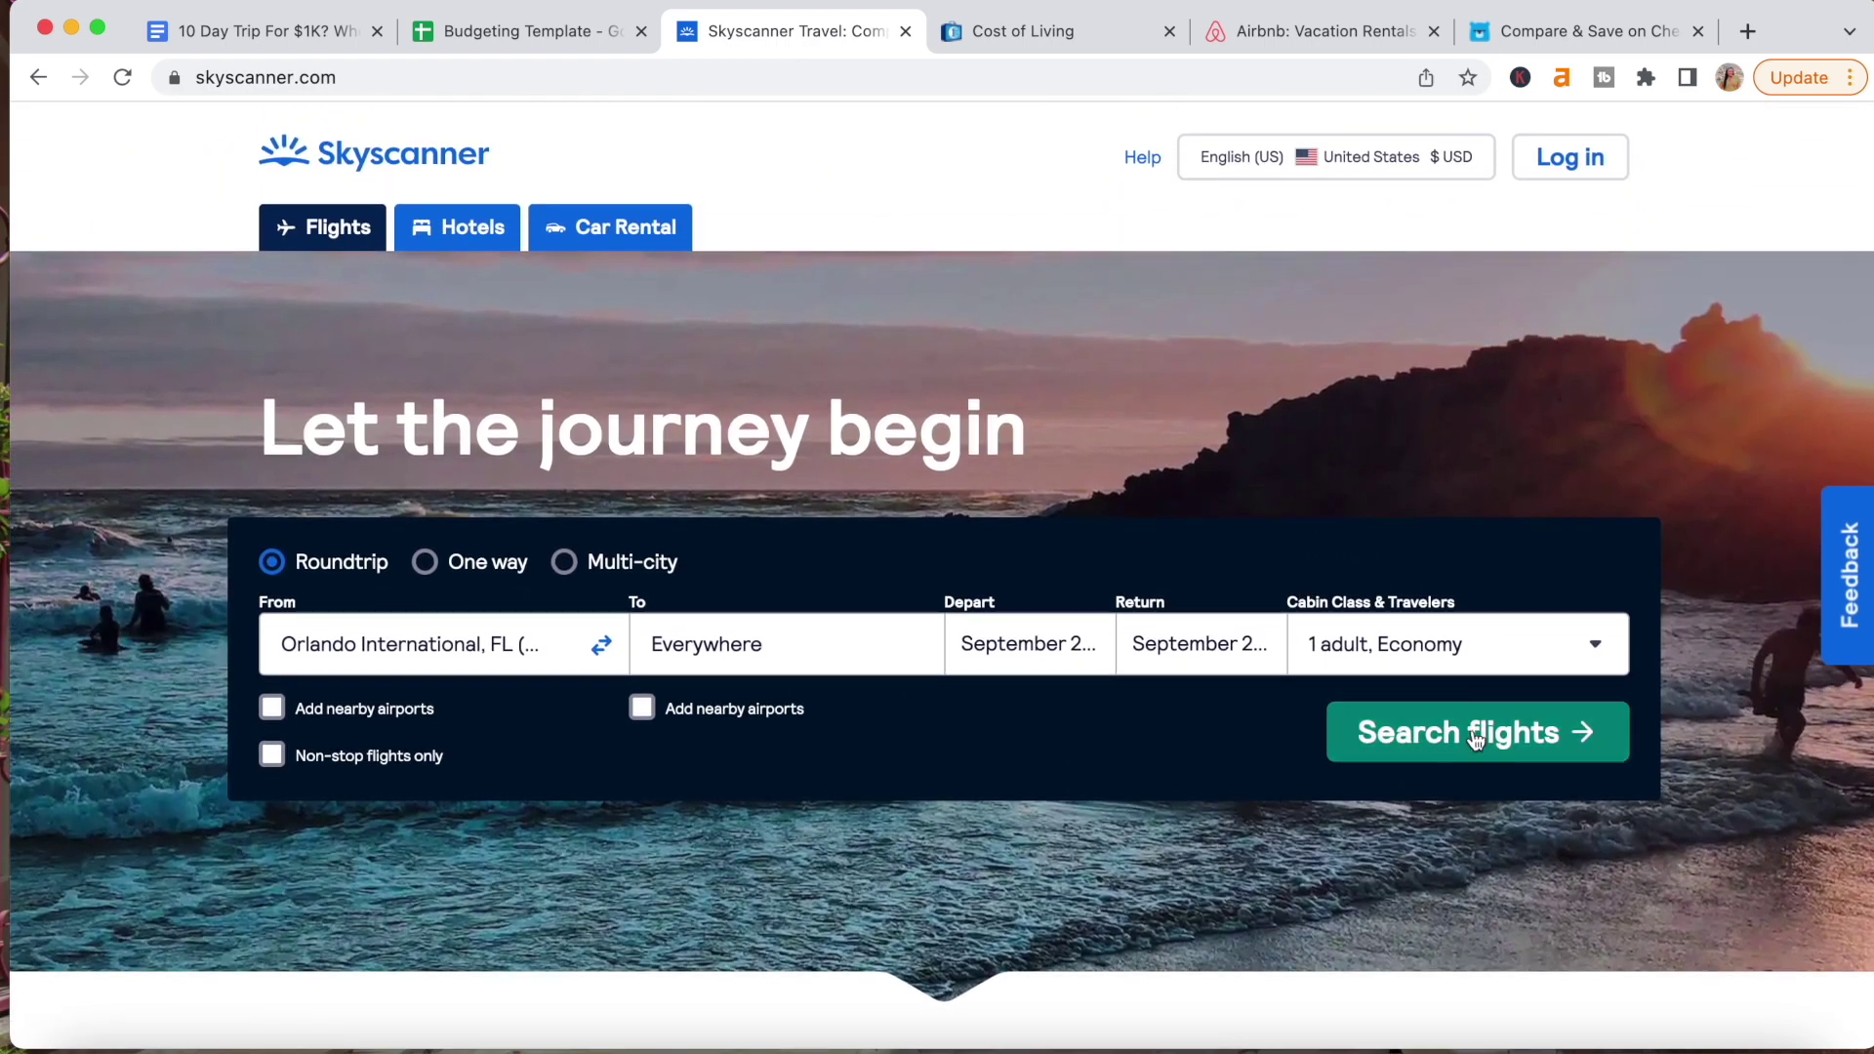
Browse the cheap destinations, expanding Guatemala, Panama and Colombia to compare fares.
{"action": "scroll", "coordinate": [214, 834], "scroll_direction": "down", "scroll_amount": 2}
{"action": "scroll", "coordinate": [215, 834], "scroll_direction": "down", "scroll_amount": 1}
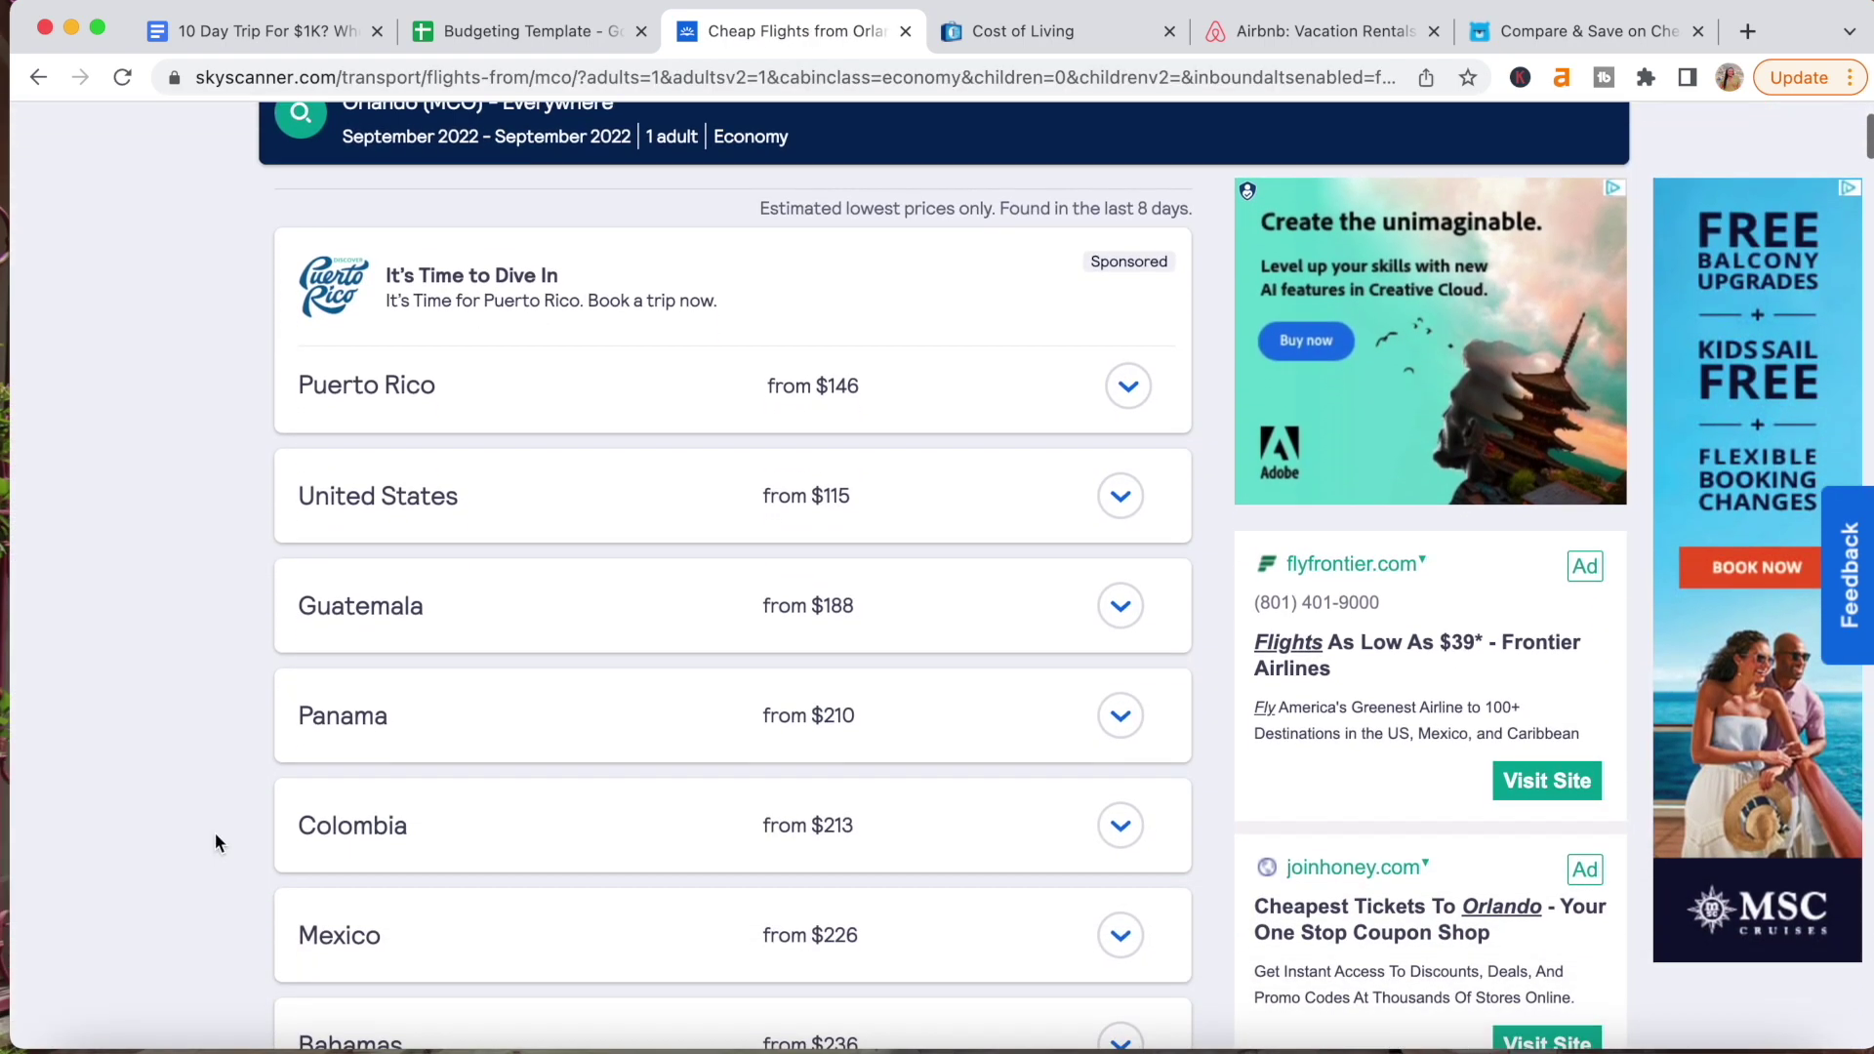
{"action": "scroll", "coordinate": [215, 834], "scroll_direction": "down", "scroll_amount": 1}
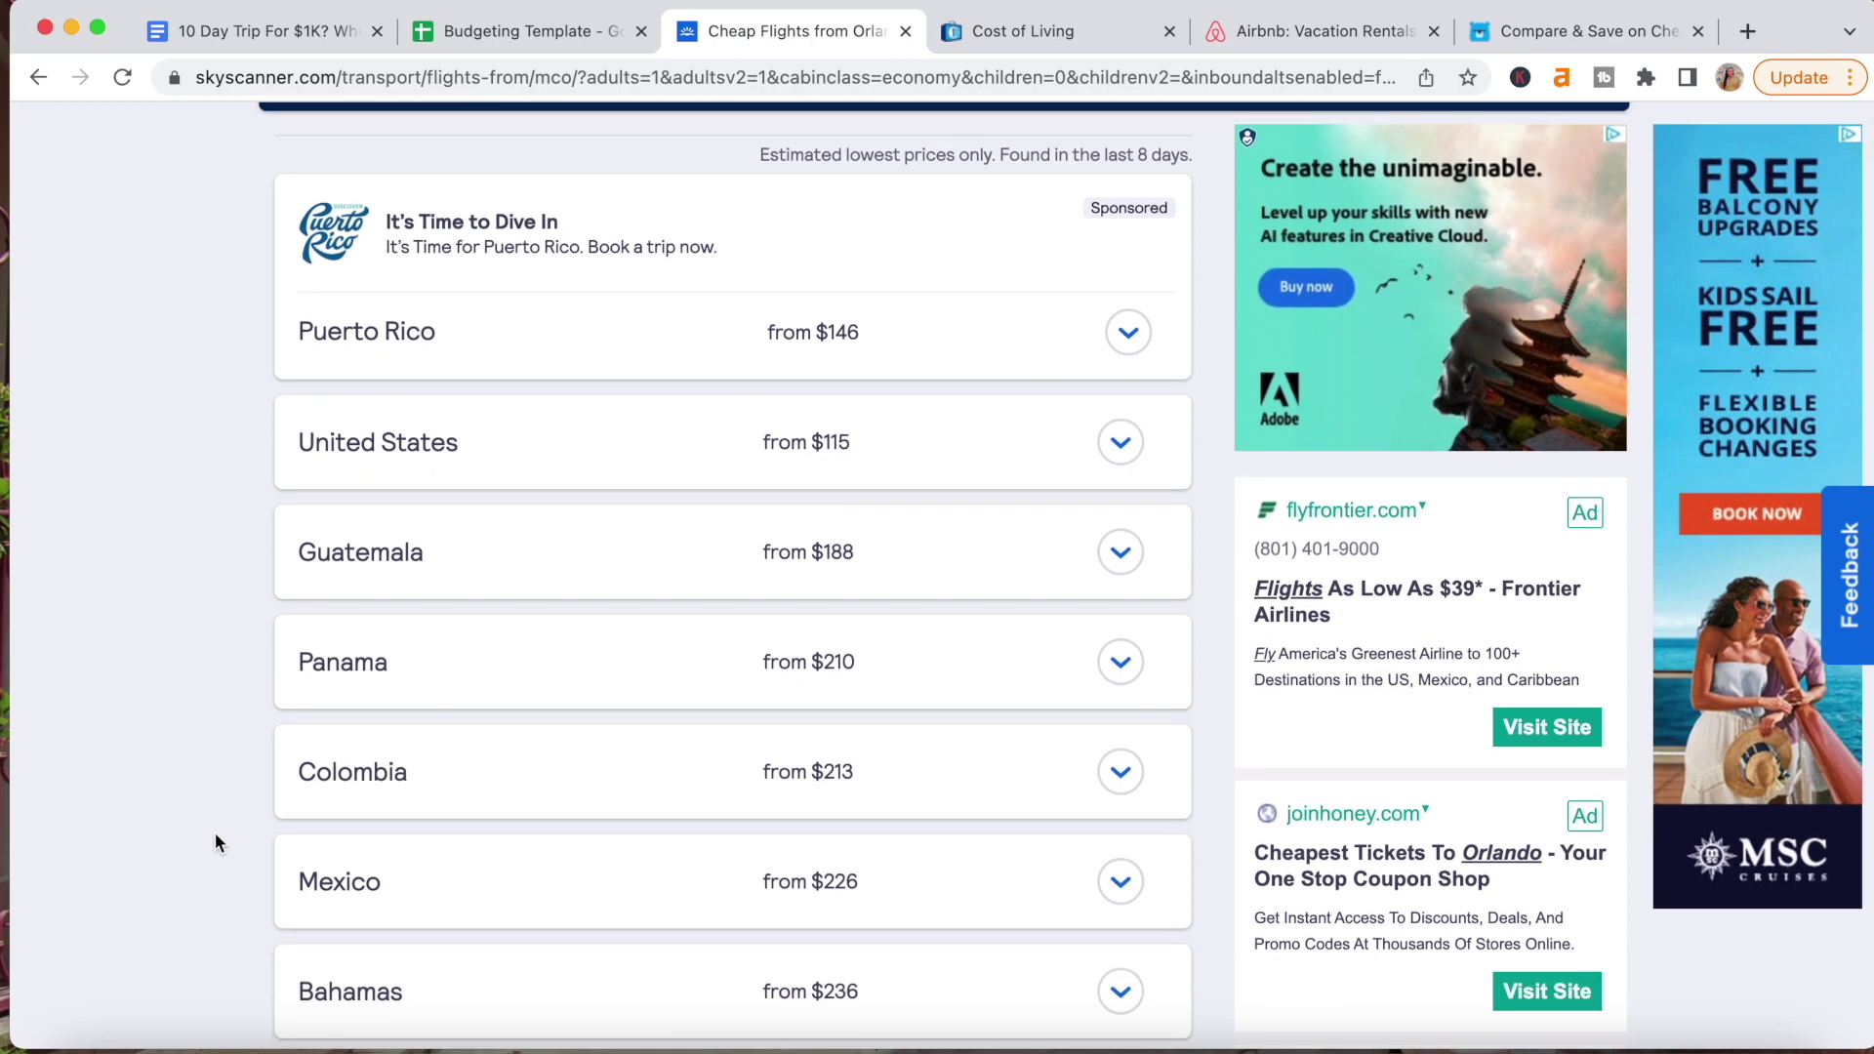
{"action": "scroll", "coordinate": [193, 705], "scroll_direction": "down", "scroll_amount": 1}
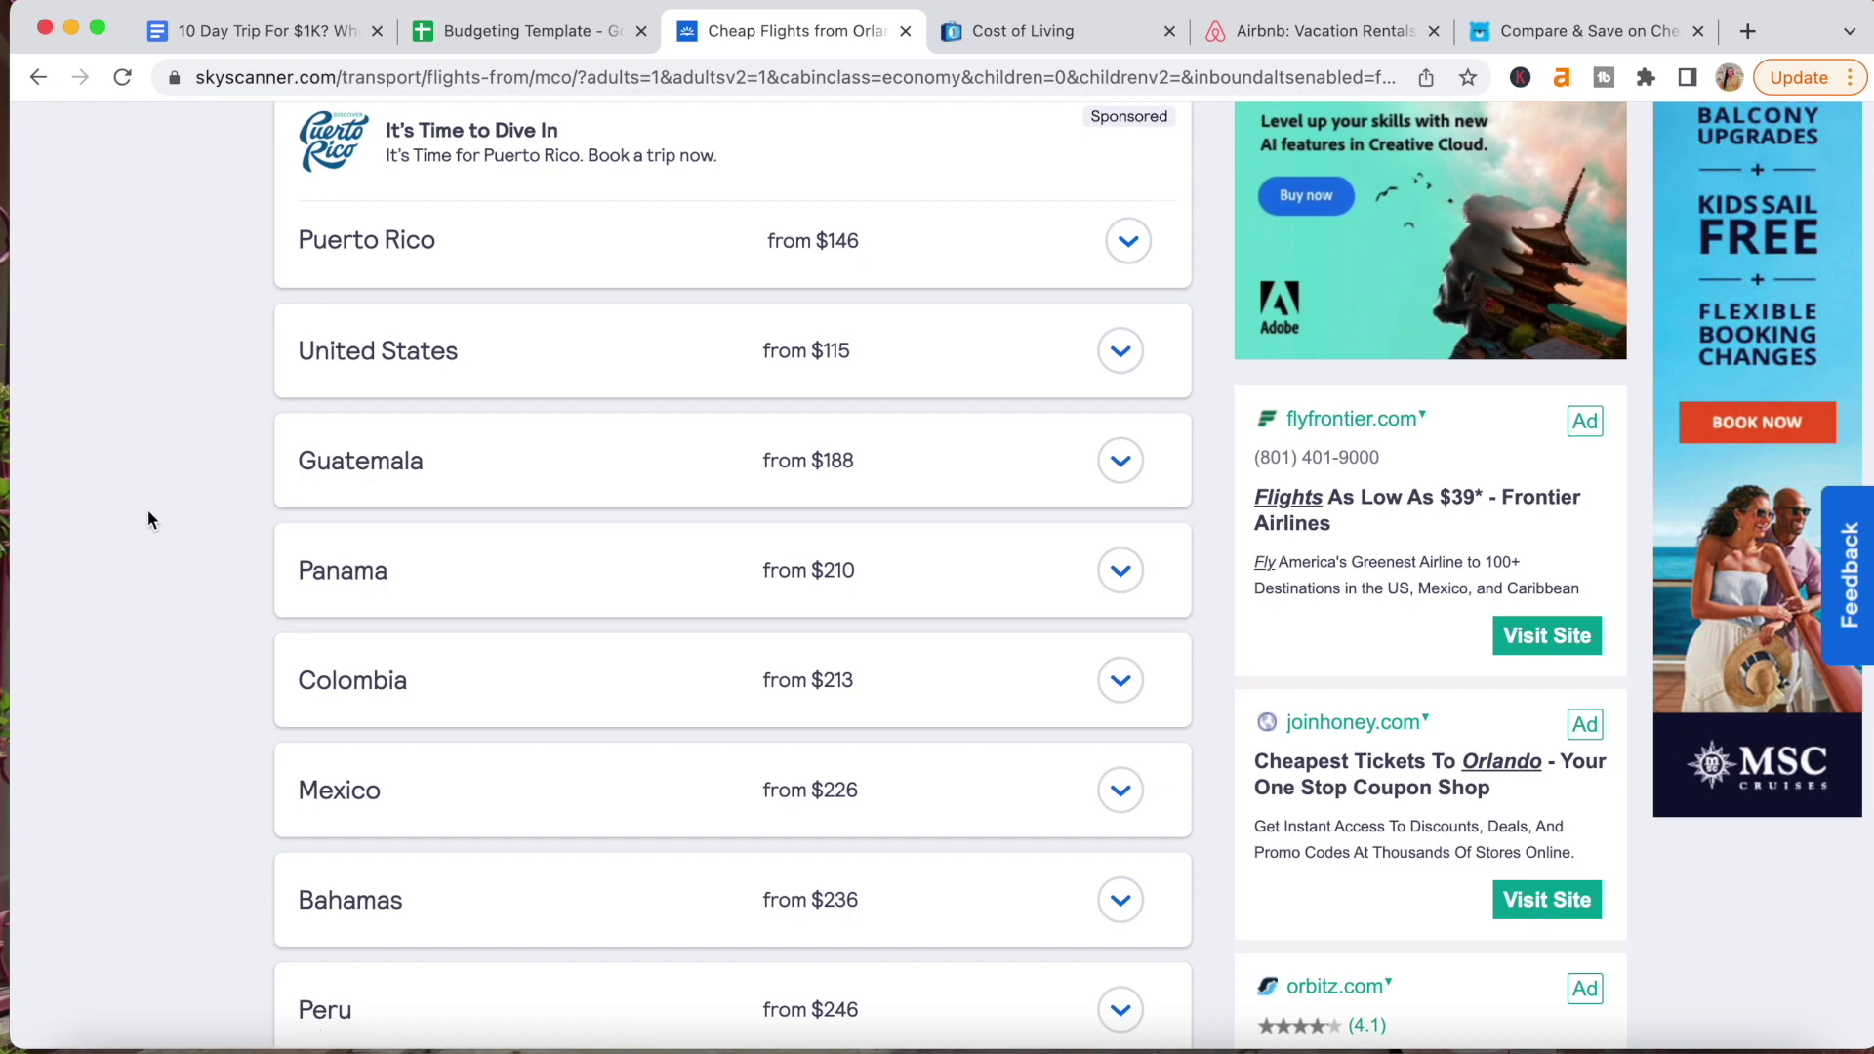
{"action": "left_click", "coordinate": [419, 479]}
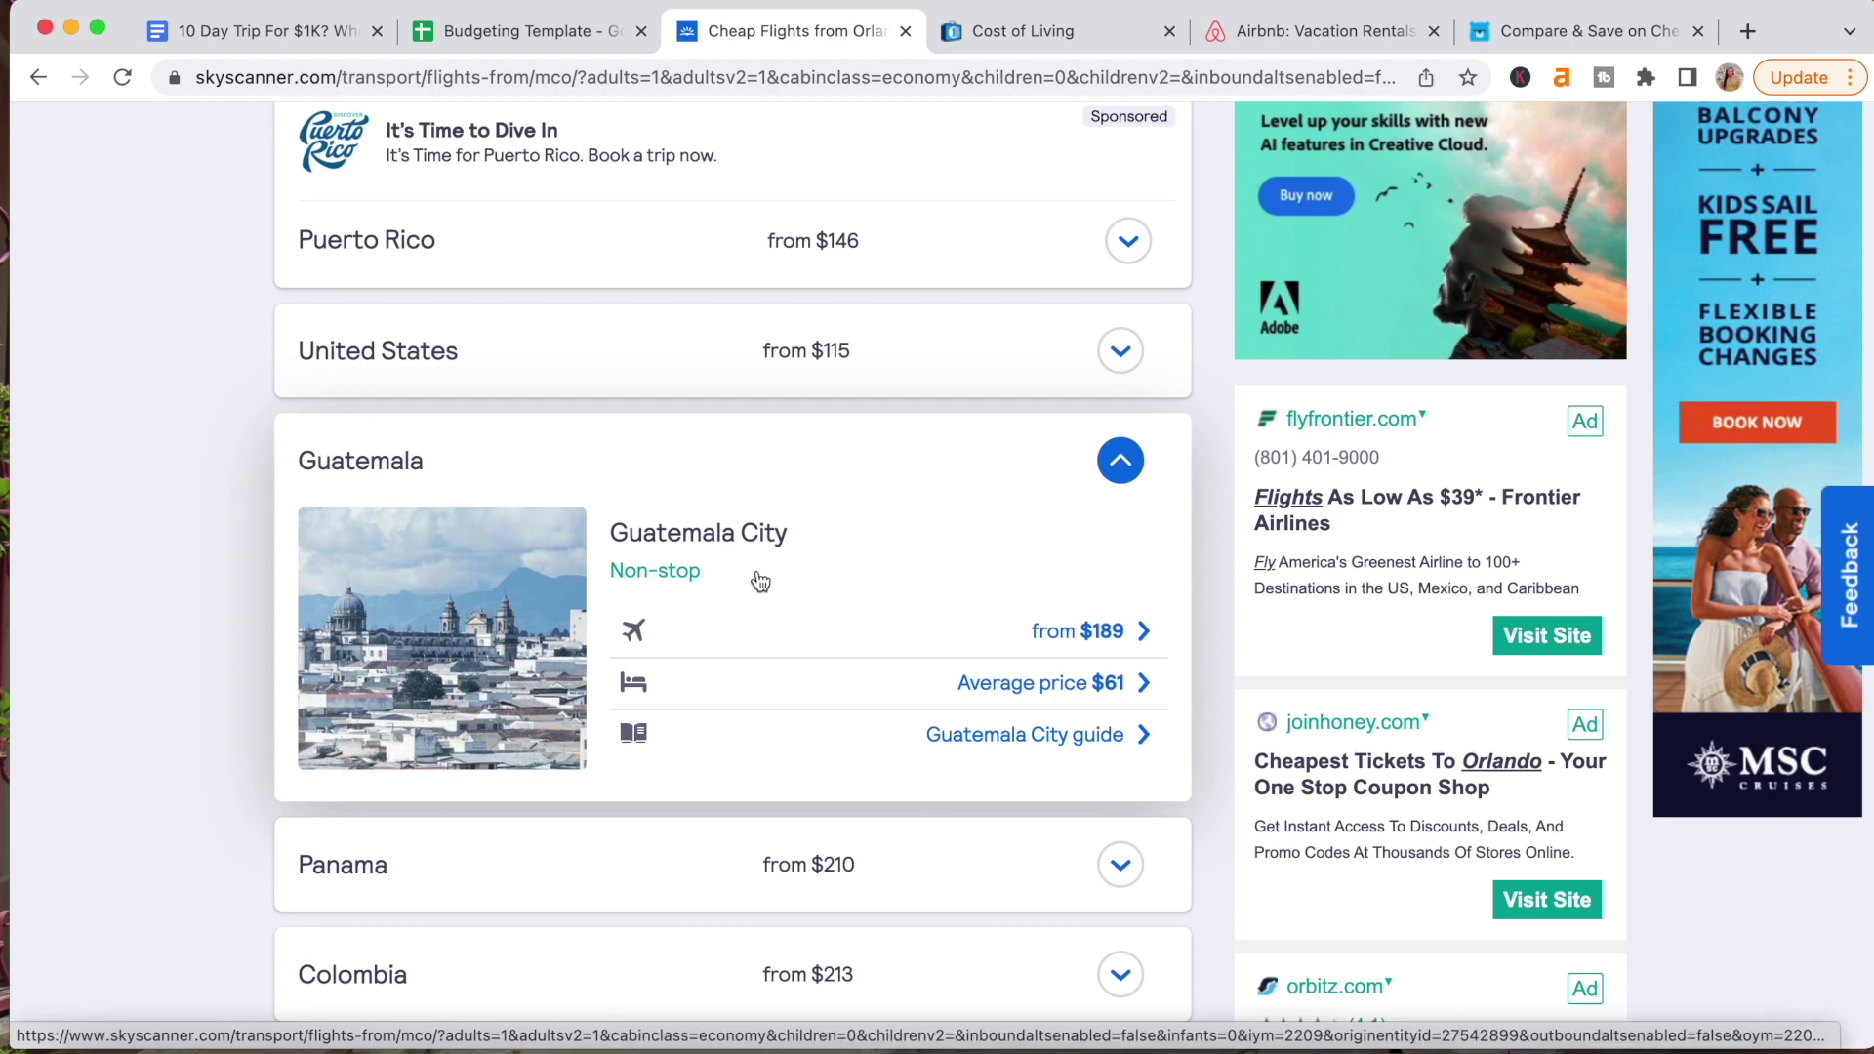
{"action": "left_click", "coordinate": [760, 472]}
{"action": "scroll", "coordinate": [757, 468], "scroll_direction": "down", "scroll_amount": 1}
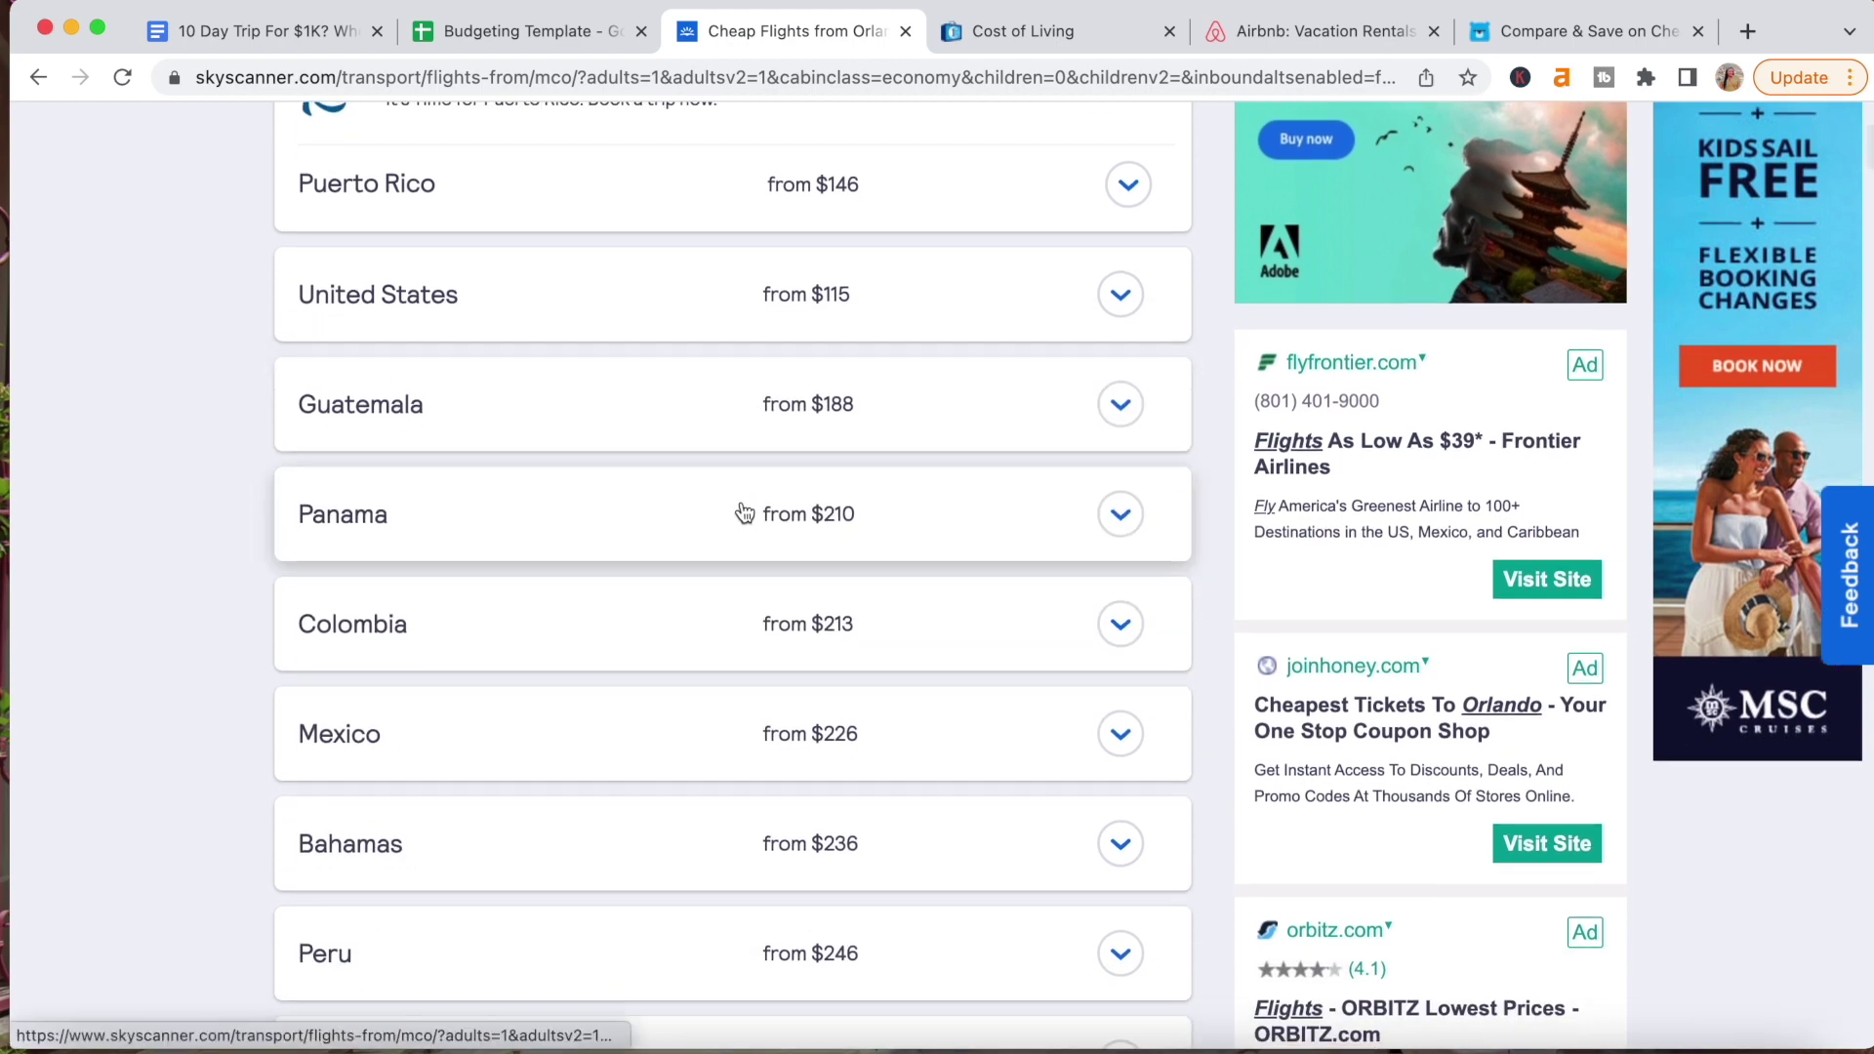
{"action": "left_click", "coordinate": [743, 511]}
{"action": "left_click", "coordinate": [976, 512]}
{"action": "scroll", "coordinate": [648, 644], "scroll_direction": "down", "scroll_amount": 3}
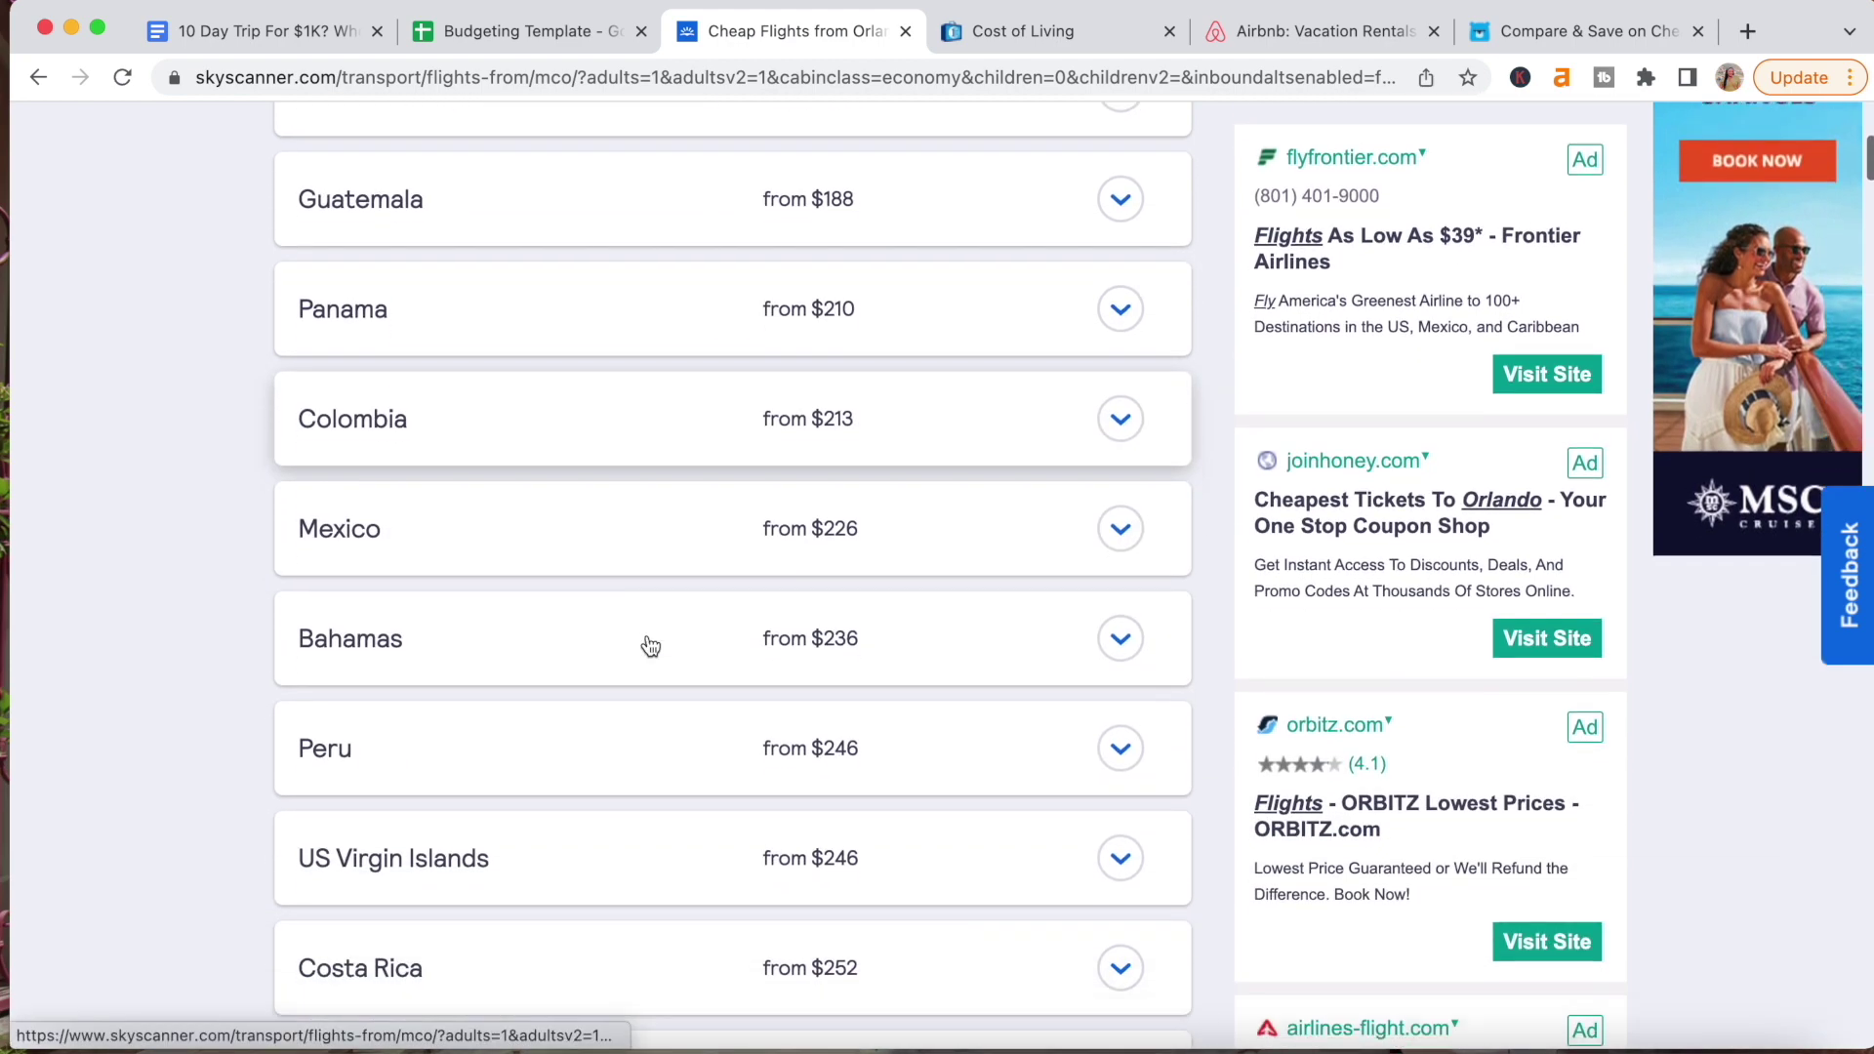
{"action": "left_click", "coordinate": [701, 444]}
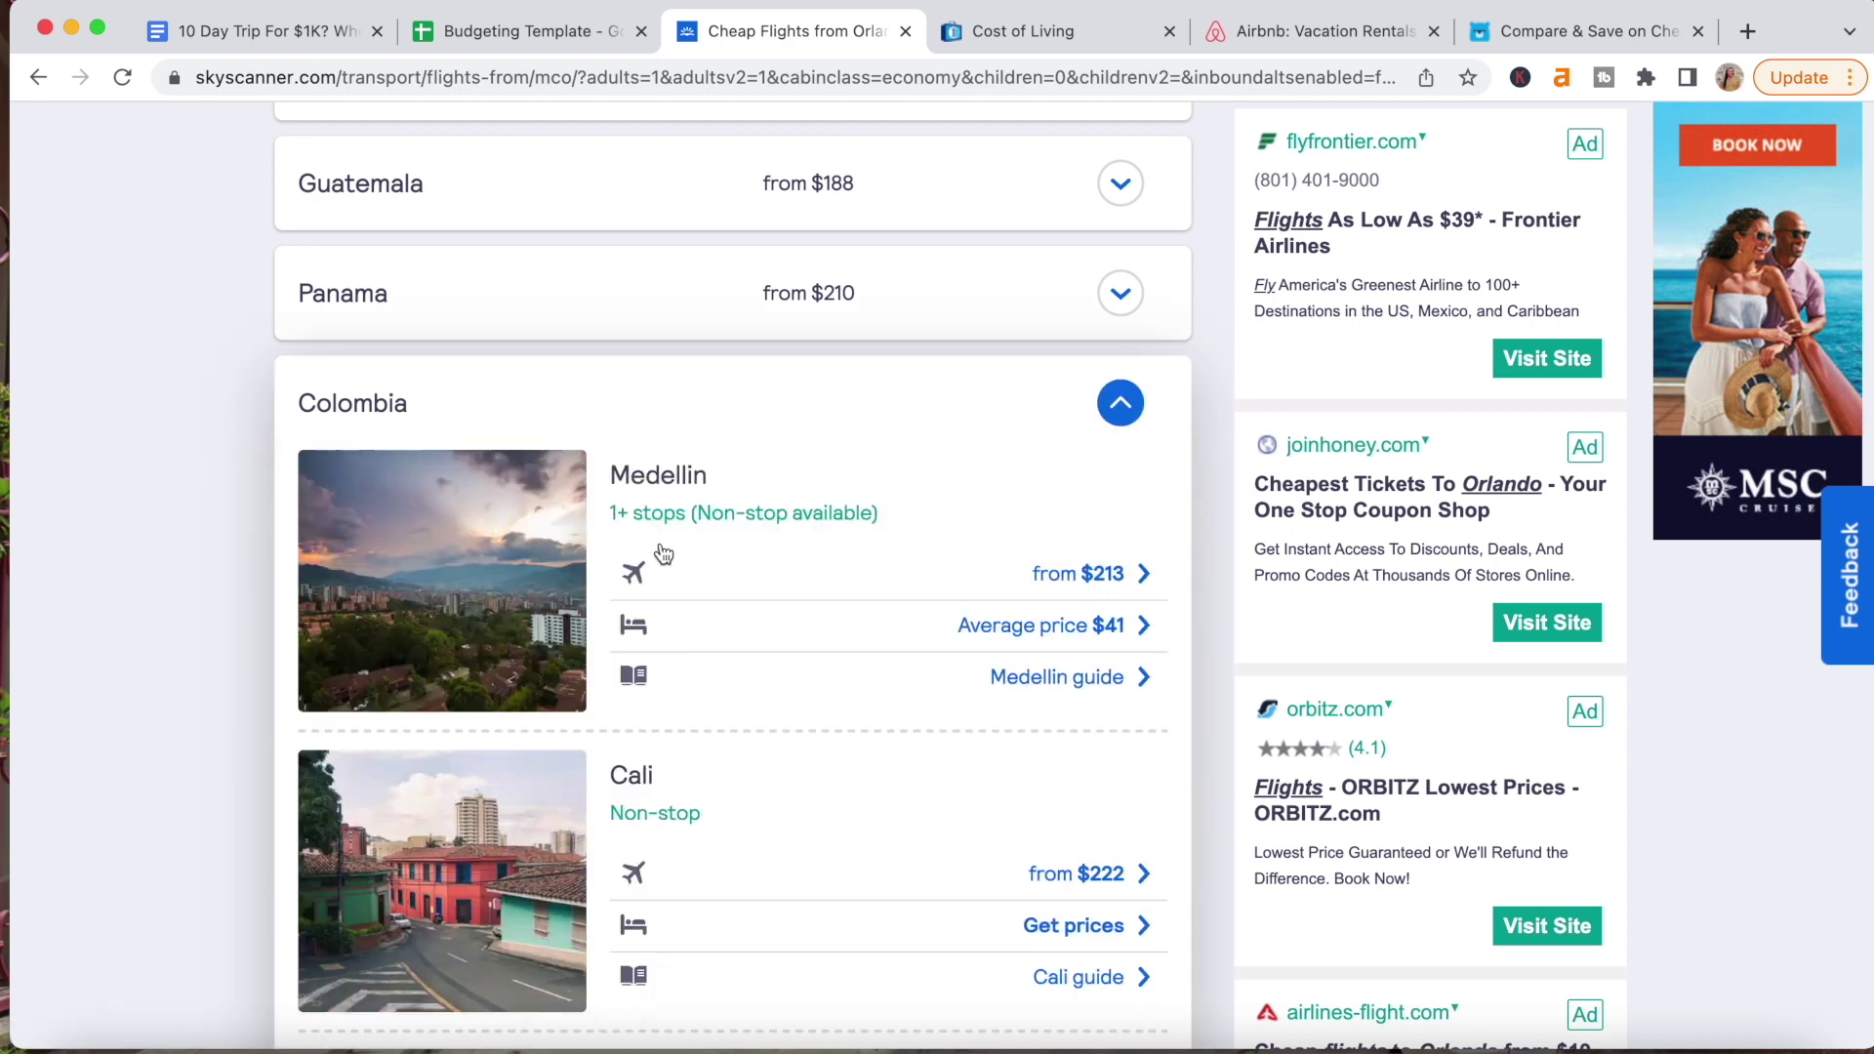
{"action": "left_click", "coordinate": [684, 436]}
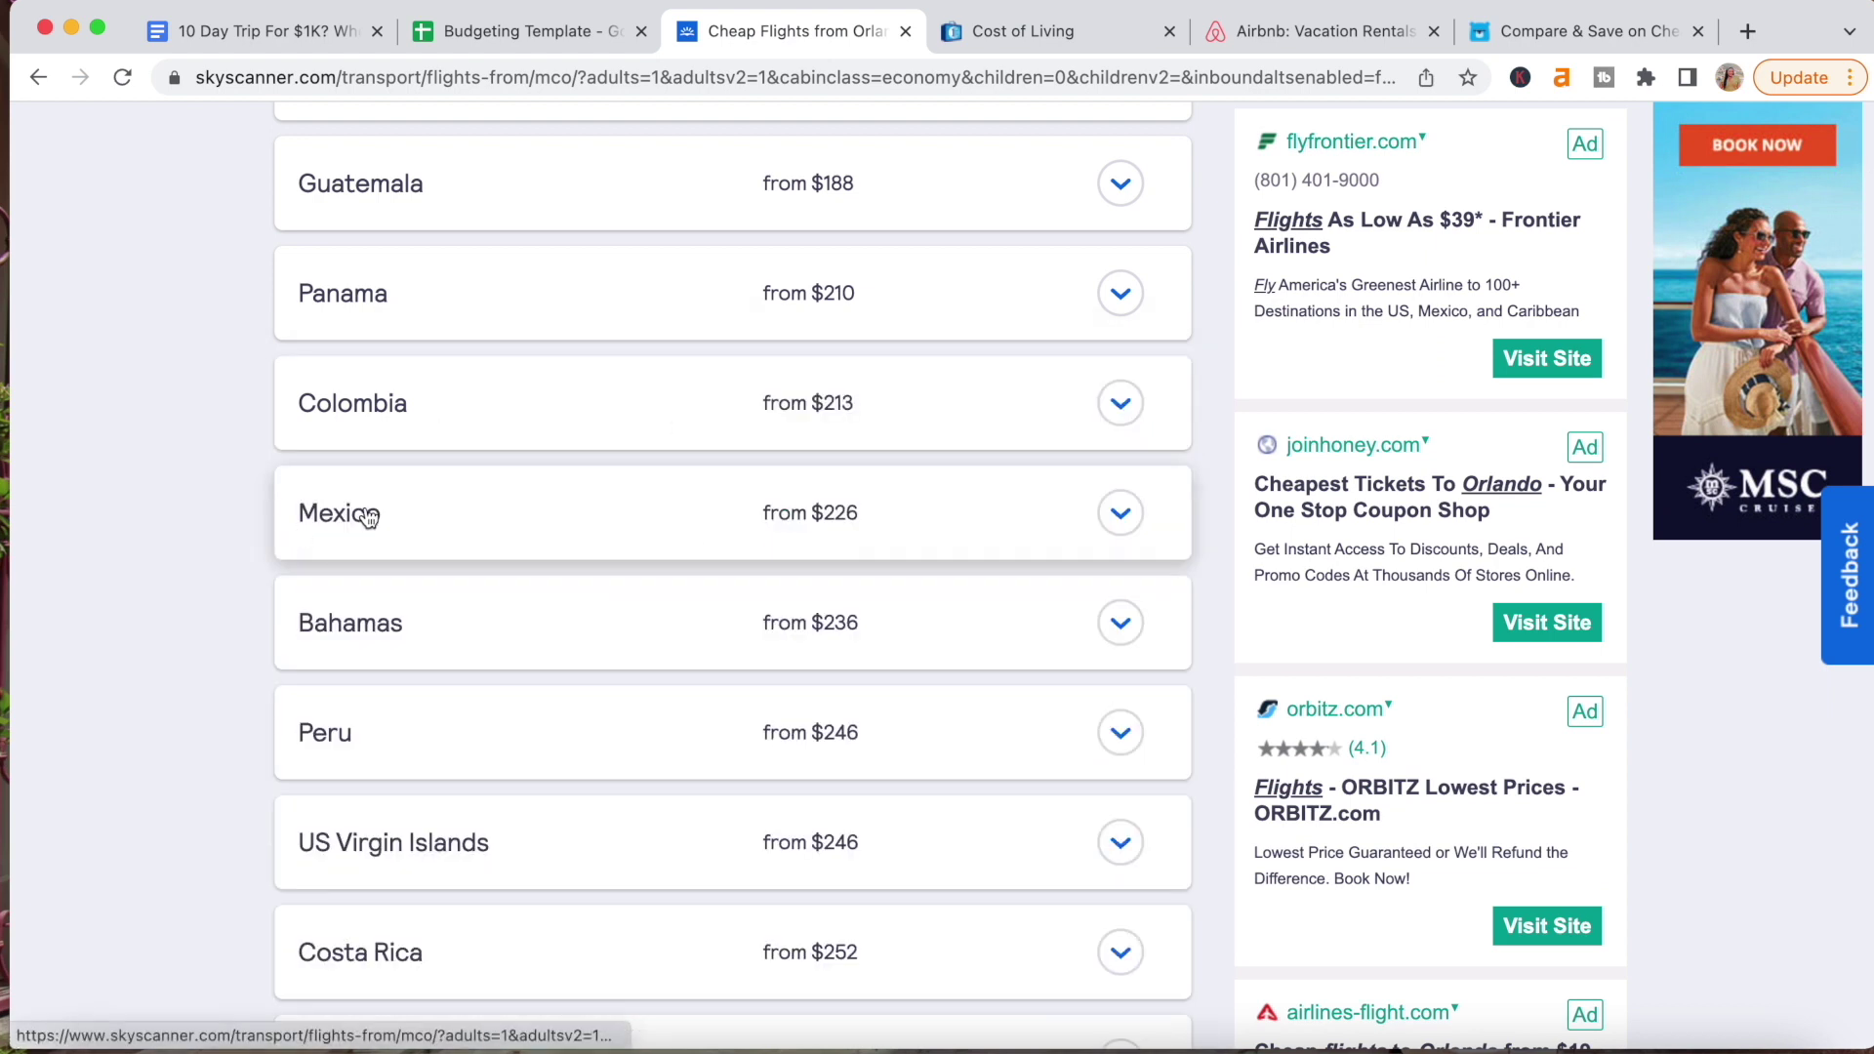
{"action": "left_click", "coordinate": [623, 431]}
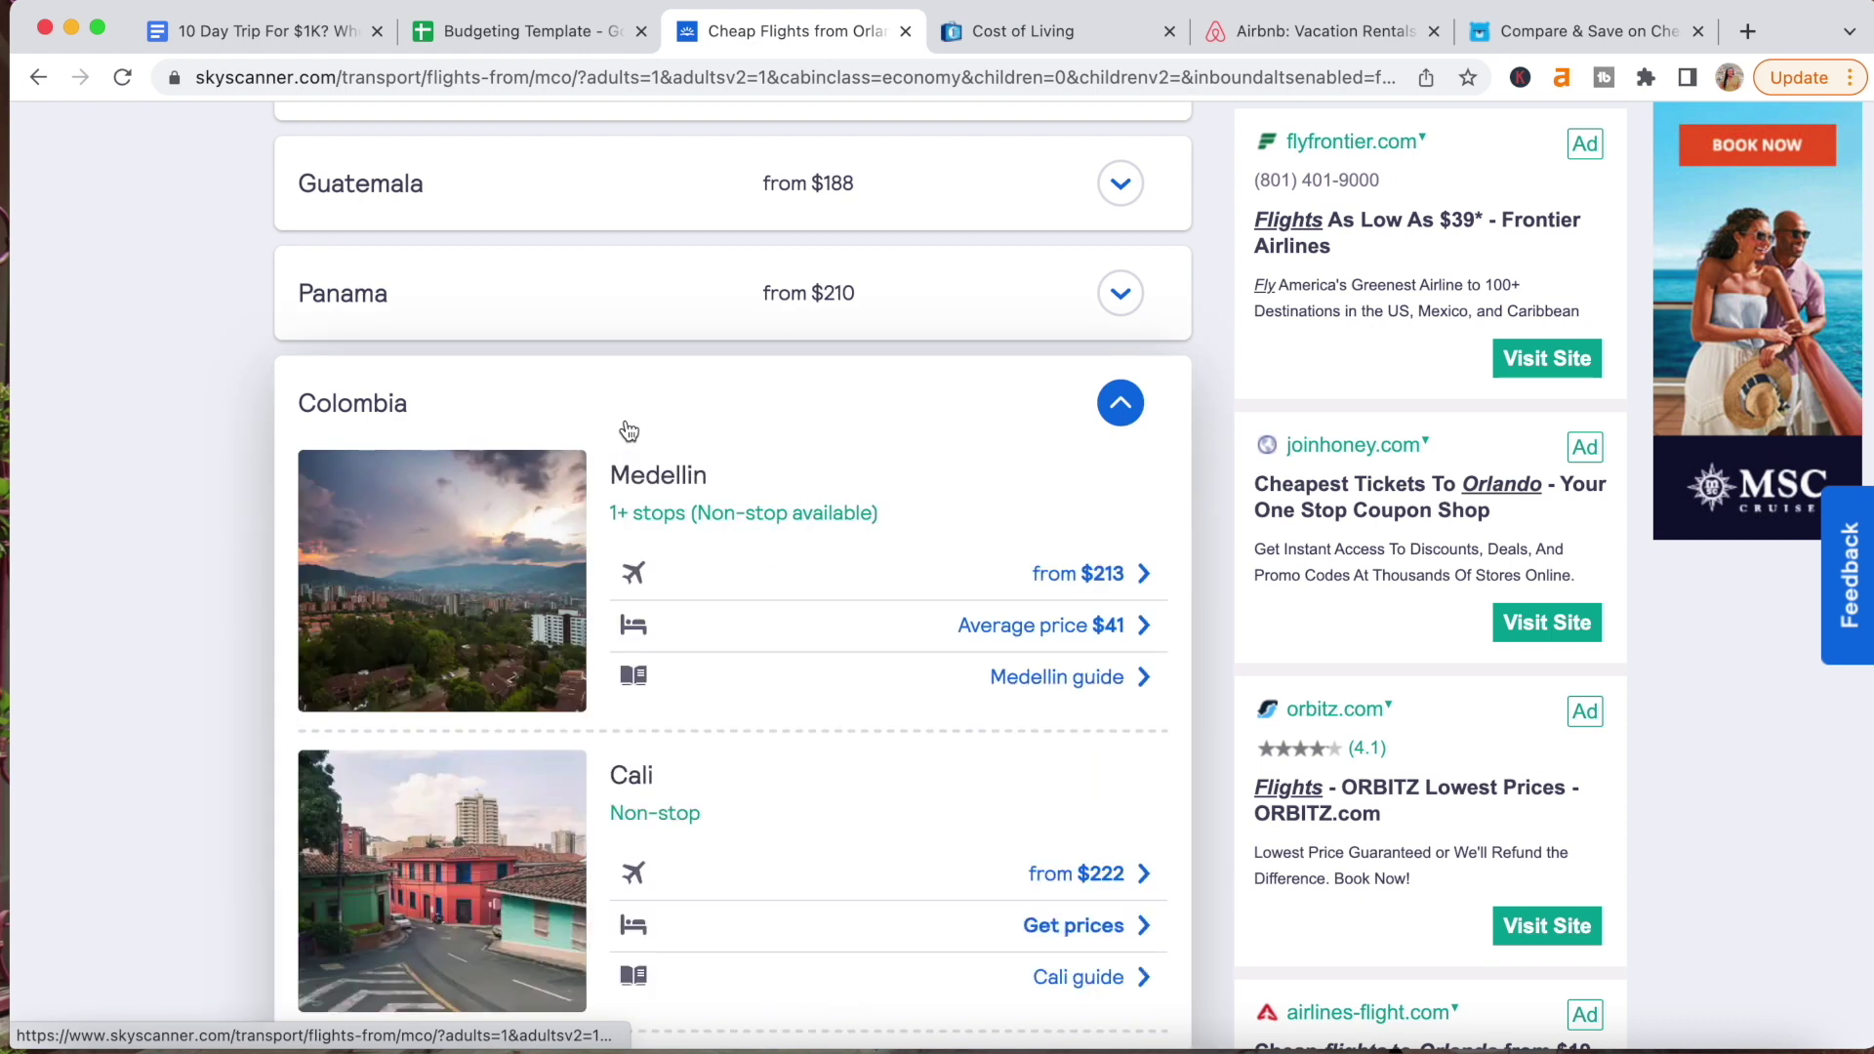
{"action": "left_click", "coordinate": [622, 431]}
Expand Panama and open the Panama City 'from $211' monthly prices.
{"action": "scroll", "coordinate": [136, 701], "scroll_direction": "down", "scroll_amount": 1}
{"action": "scroll", "coordinate": [136, 701], "scroll_direction": "down", "scroll_amount": 2}
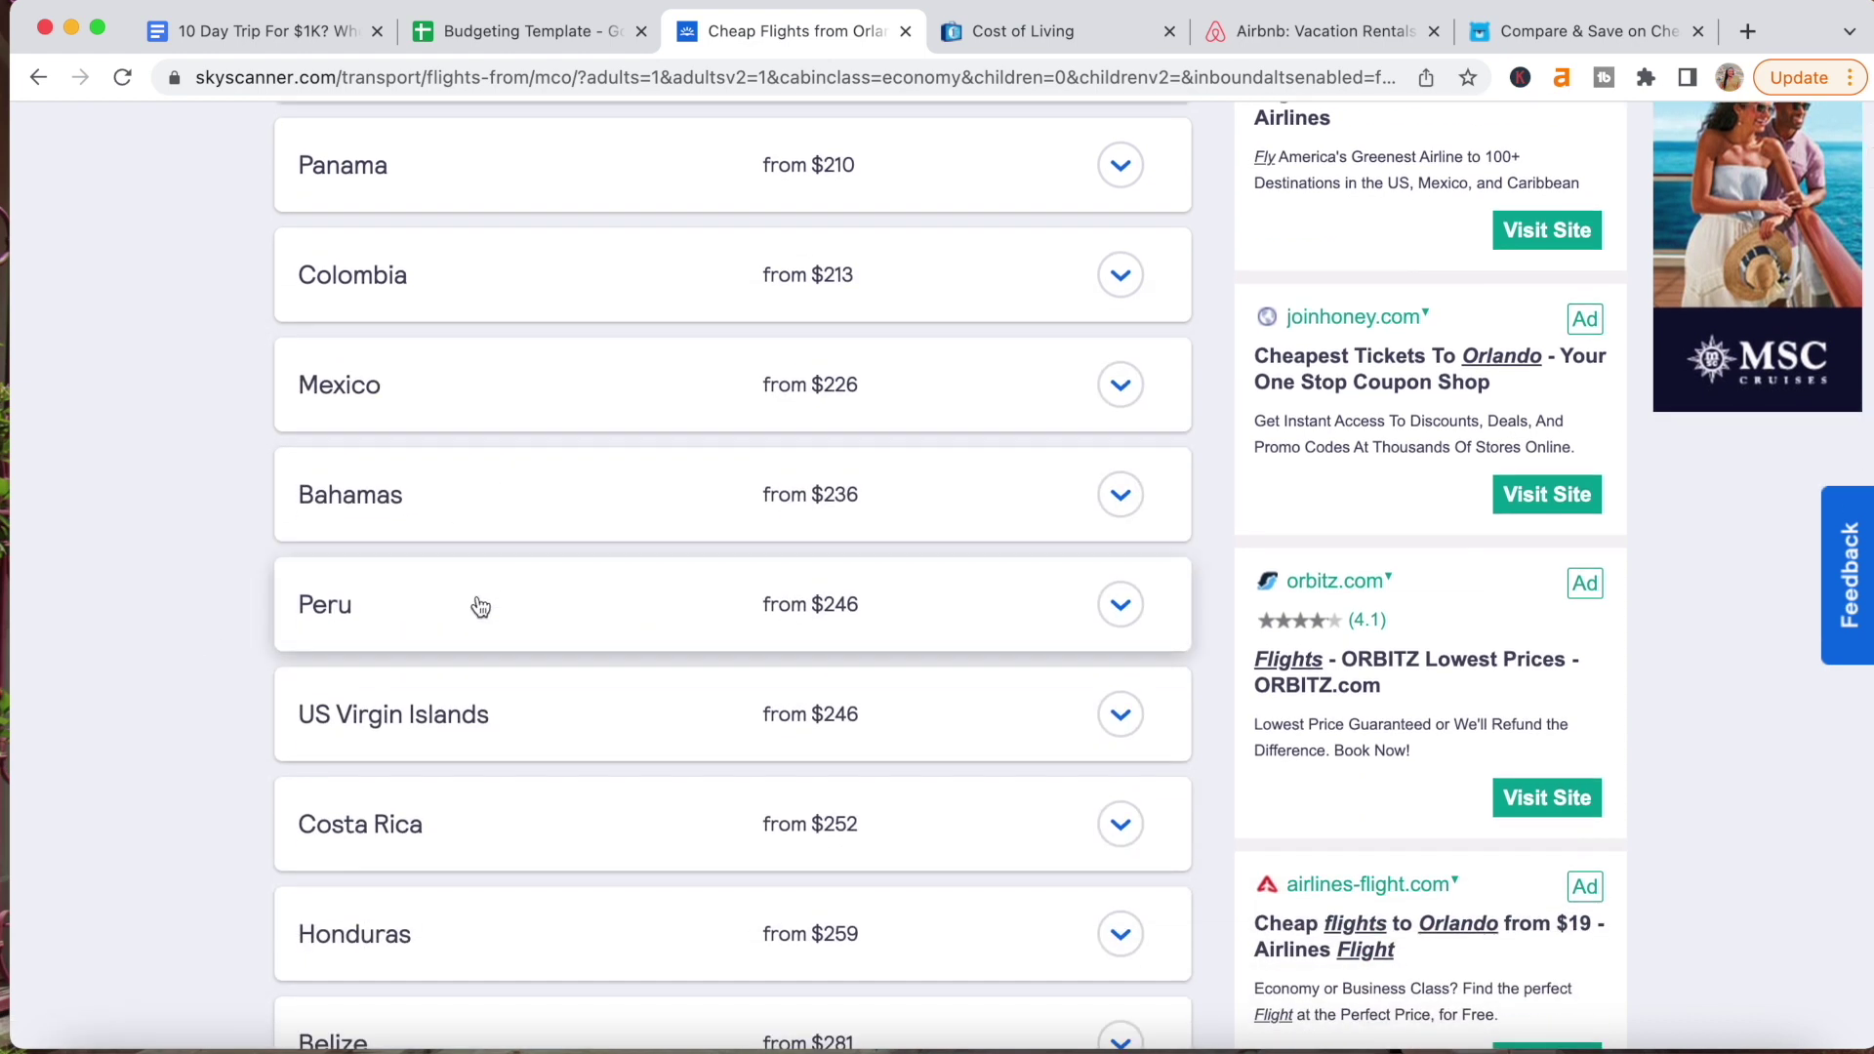
{"action": "scroll", "coordinate": [481, 606], "scroll_direction": "down", "scroll_amount": 2}
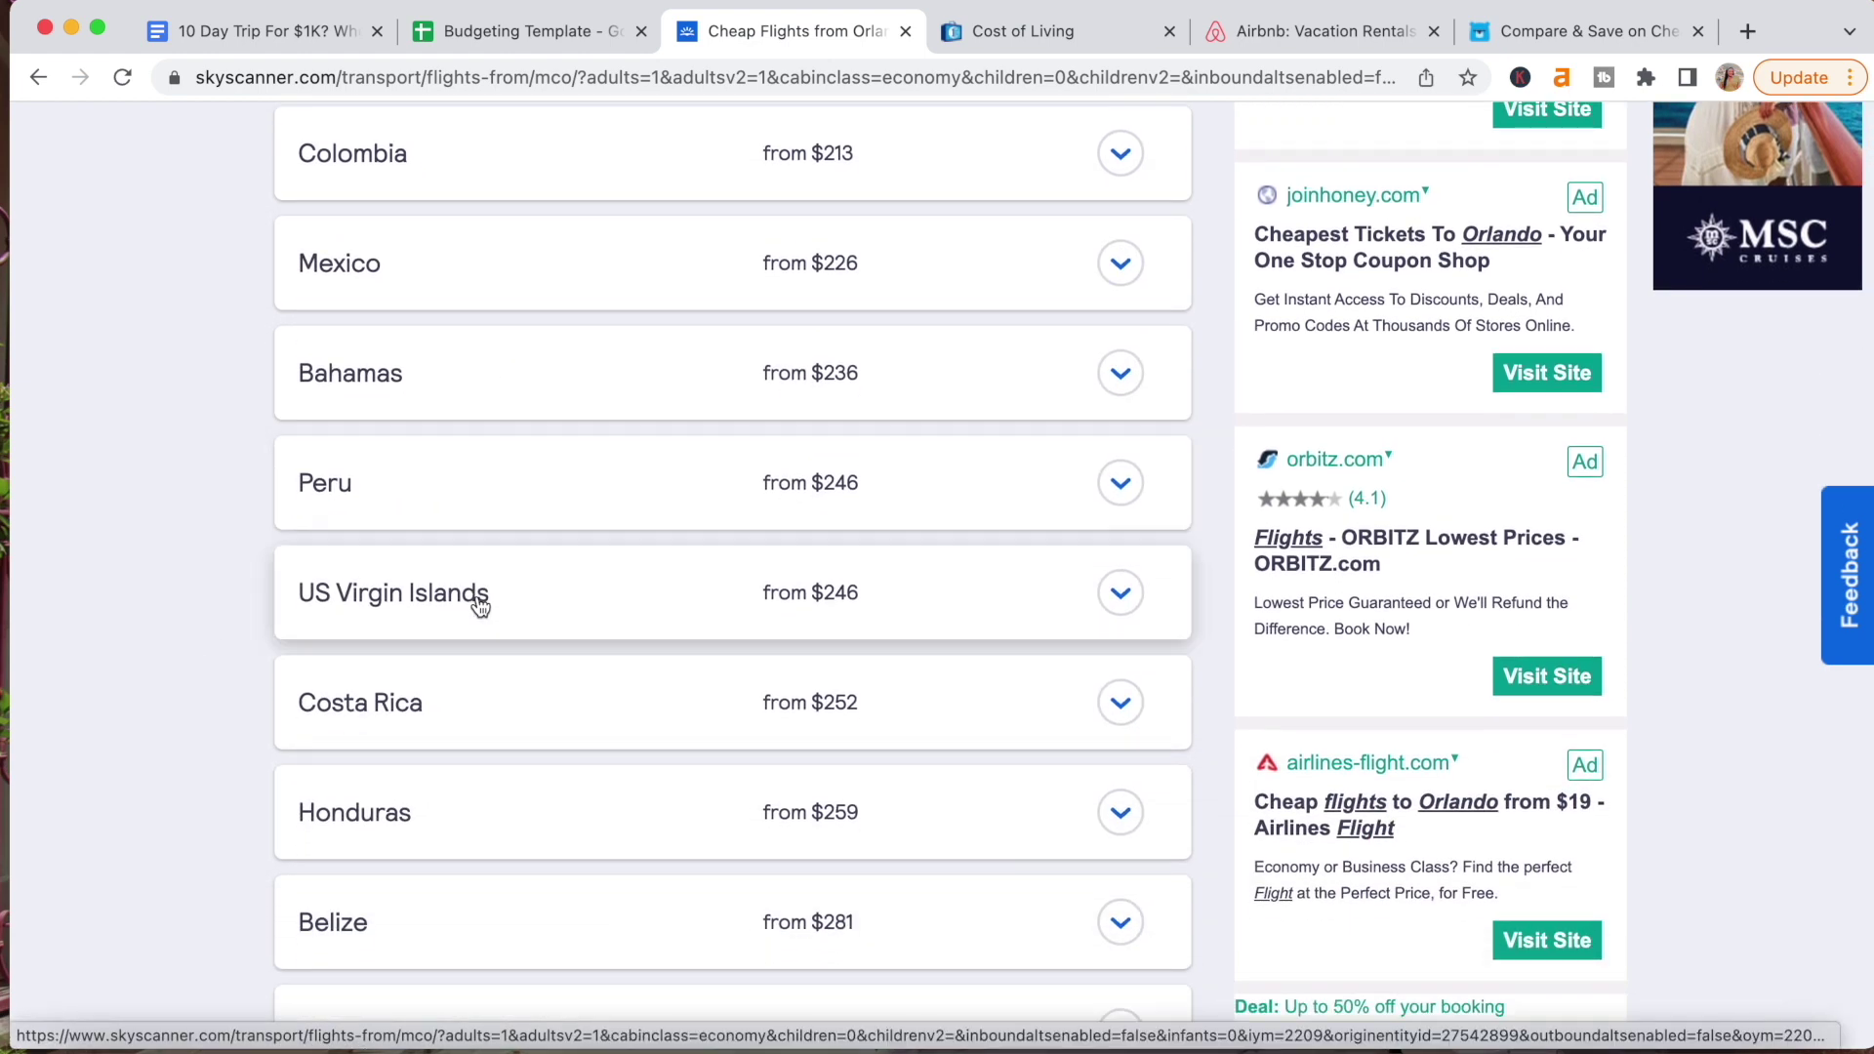
{"action": "scroll", "coordinate": [482, 606], "scroll_direction": "up", "scroll_amount": 5}
{"action": "scroll", "coordinate": [480, 606], "scroll_direction": "up", "scroll_amount": 1}
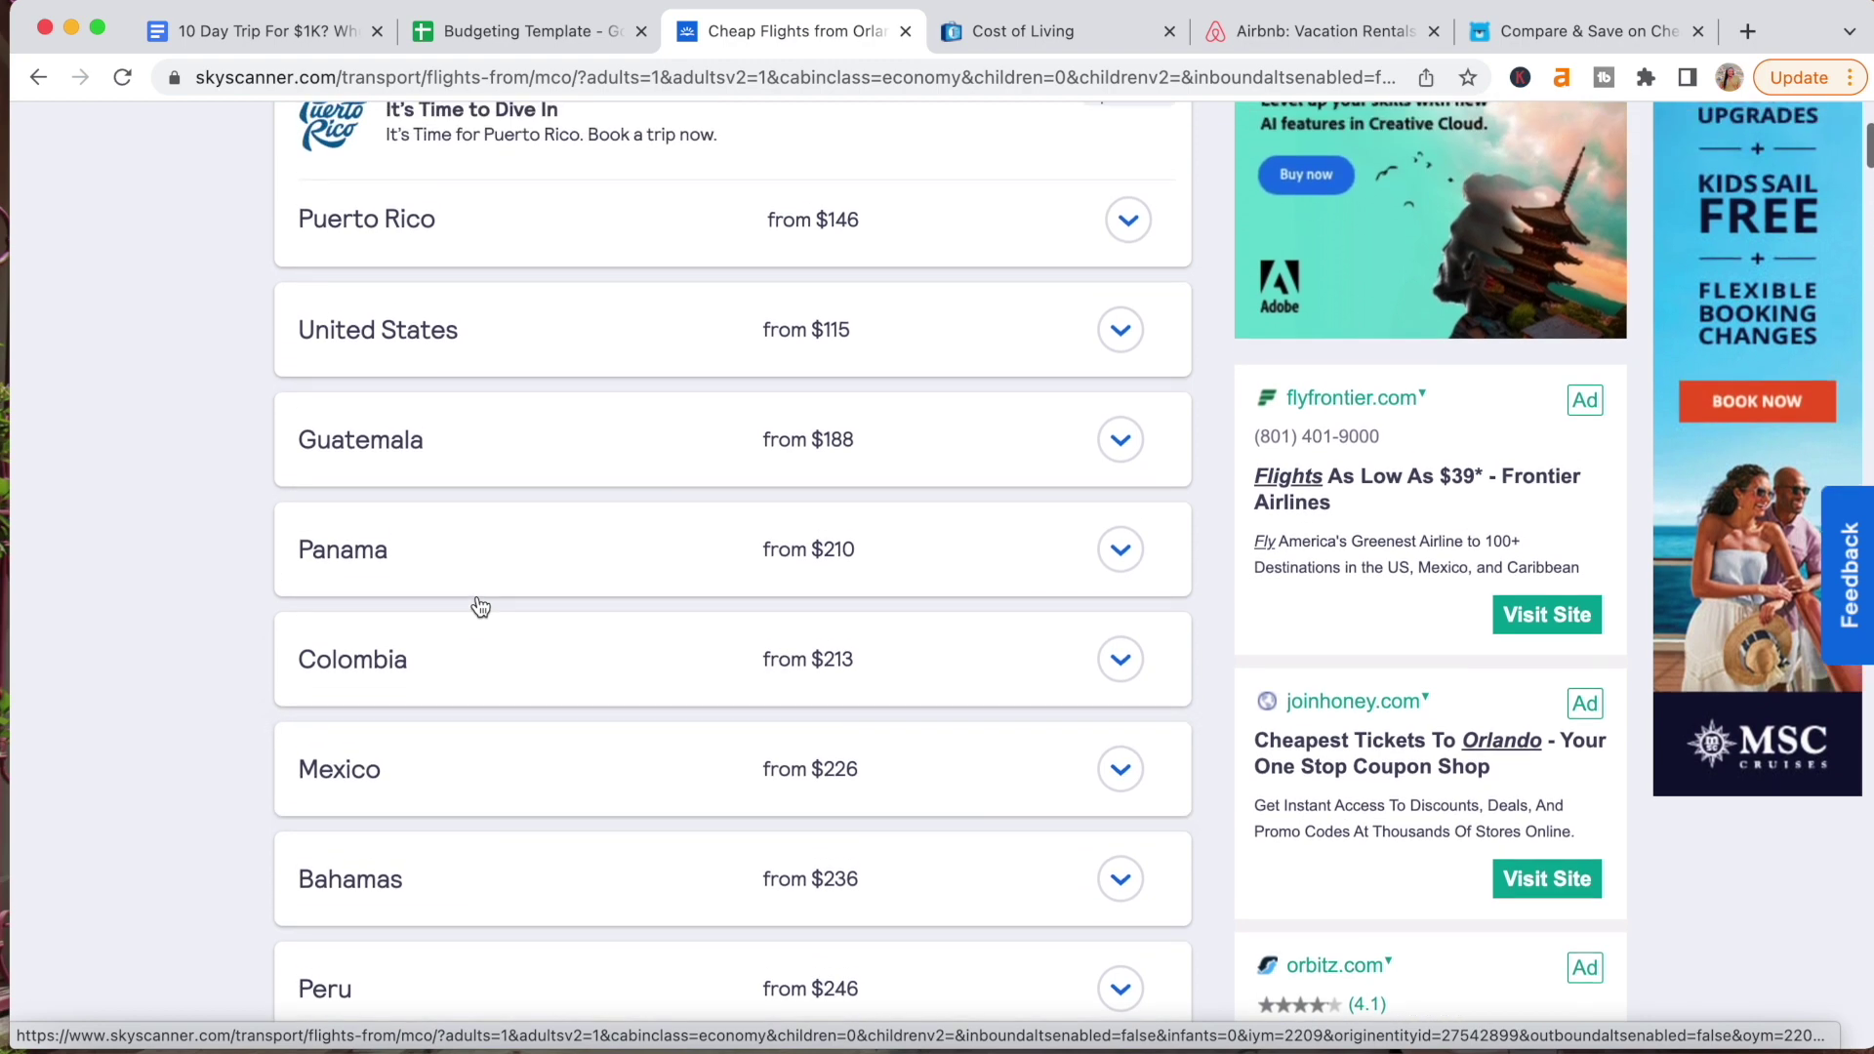
{"action": "left_click", "coordinate": [637, 552]}
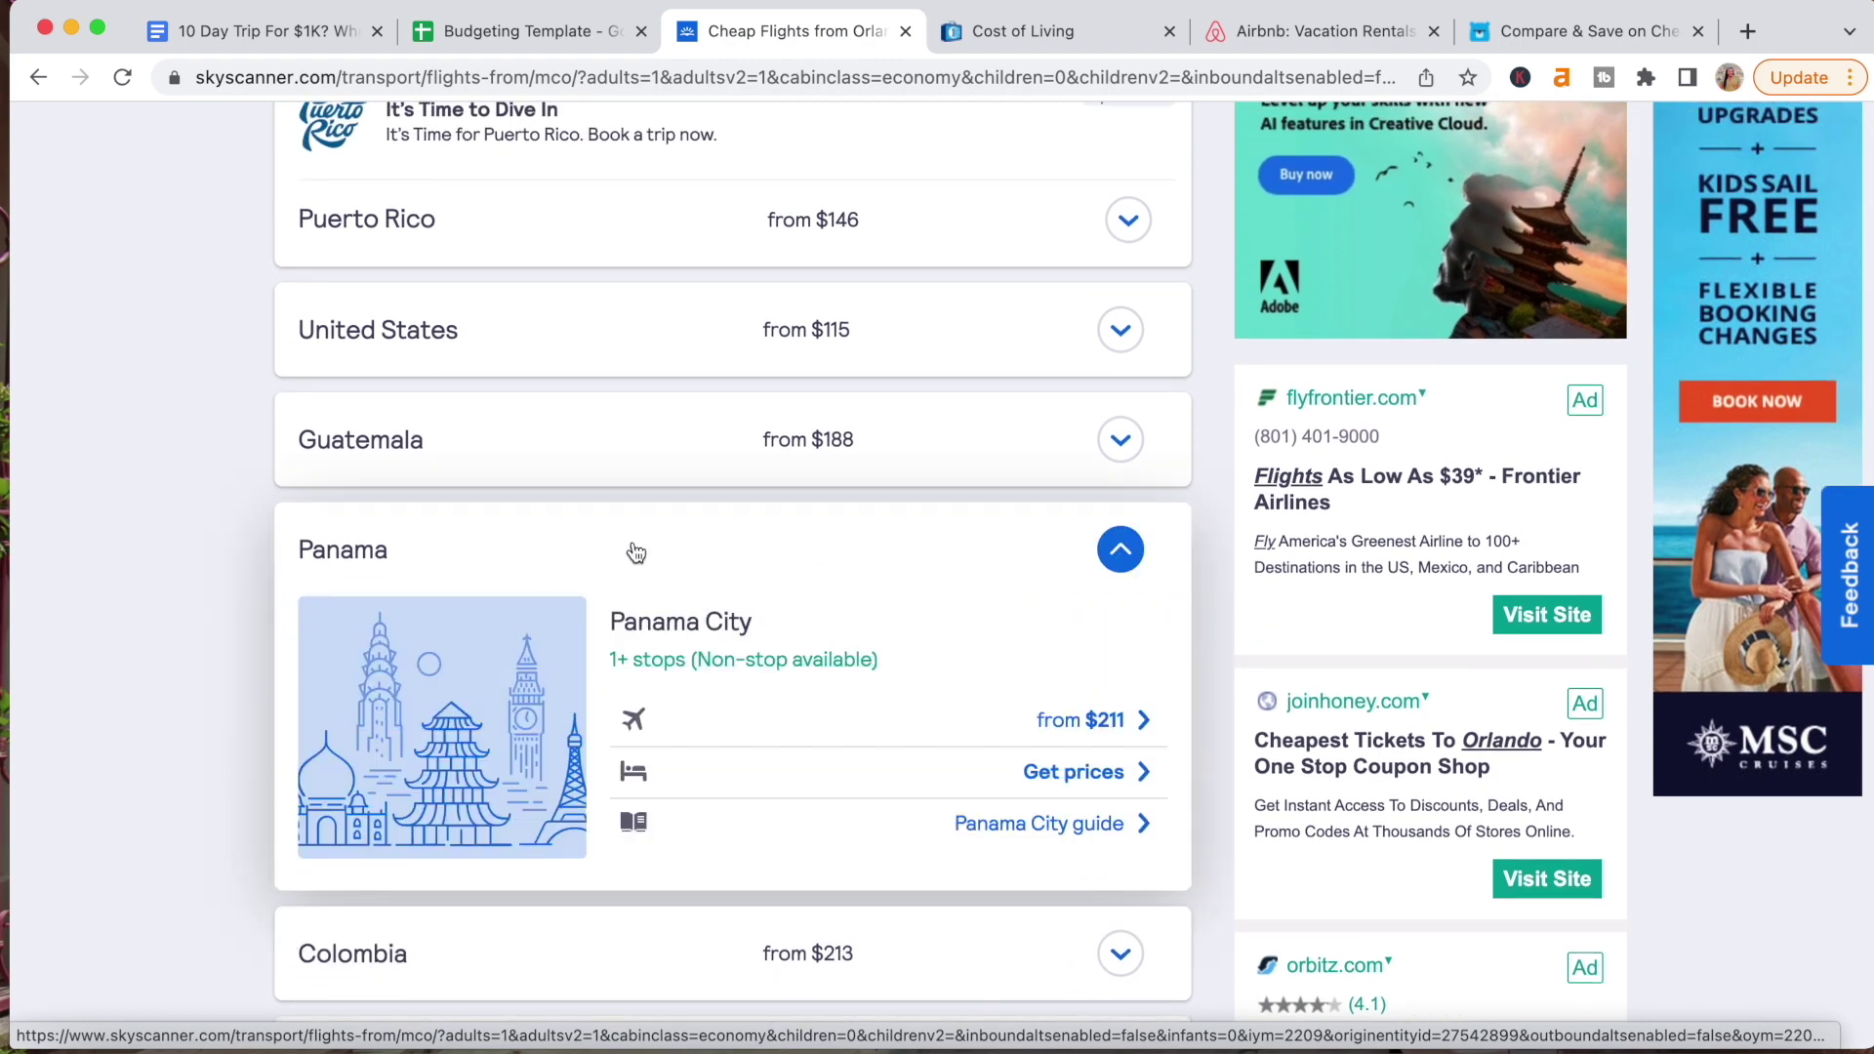
{"action": "scroll", "coordinate": [951, 528], "scroll_direction": "down", "scroll_amount": 1}
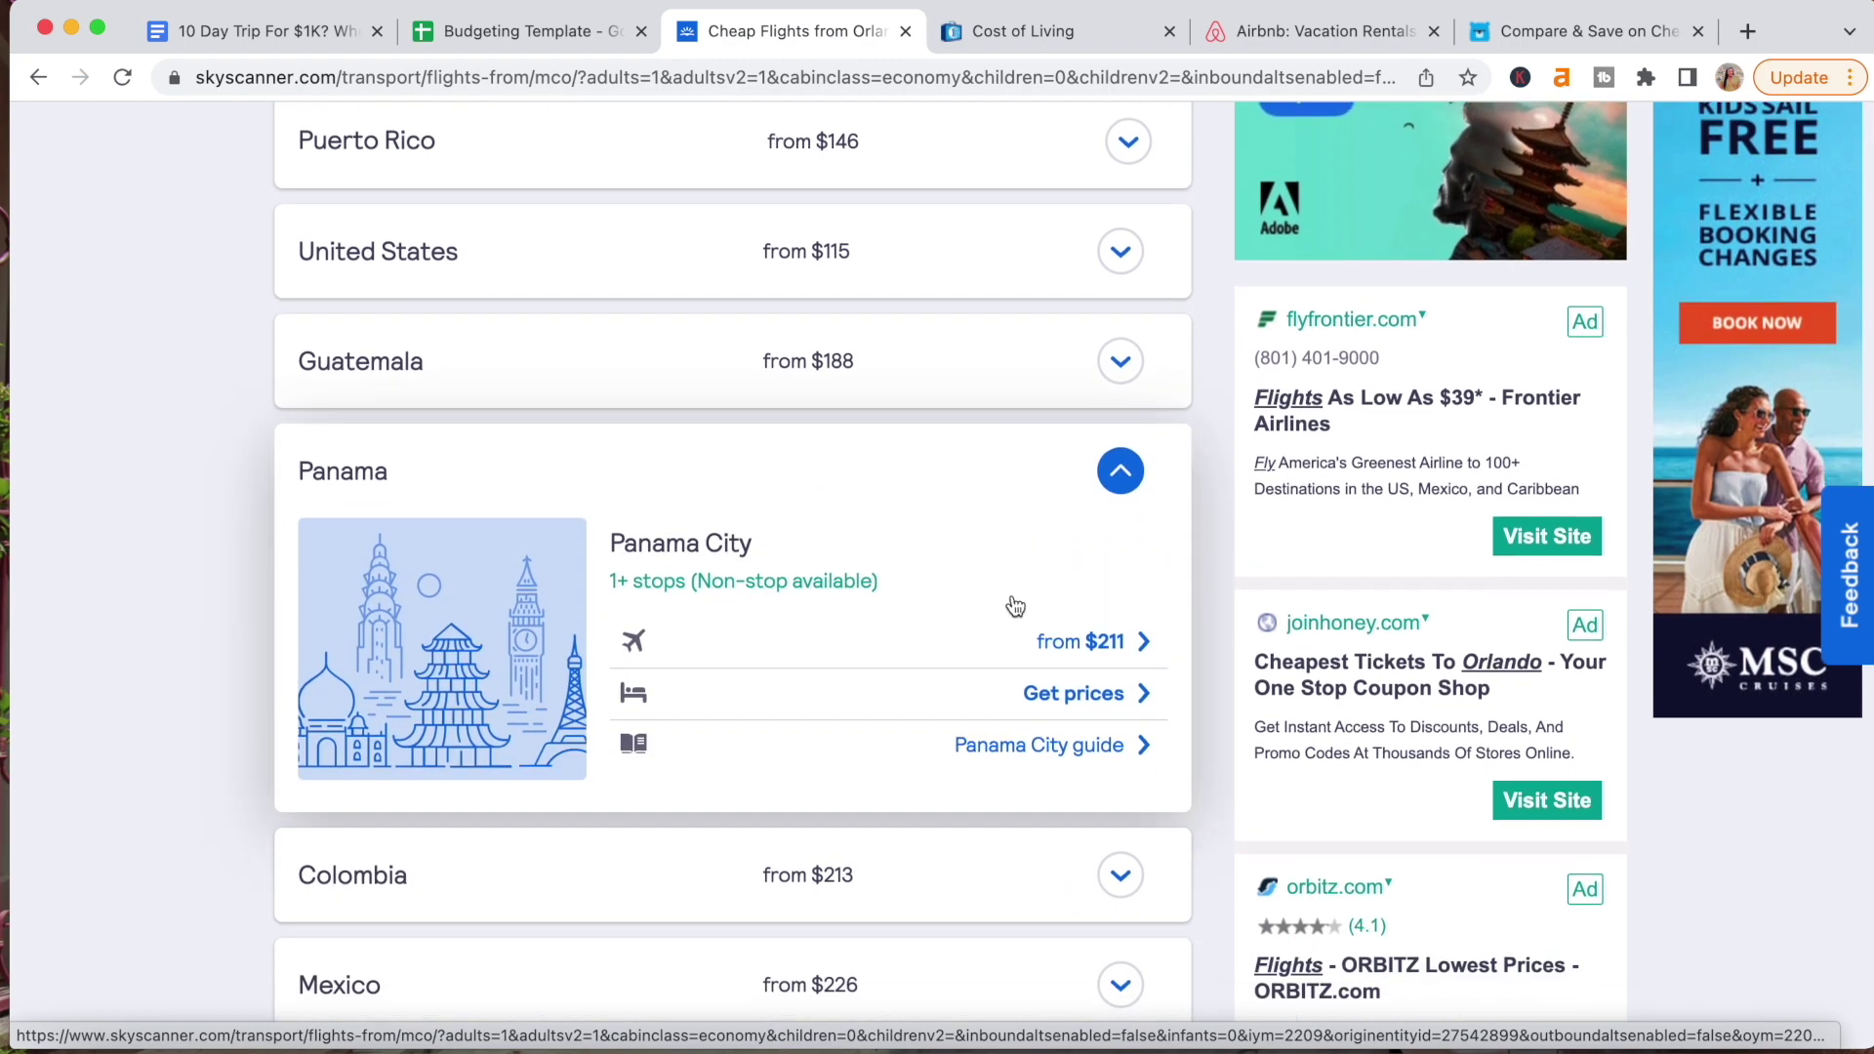
{"action": "left_click", "coordinate": [1092, 648]}
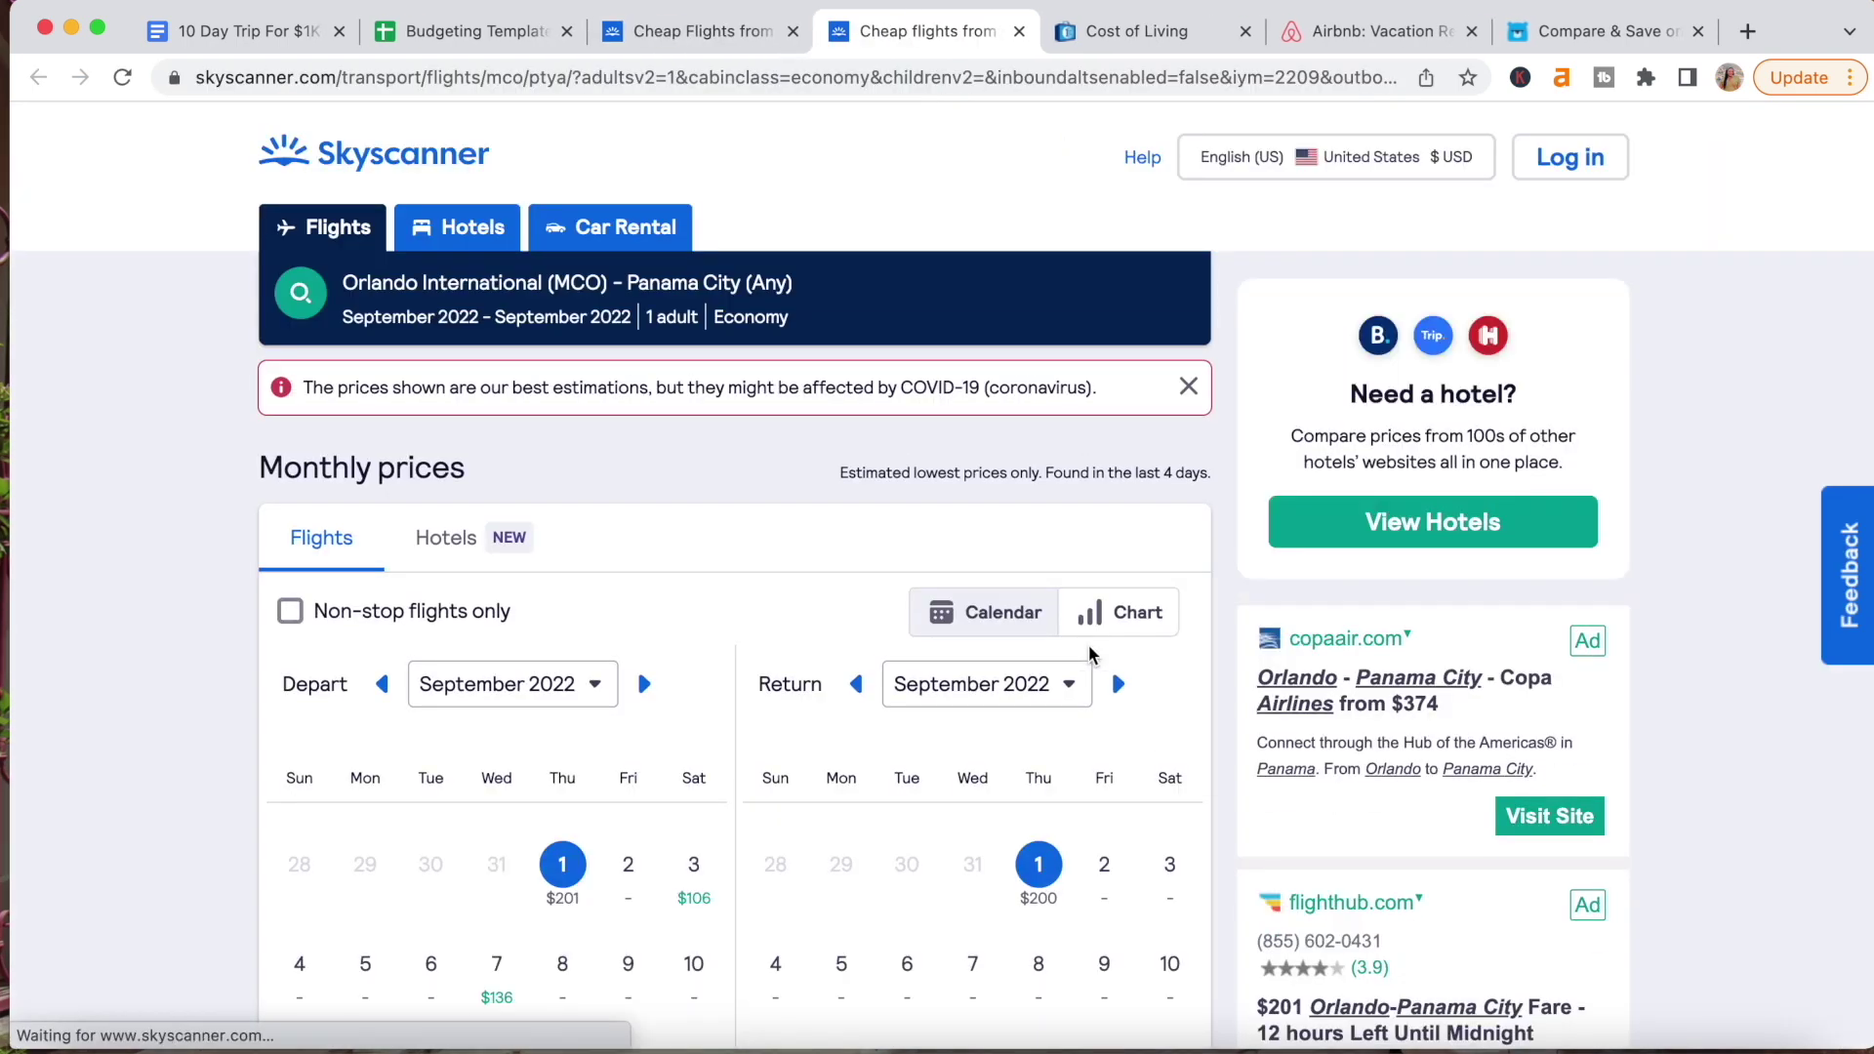
Pick a Wed Sep 7 departure and Wed Sep 14 return, then find flights.
{"action": "scroll", "coordinate": [1087, 645], "scroll_direction": "down", "scroll_amount": 4}
{"action": "left_click", "coordinate": [500, 618]}
{"action": "left_click", "coordinate": [692, 525]}
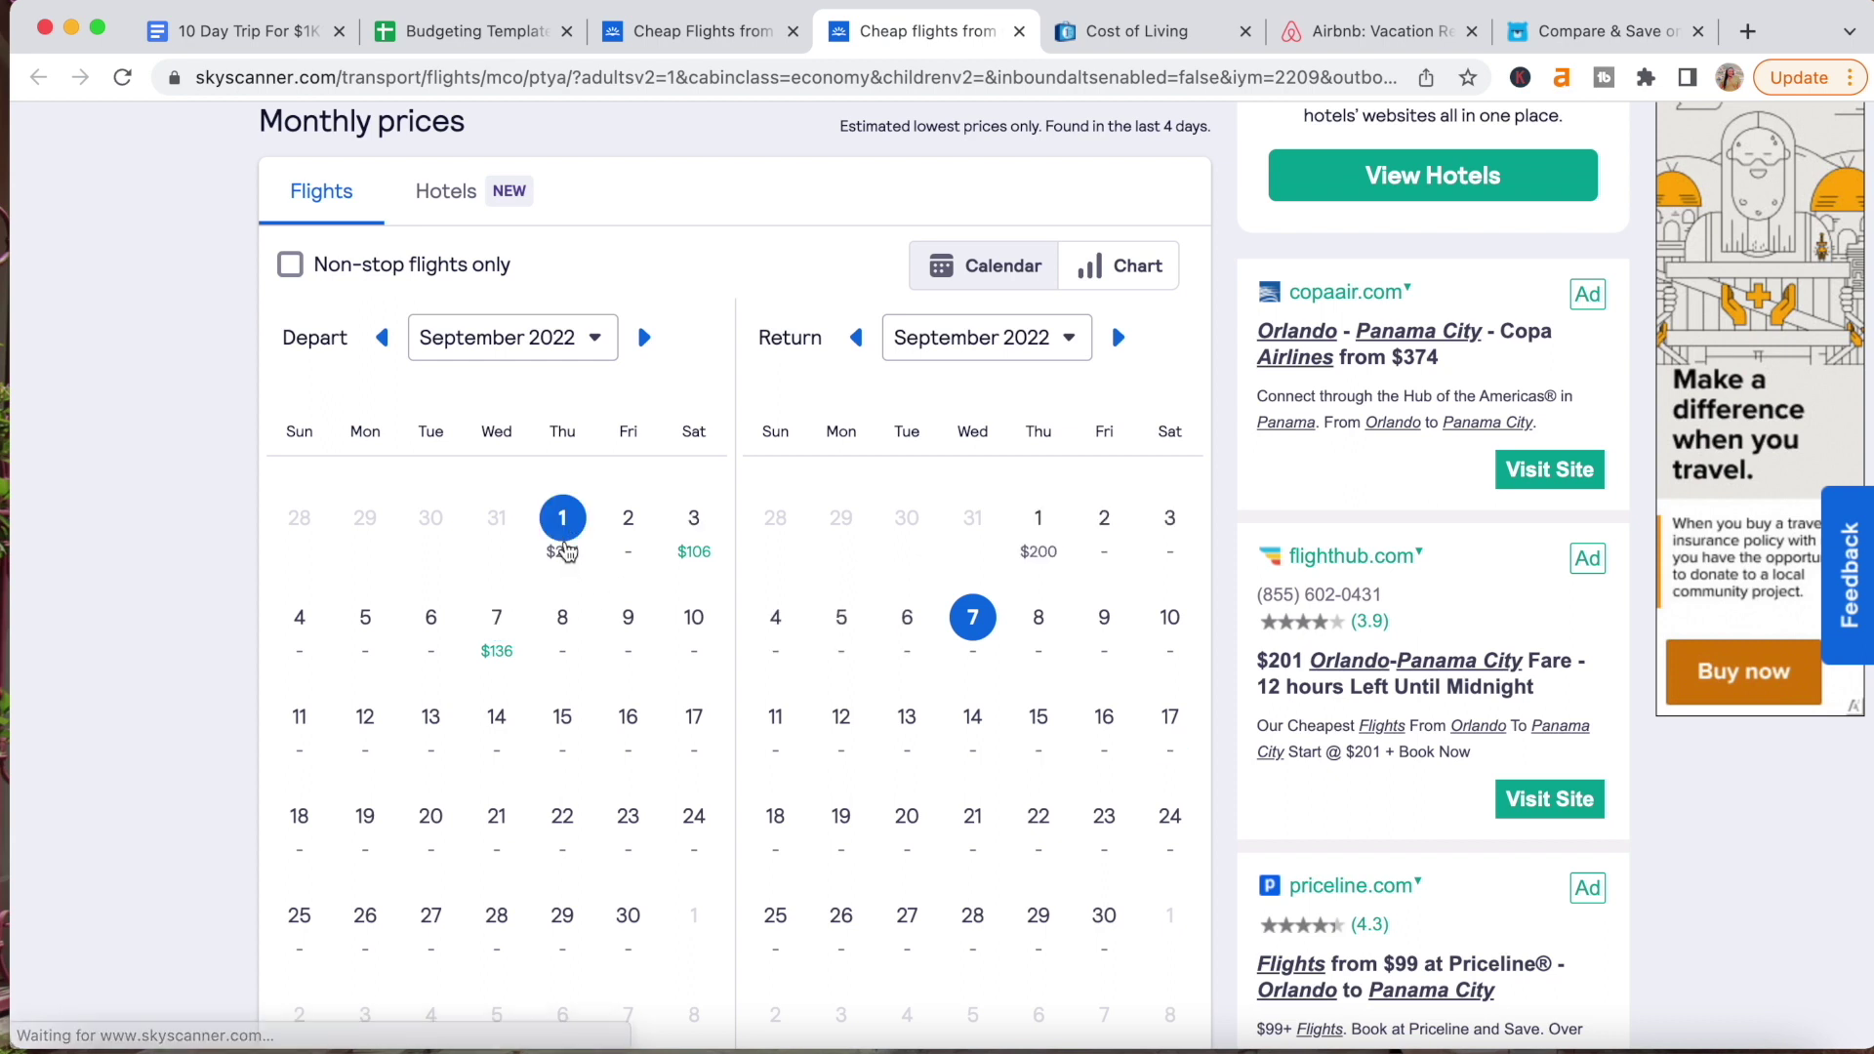
{"action": "left_click", "coordinate": [469, 651]}
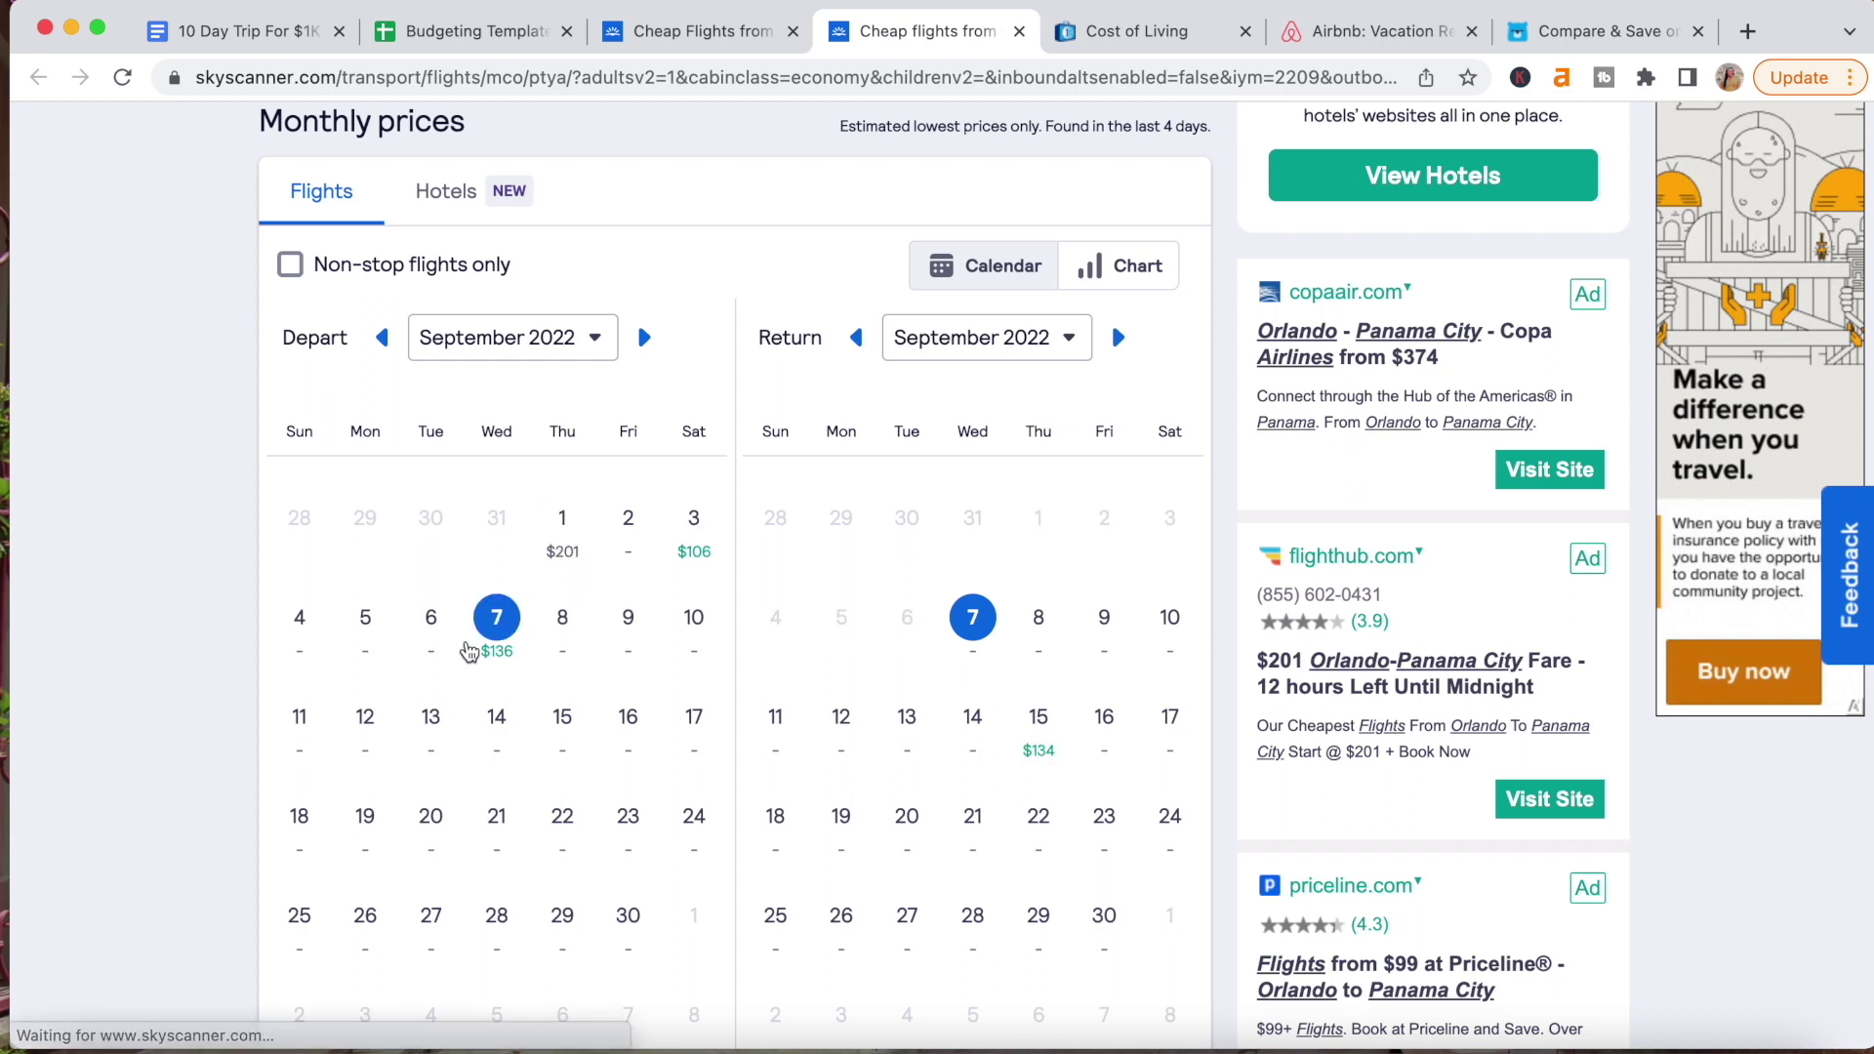
{"action": "left_click", "coordinate": [970, 732]}
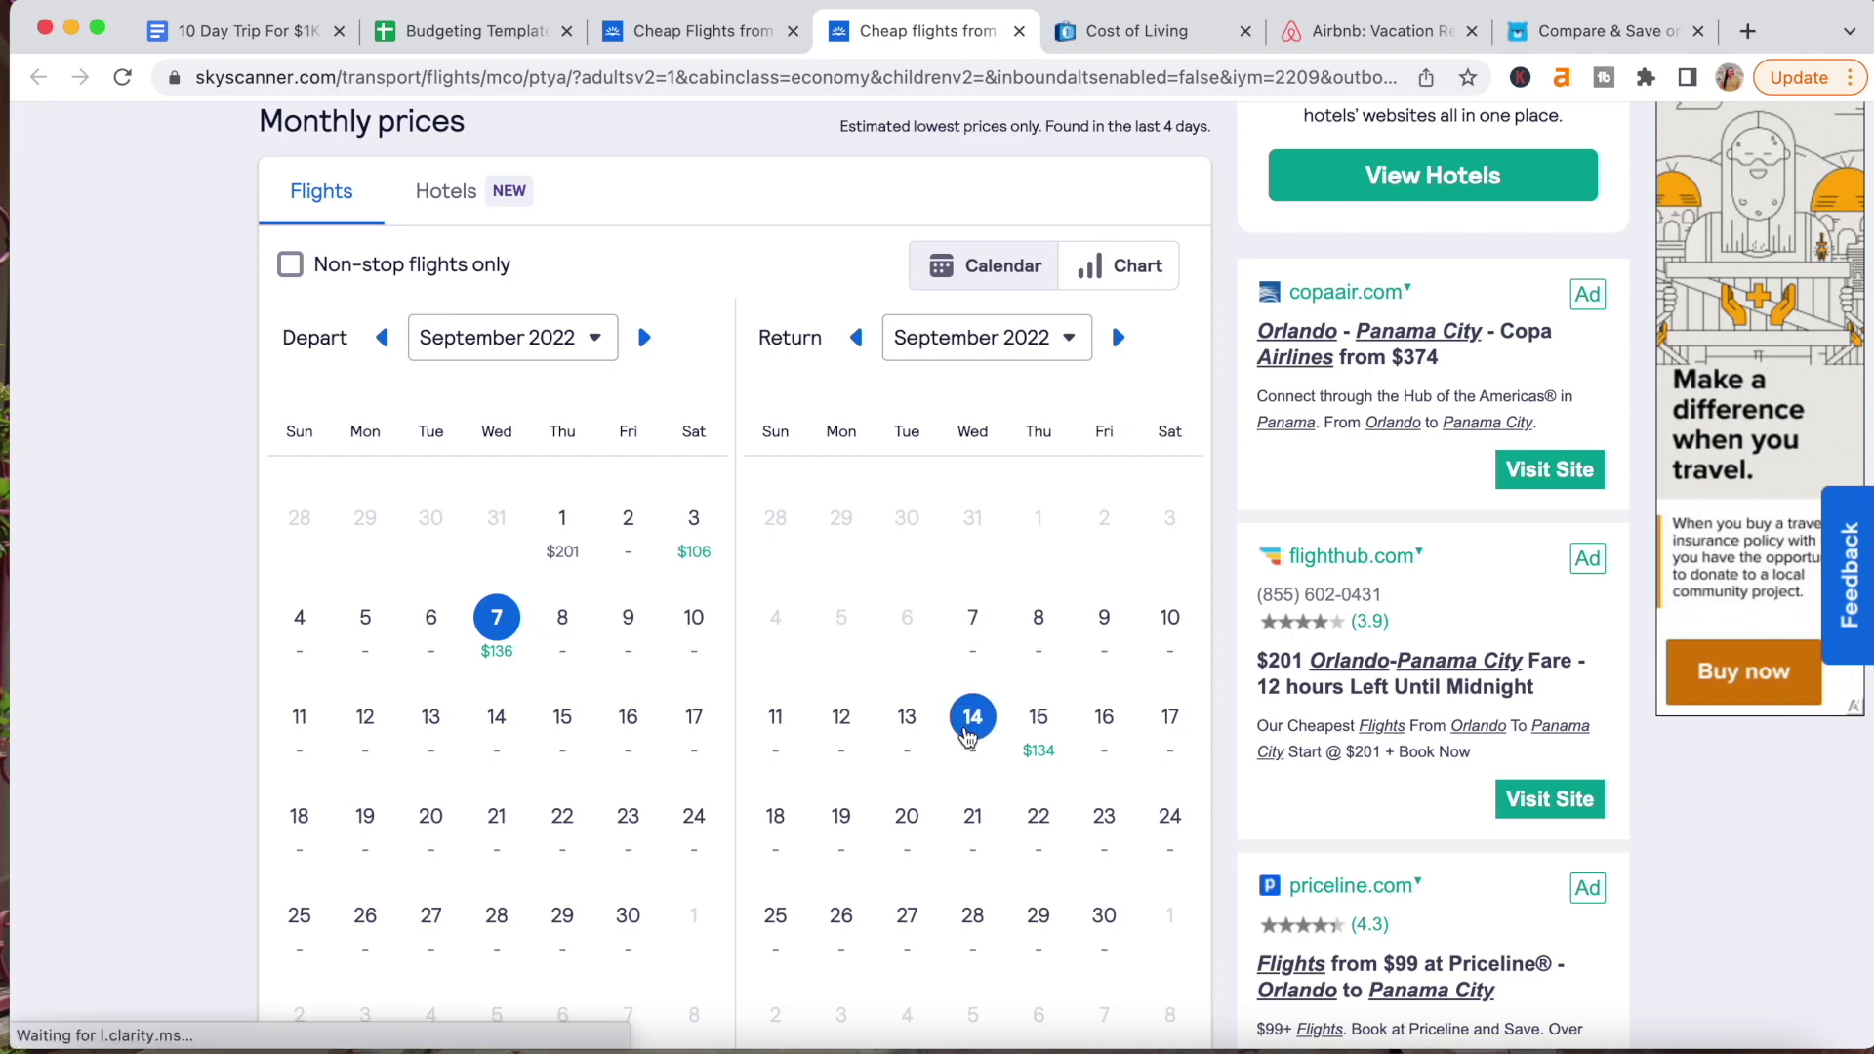
{"action": "scroll", "coordinate": [970, 732], "scroll_direction": "down", "scroll_amount": 3}
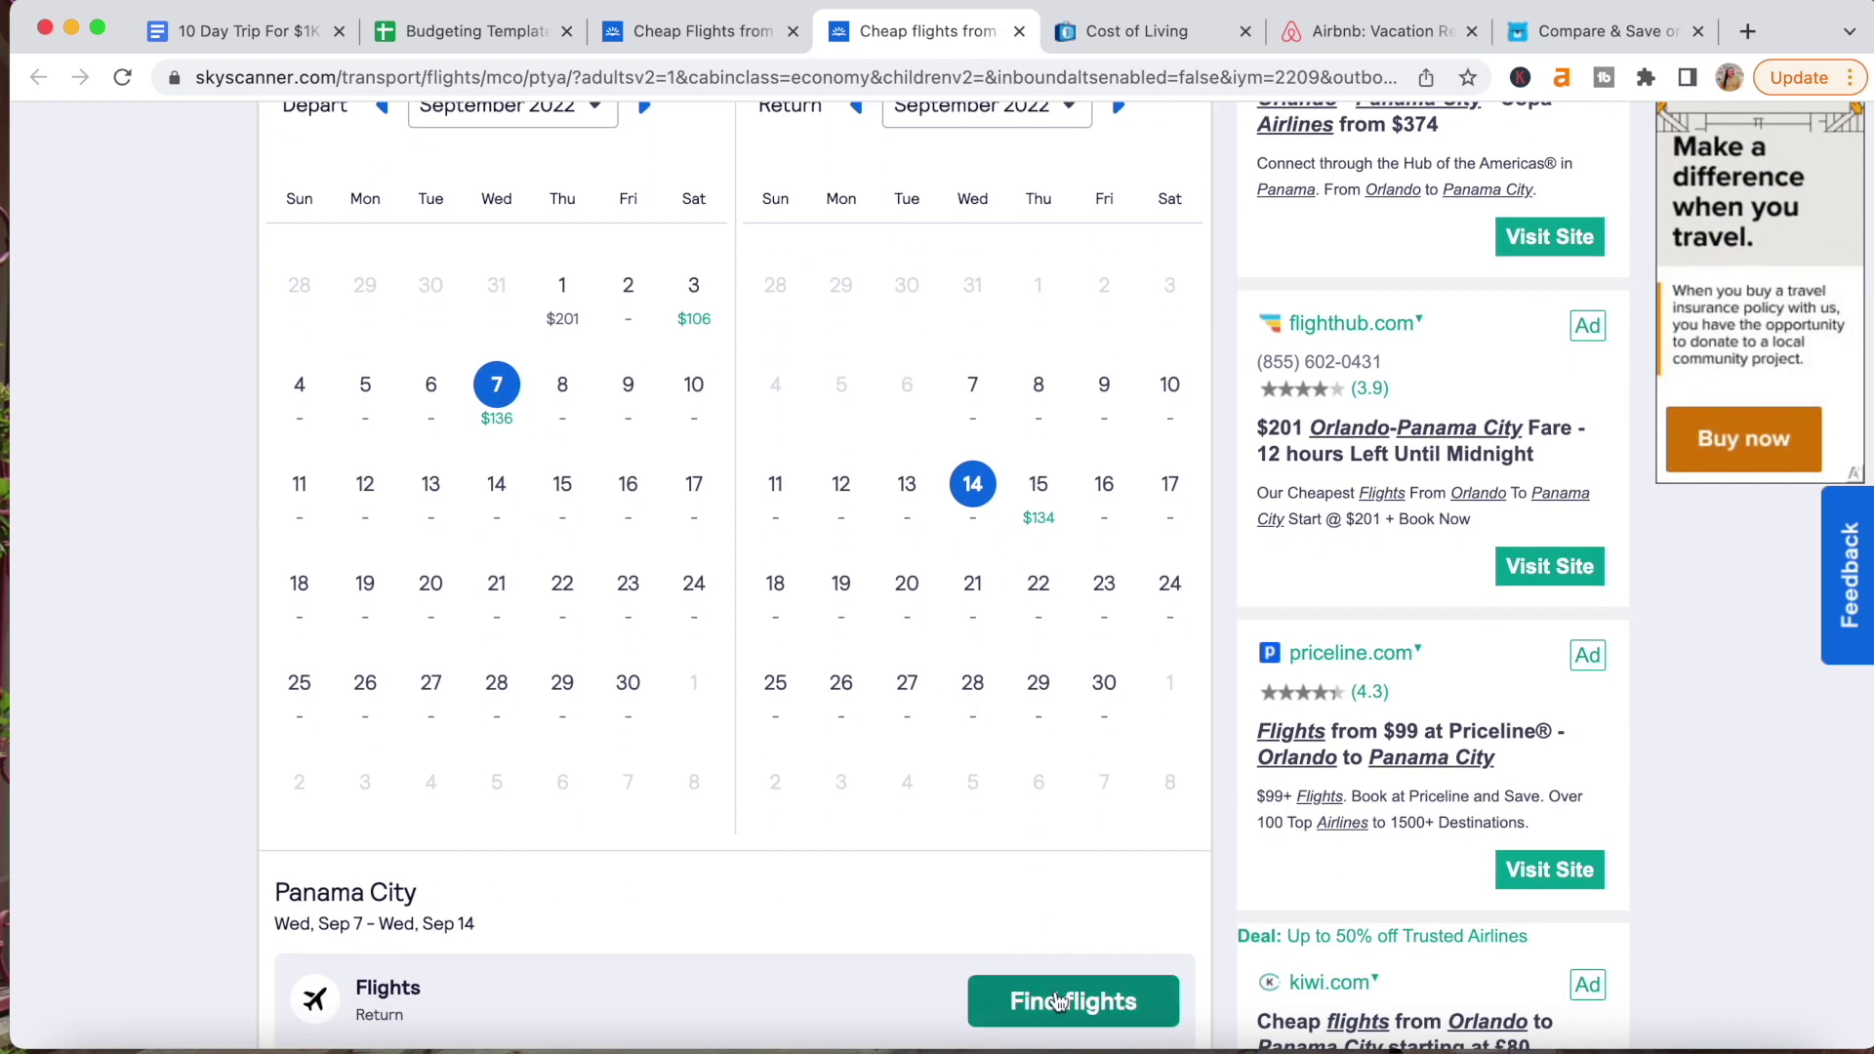
{"action": "left_click", "coordinate": [1058, 1000]}
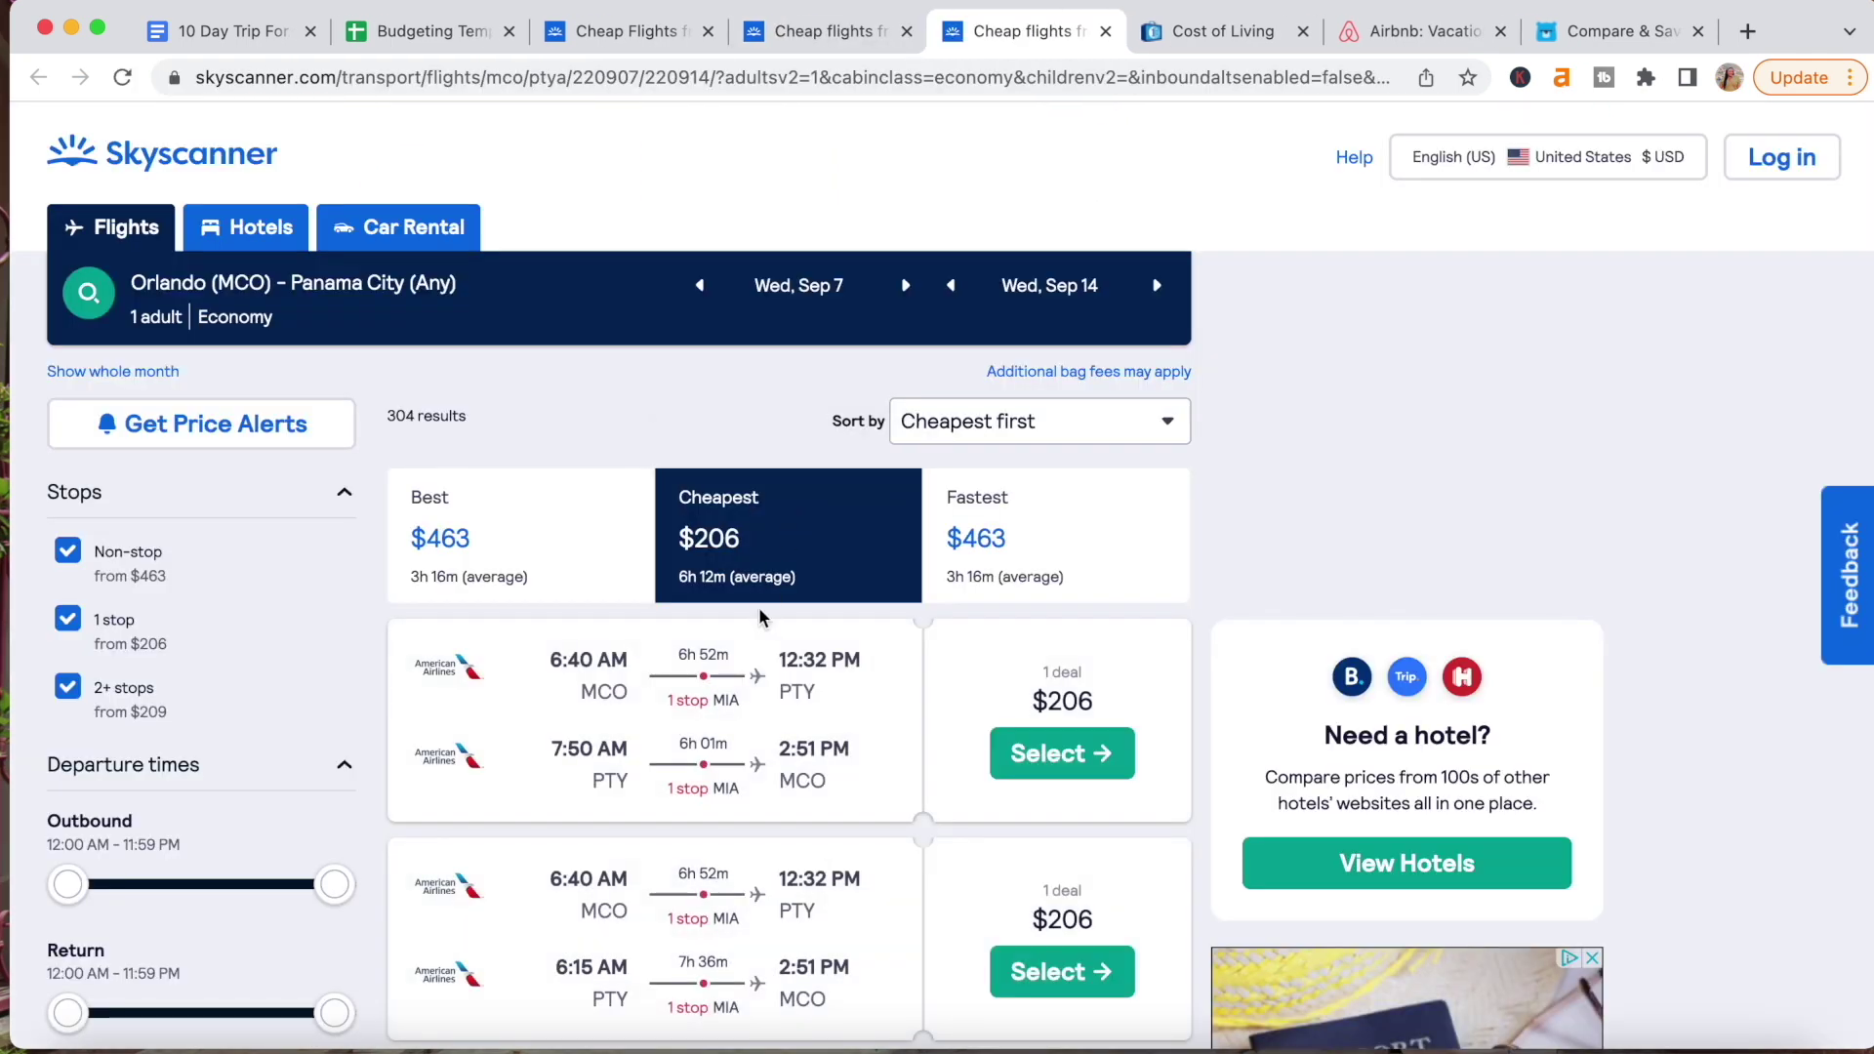
Review the cheapest results, inspect a $206 itinerary's legs, and return to the list.
{"action": "scroll", "coordinate": [758, 607], "scroll_direction": "down", "scroll_amount": 2}
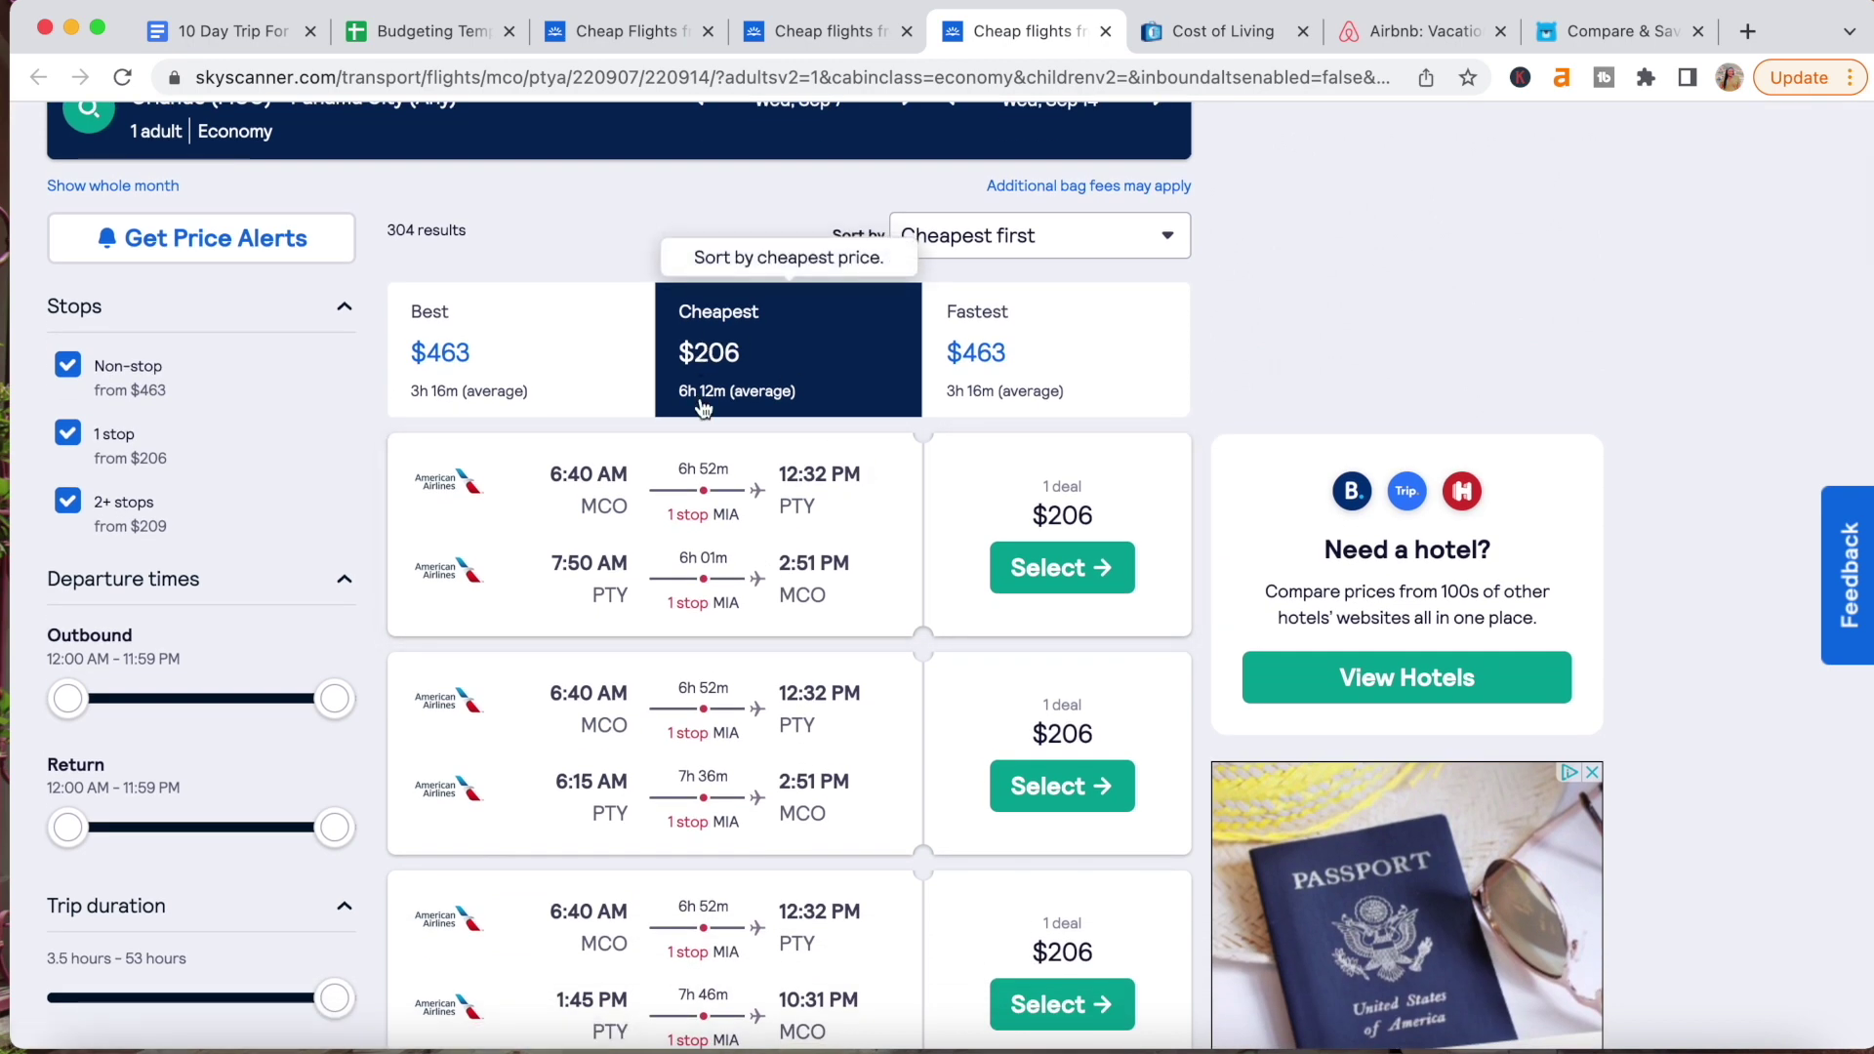
{"action": "scroll", "coordinate": [510, 527], "scroll_direction": "down", "scroll_amount": 1}
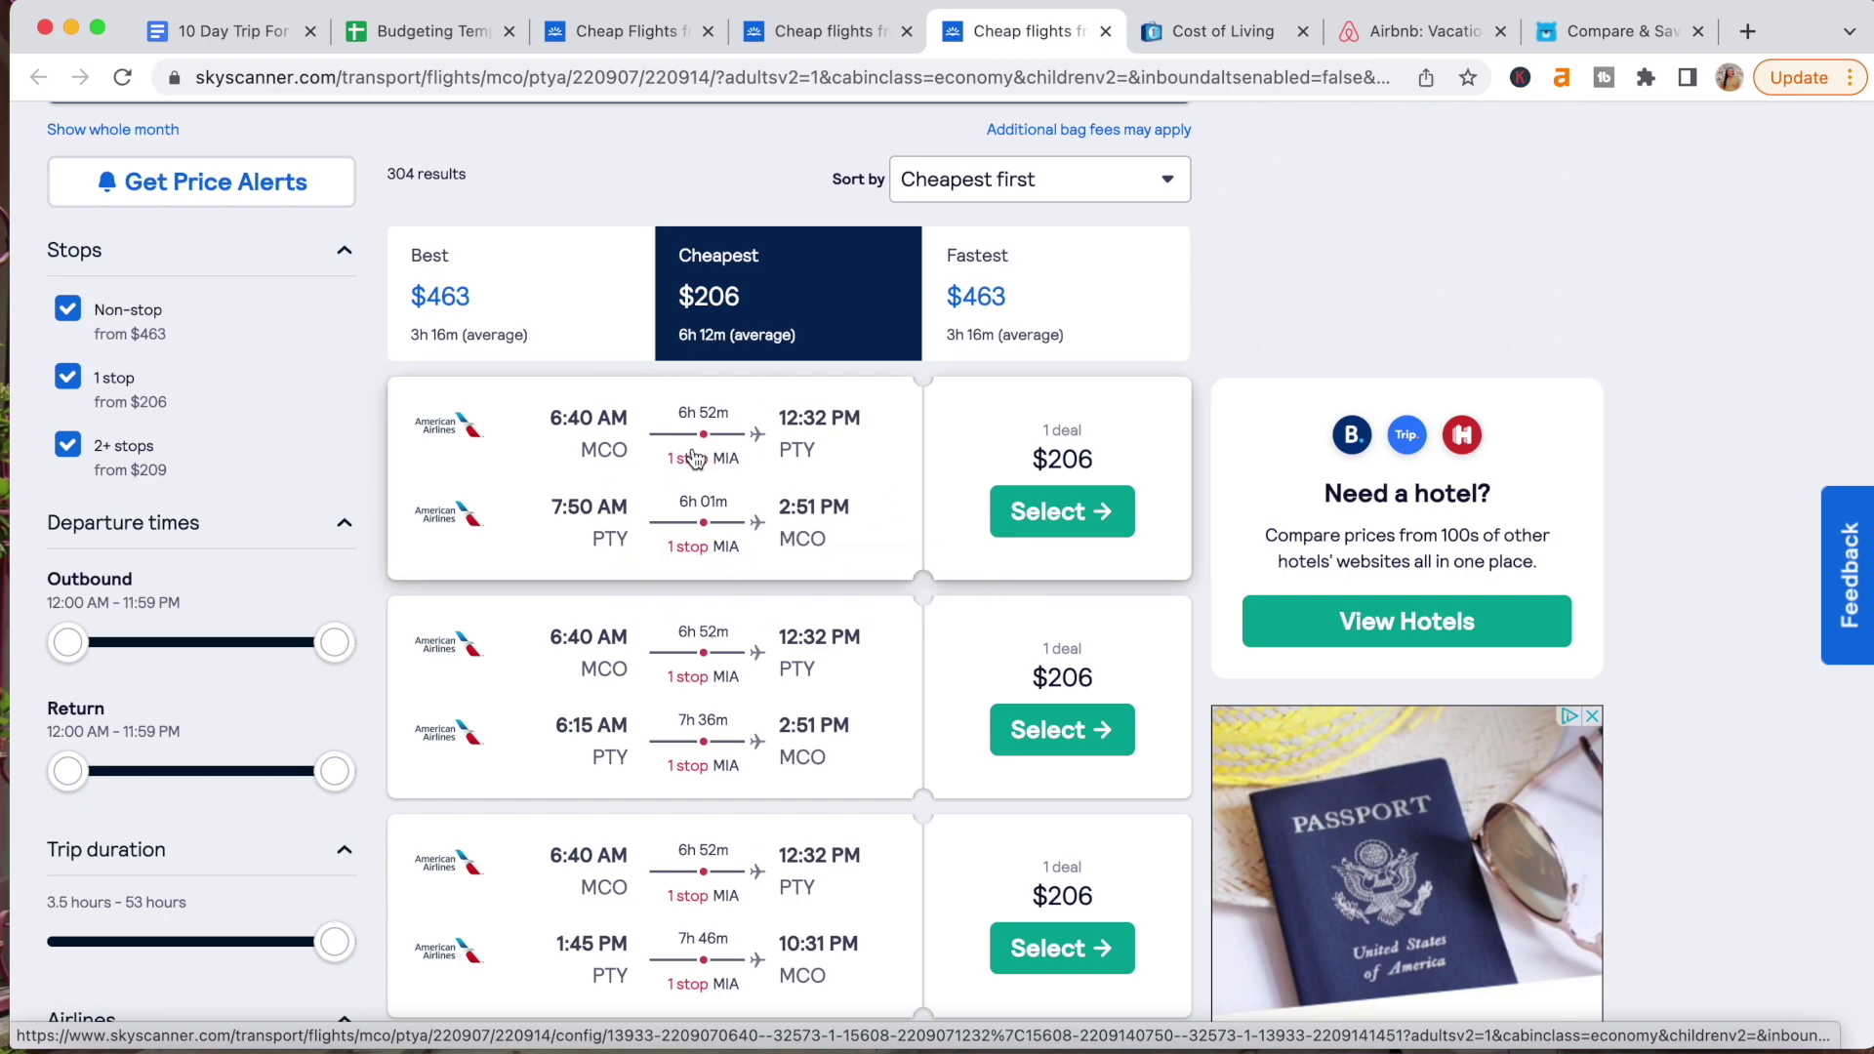
{"action": "scroll", "coordinate": [693, 459], "scroll_direction": "up", "scroll_amount": 1}
{"action": "scroll", "coordinate": [577, 625], "scroll_direction": "down", "scroll_amount": 8}
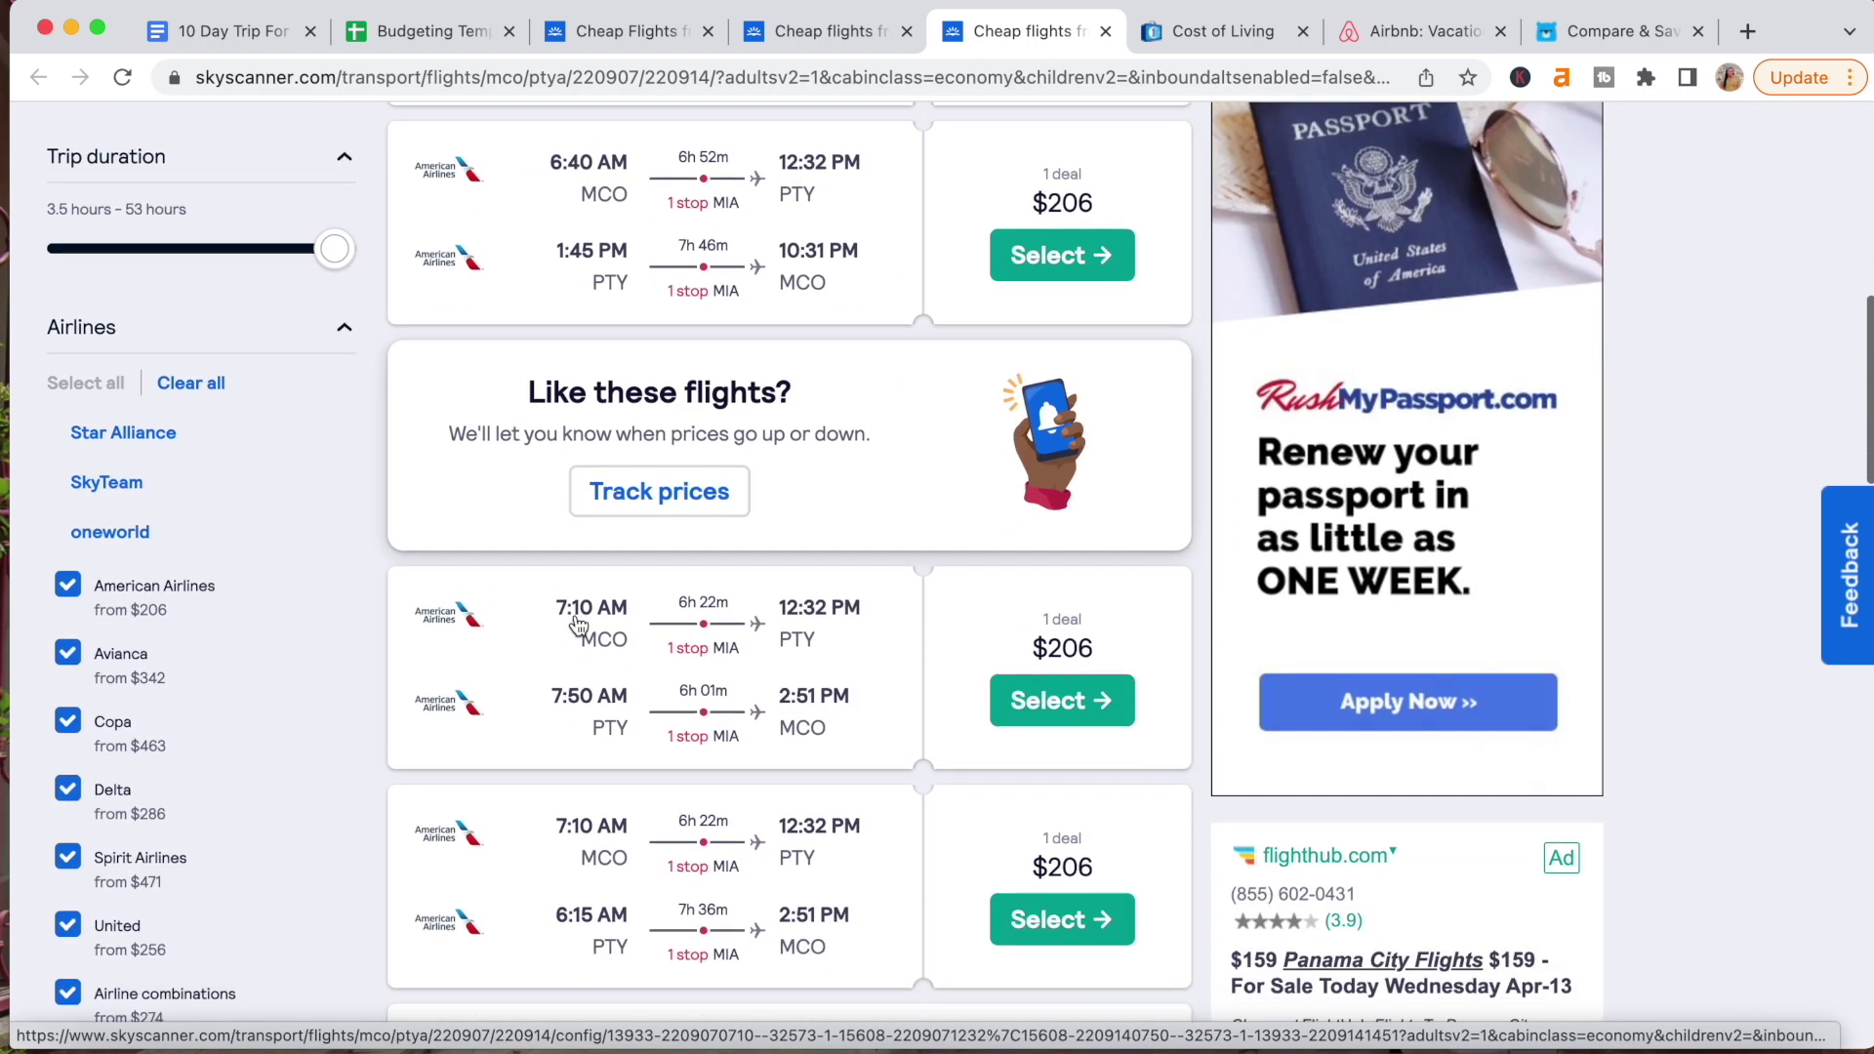
{"action": "scroll", "coordinate": [576, 625], "scroll_direction": "down", "scroll_amount": 3}
{"action": "scroll", "coordinate": [638, 622], "scroll_direction": "down", "scroll_amount": 1}
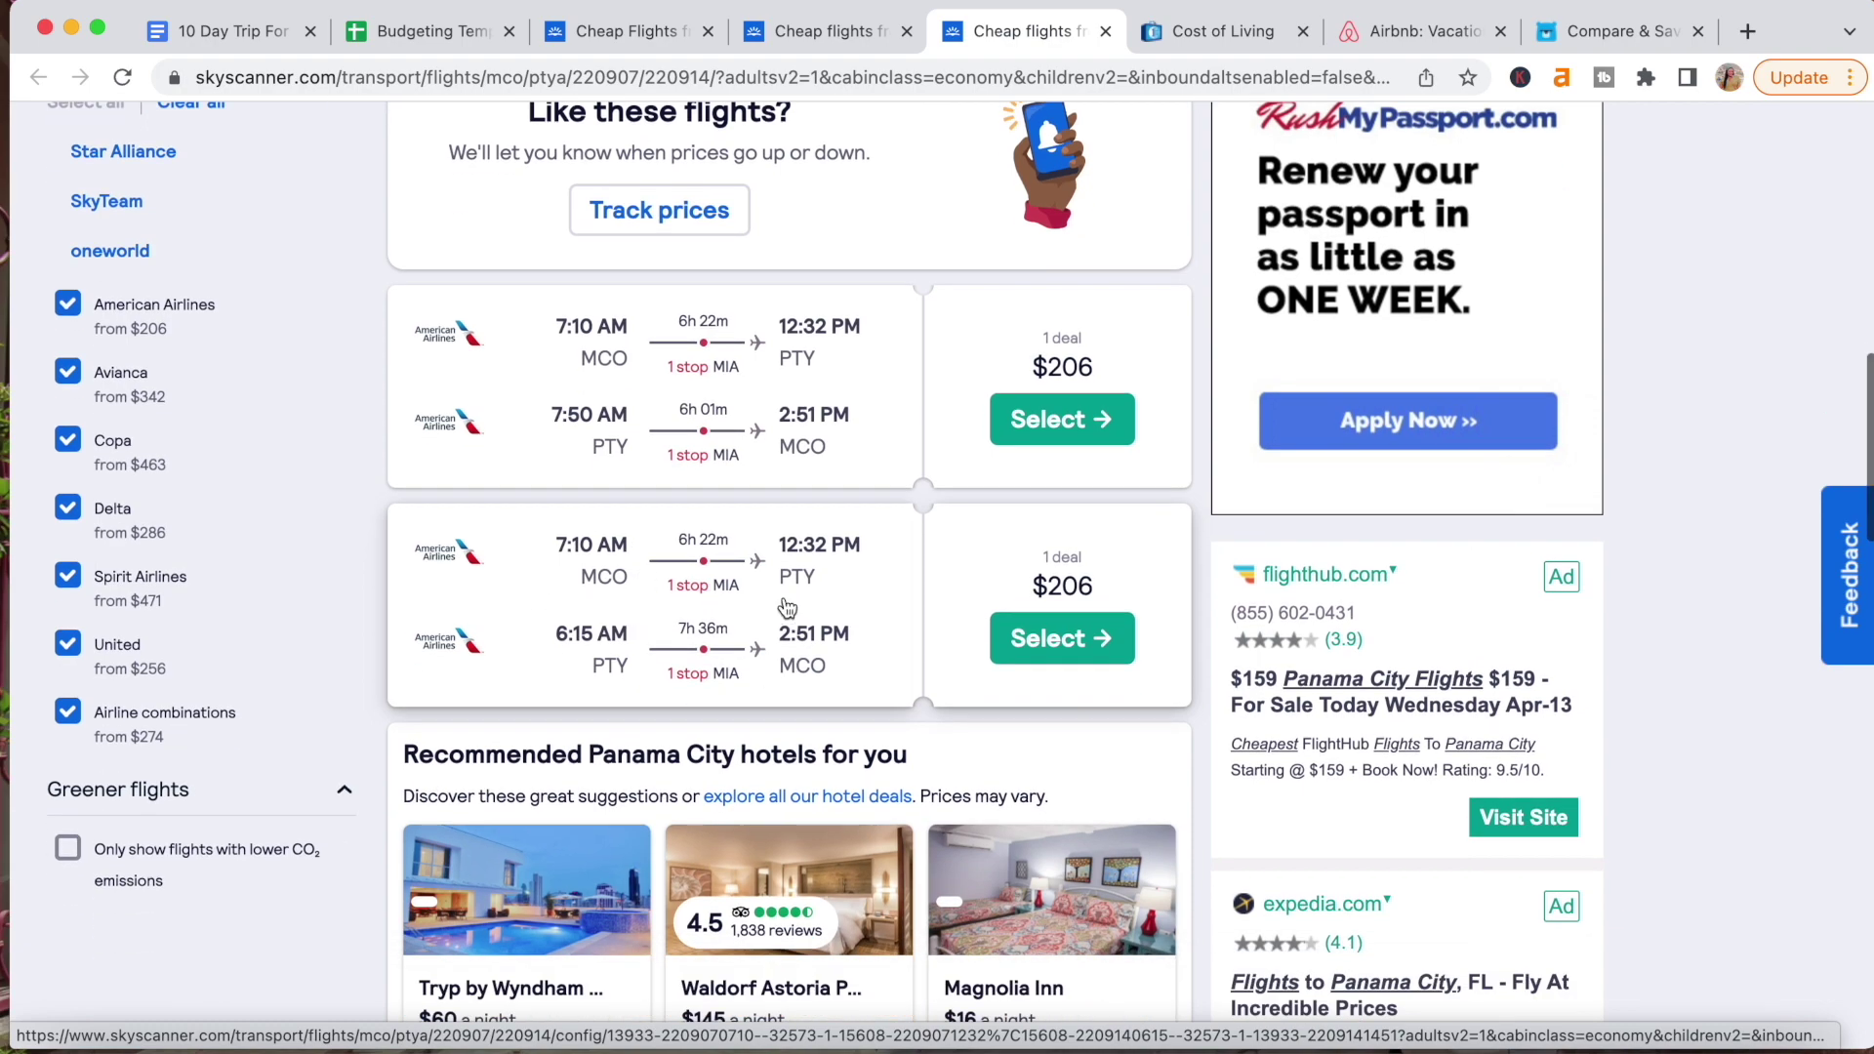
{"action": "scroll", "coordinate": [787, 607], "scroll_direction": "down", "scroll_amount": 5}
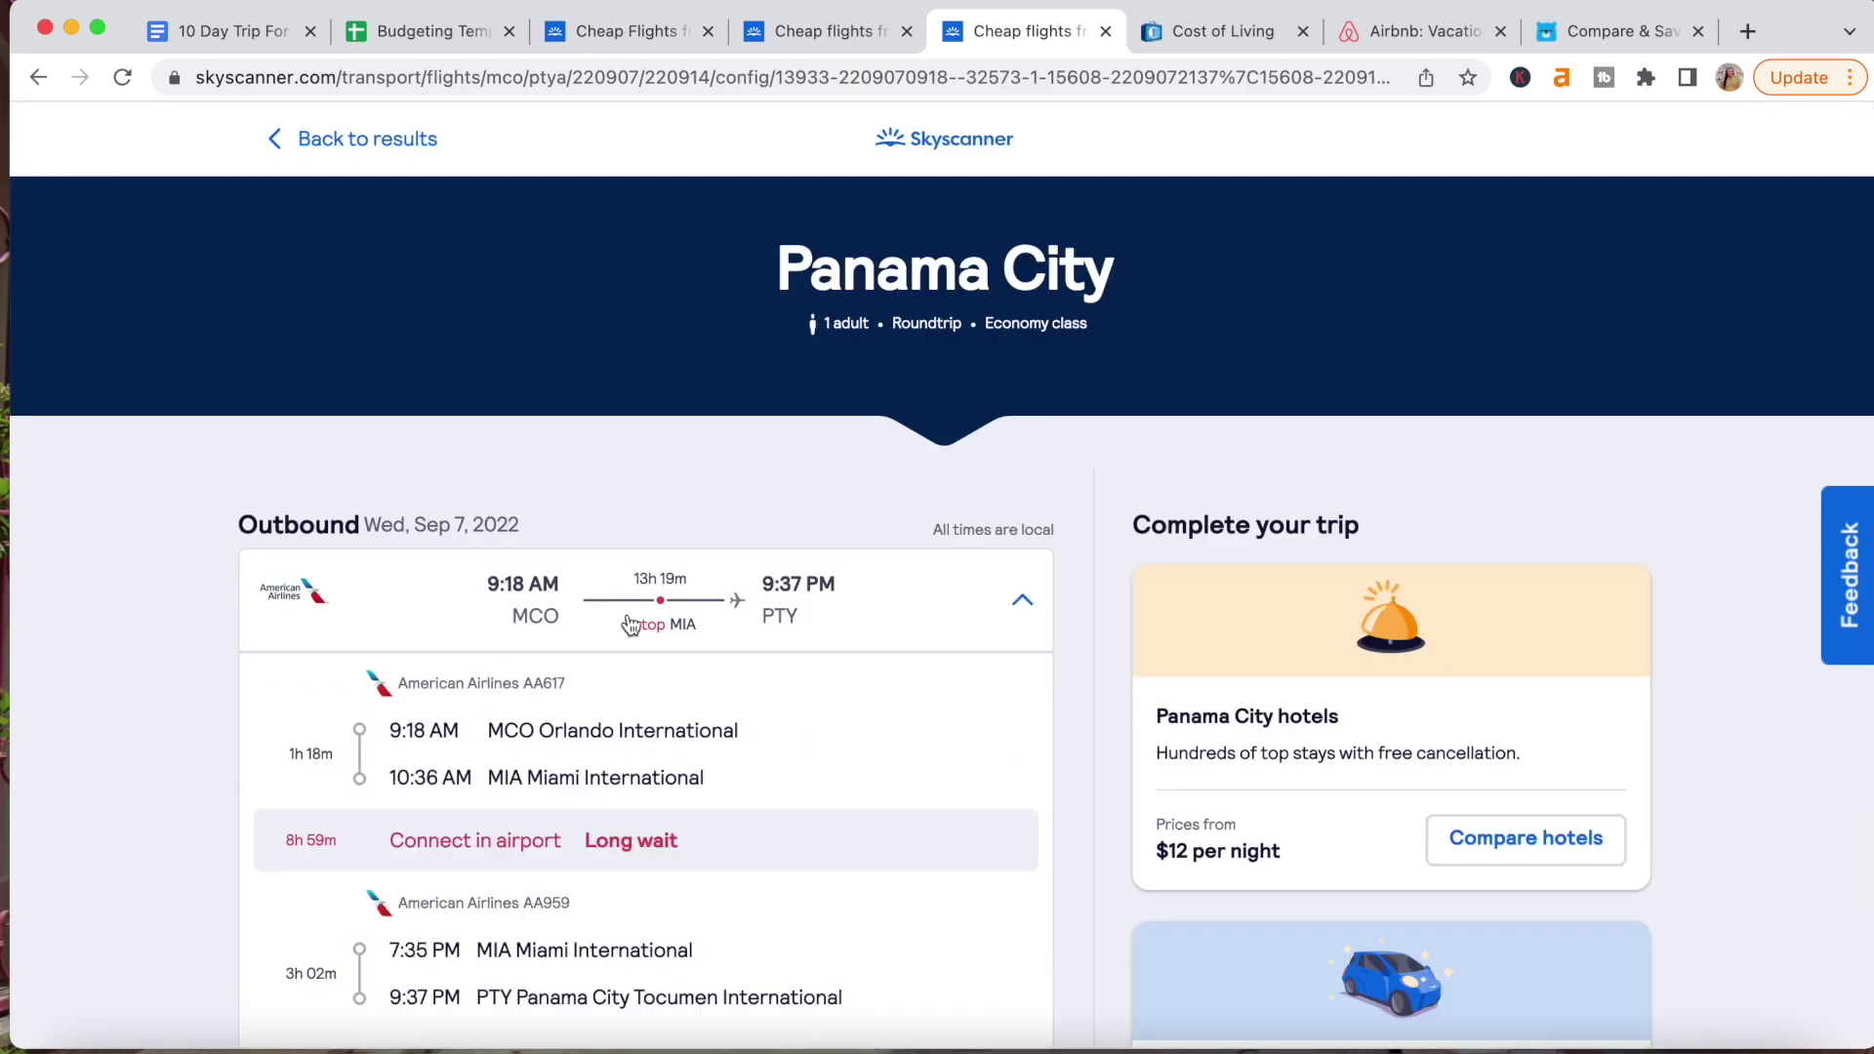
{"action": "left_click", "coordinate": [631, 626]}
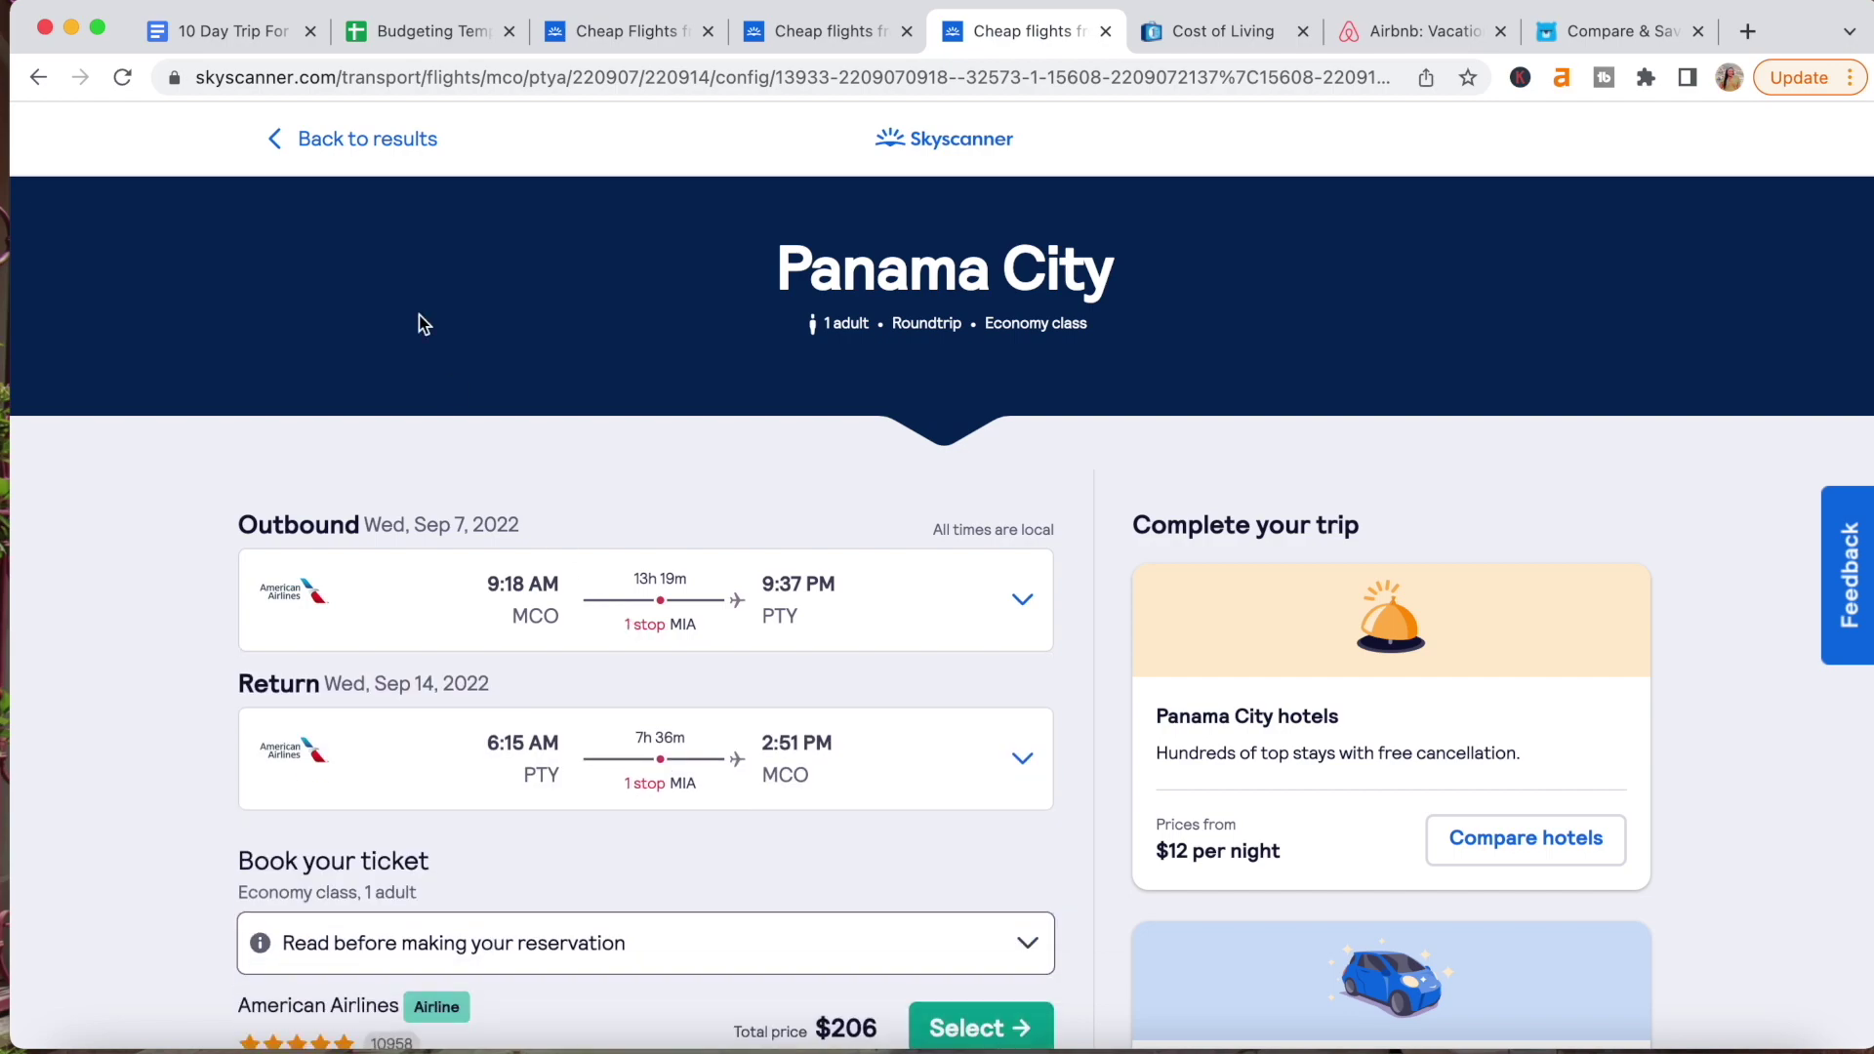
{"action": "left_click", "coordinate": [378, 142]}
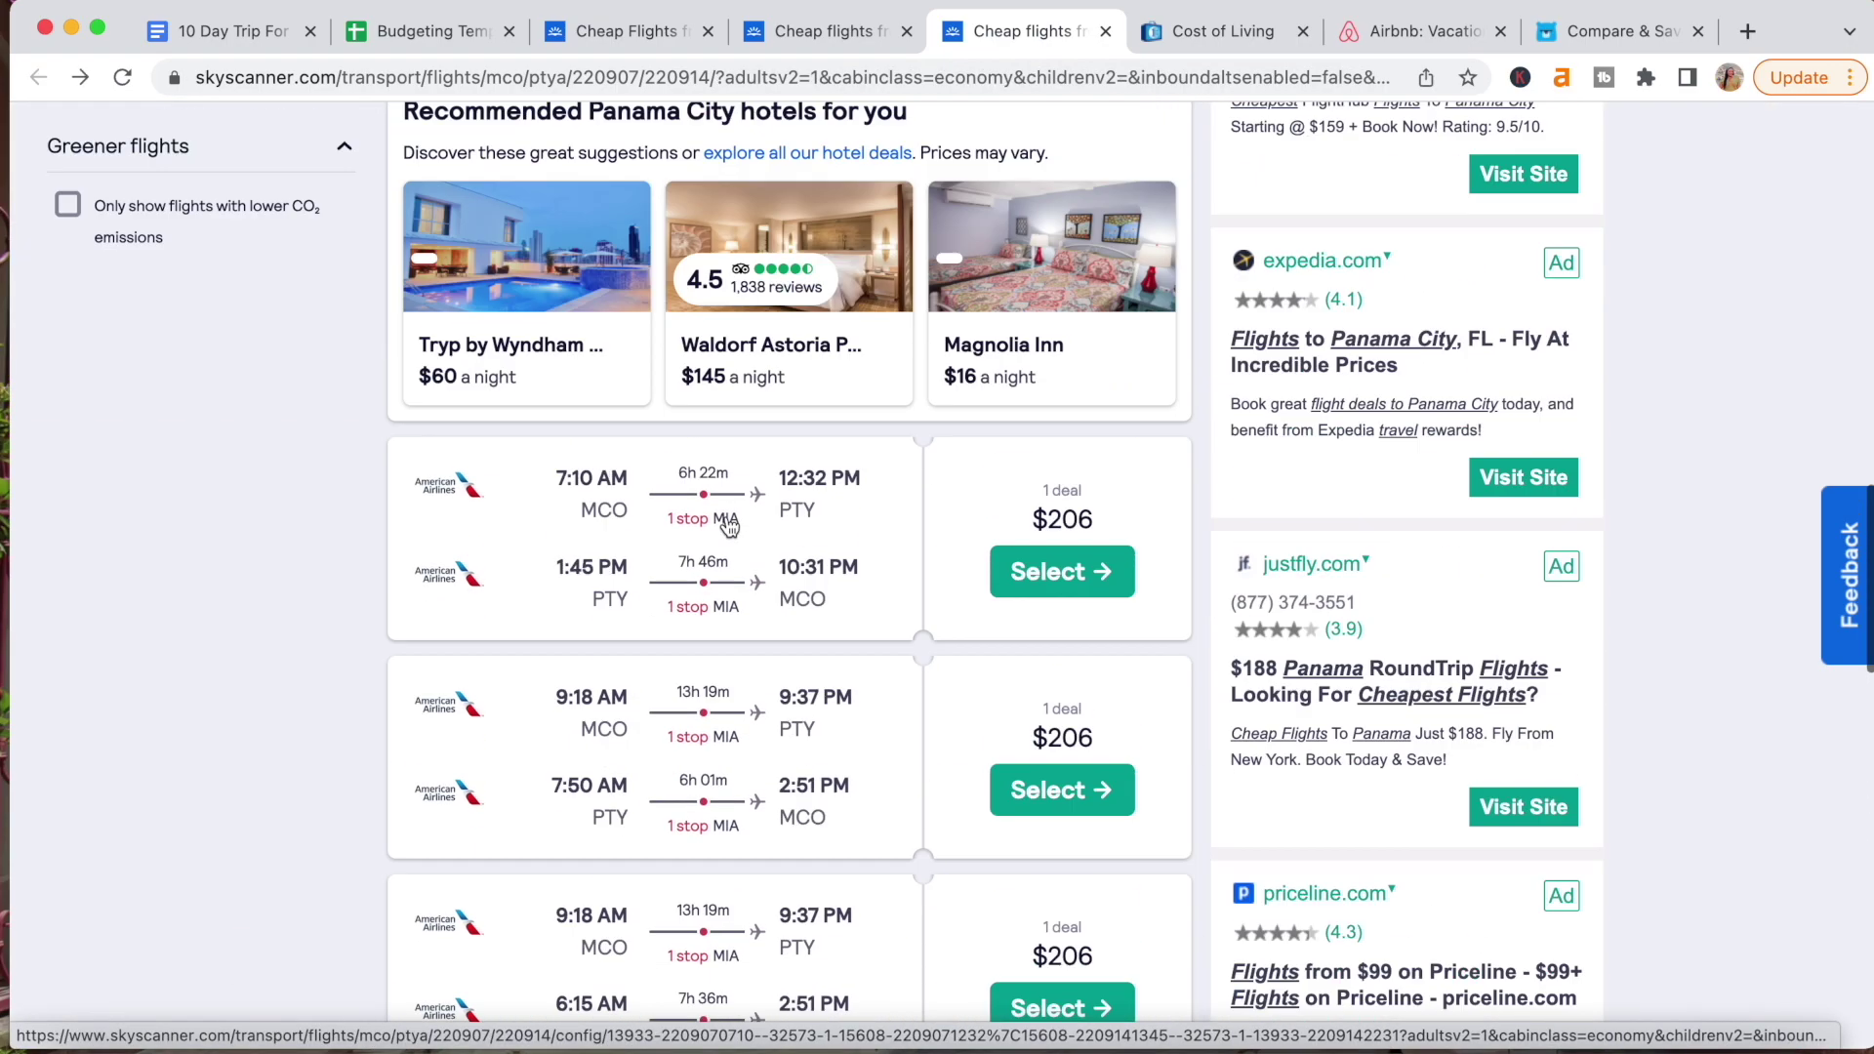
{"action": "scroll", "coordinate": [730, 527], "scroll_direction": "up", "scroll_amount": 2}
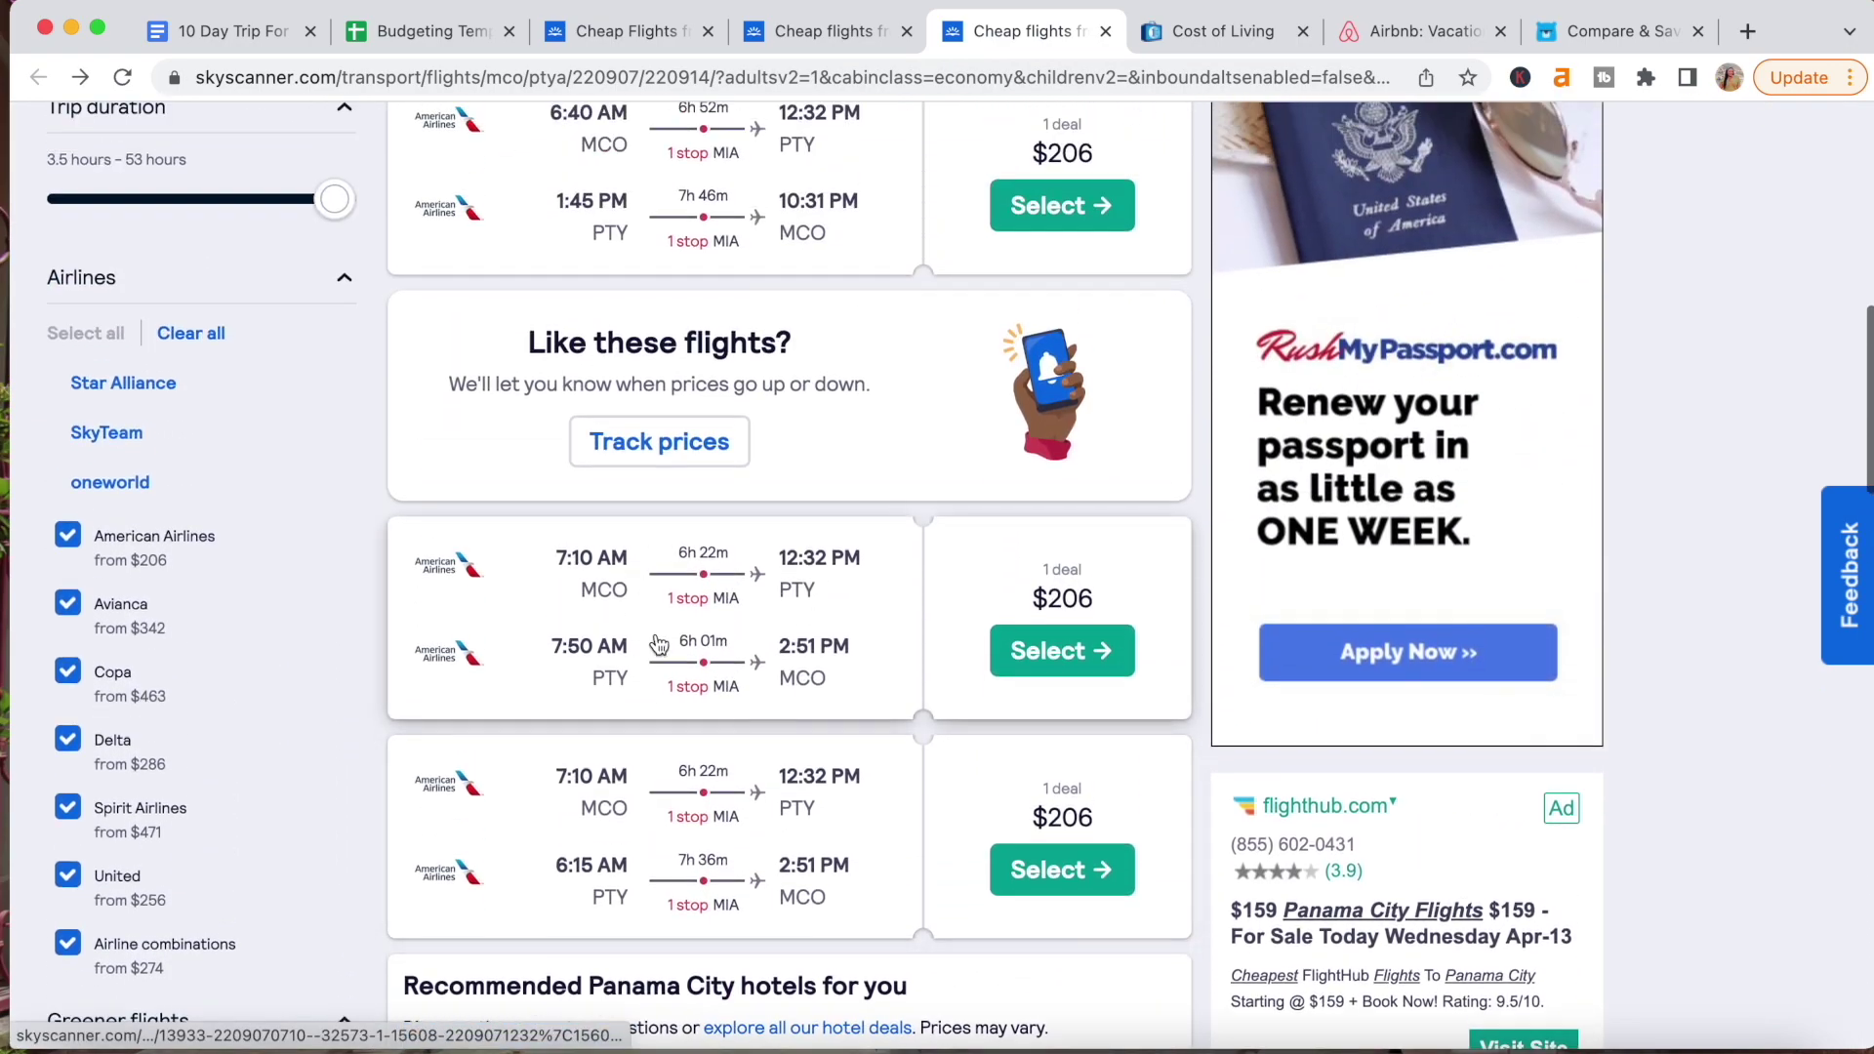
{"action": "scroll", "coordinate": [754, 623], "scroll_direction": "up", "scroll_amount": 5}
{"action": "scroll", "coordinate": [754, 623], "scroll_direction": "up", "scroll_amount": 4}
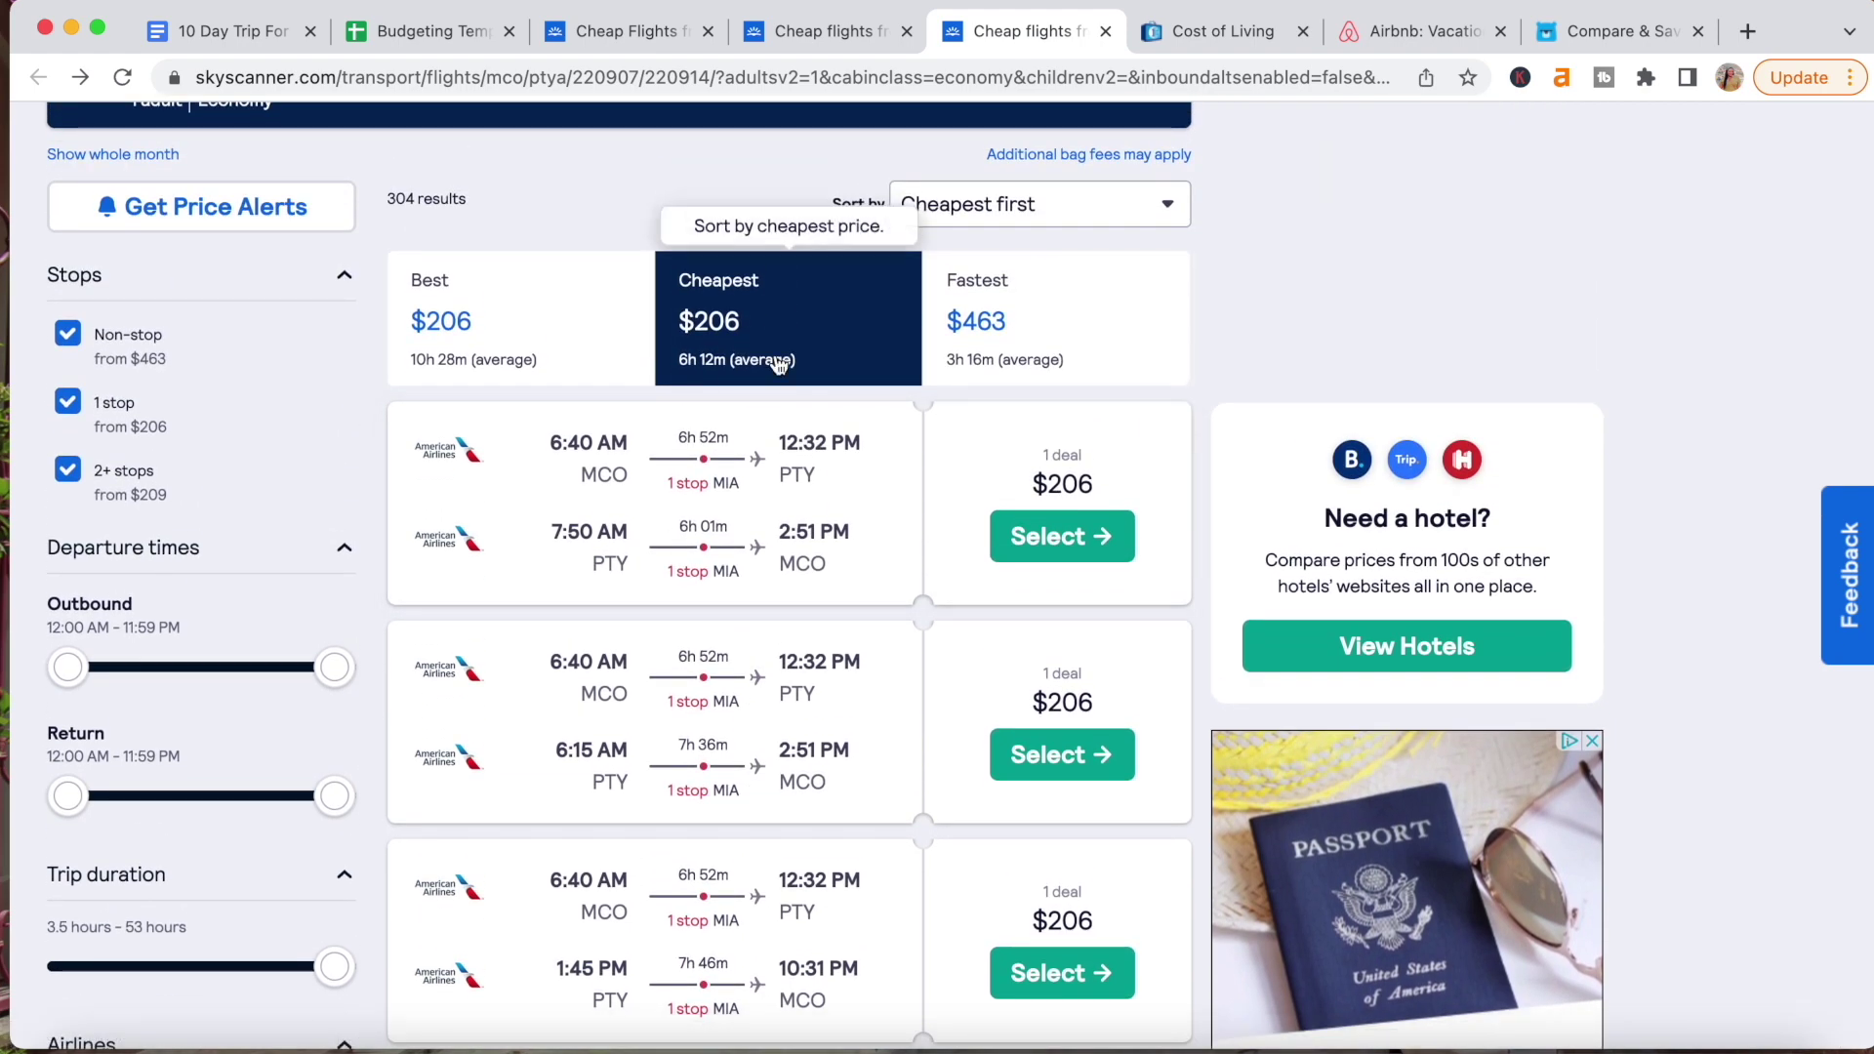
In the Budgeting Template, change the Flight cost in B4 to 206.
{"action": "left_click", "coordinate": [425, 32]}
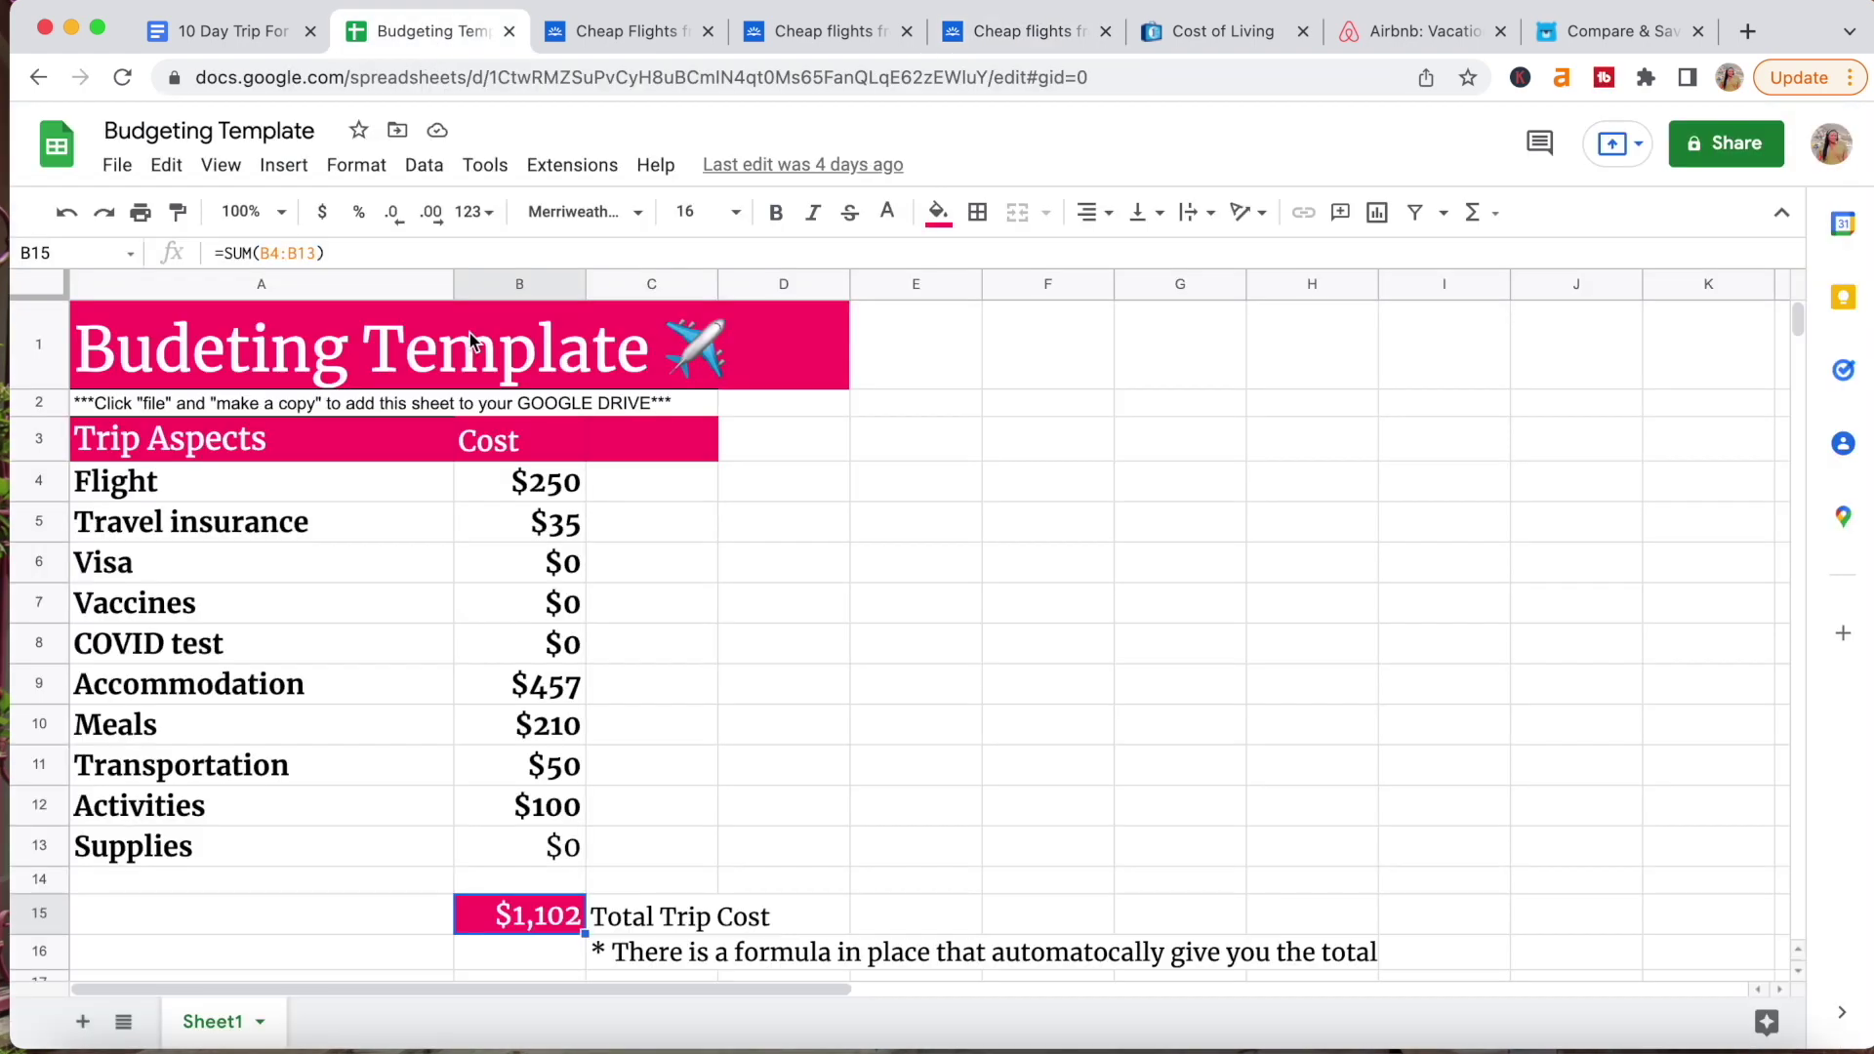
{"action": "left_click", "coordinate": [560, 482]}
{"action": "double_click", "coordinate": [558, 478]}
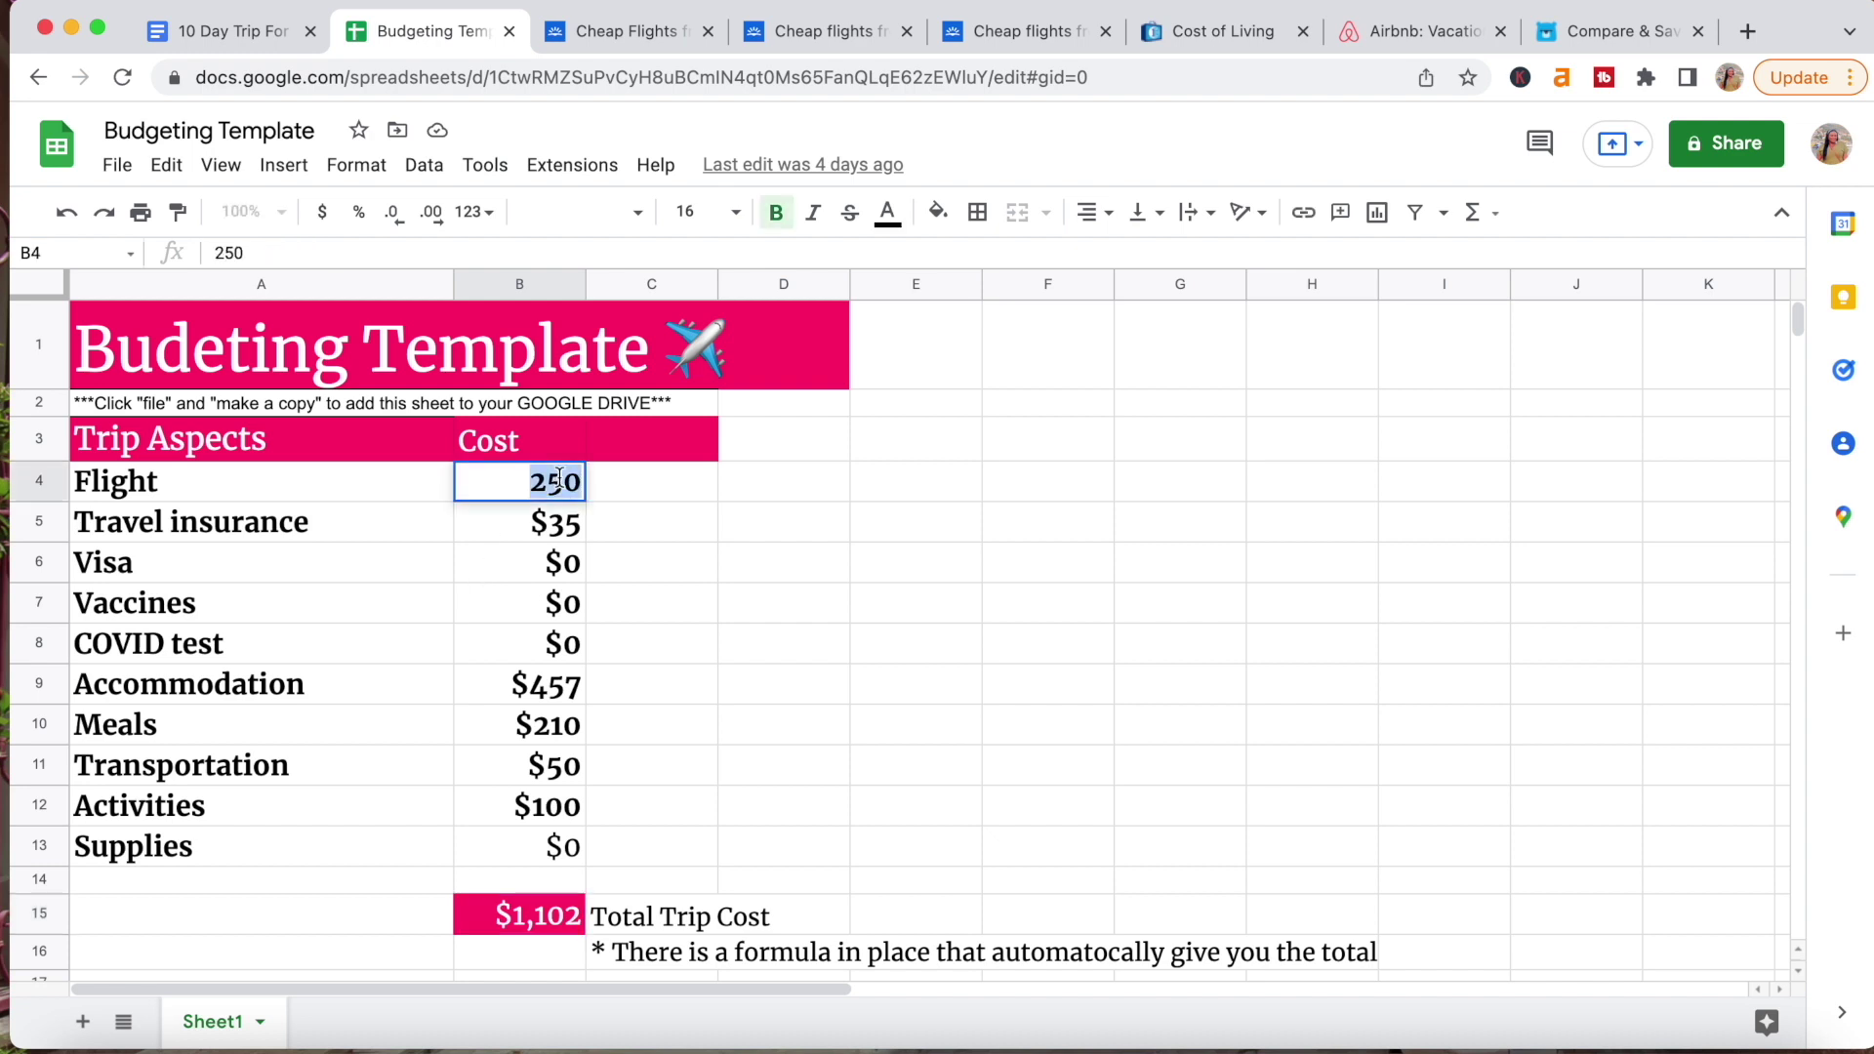
{"action": "type", "text": "206"}
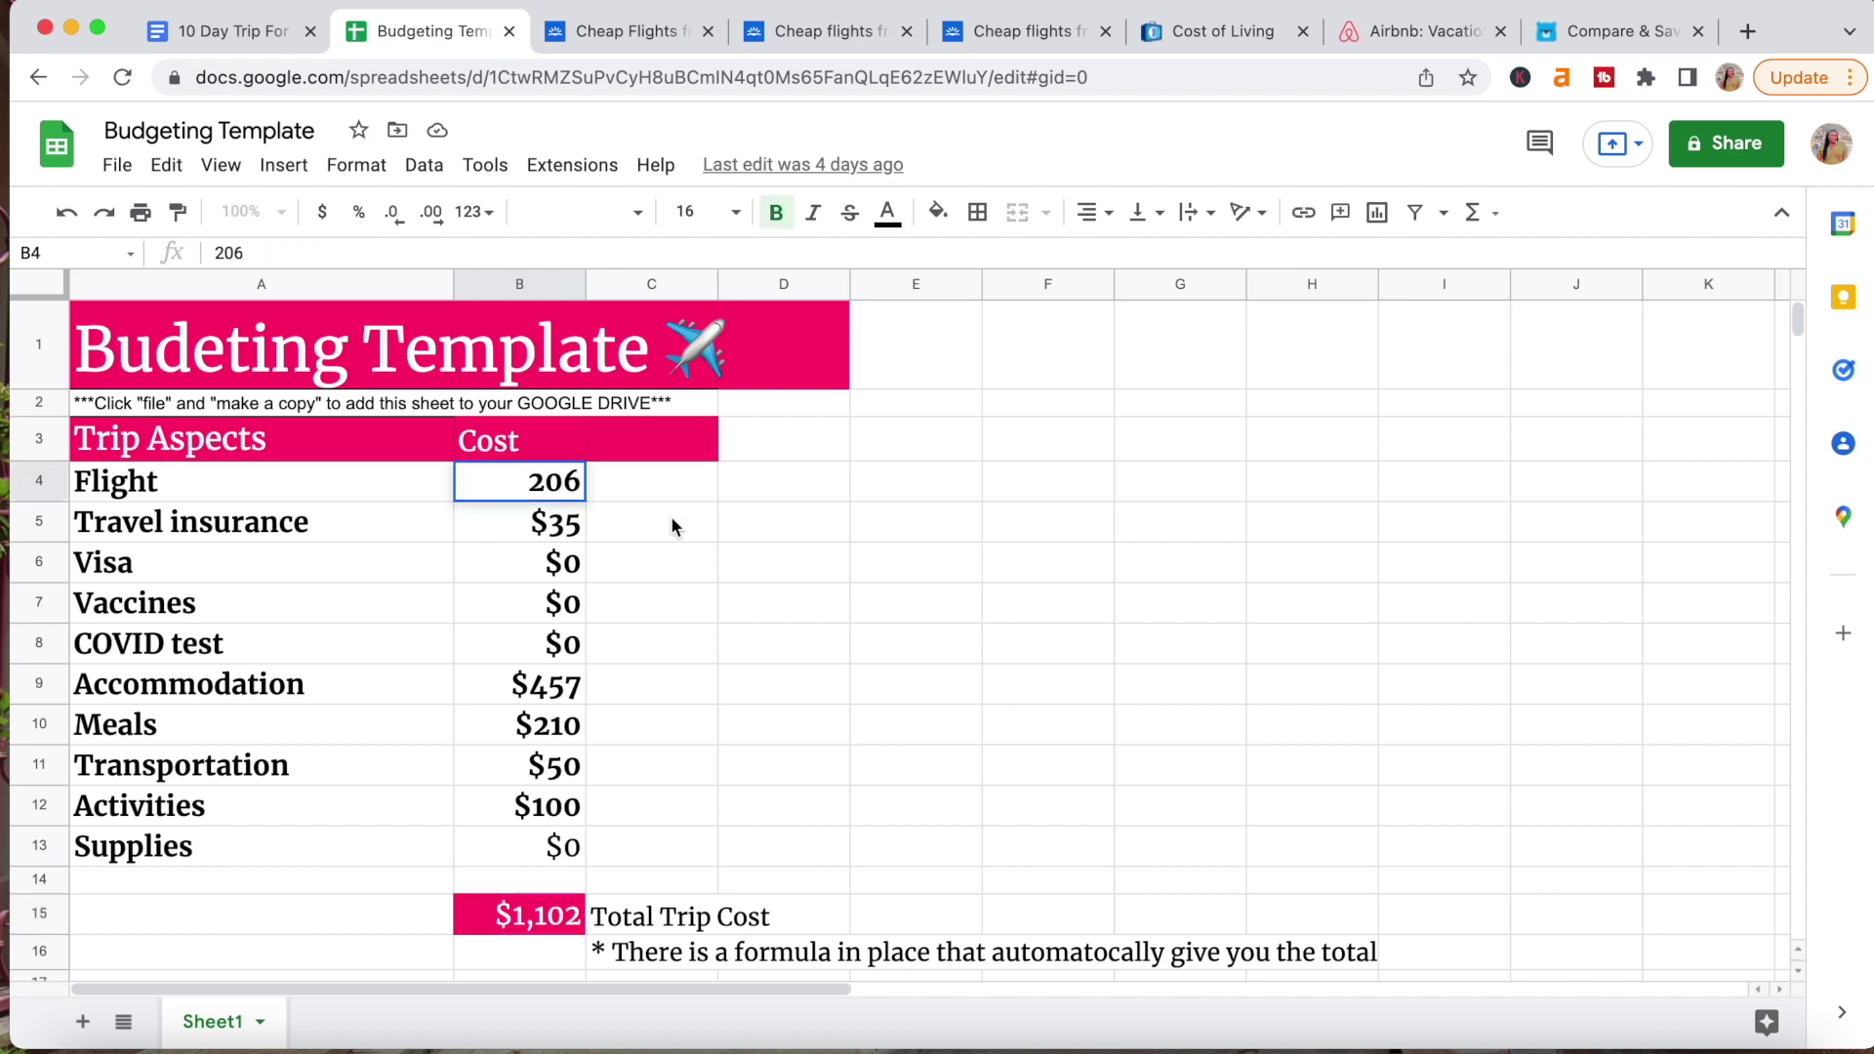
{"action": "left_click", "coordinate": [527, 525]}
Clear the insurance, accommodation, meals, transportation and activities costs.
{"action": "key", "text": "Delete"}
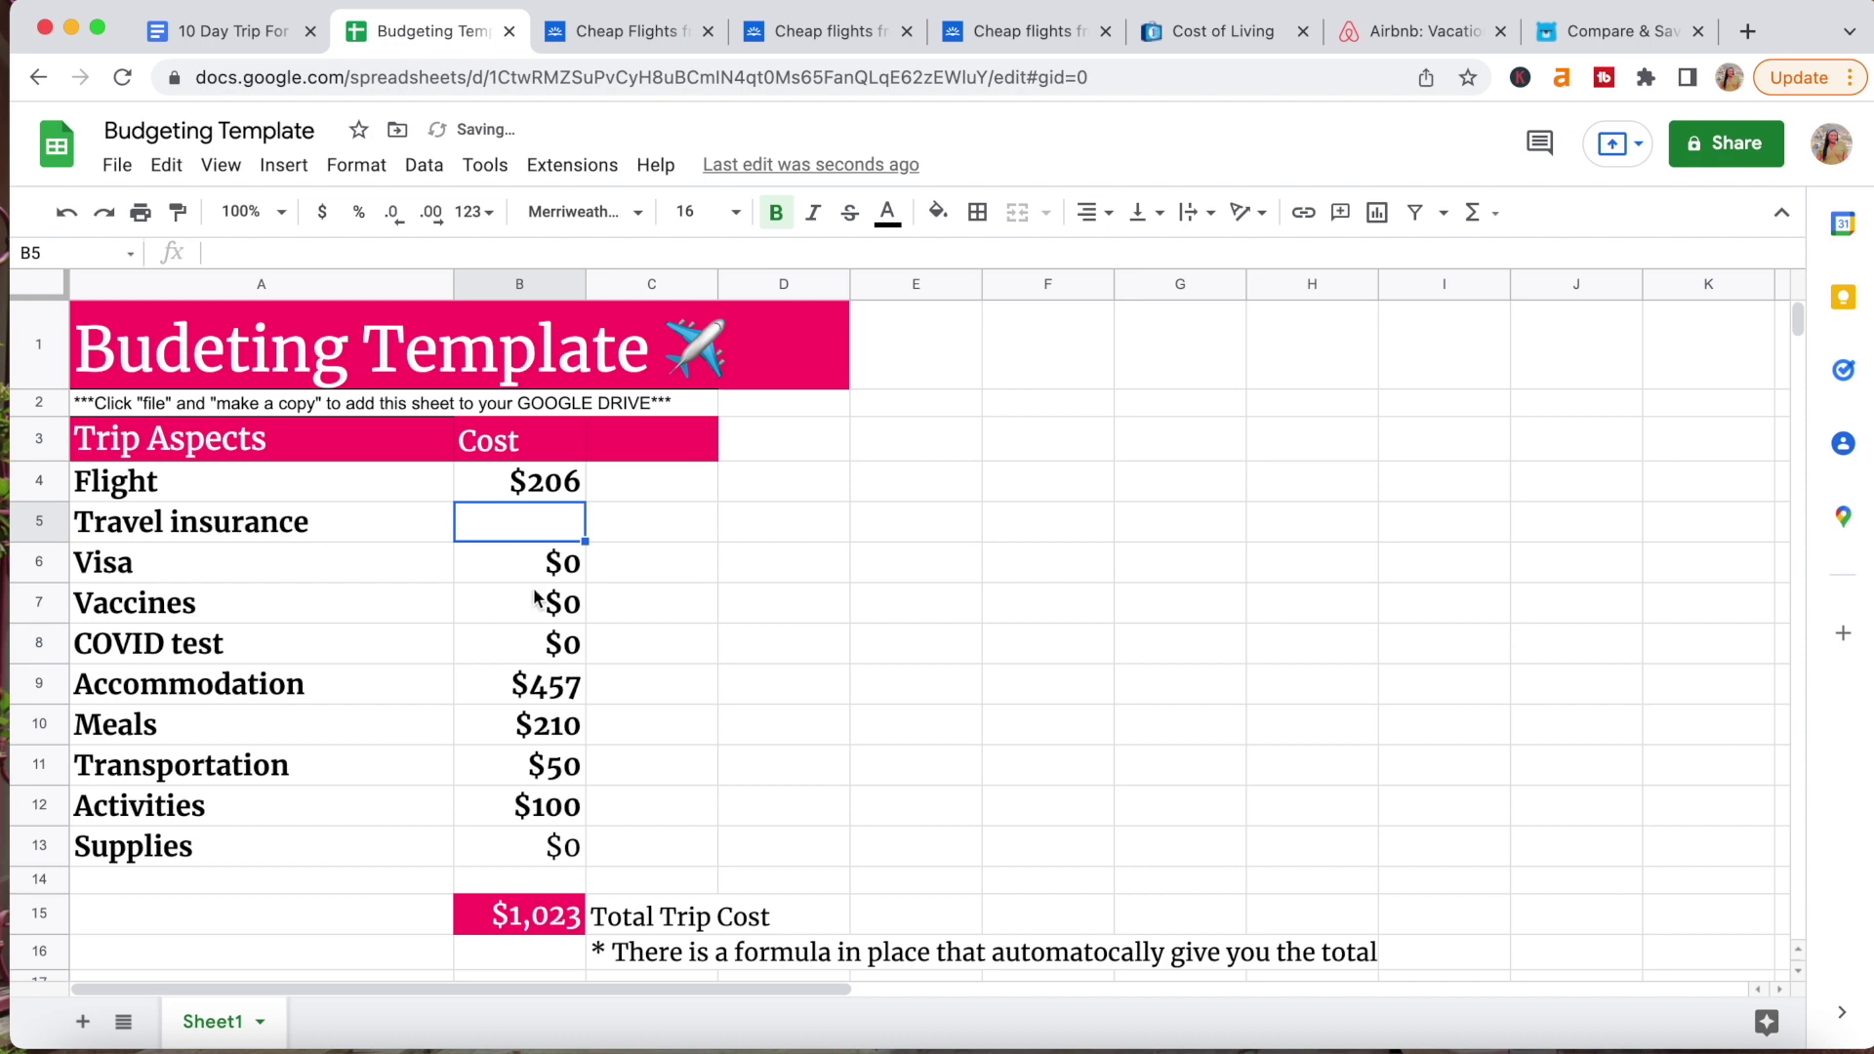
{"action": "left_click", "coordinate": [534, 597]}
{"action": "left_click", "coordinate": [539, 684]}
{"action": "key", "text": "Delete"}
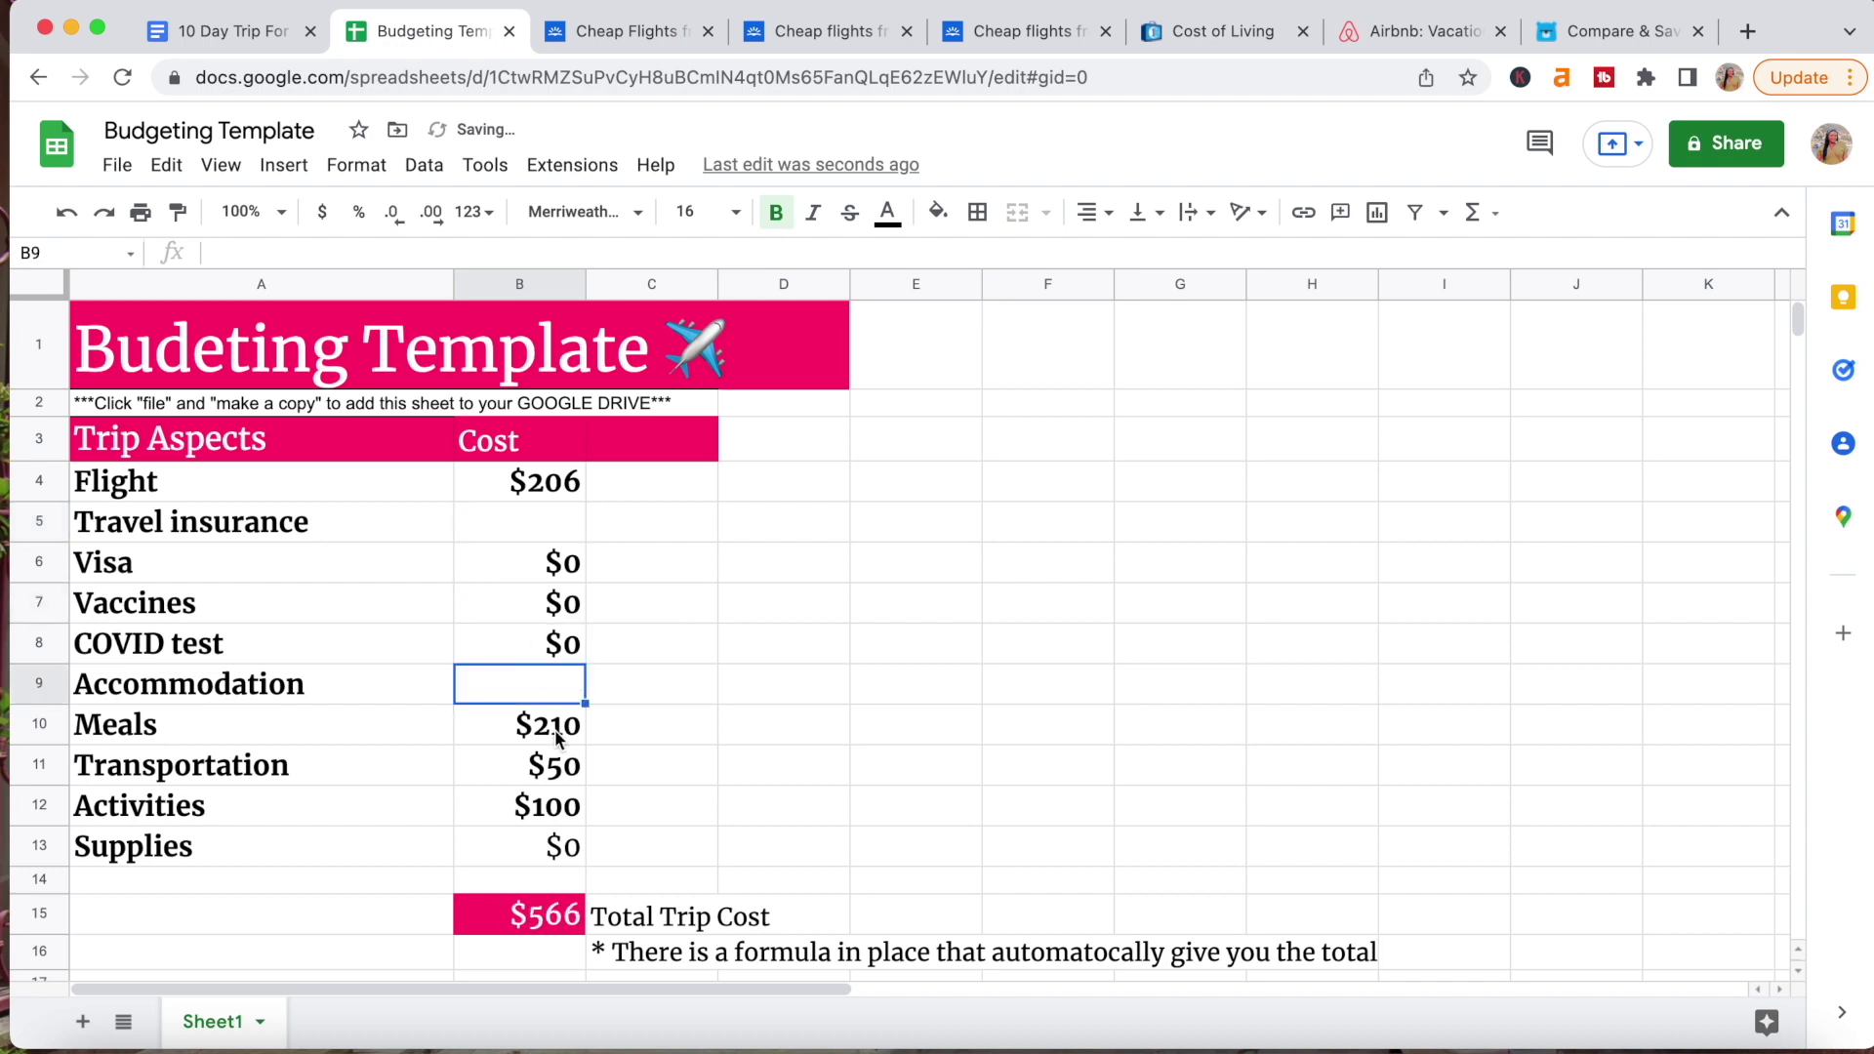
{"action": "left_click", "coordinate": [557, 735]}
{"action": "key", "text": "Delete"}
{"action": "left_click", "coordinate": [568, 775]}
{"action": "key", "text": "Delete"}
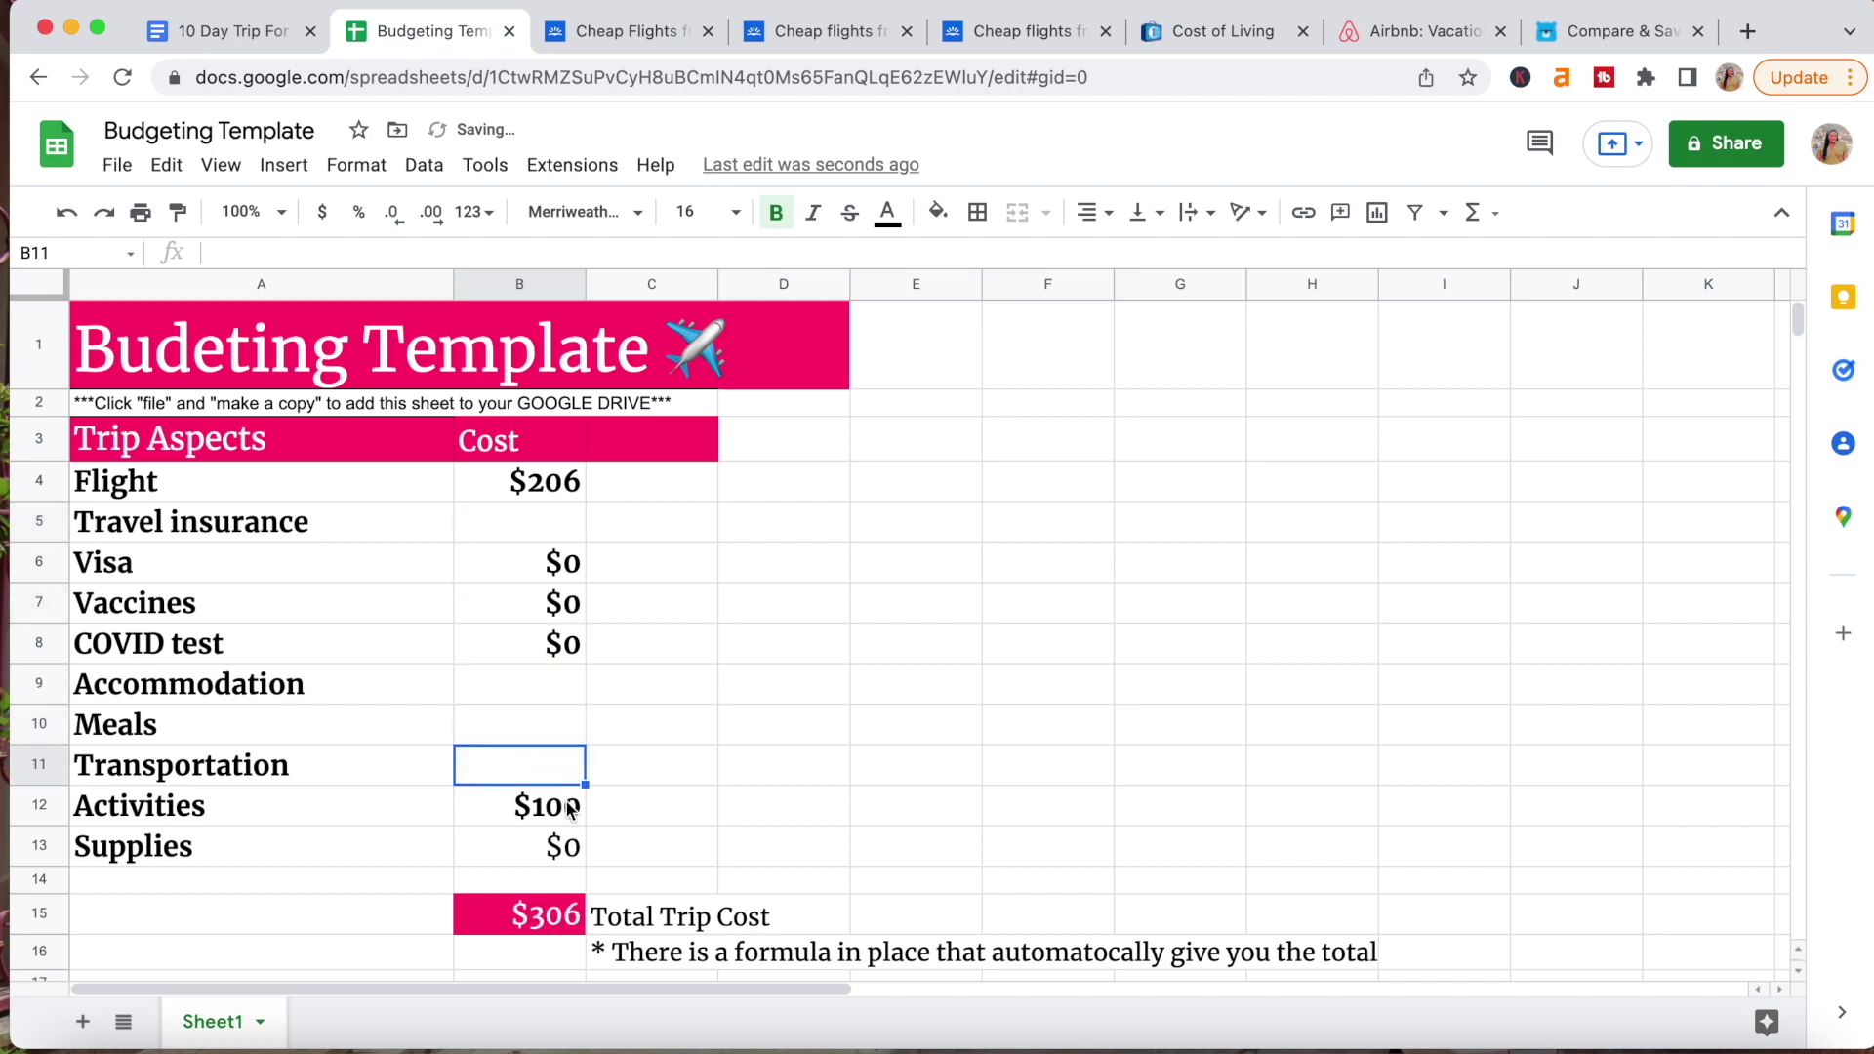
{"action": "left_click", "coordinate": [570, 808]}
{"action": "key", "text": "Delete"}
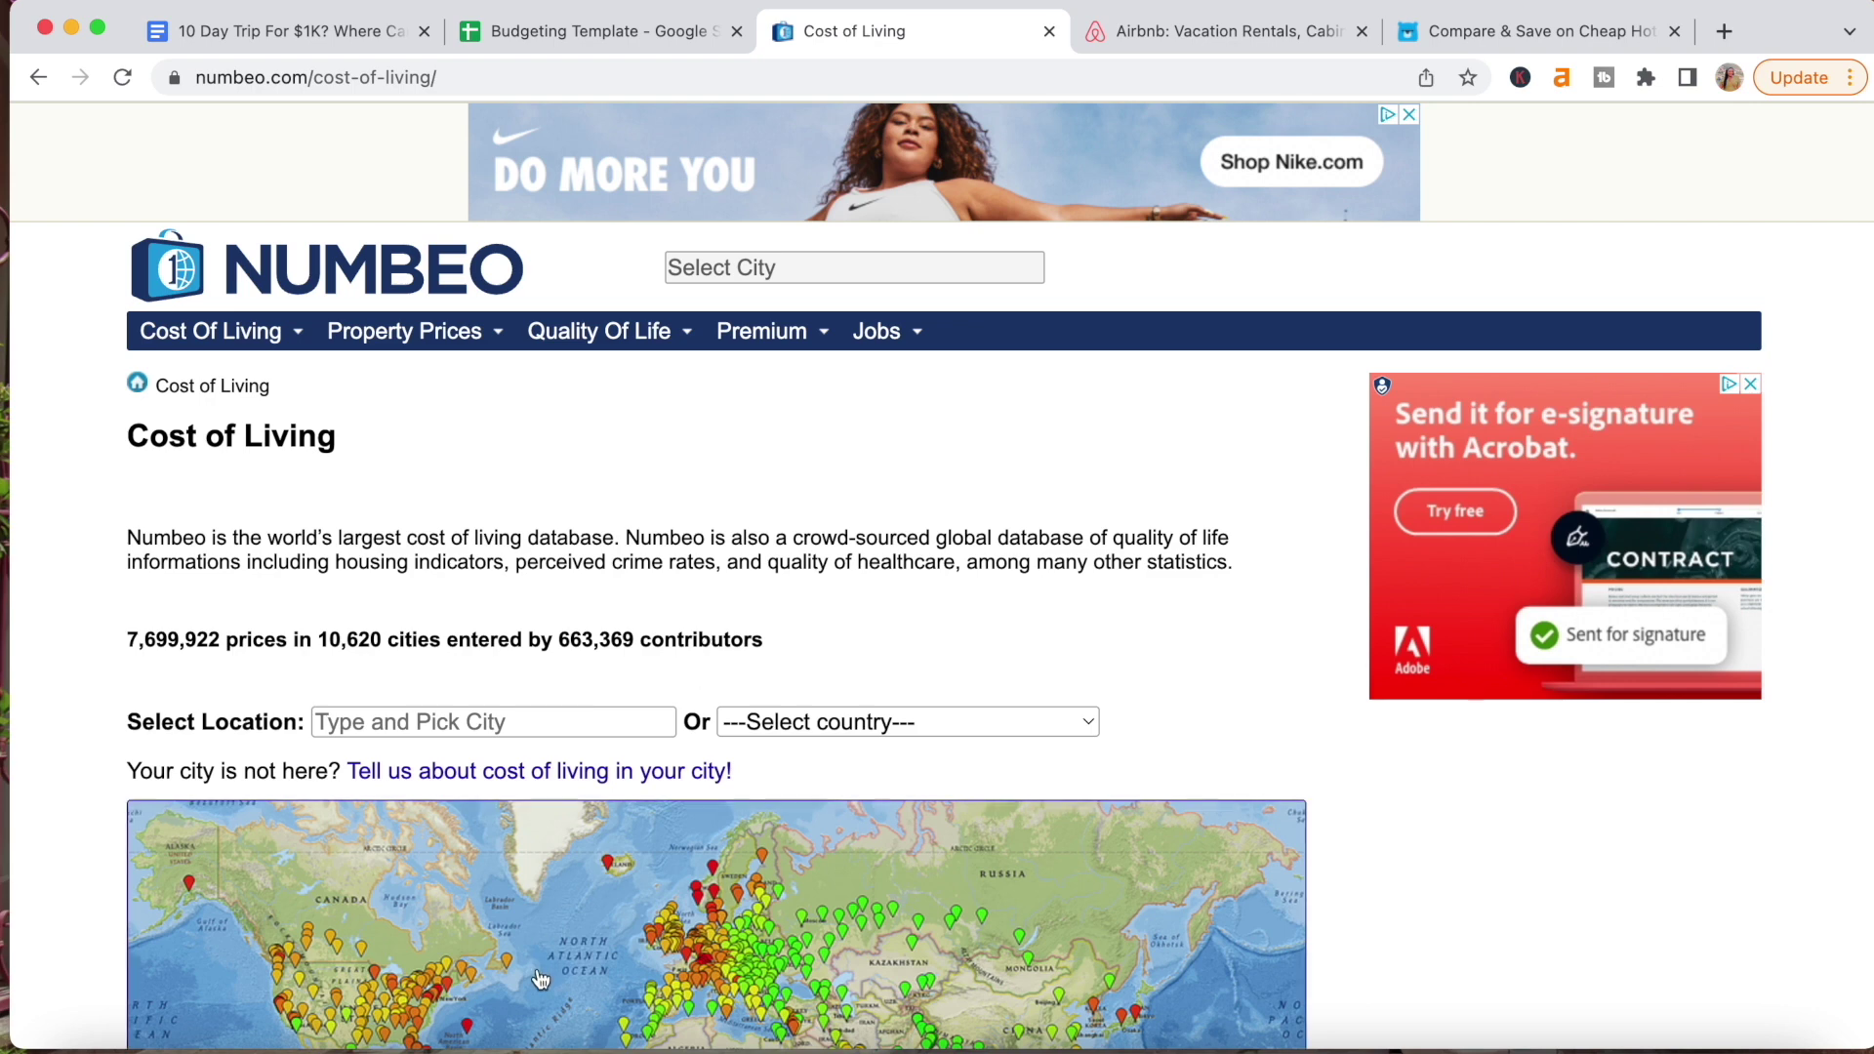
Search Numbeo for 'pana' and open Panama City, Panama cost of living.
{"action": "left_click", "coordinate": [454, 712]}
{"action": "type", "text": "pana"}
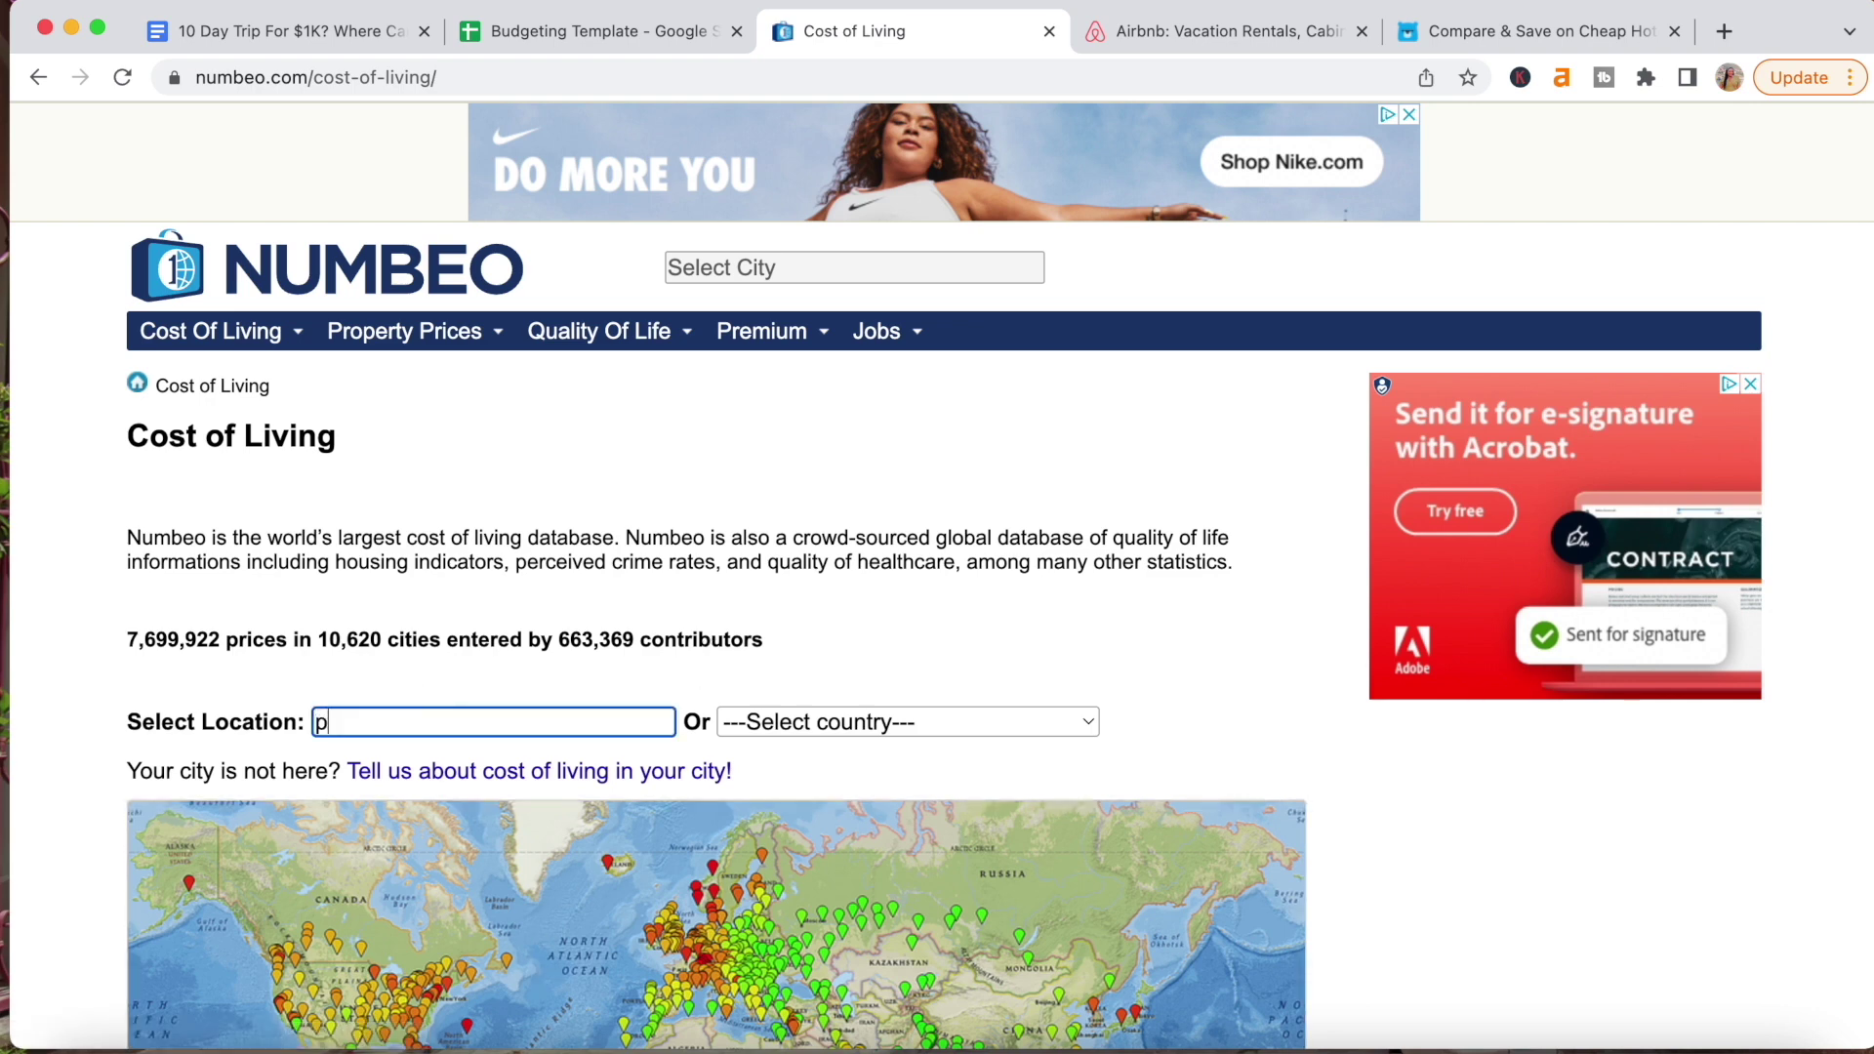
{"action": "left_click", "coordinate": [478, 760]}
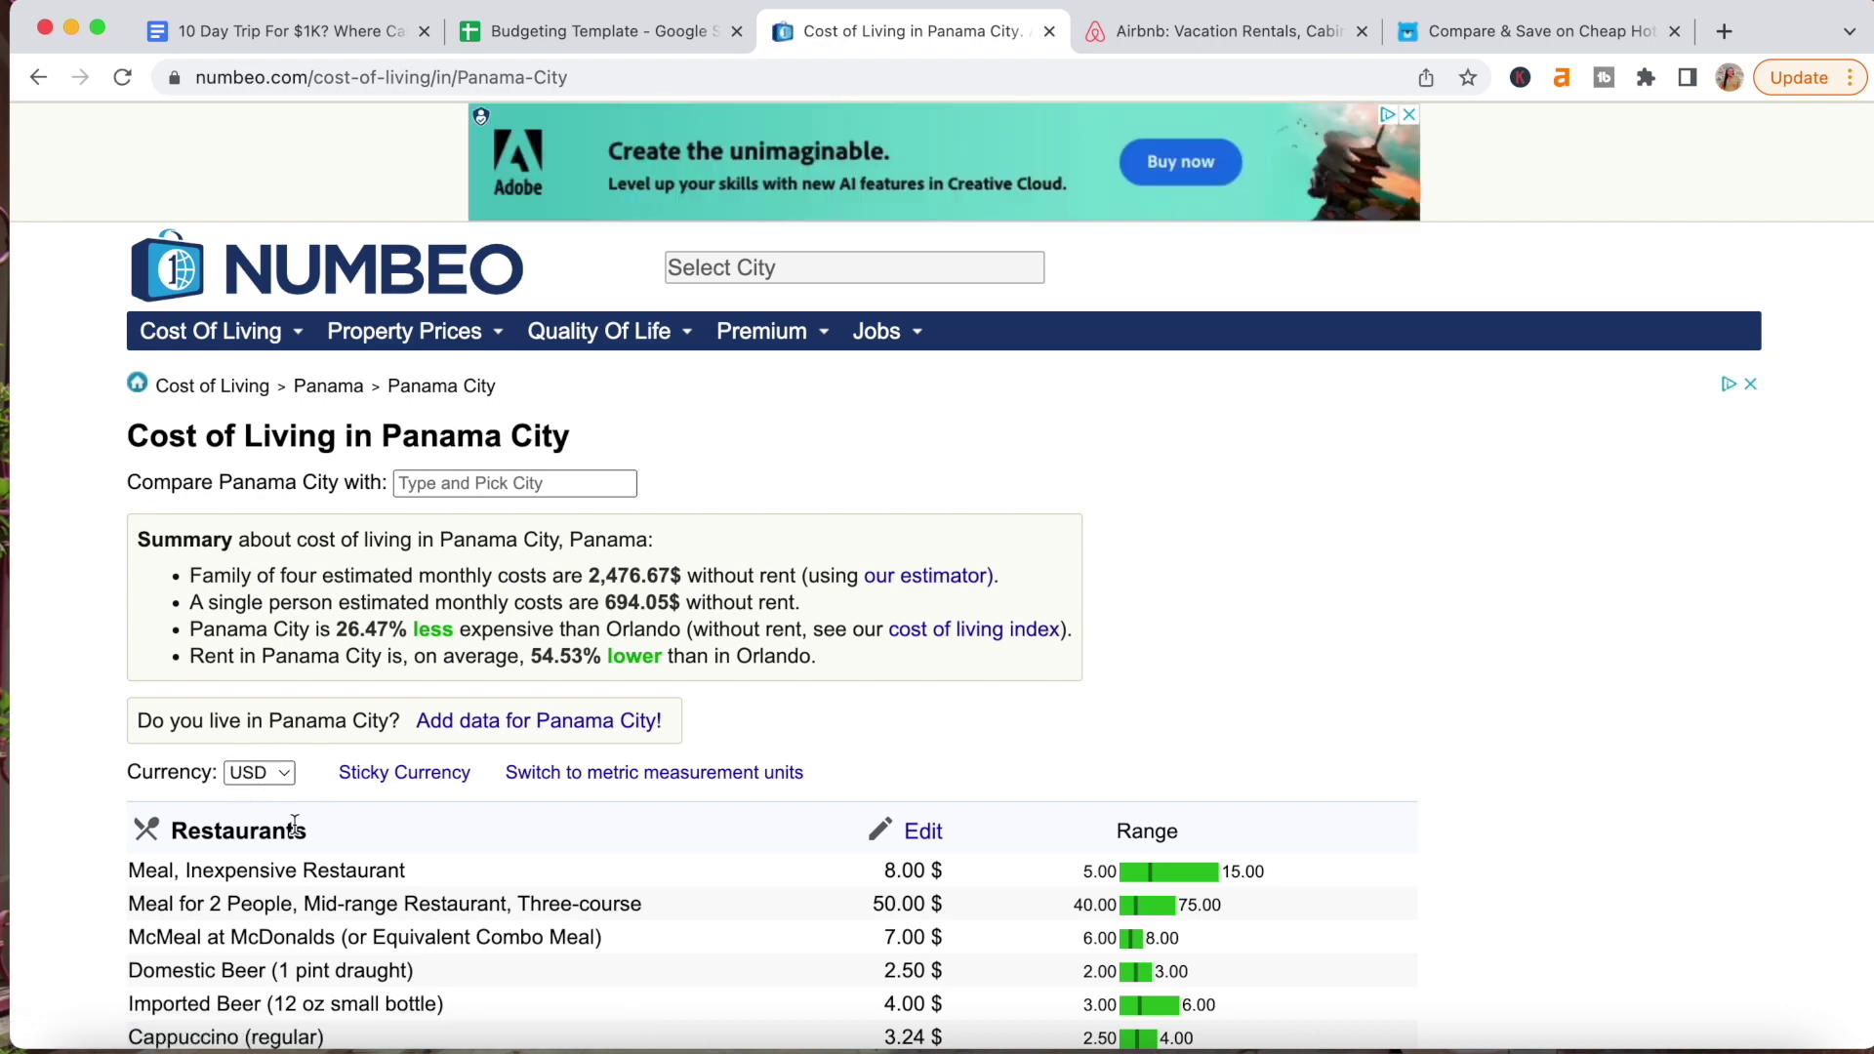
Scroll through Panama City's restaurant, grocery and transport price tables.
{"action": "scroll", "coordinate": [288, 804], "scroll_direction": "down", "scroll_amount": 6}
{"action": "scroll", "coordinate": [294, 824], "scroll_direction": "down", "scroll_amount": 1}
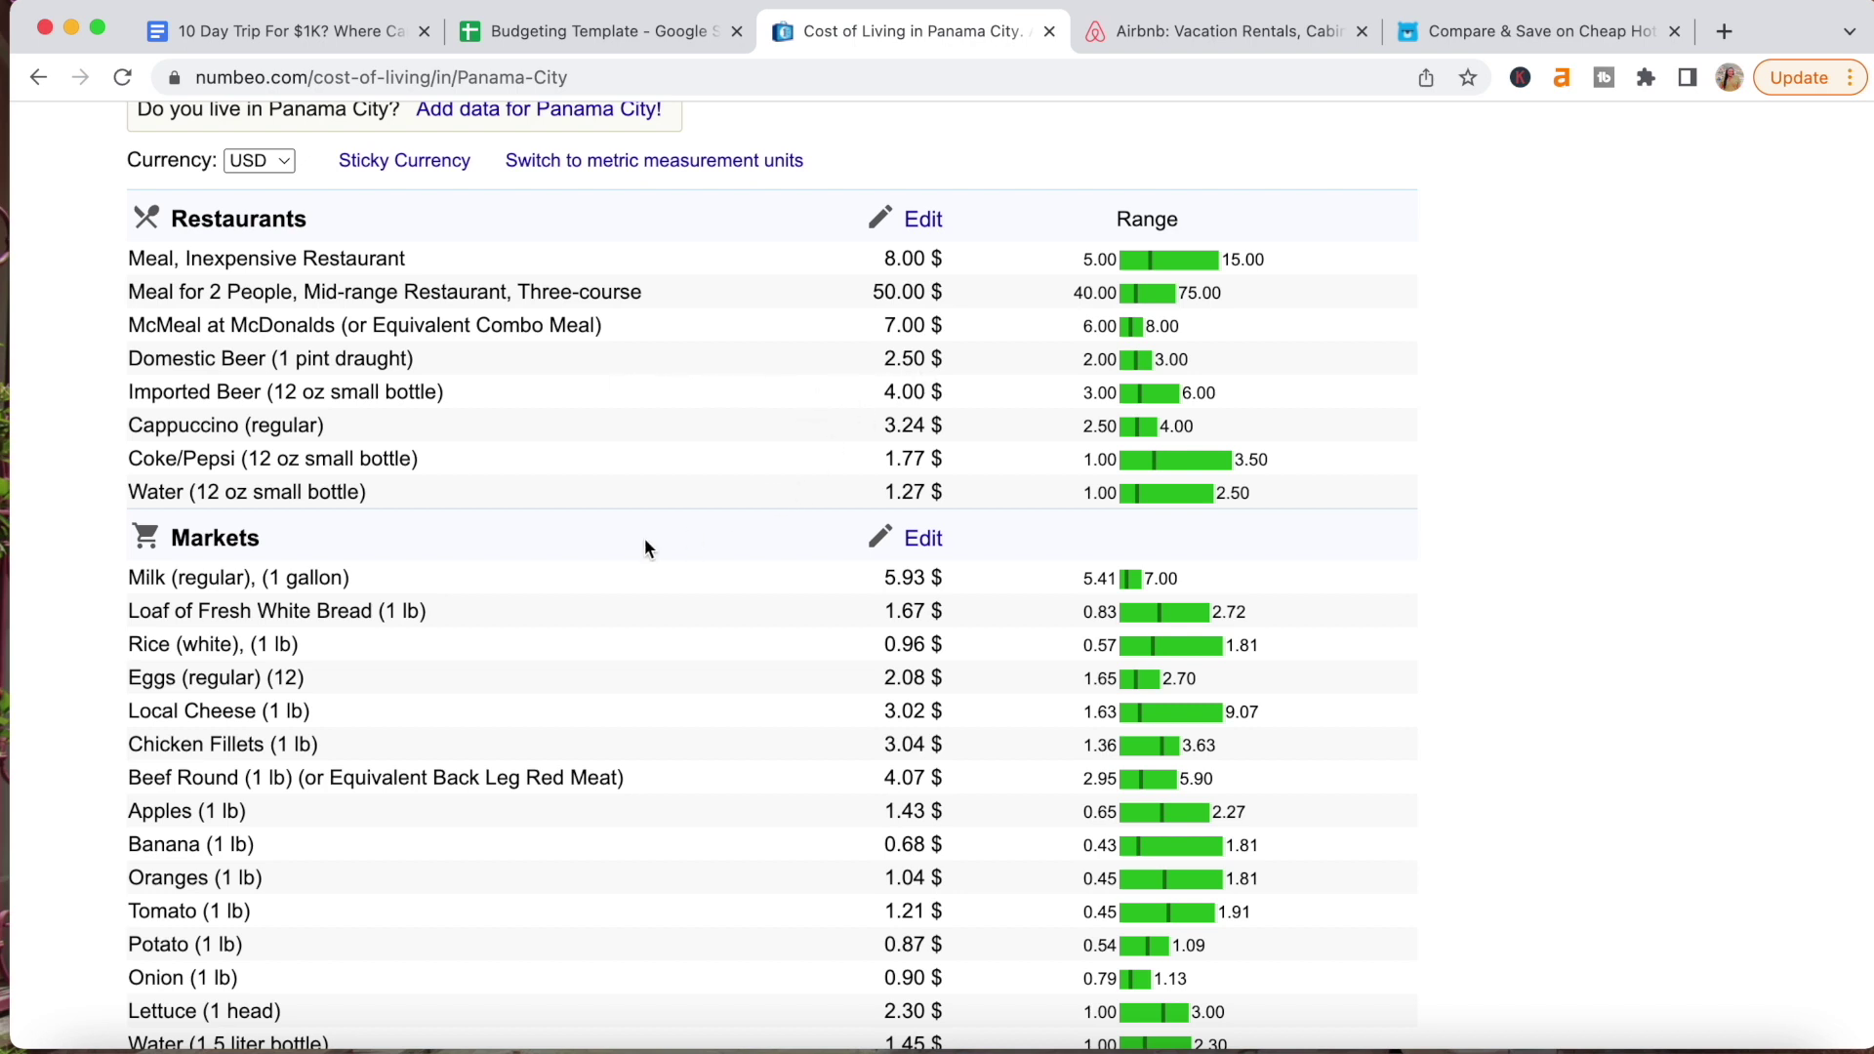
{"action": "scroll", "coordinate": [645, 547], "scroll_direction": "down", "scroll_amount": 5}
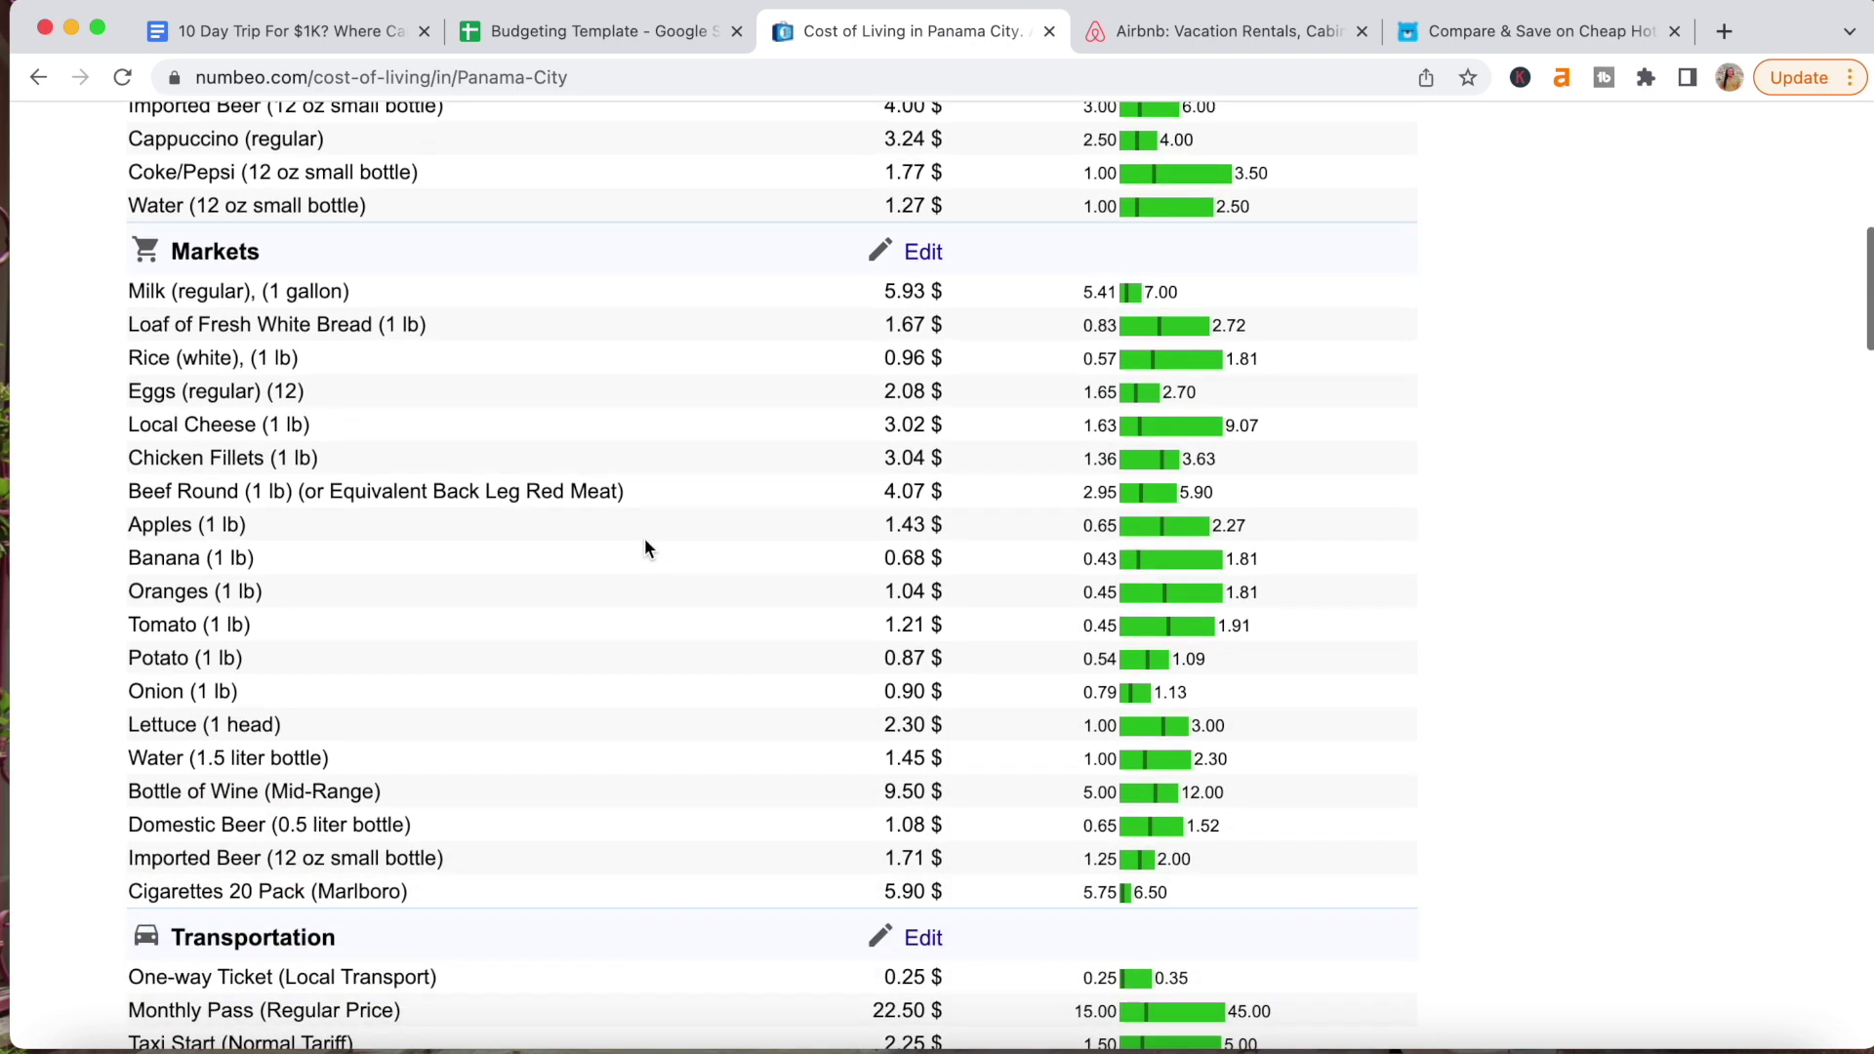
{"action": "scroll", "coordinate": [644, 547], "scroll_direction": "down", "scroll_amount": 1}
{"action": "scroll", "coordinate": [644, 547], "scroll_direction": "down", "scroll_amount": 2}
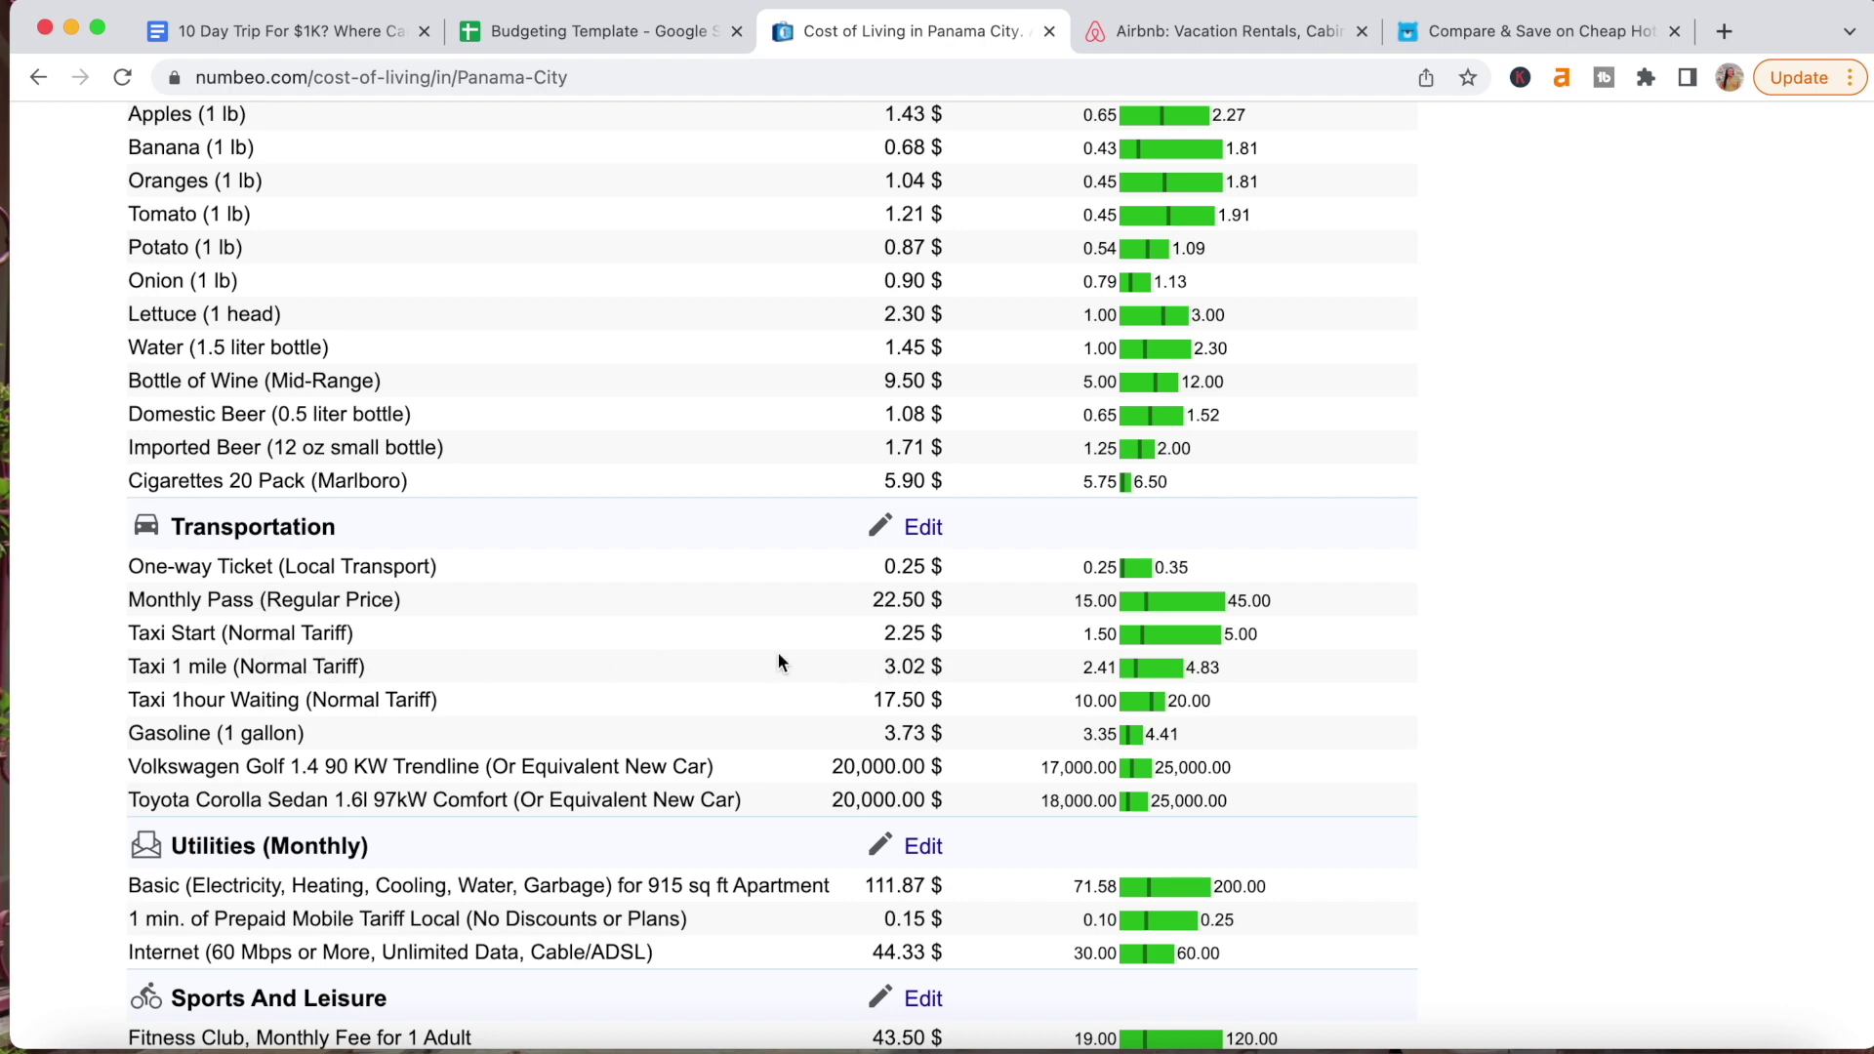
{"action": "scroll", "coordinate": [387, 670], "scroll_direction": "up", "scroll_amount": 8}
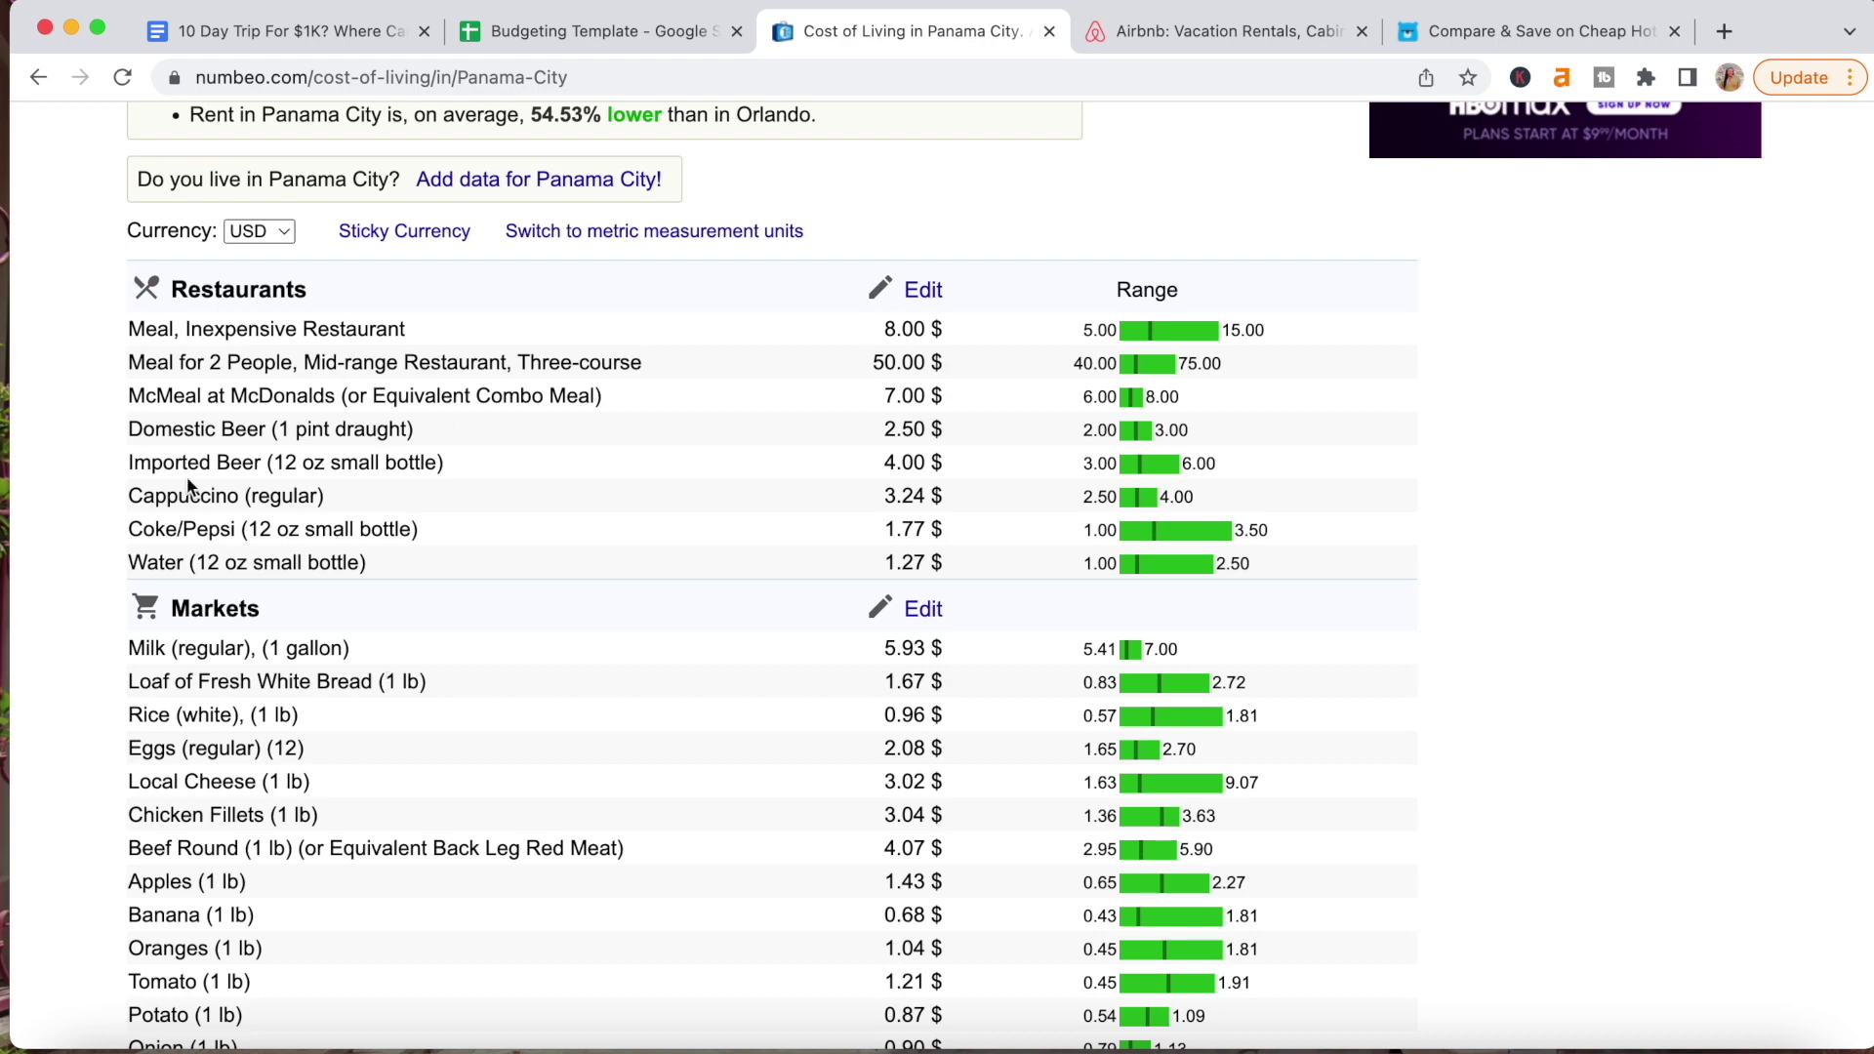
{"action": "scroll", "coordinate": [194, 486], "scroll_direction": "down", "scroll_amount": 3}
{"action": "scroll", "coordinate": [206, 479], "scroll_direction": "down", "scroll_amount": 2}
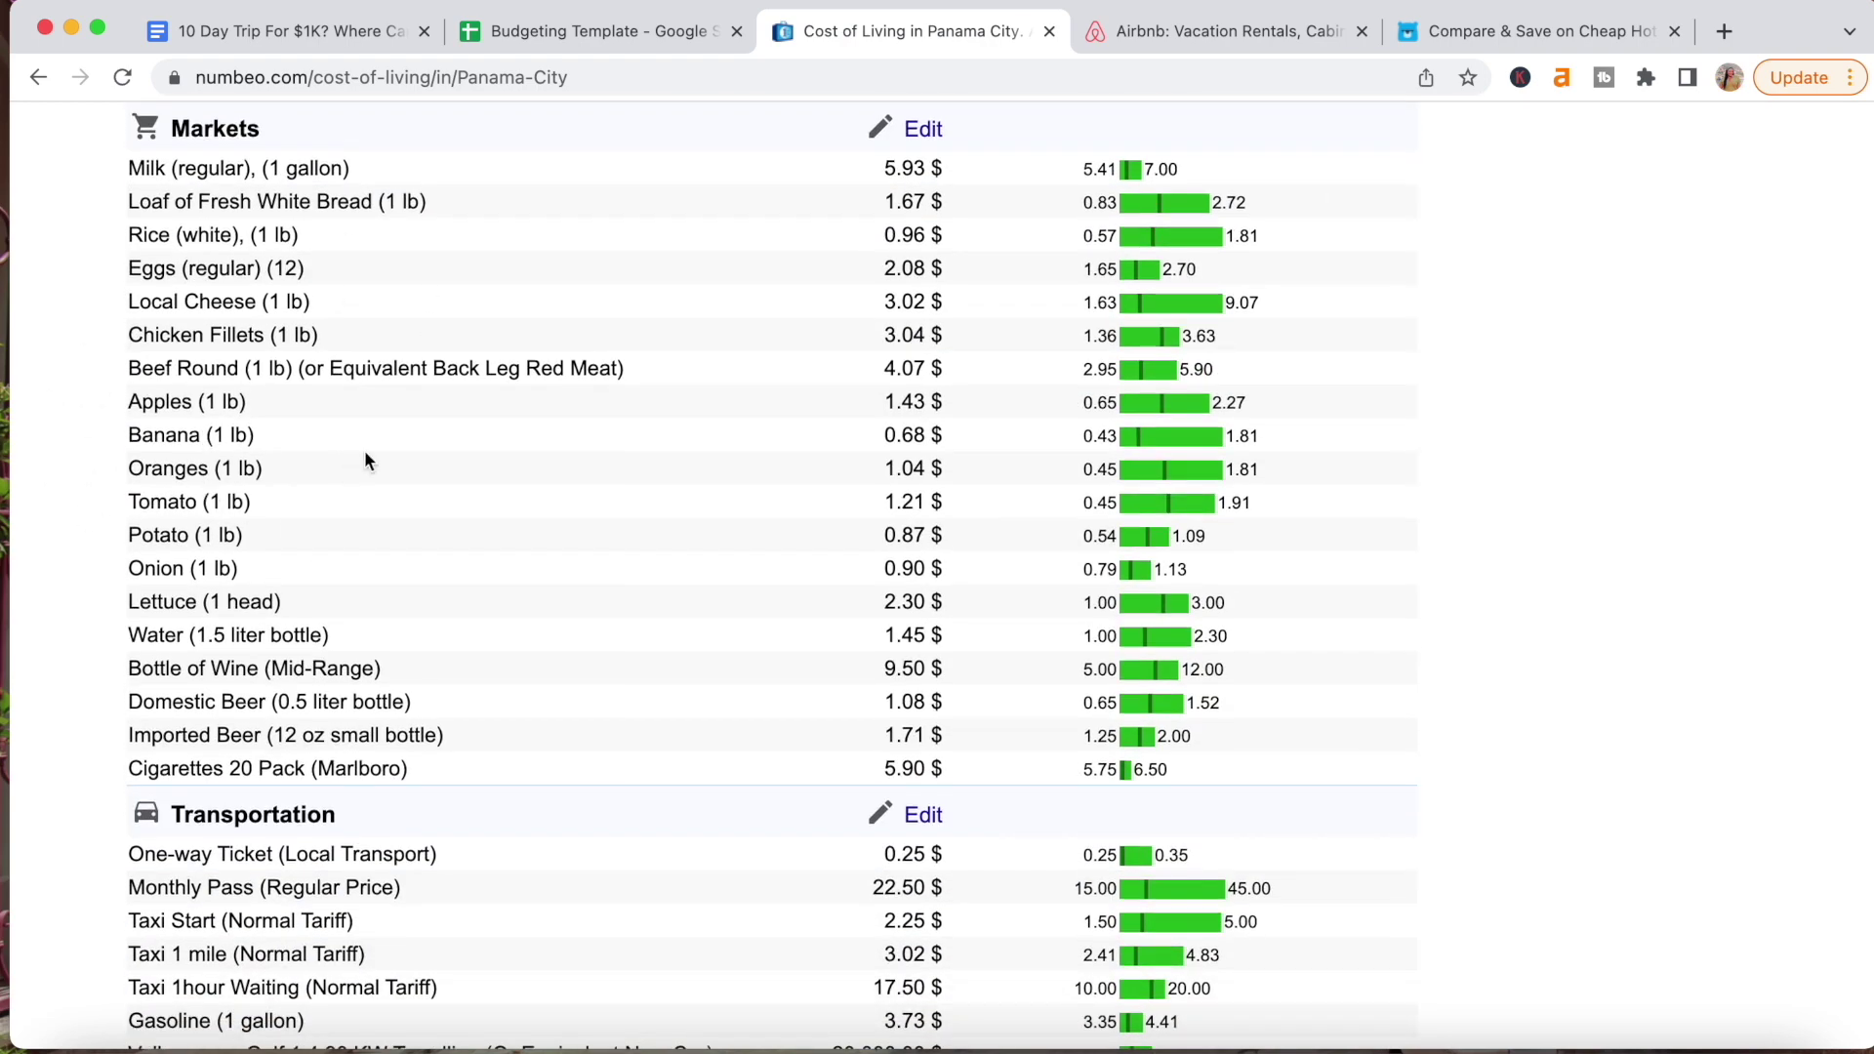
{"action": "scroll", "coordinate": [365, 453], "scroll_direction": "down", "scroll_amount": 3}
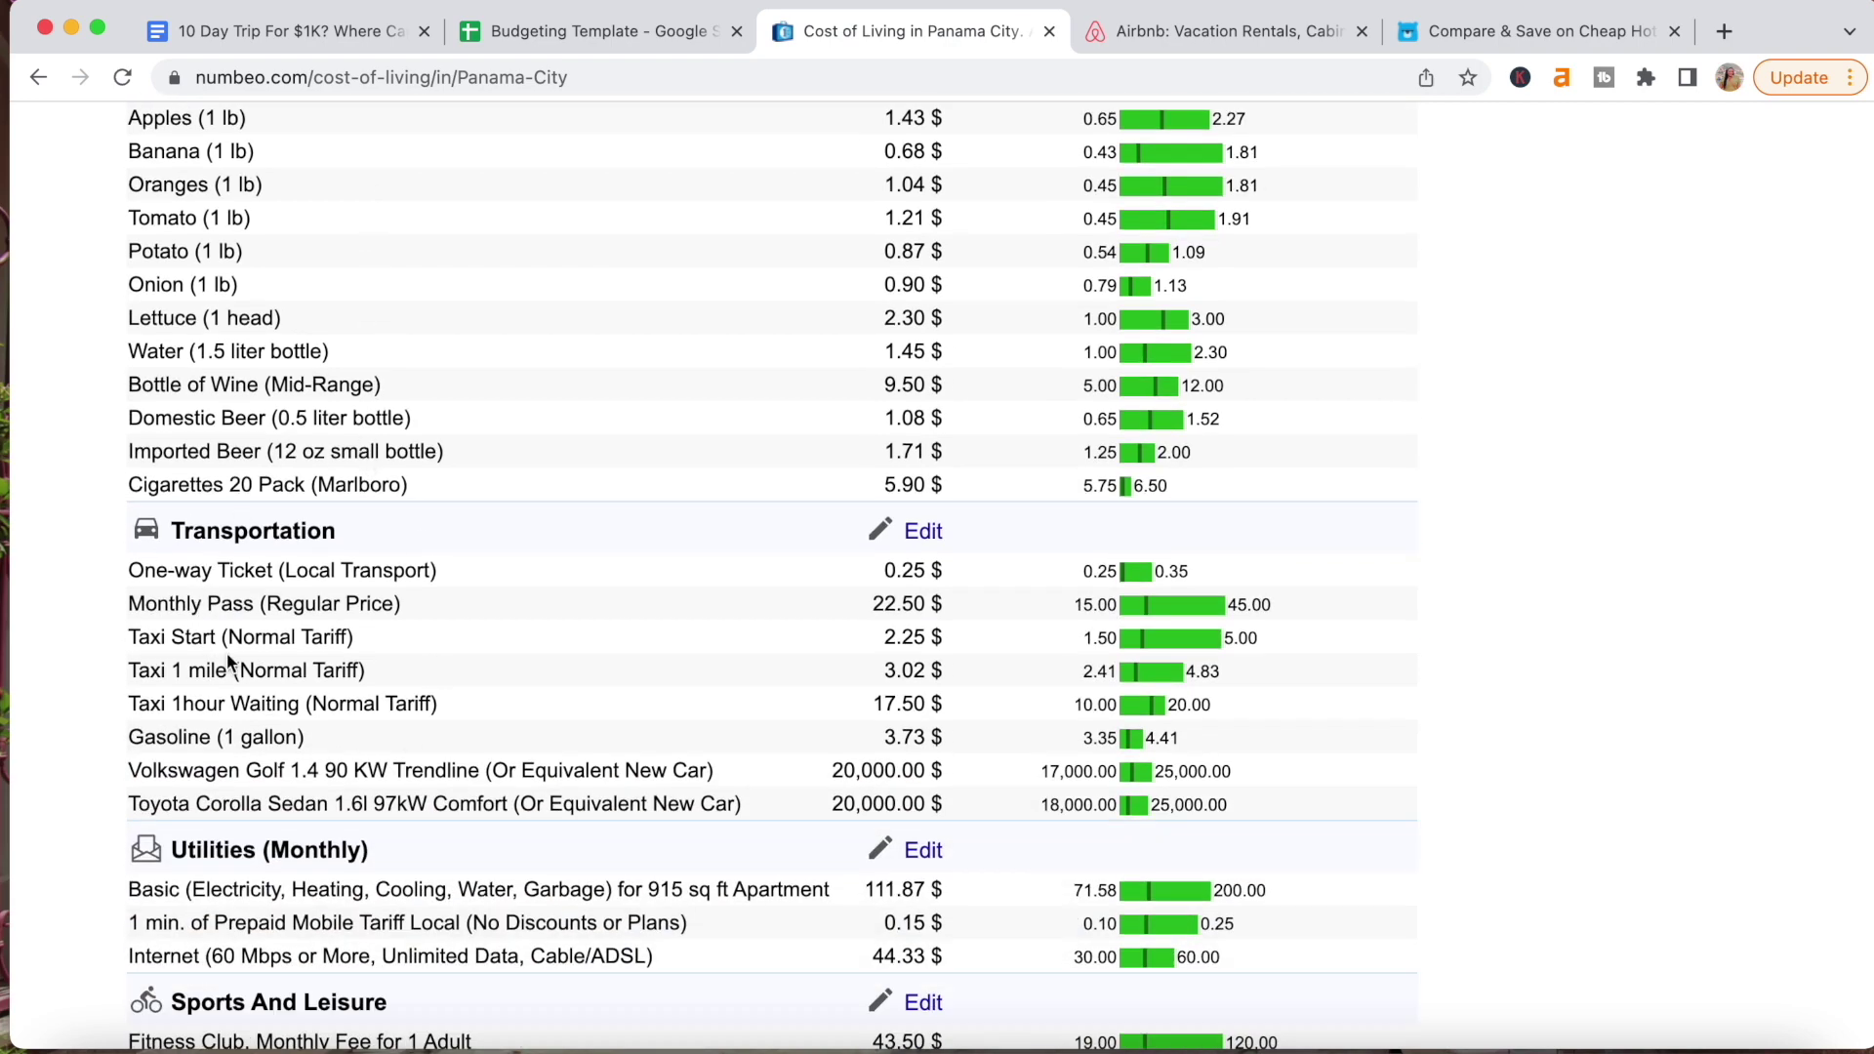
{"action": "scroll", "coordinate": [230, 664], "scroll_direction": "down", "scroll_amount": 3}
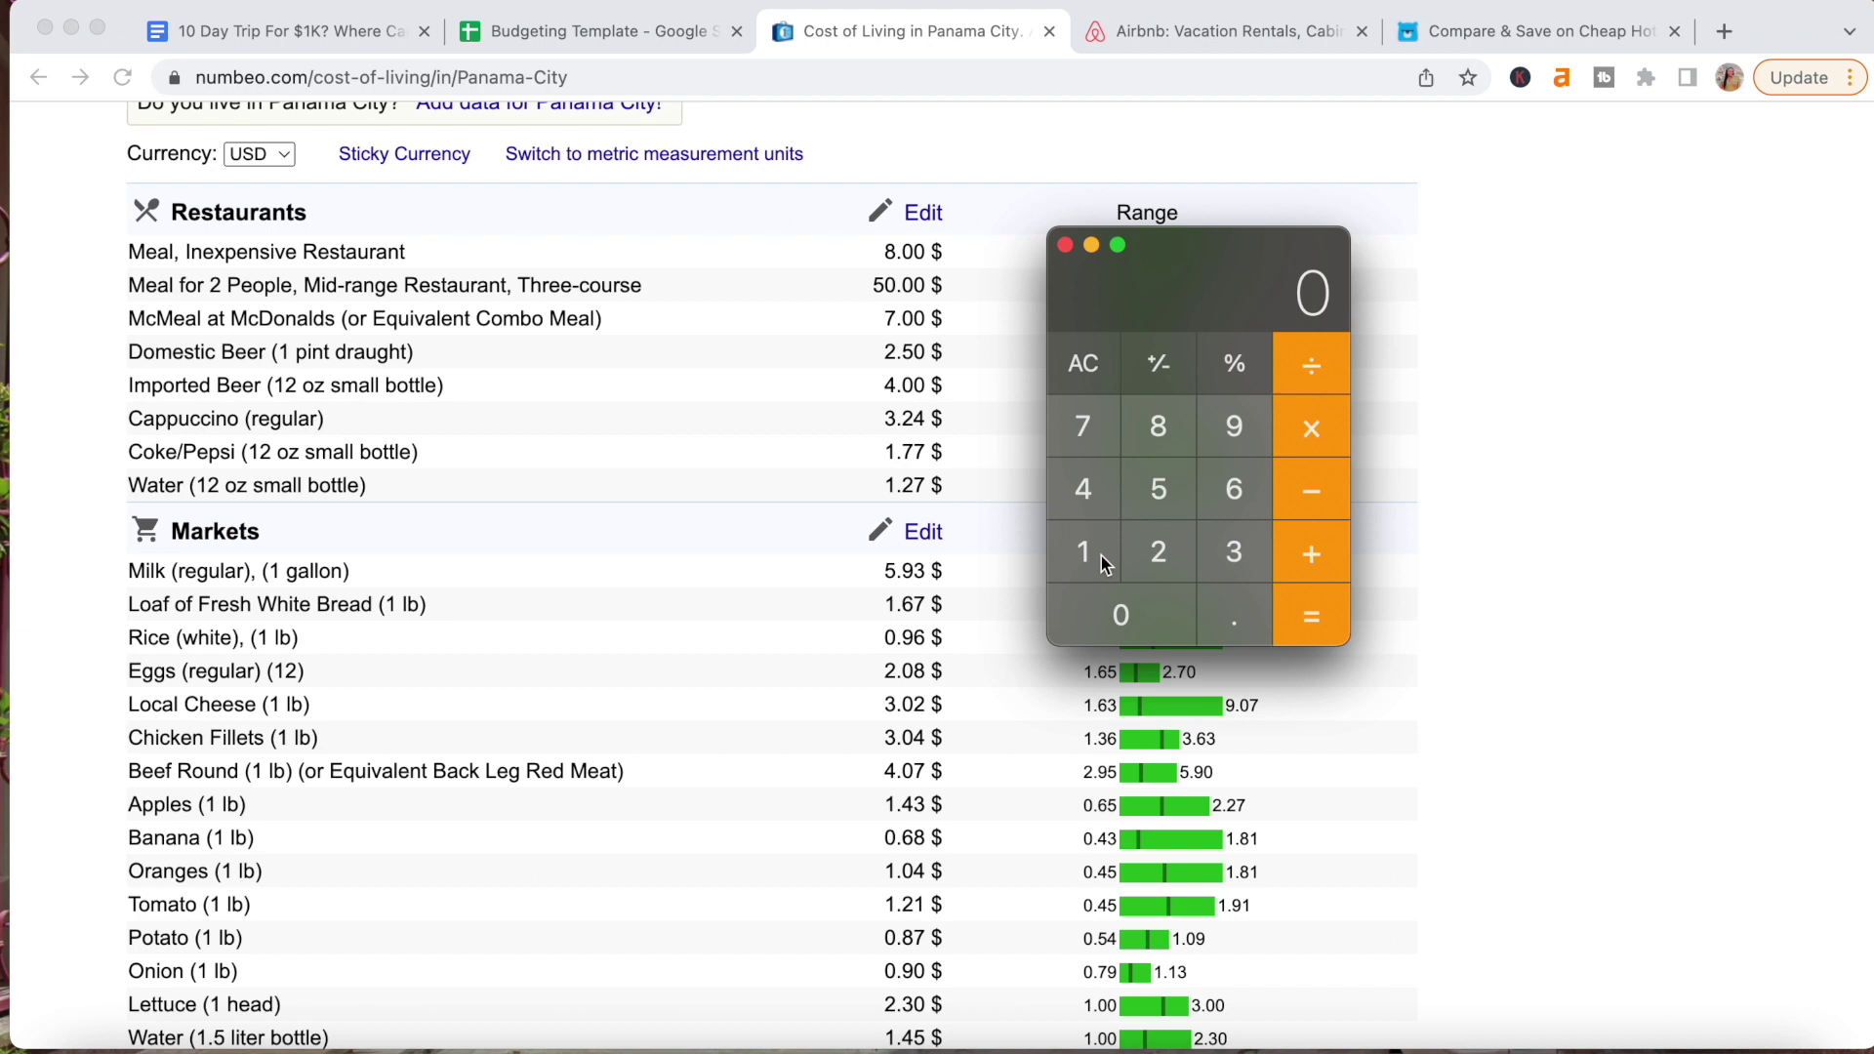
Compute the meals budget in Calculator: 10×2×7 + 15 + 5 + 5 = 165.
{"action": "left_click", "coordinate": [1101, 555]}
{"action": "left_click", "coordinate": [1110, 617]}
{"action": "left_click", "coordinate": [1156, 568]}
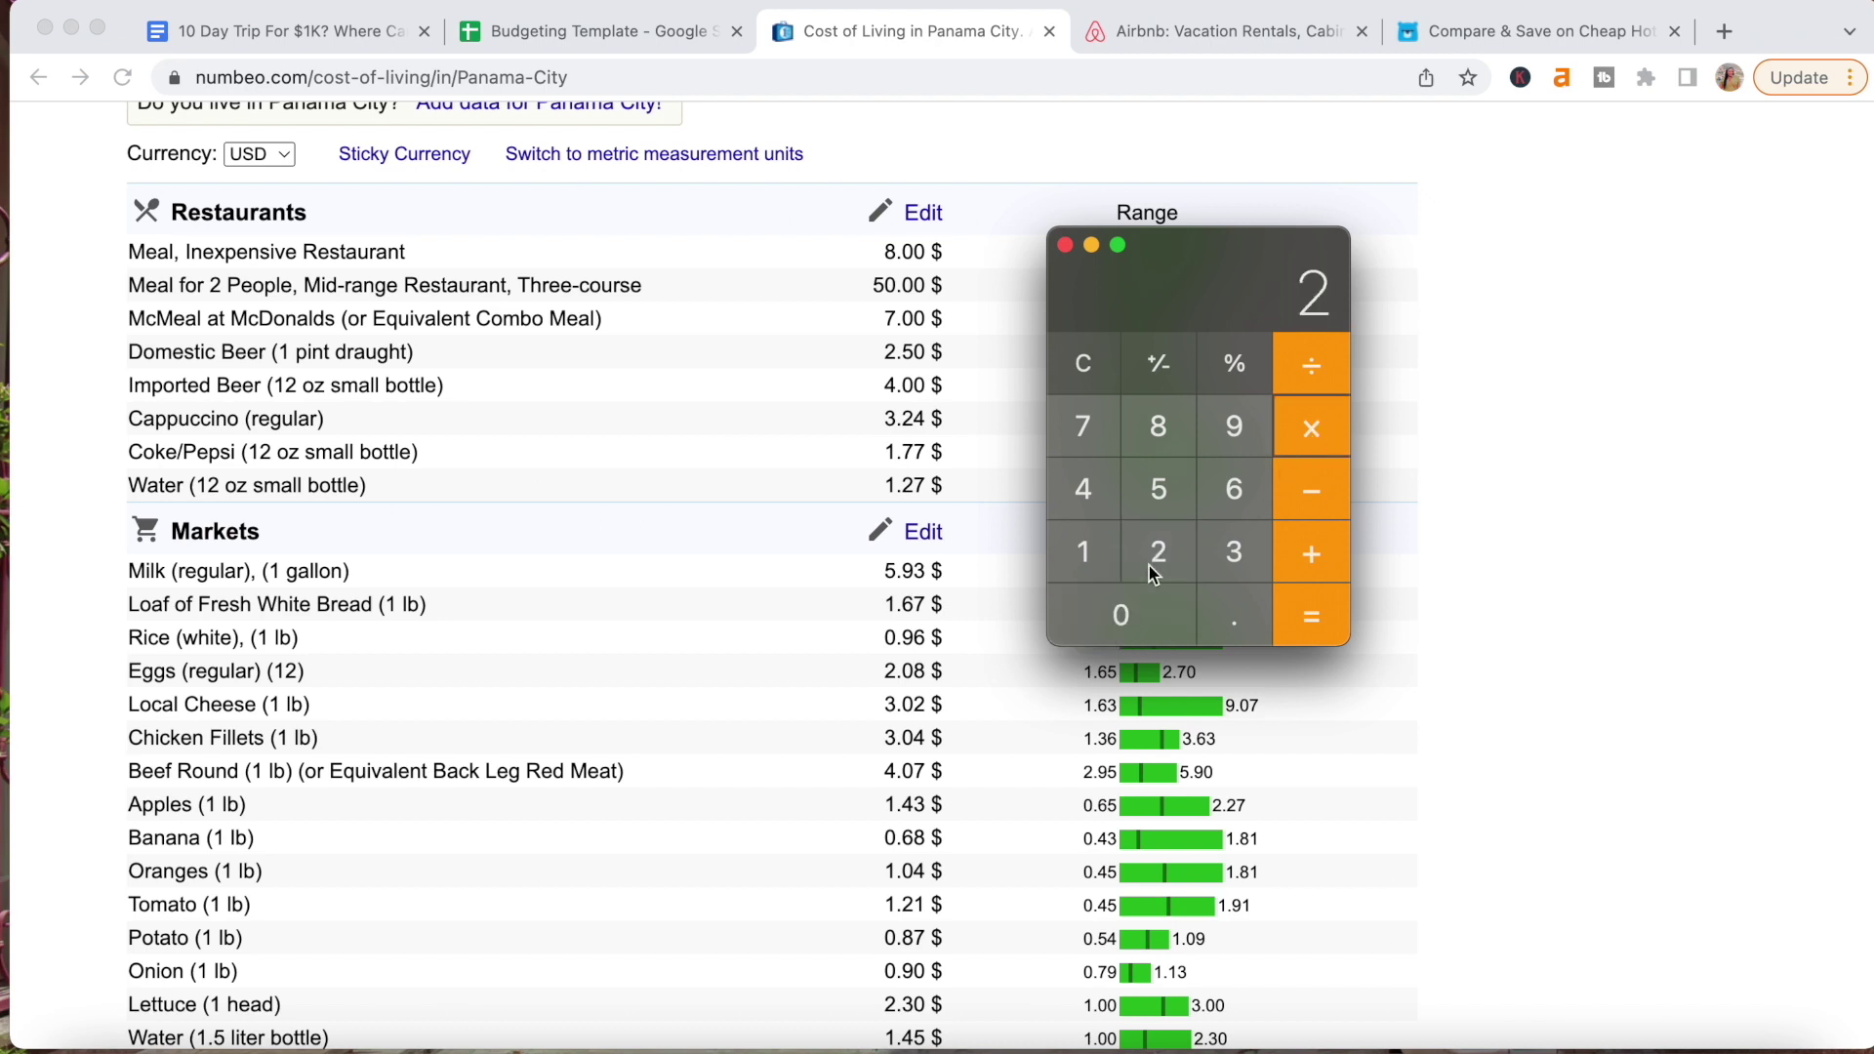
{"action": "left_click", "coordinate": [1314, 623]}
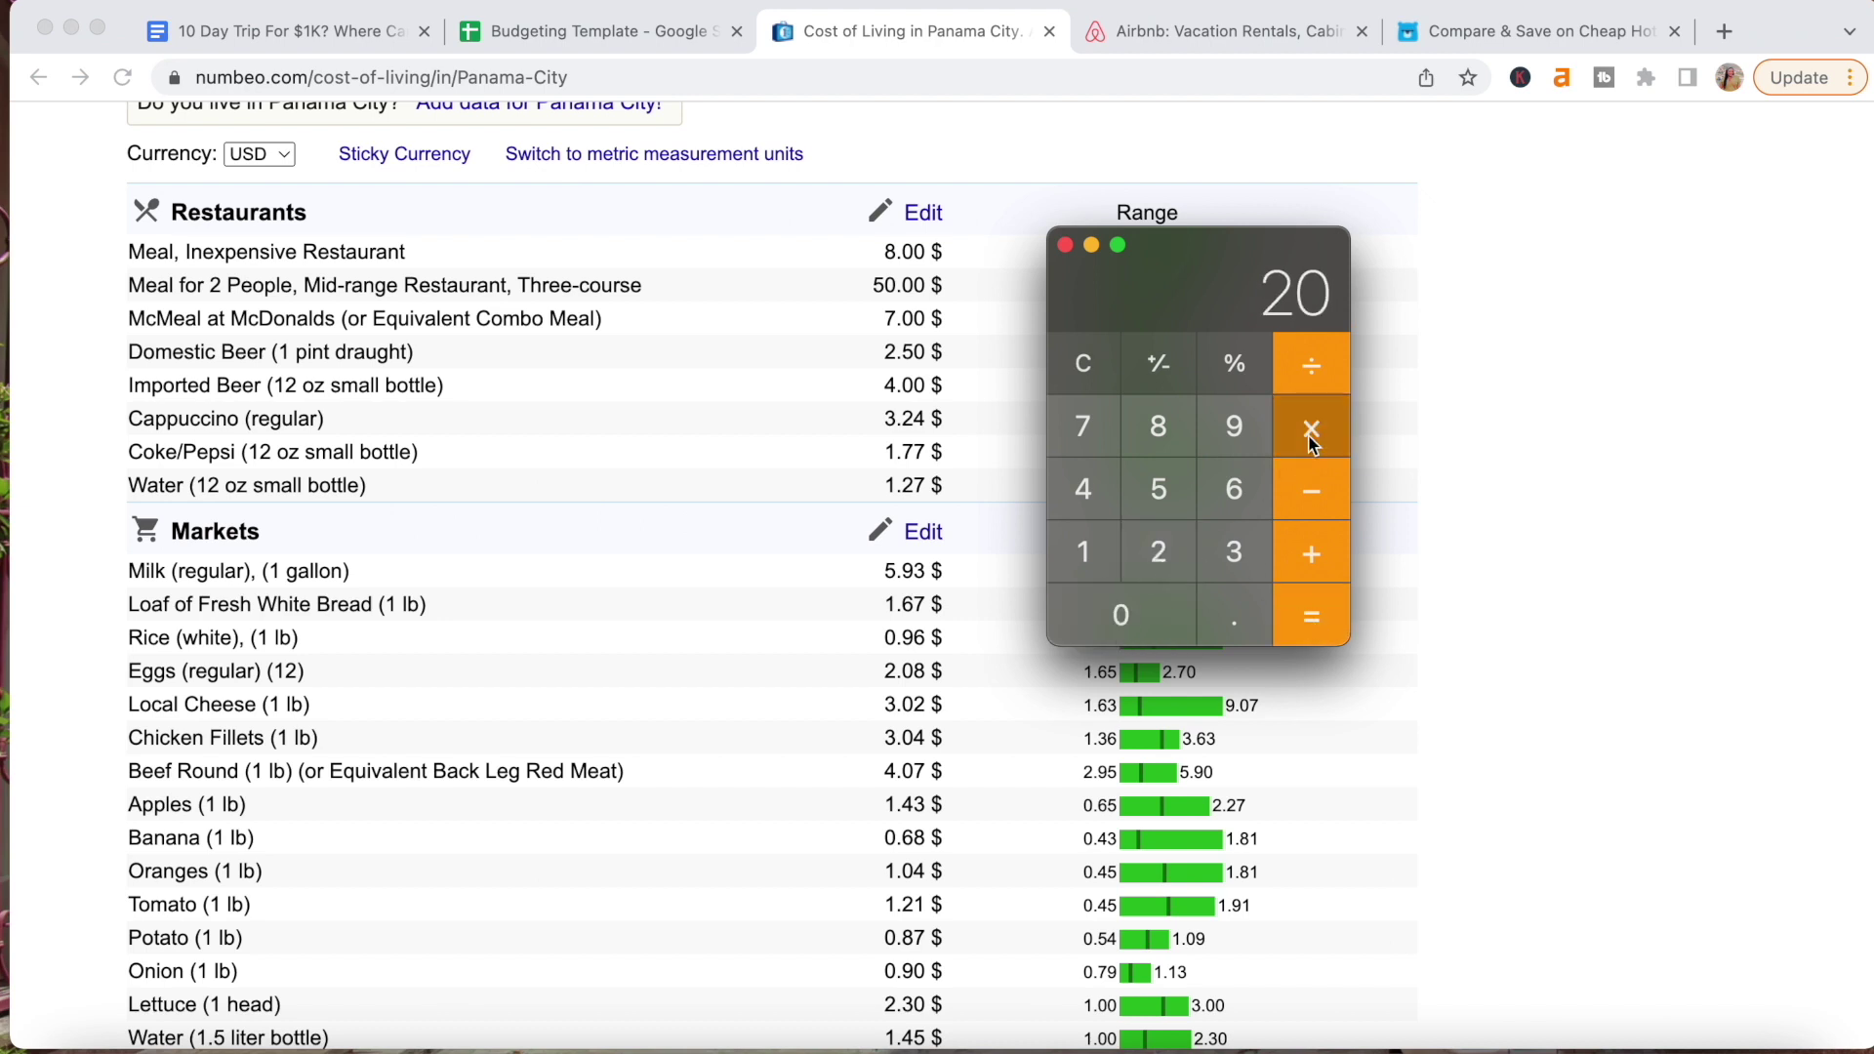
{"action": "left_click", "coordinate": [1083, 427]}
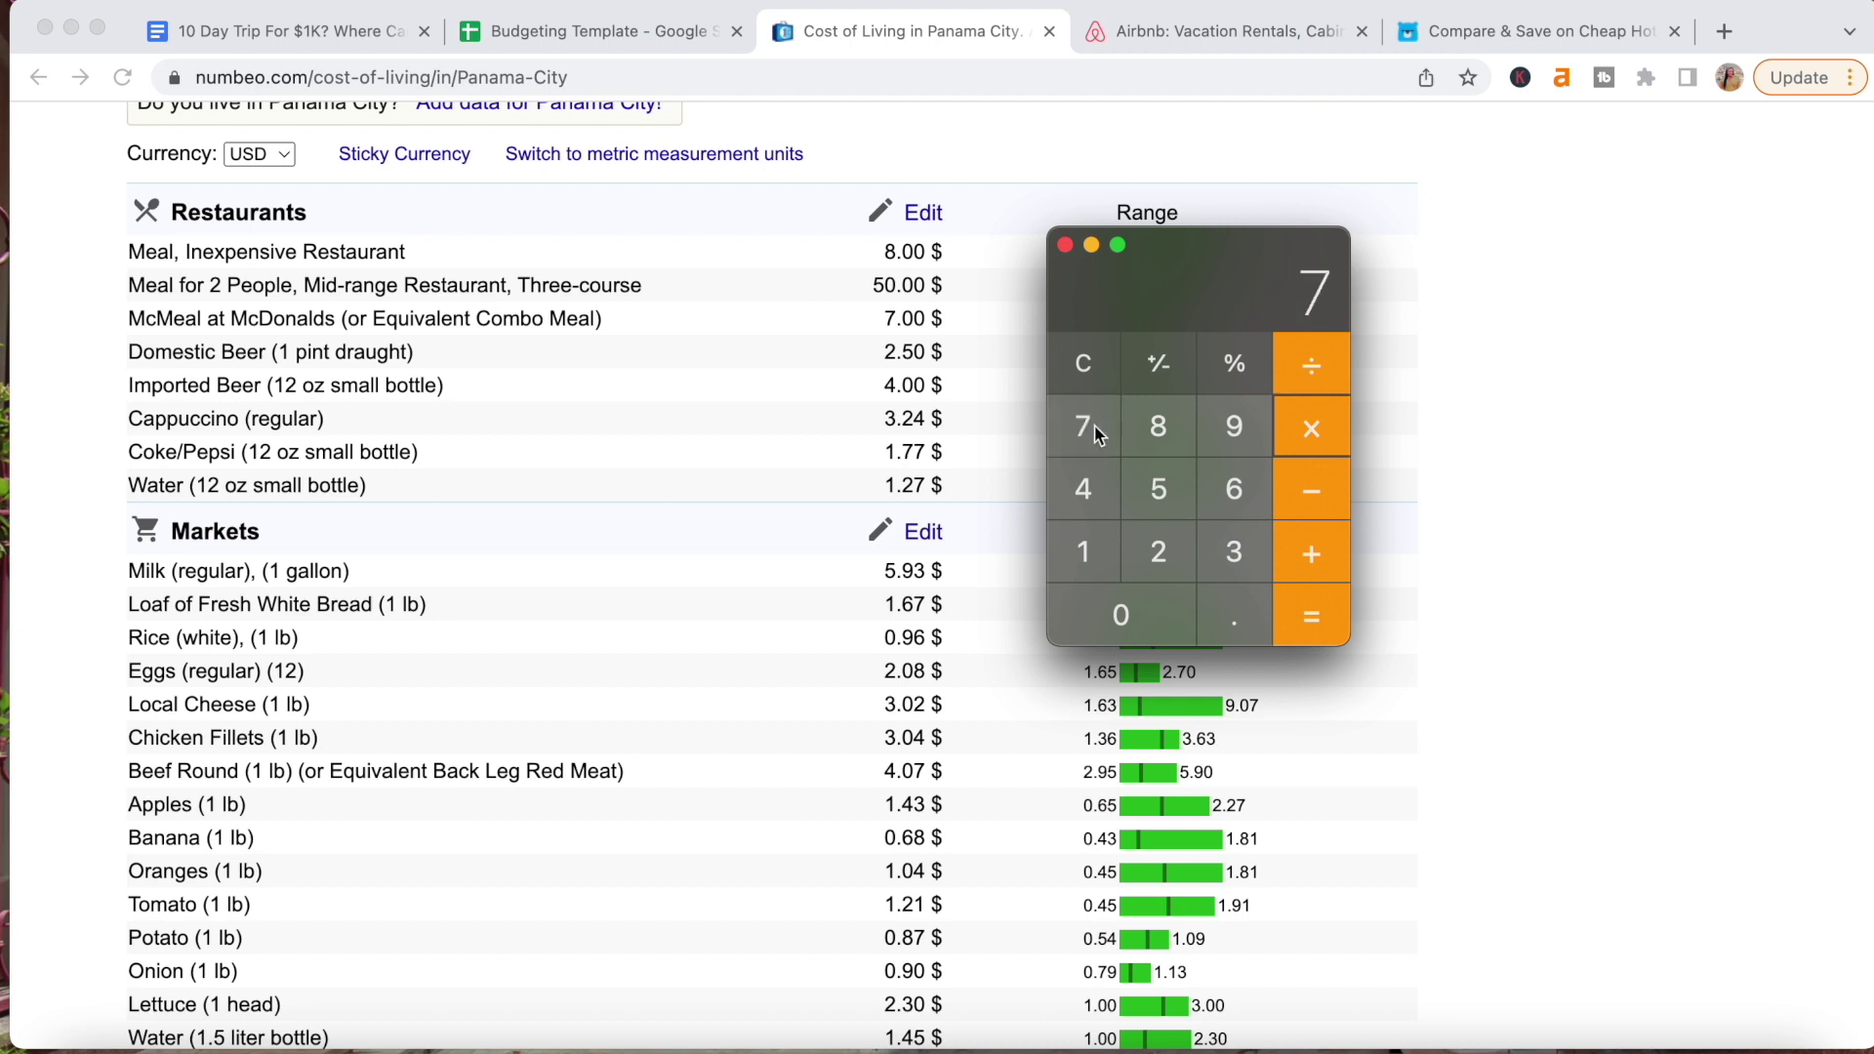
{"action": "left_click", "coordinate": [1304, 611]}
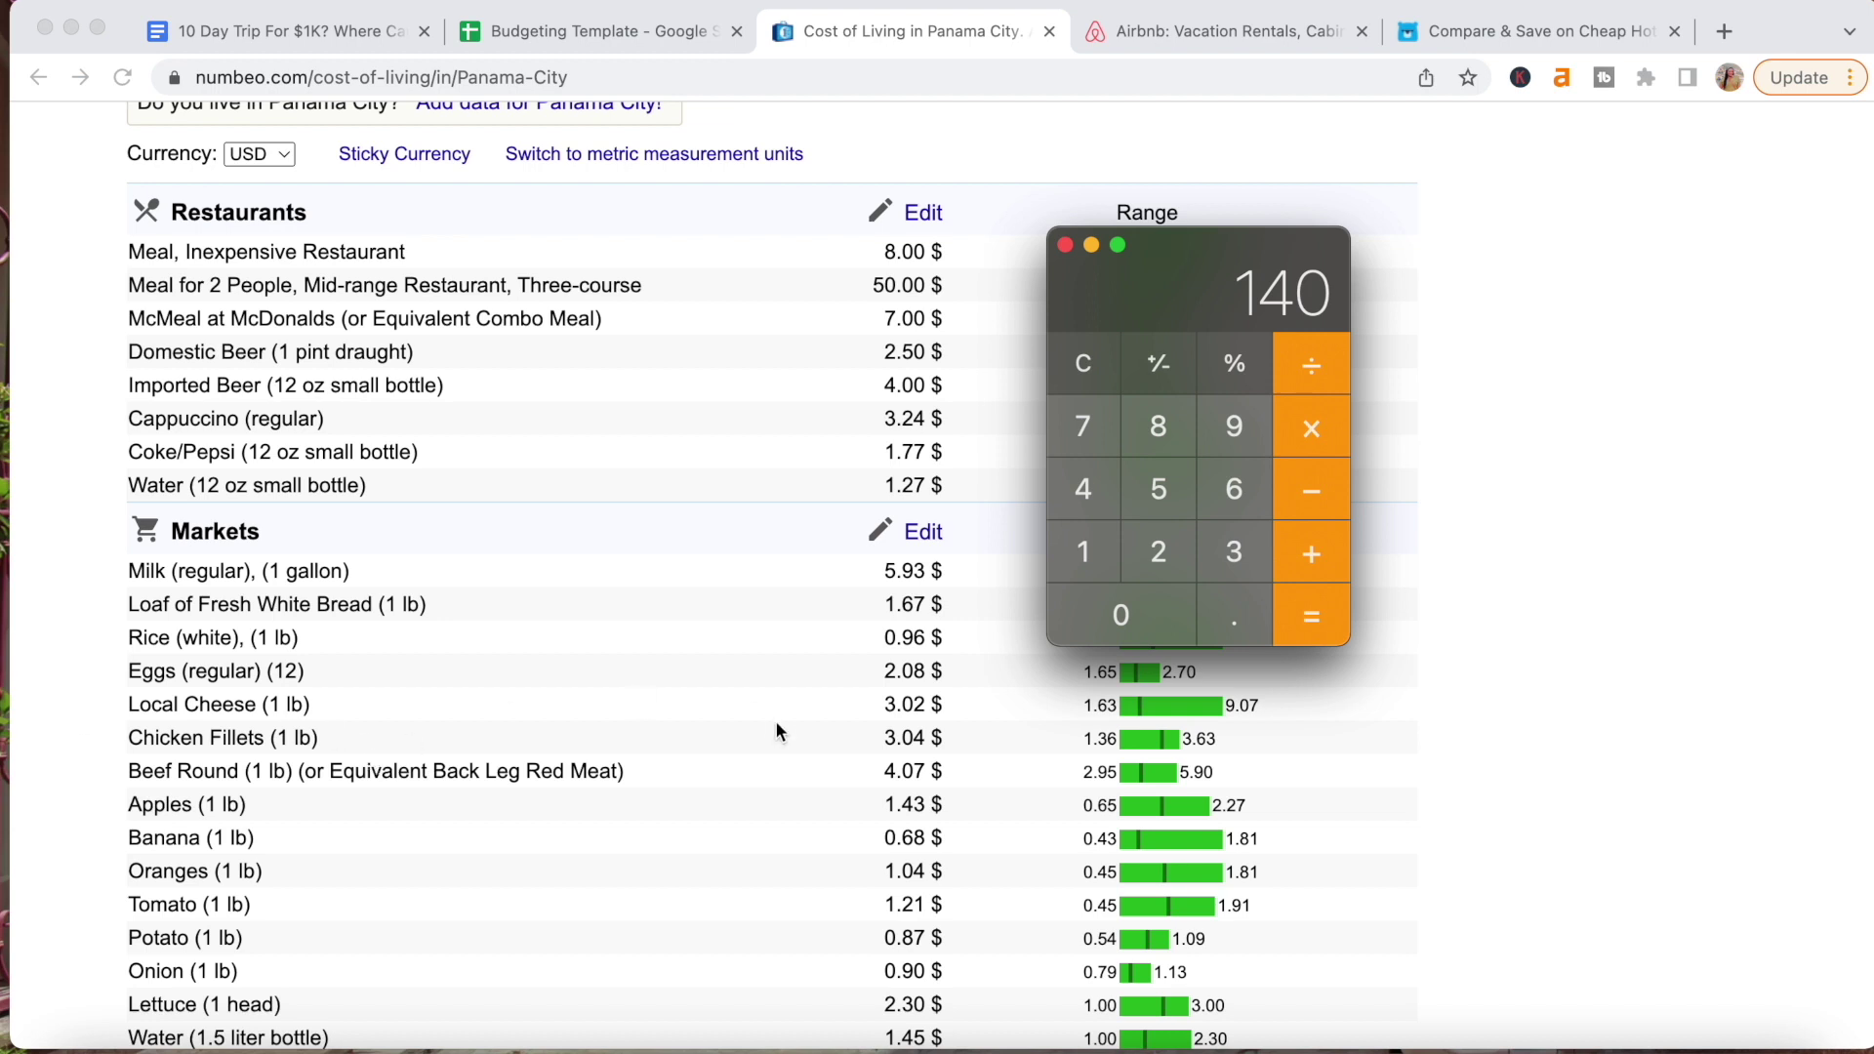
{"action": "left_click", "coordinate": [1320, 556]}
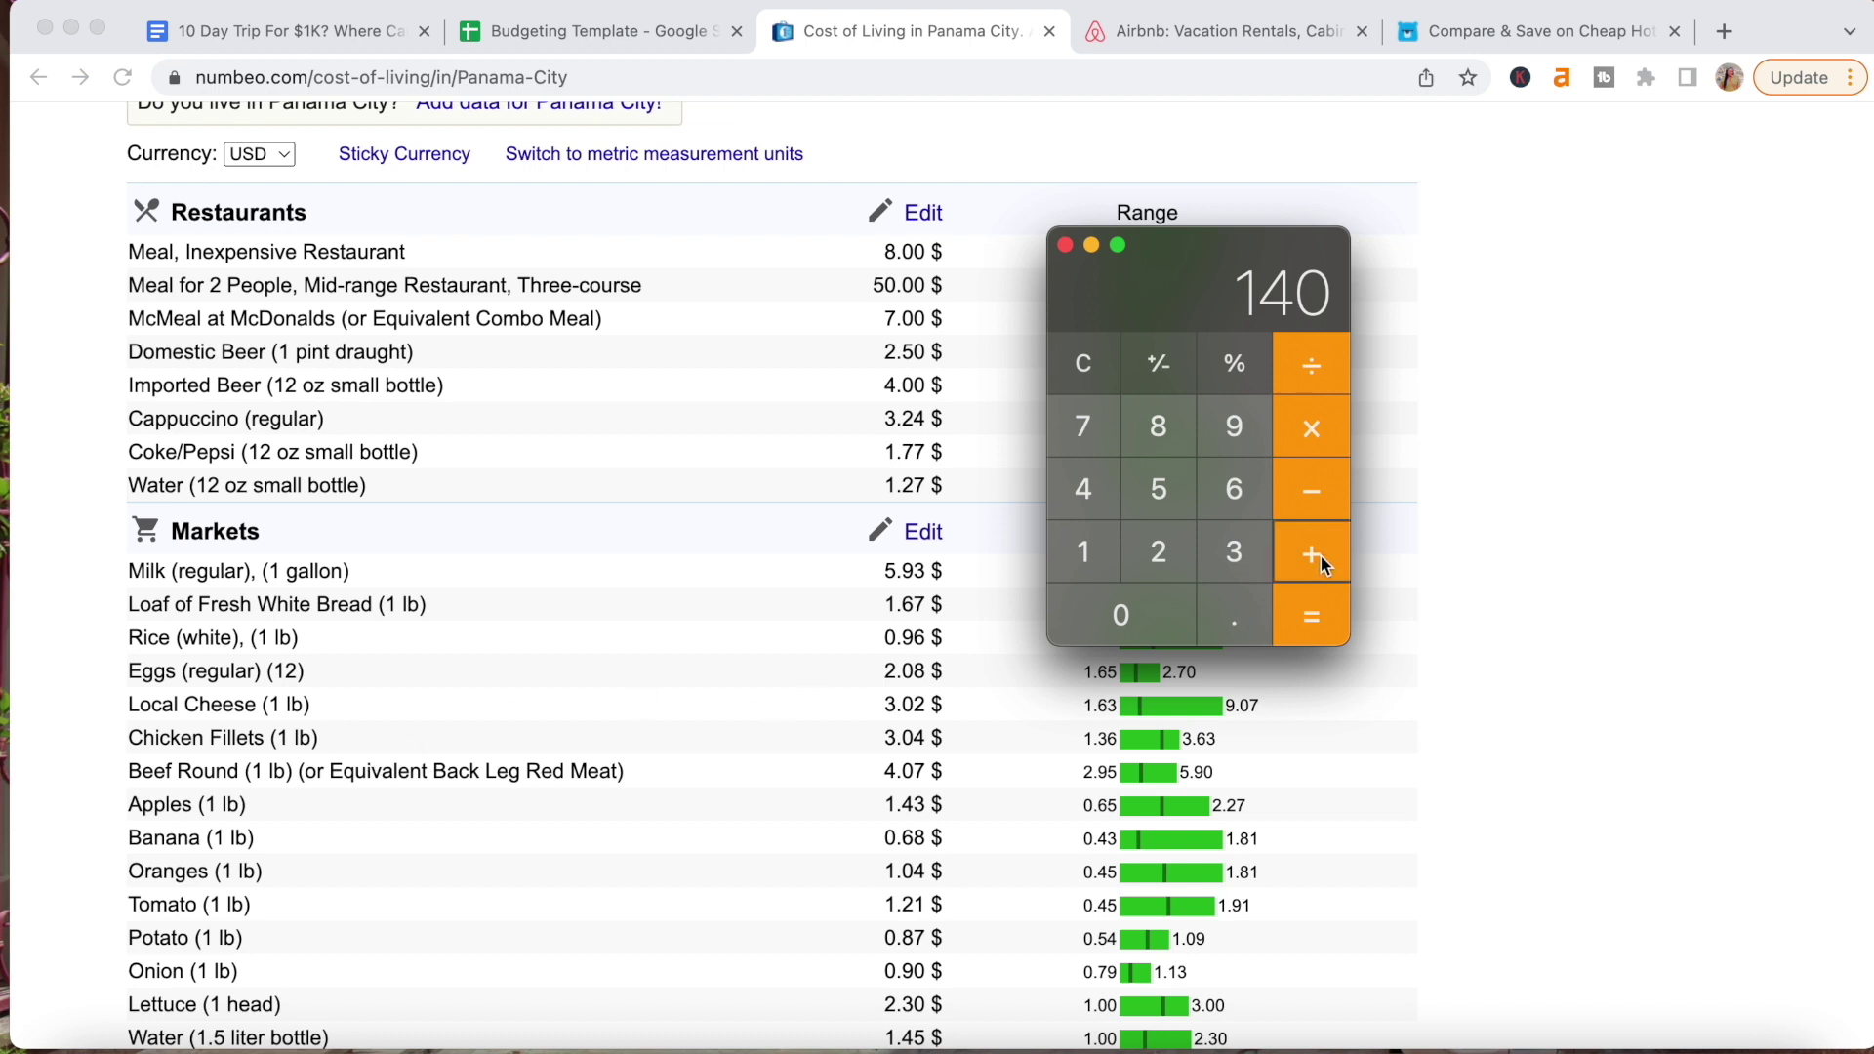
{"action": "left_click", "coordinate": [1090, 564]}
{"action": "left_click", "coordinate": [1171, 489]}
{"action": "left_click", "coordinate": [1310, 617]}
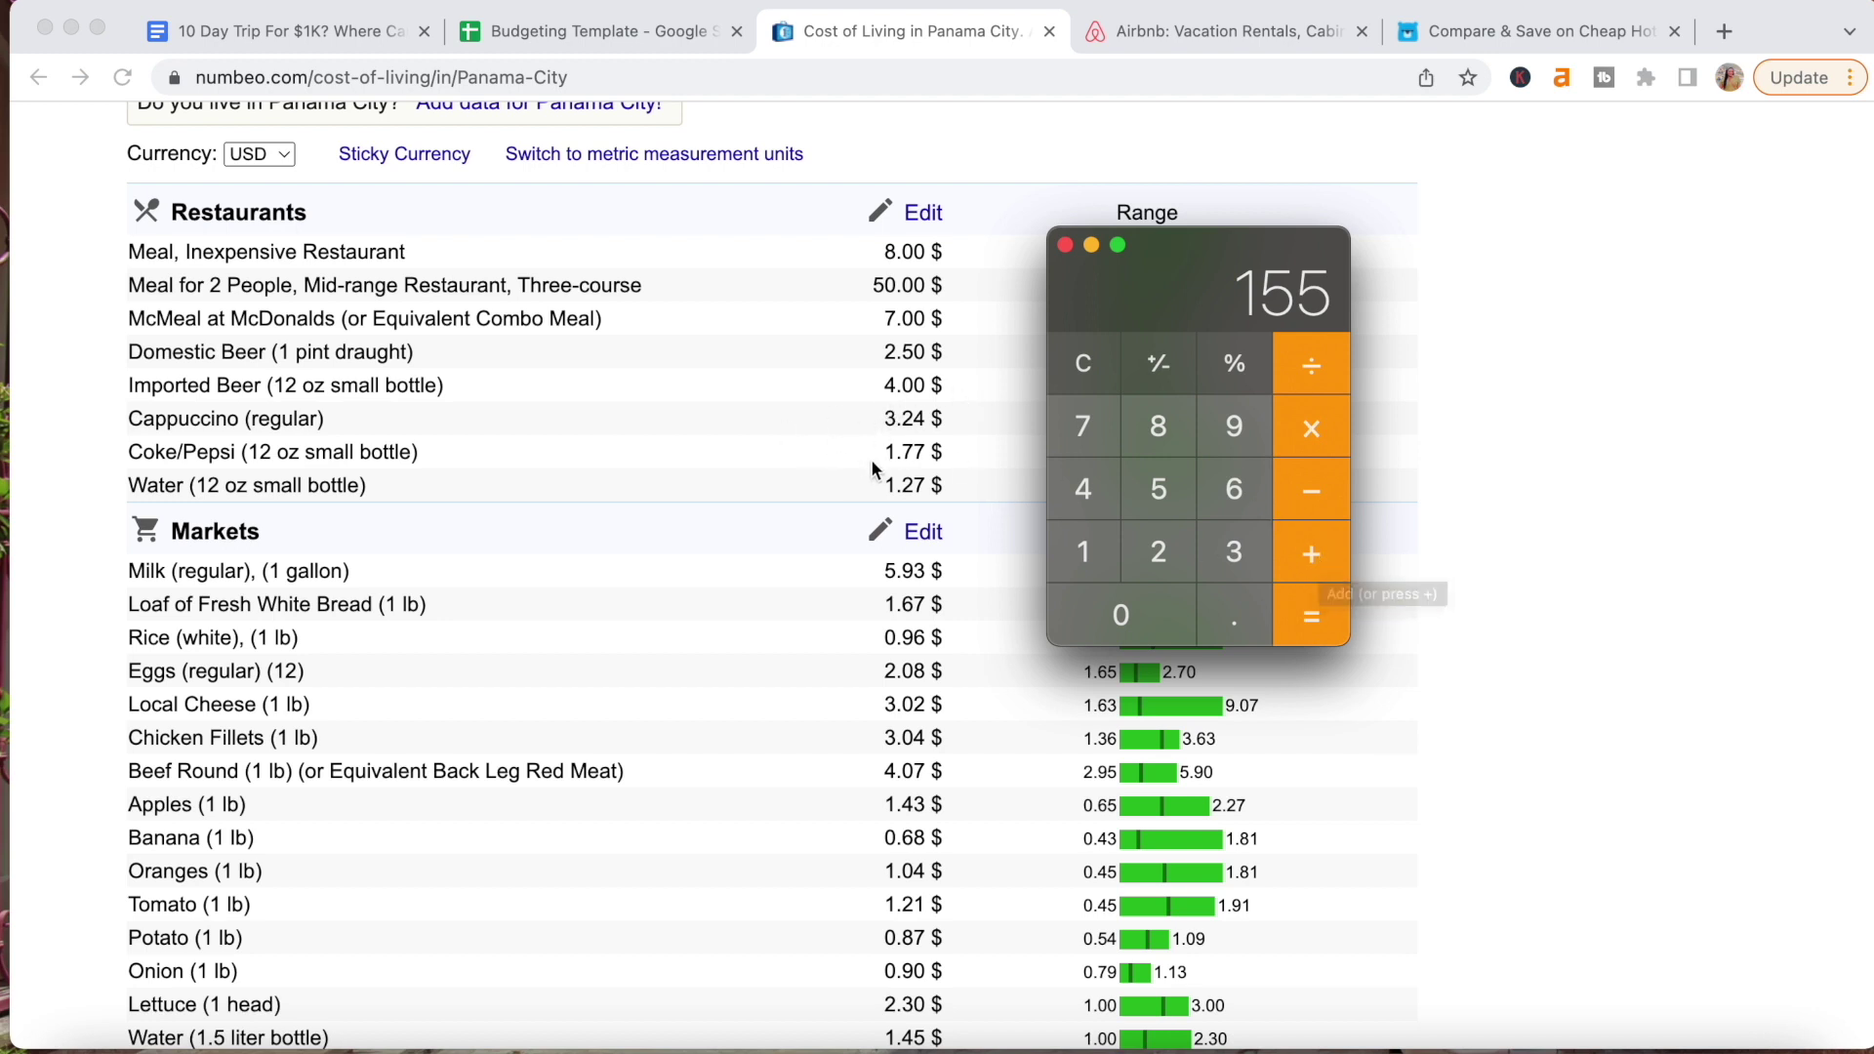
{"action": "left_click", "coordinate": [1312, 550]}
{"action": "left_click", "coordinate": [1185, 490]}
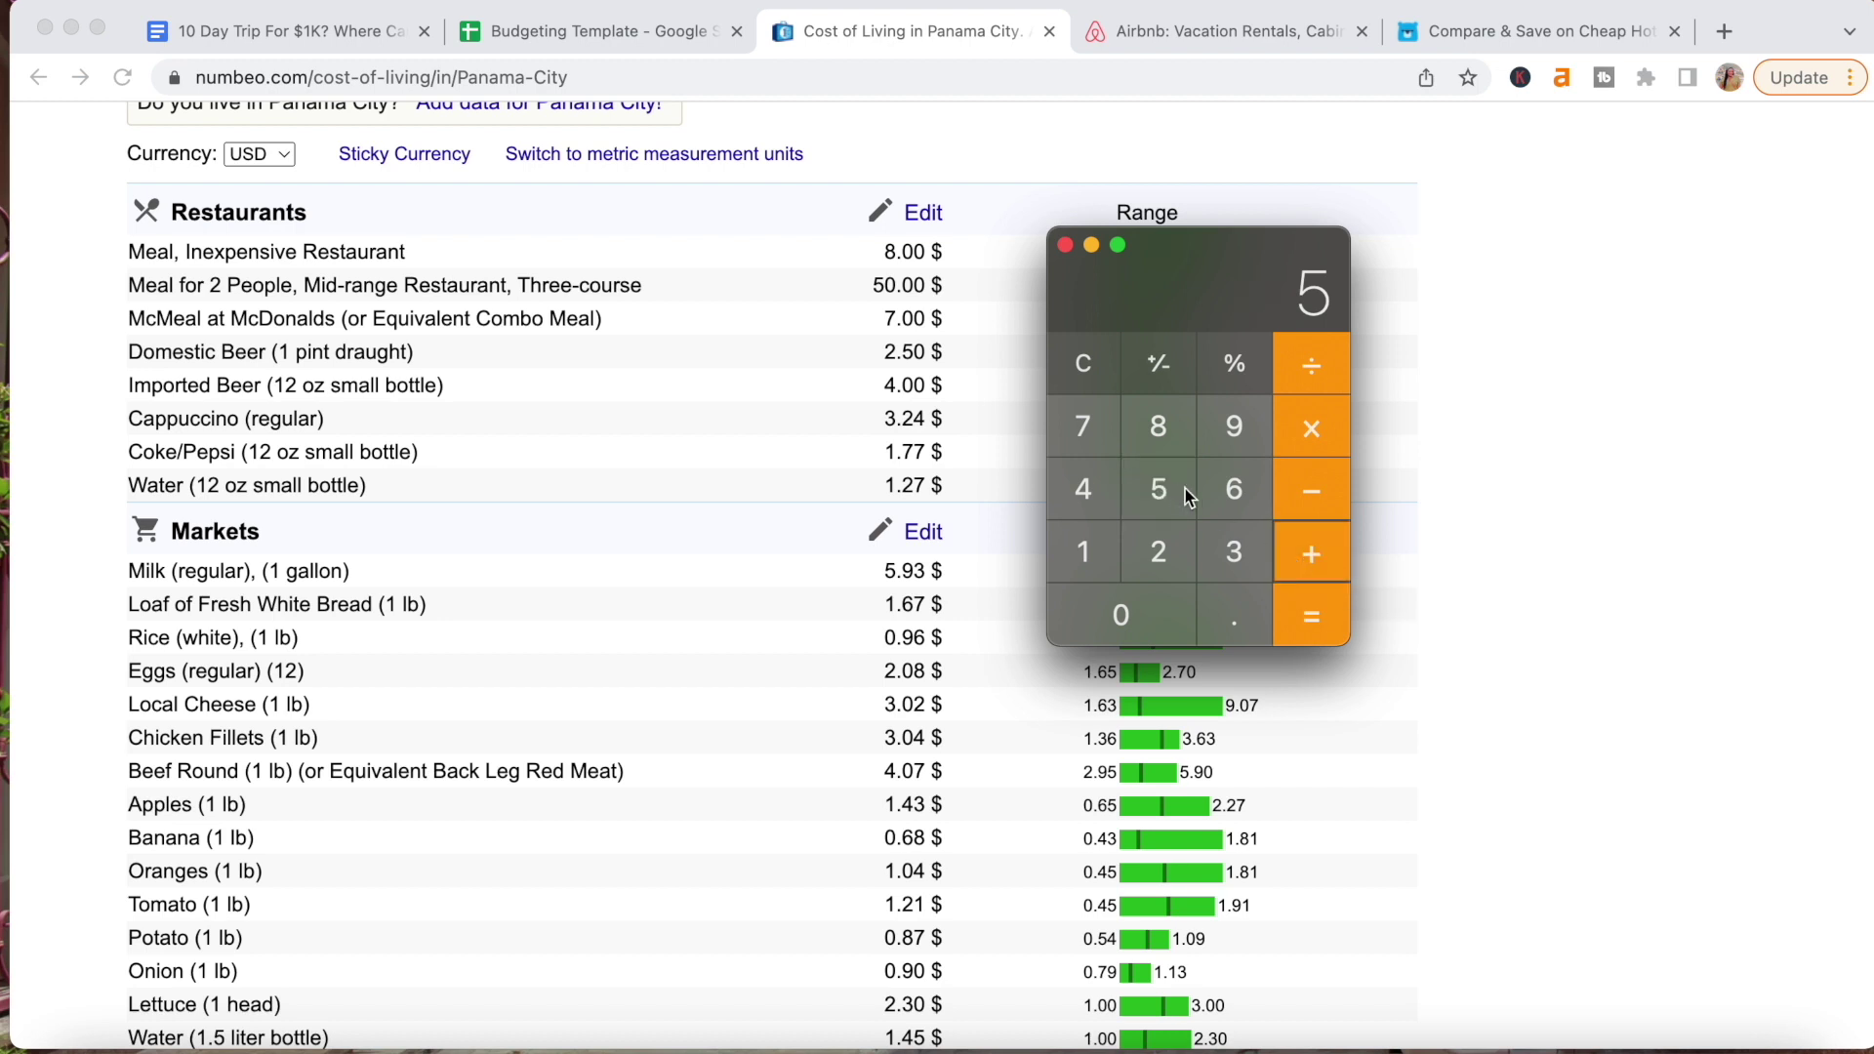
{"action": "left_click", "coordinate": [1310, 571]}
{"action": "left_click", "coordinate": [1162, 492]}
{"action": "left_click", "coordinate": [1308, 615]}
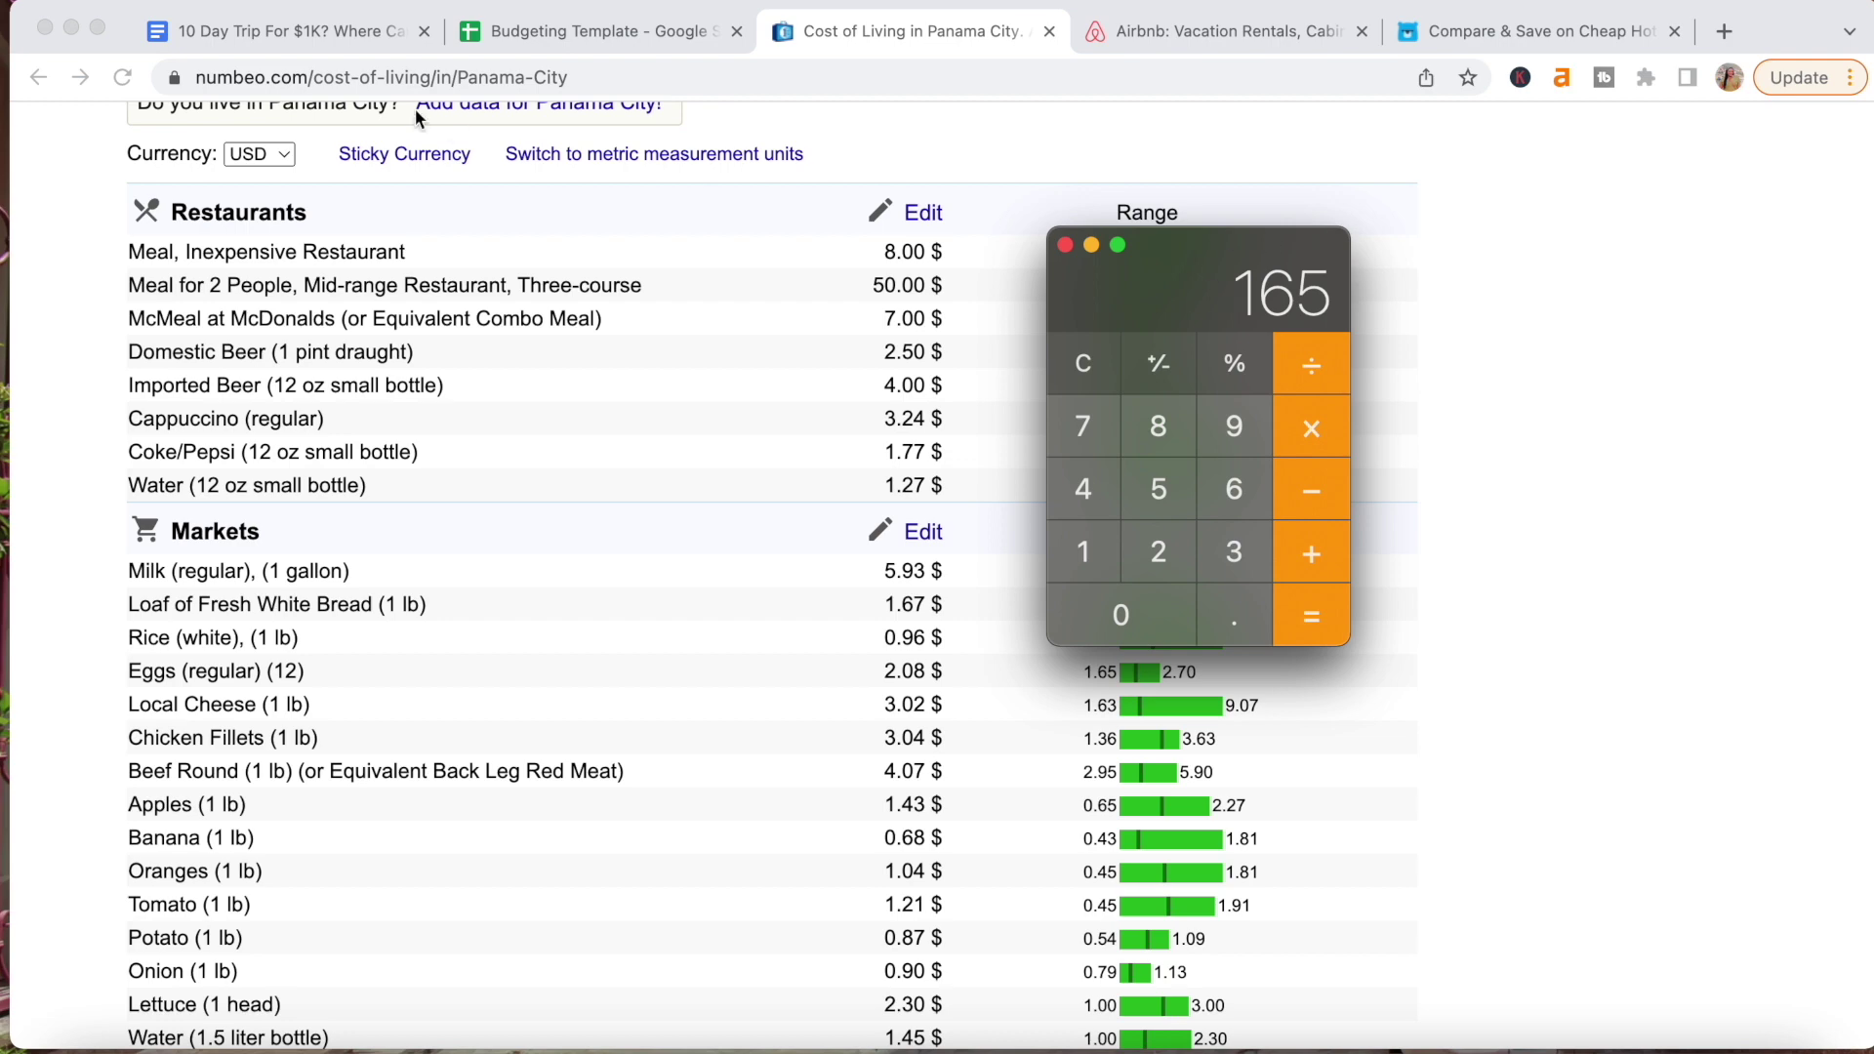
Enter 165 as the Meals cost in B10 of the Budgeting Template.
{"action": "left_click", "coordinate": [549, 35]}
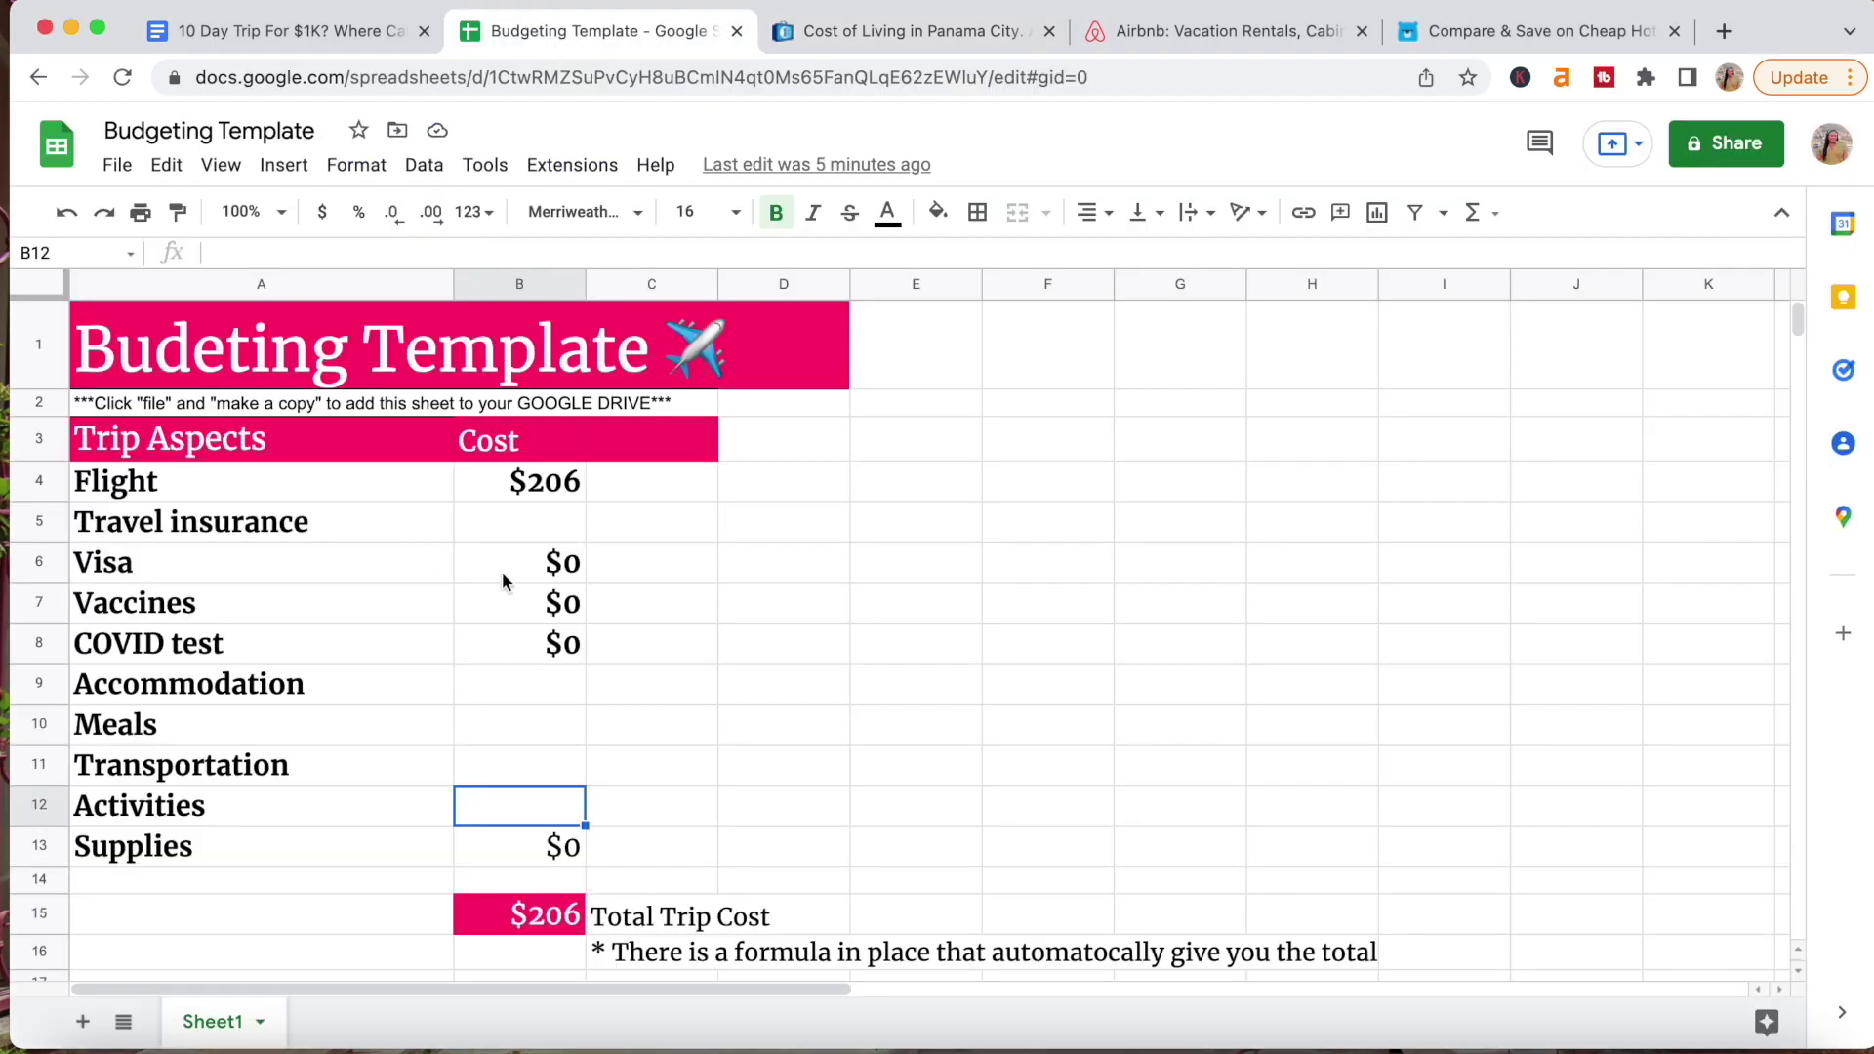
{"action": "left_click", "coordinate": [531, 732]}
{"action": "type", "text": "165"}
{"action": "left_click", "coordinate": [664, 815]}
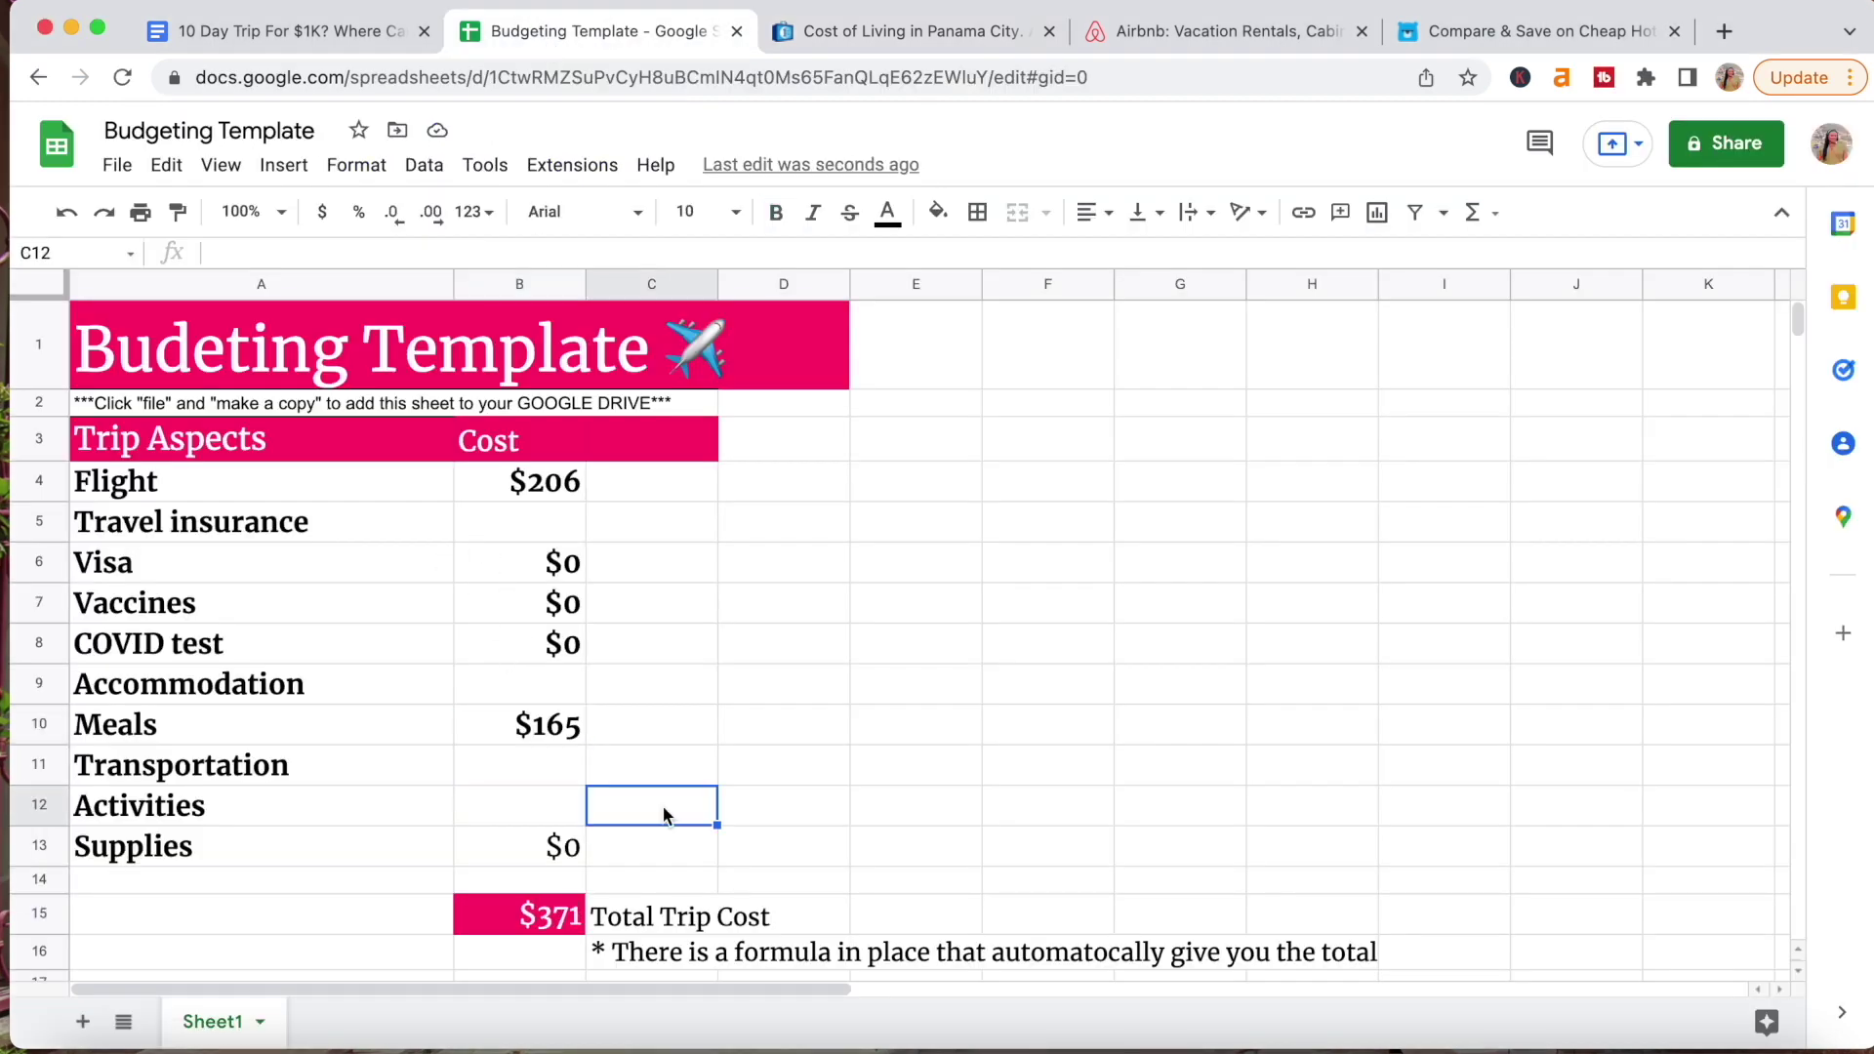
{"action": "left_click", "coordinate": [908, 35]}
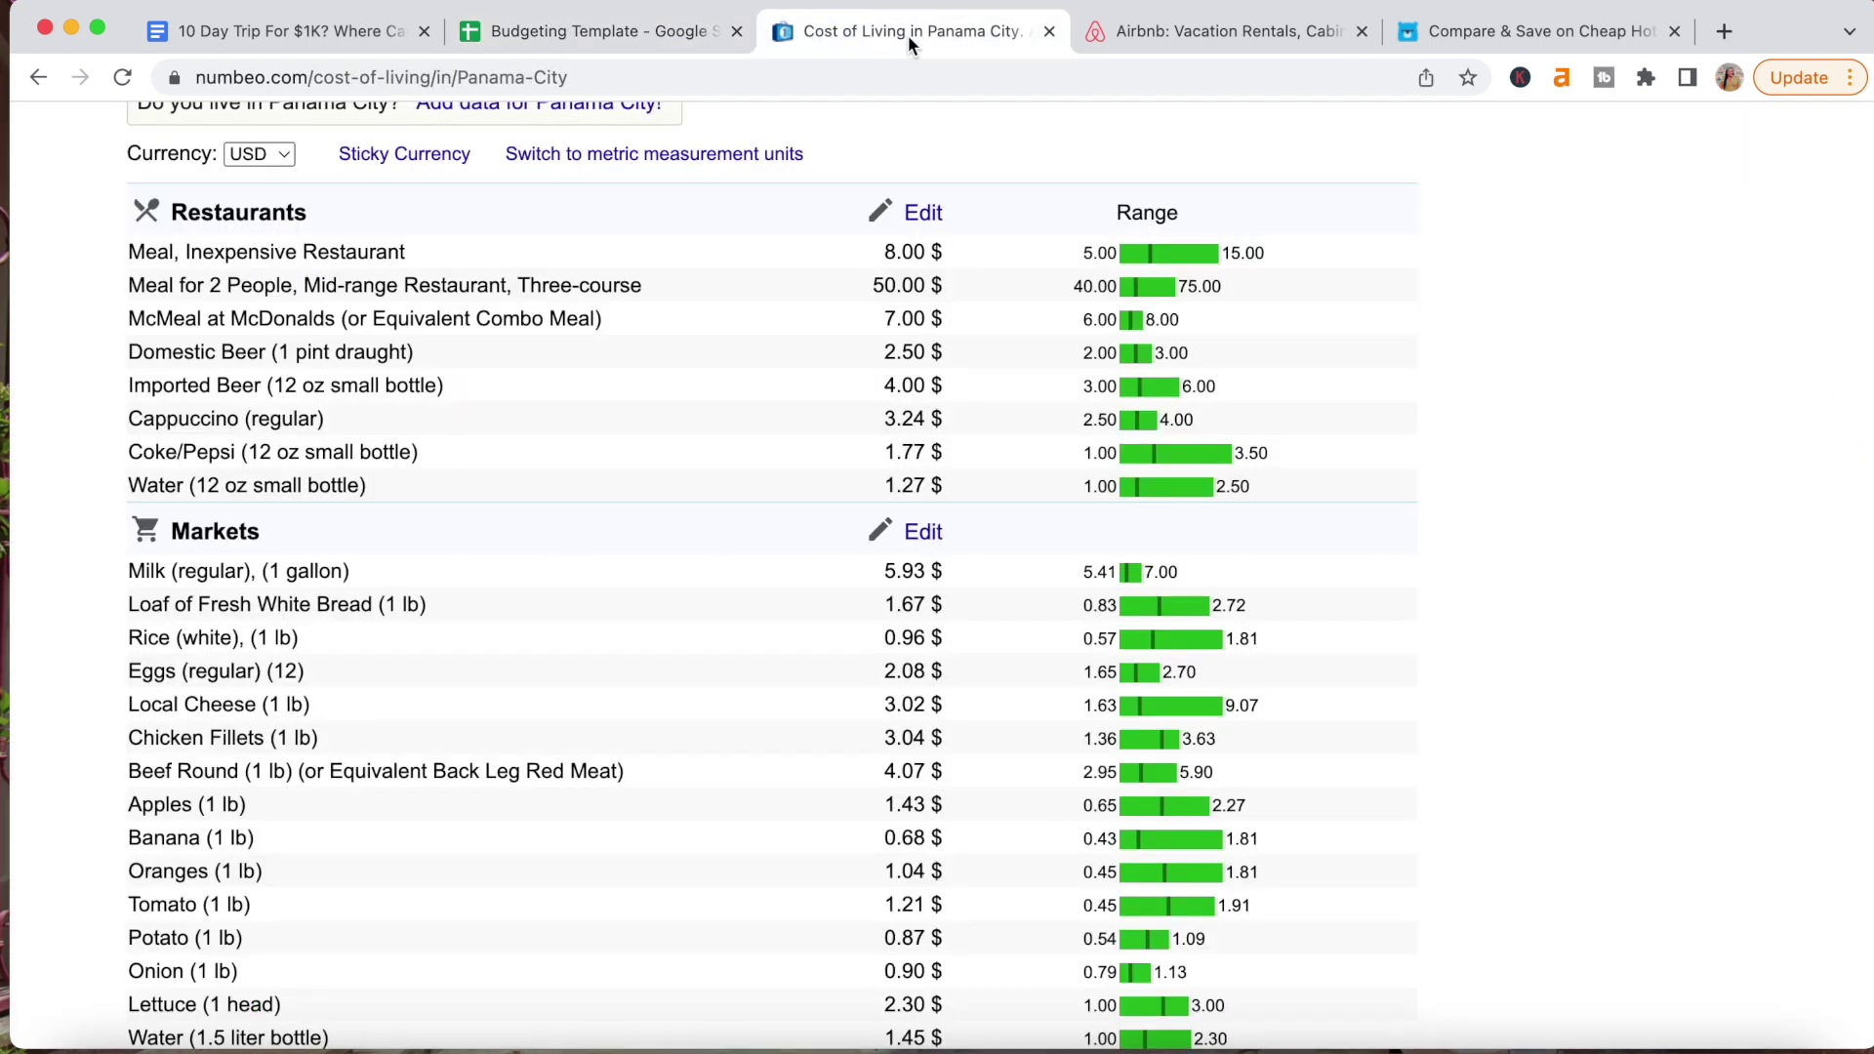
Check Panama City's transportation prices, noting the 0.25 one-way ticket.
{"action": "scroll", "coordinate": [268, 531], "scroll_direction": "down", "scroll_amount": 8}
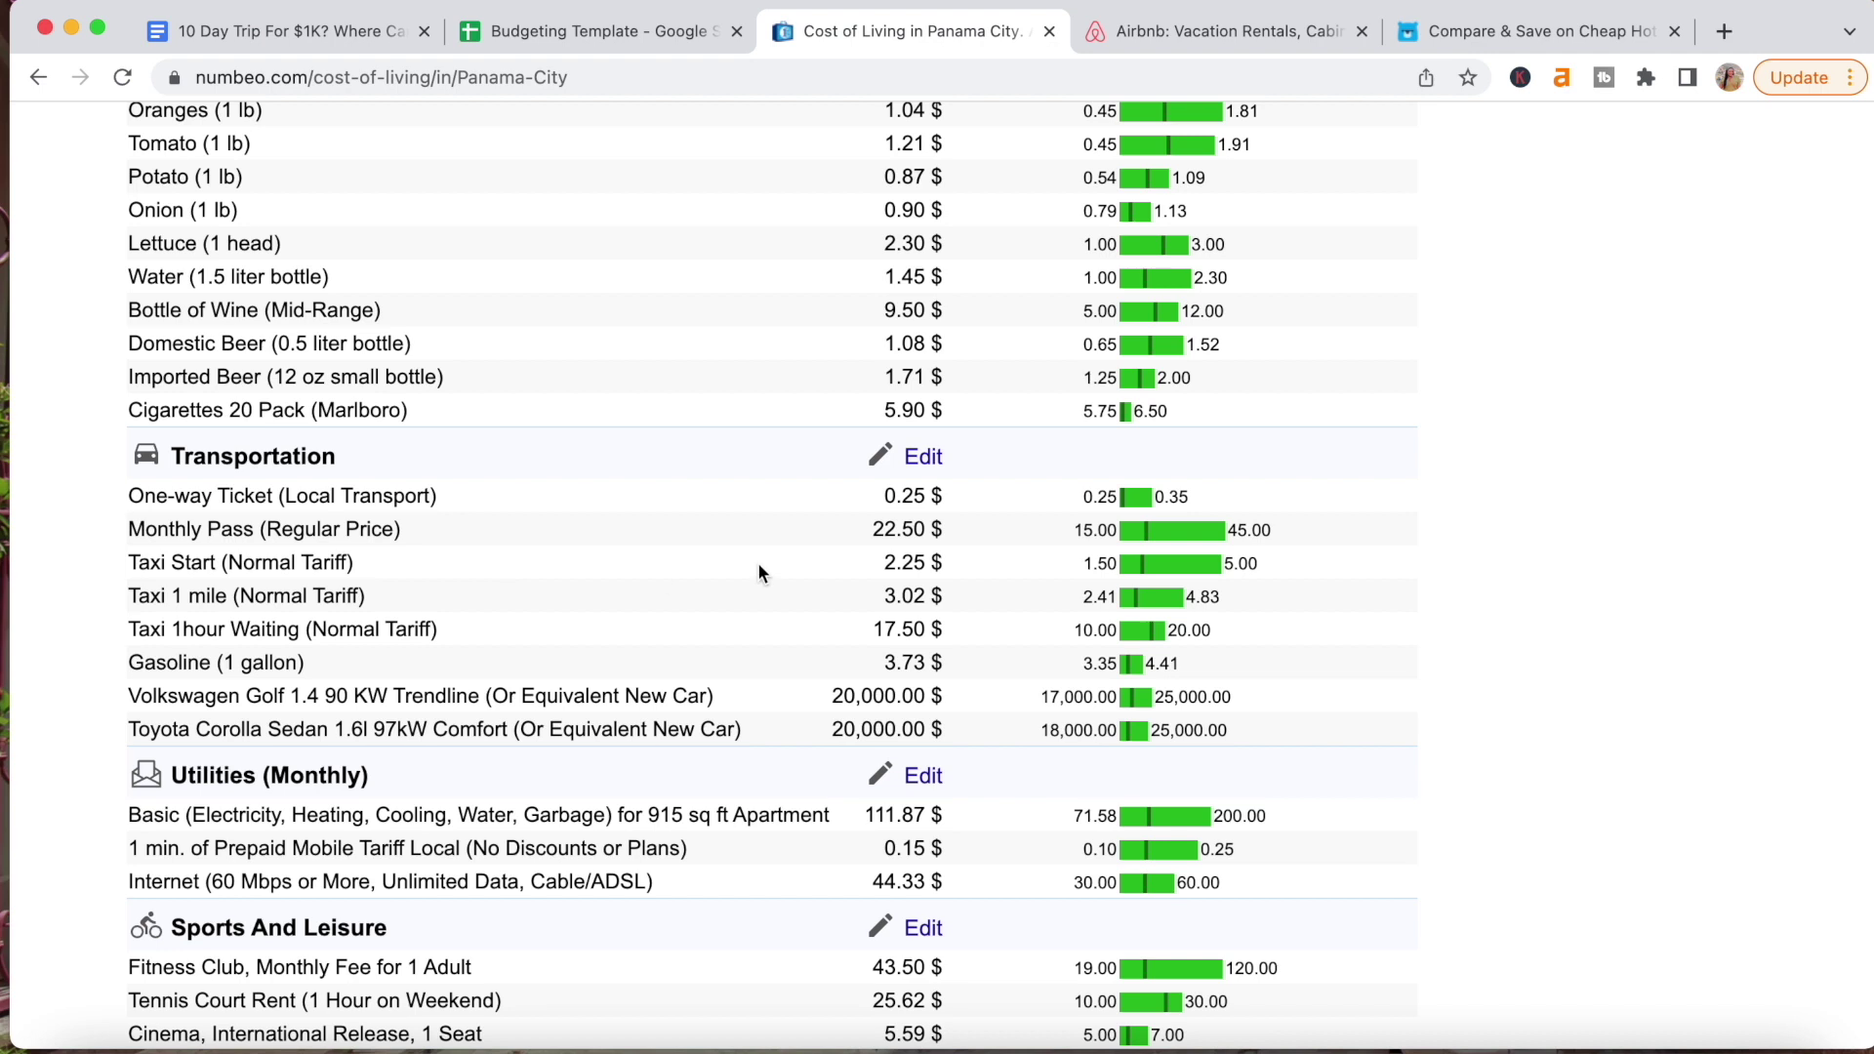
{"action": "left_click_drag", "start_coordinate": [884, 496], "coordinate": [925, 500]}
{"action": "left_click", "coordinate": [120, 589]}
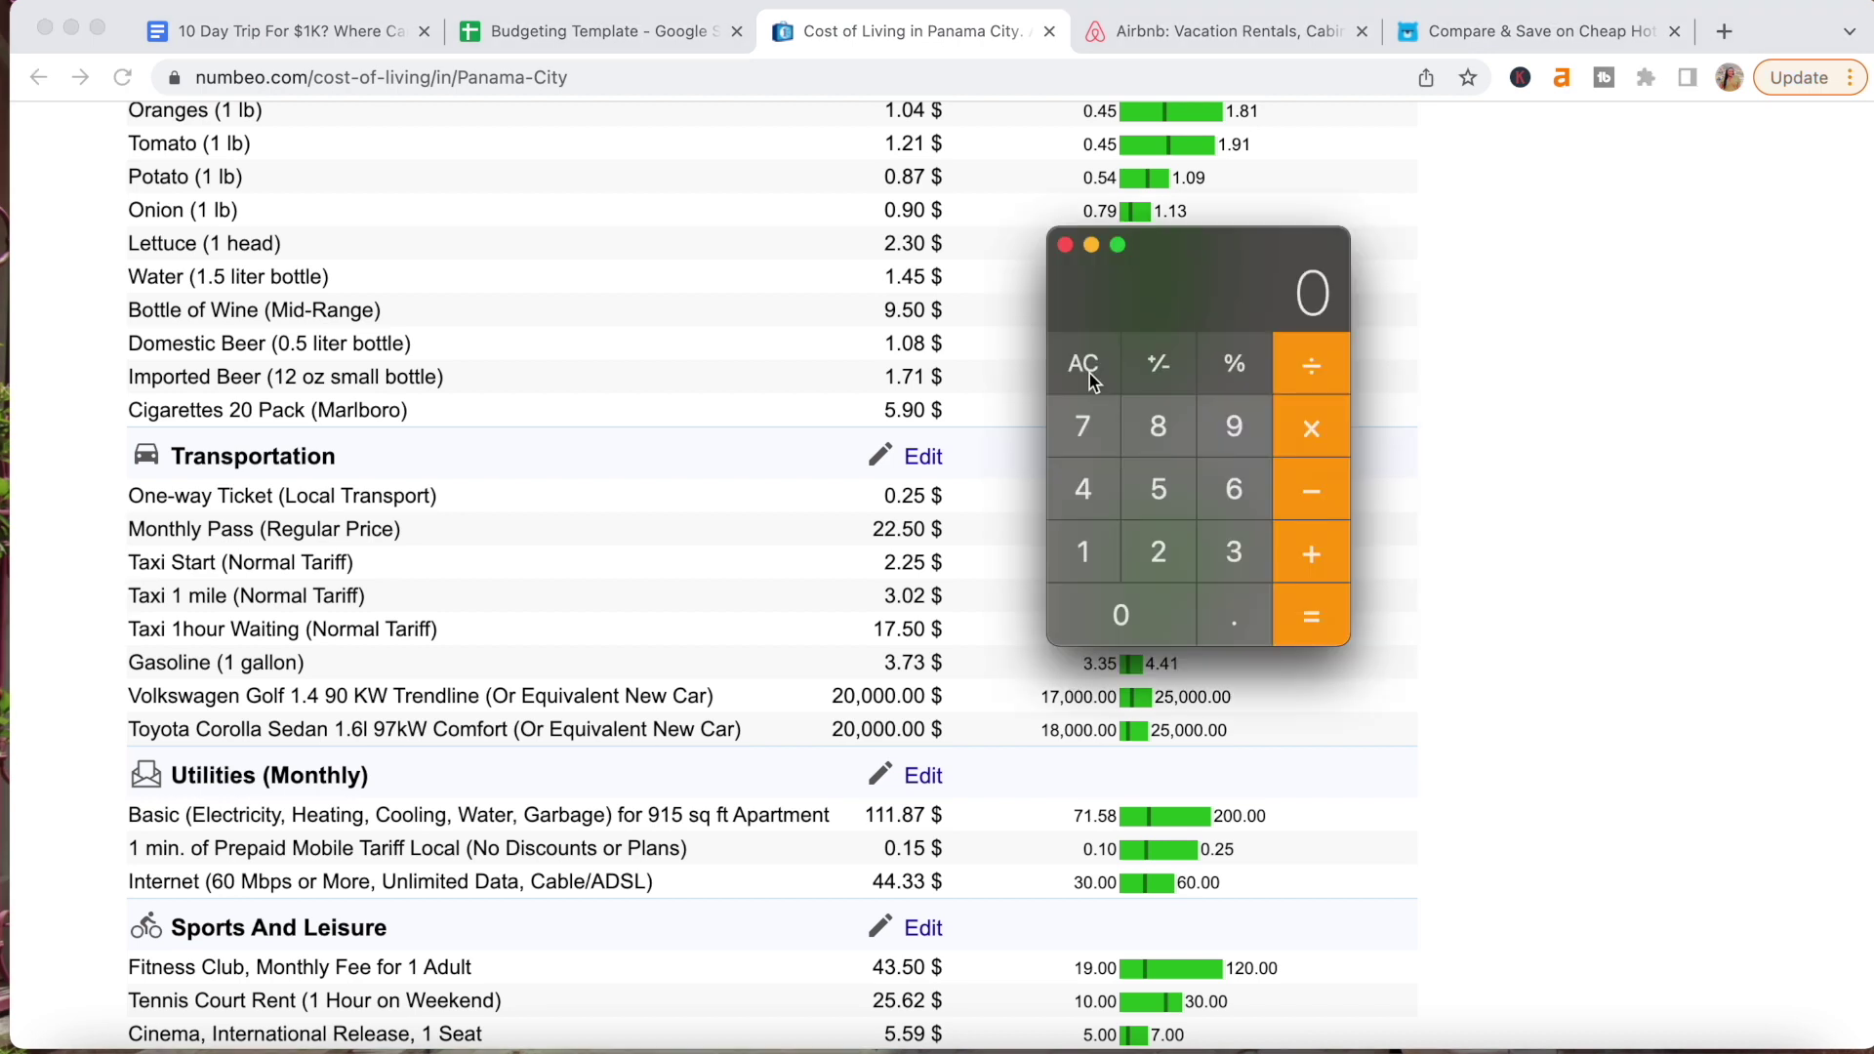
Compute a 10 × 7 = 70 transport budget in Calculator.
{"action": "left_click", "coordinate": [1087, 549]}
{"action": "left_click", "coordinate": [1120, 615]}
{"action": "left_click", "coordinate": [1320, 426]}
{"action": "left_click", "coordinate": [1103, 437]}
{"action": "left_click", "coordinate": [1335, 629]}
{"action": "left_click", "coordinate": [557, 35]}
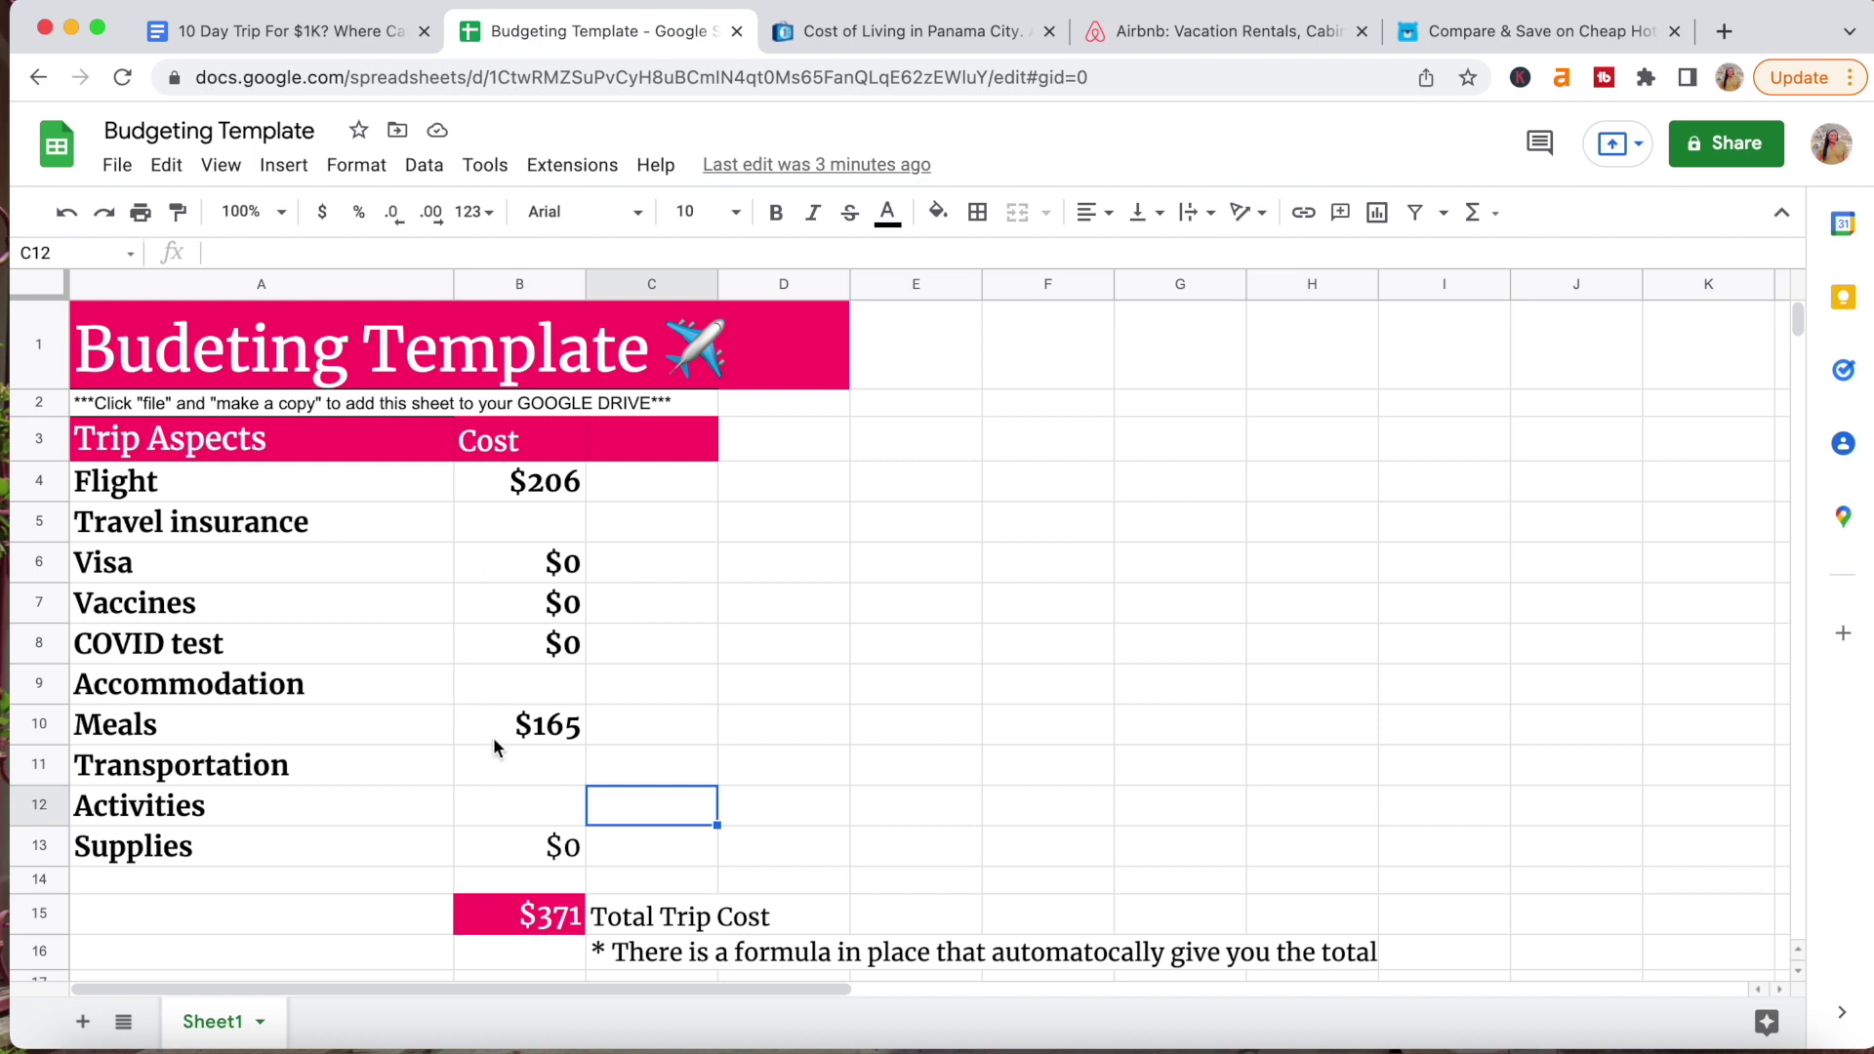
Enter 70 as the Transportation cost in cell B11.
{"action": "left_click", "coordinate": [524, 772]}
{"action": "type", "text": "70"}
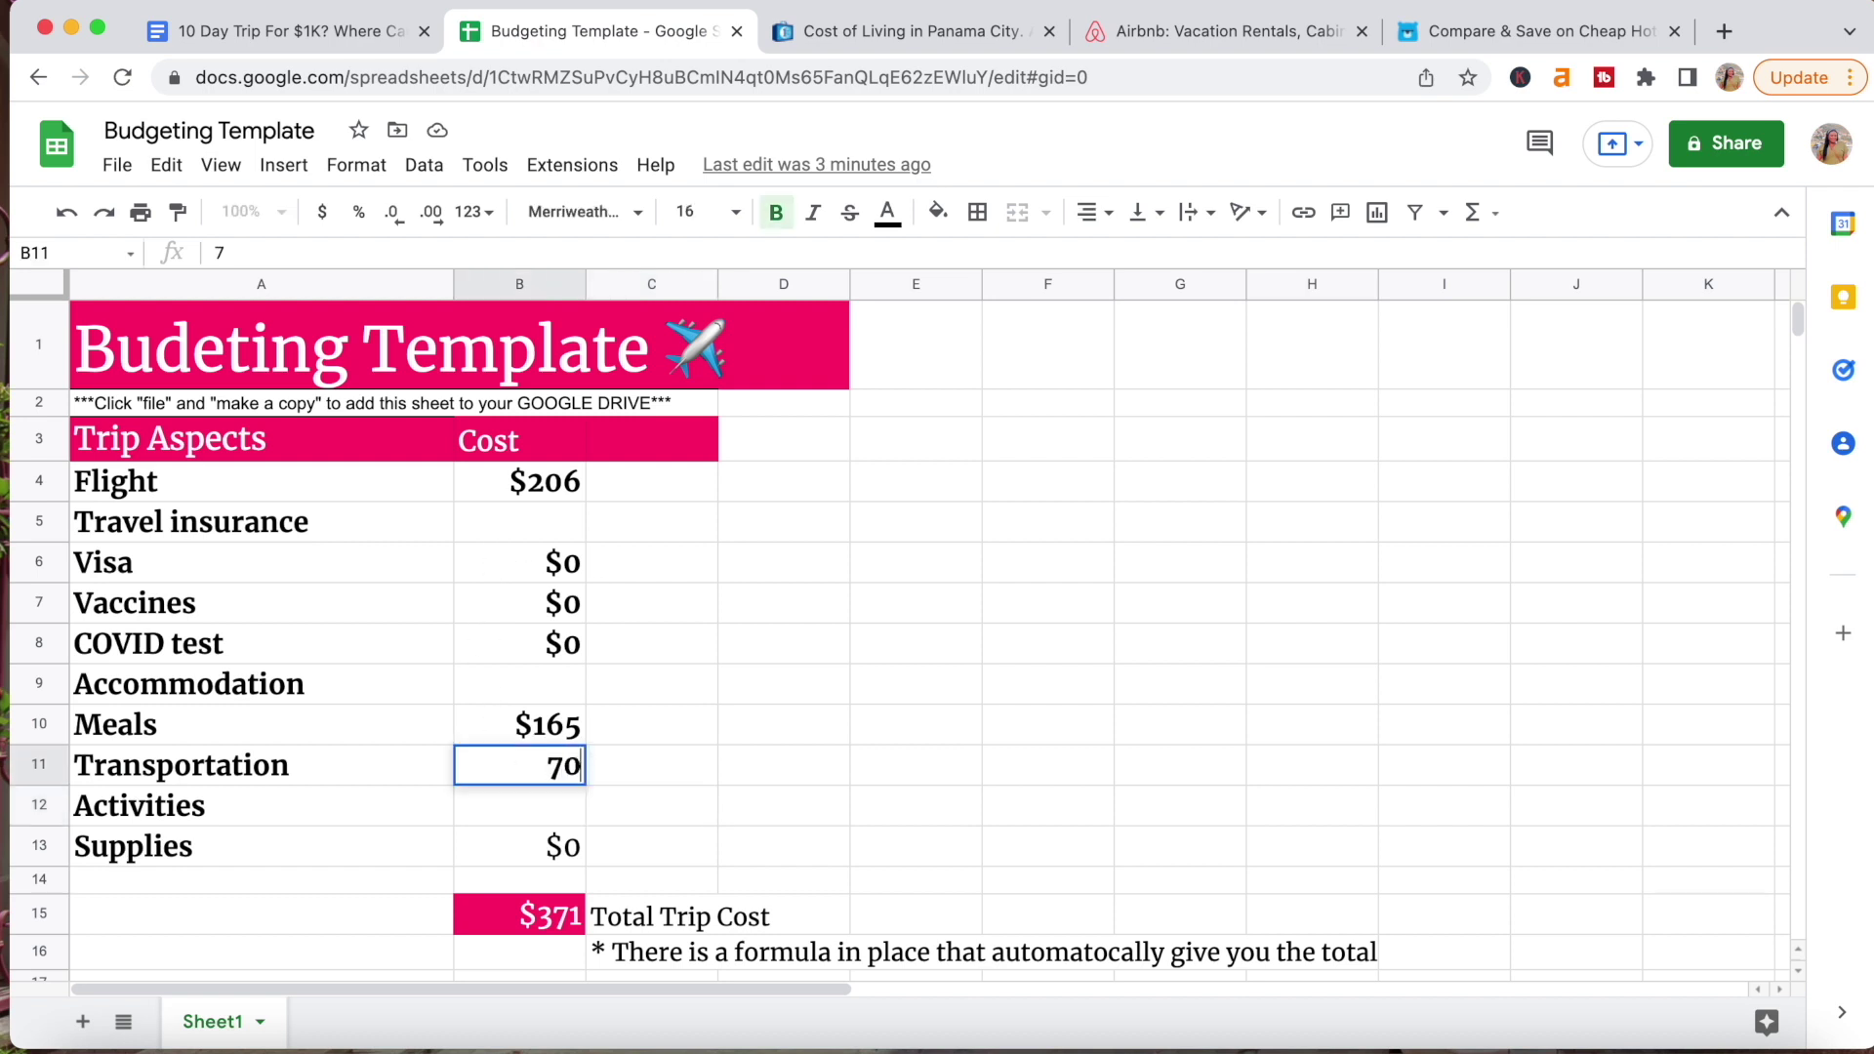
{"action": "left_click", "coordinate": [669, 802]}
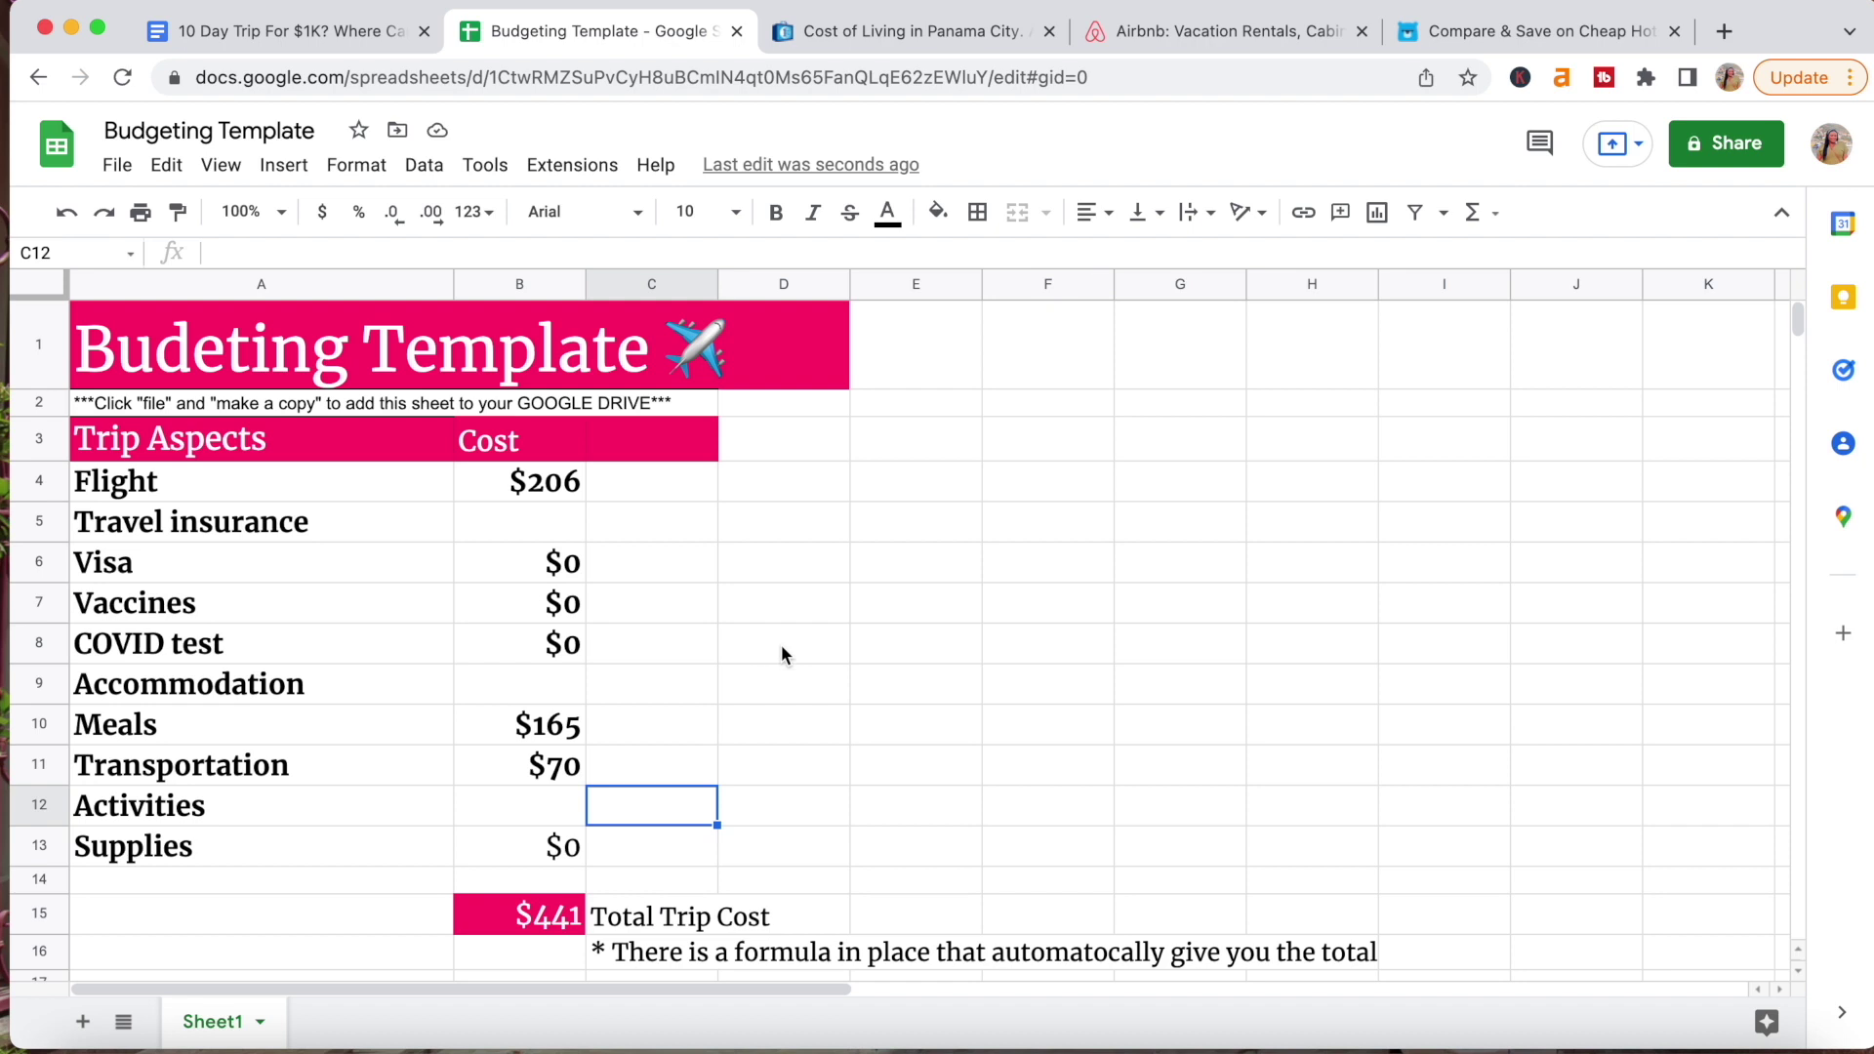
Set Panama City, Panama as the Airbnb search destination.
{"action": "left_click", "coordinate": [1269, 31]}
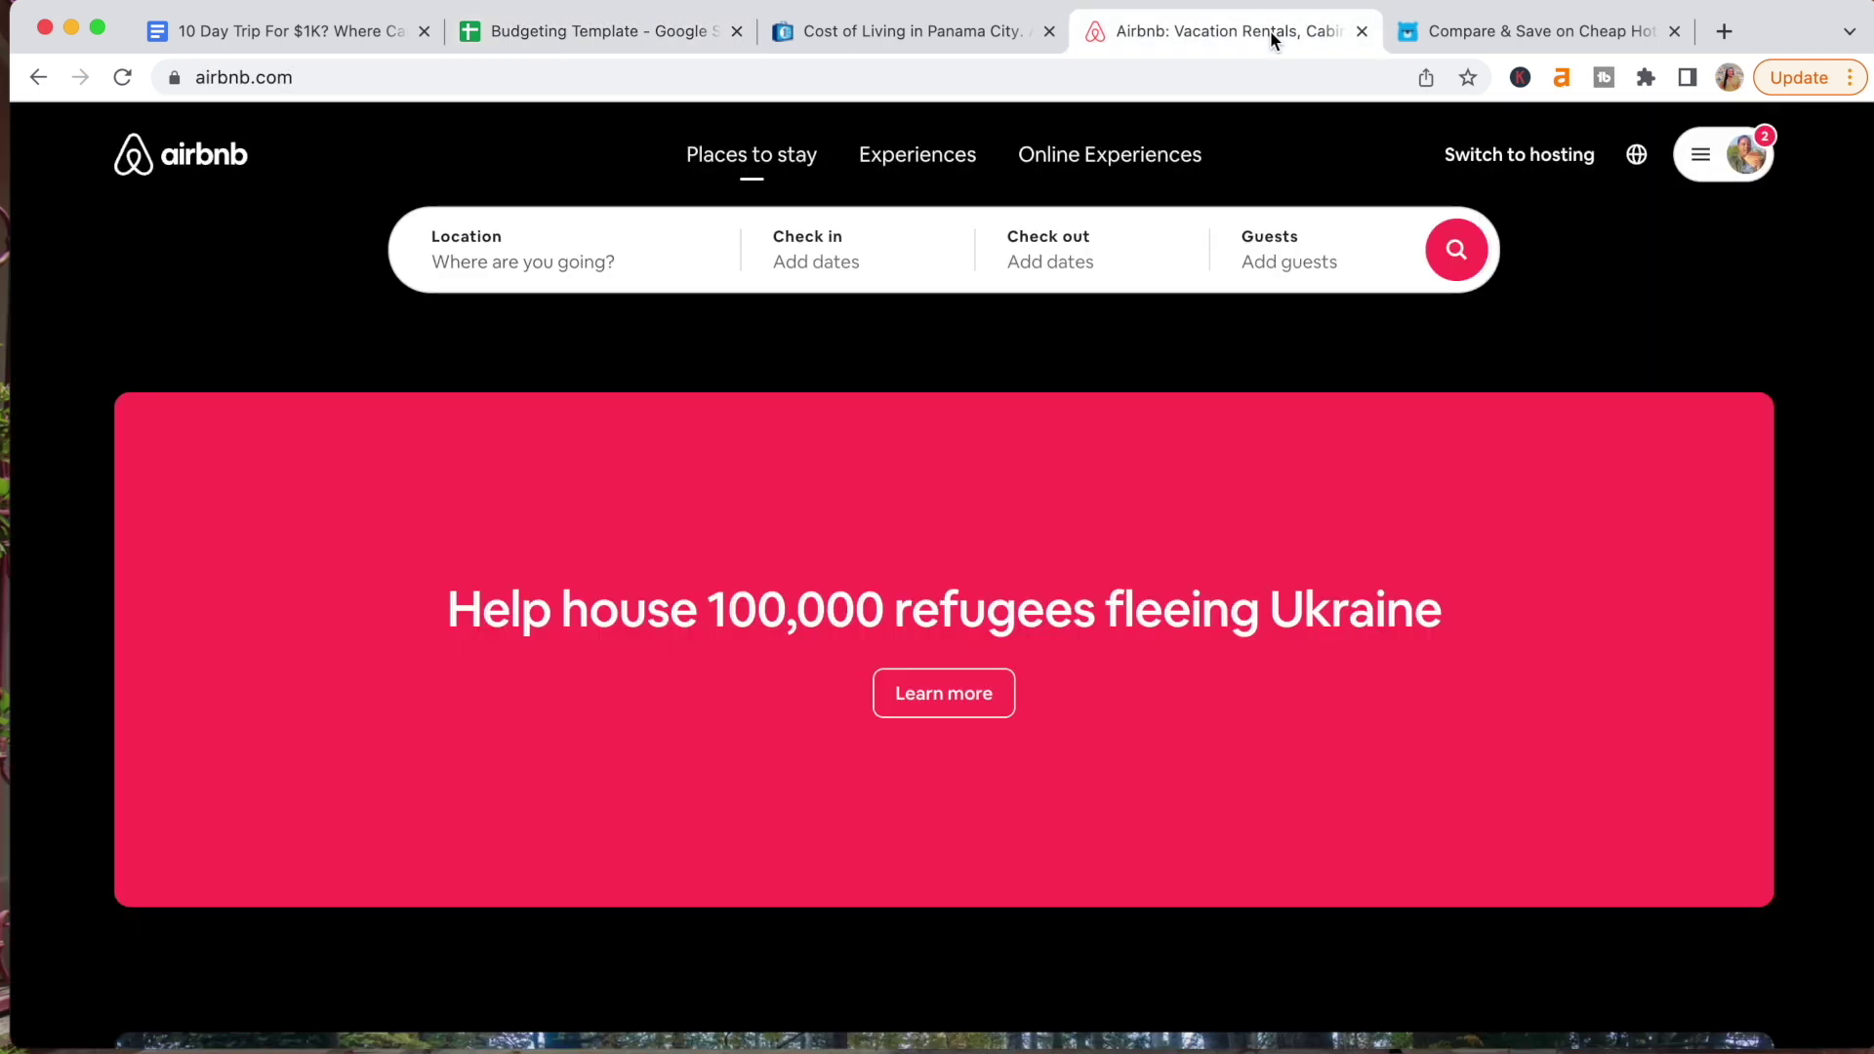
{"action": "left_click", "coordinate": [495, 259]}
{"action": "type", "text": "pan"}
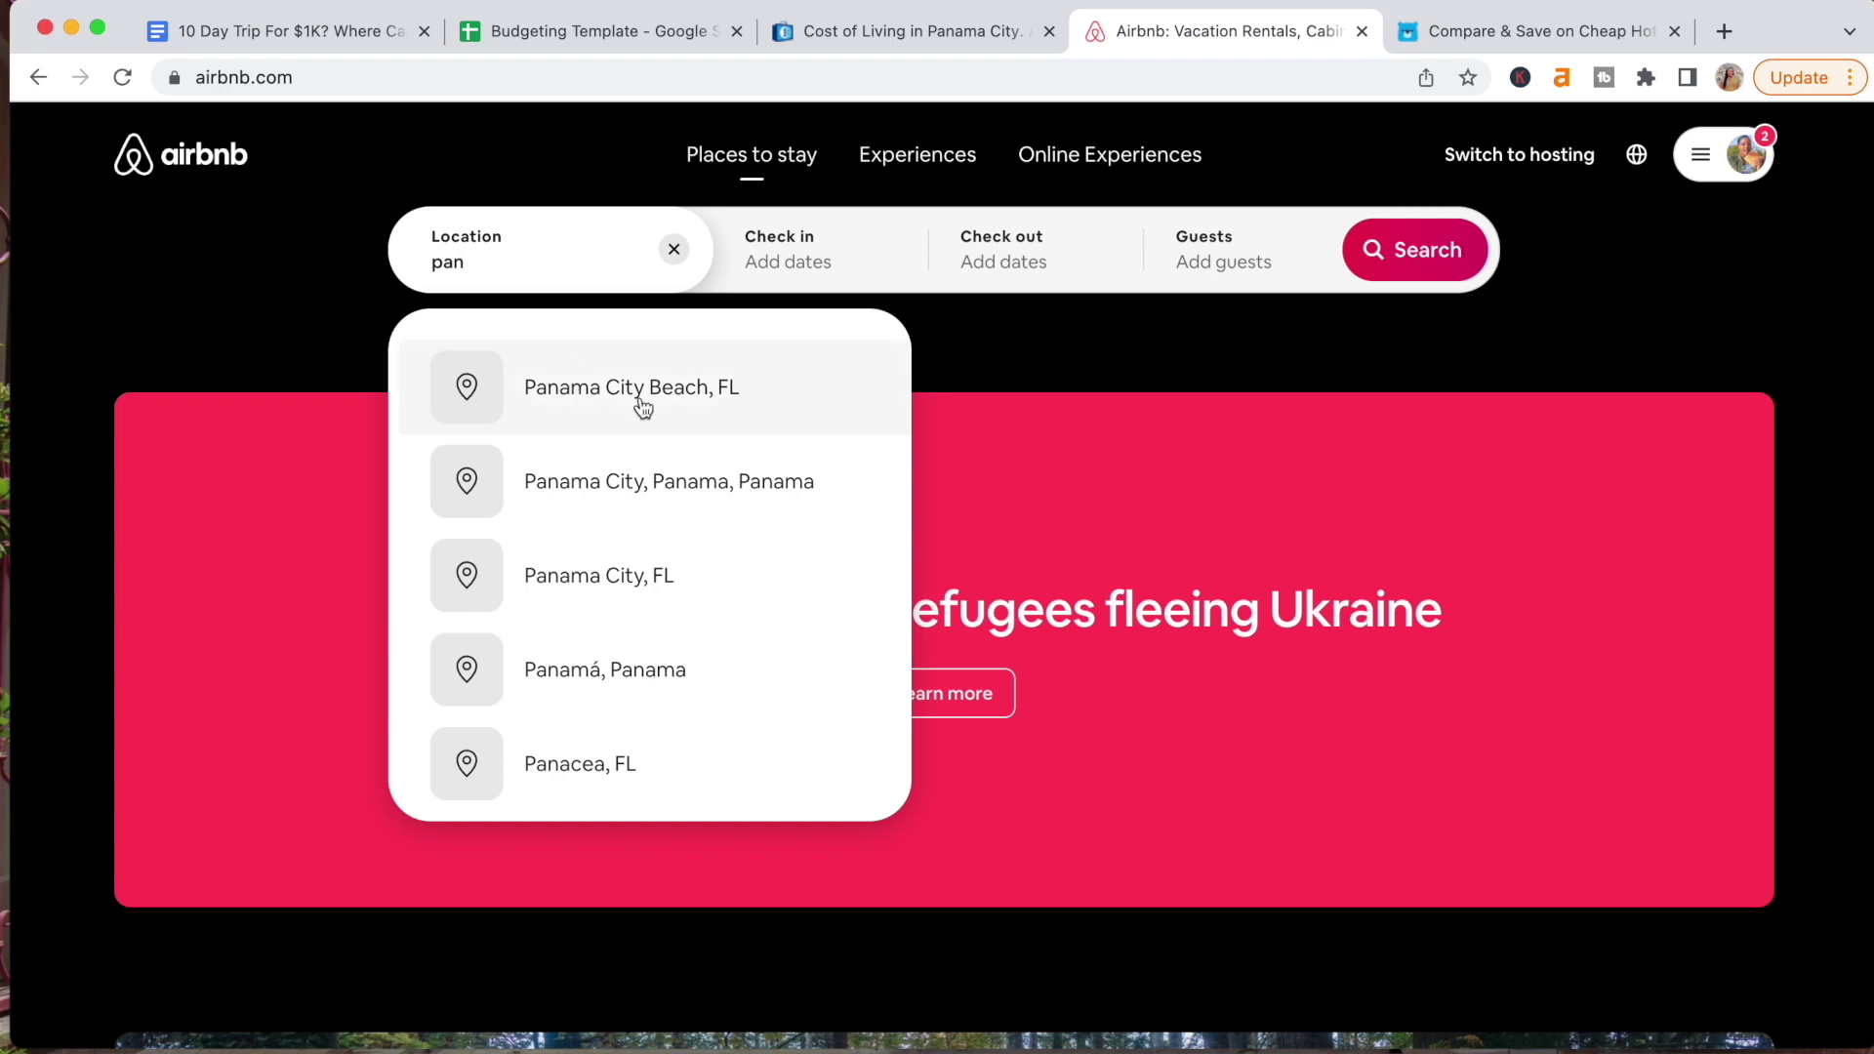
{"action": "left_click", "coordinate": [641, 493]}
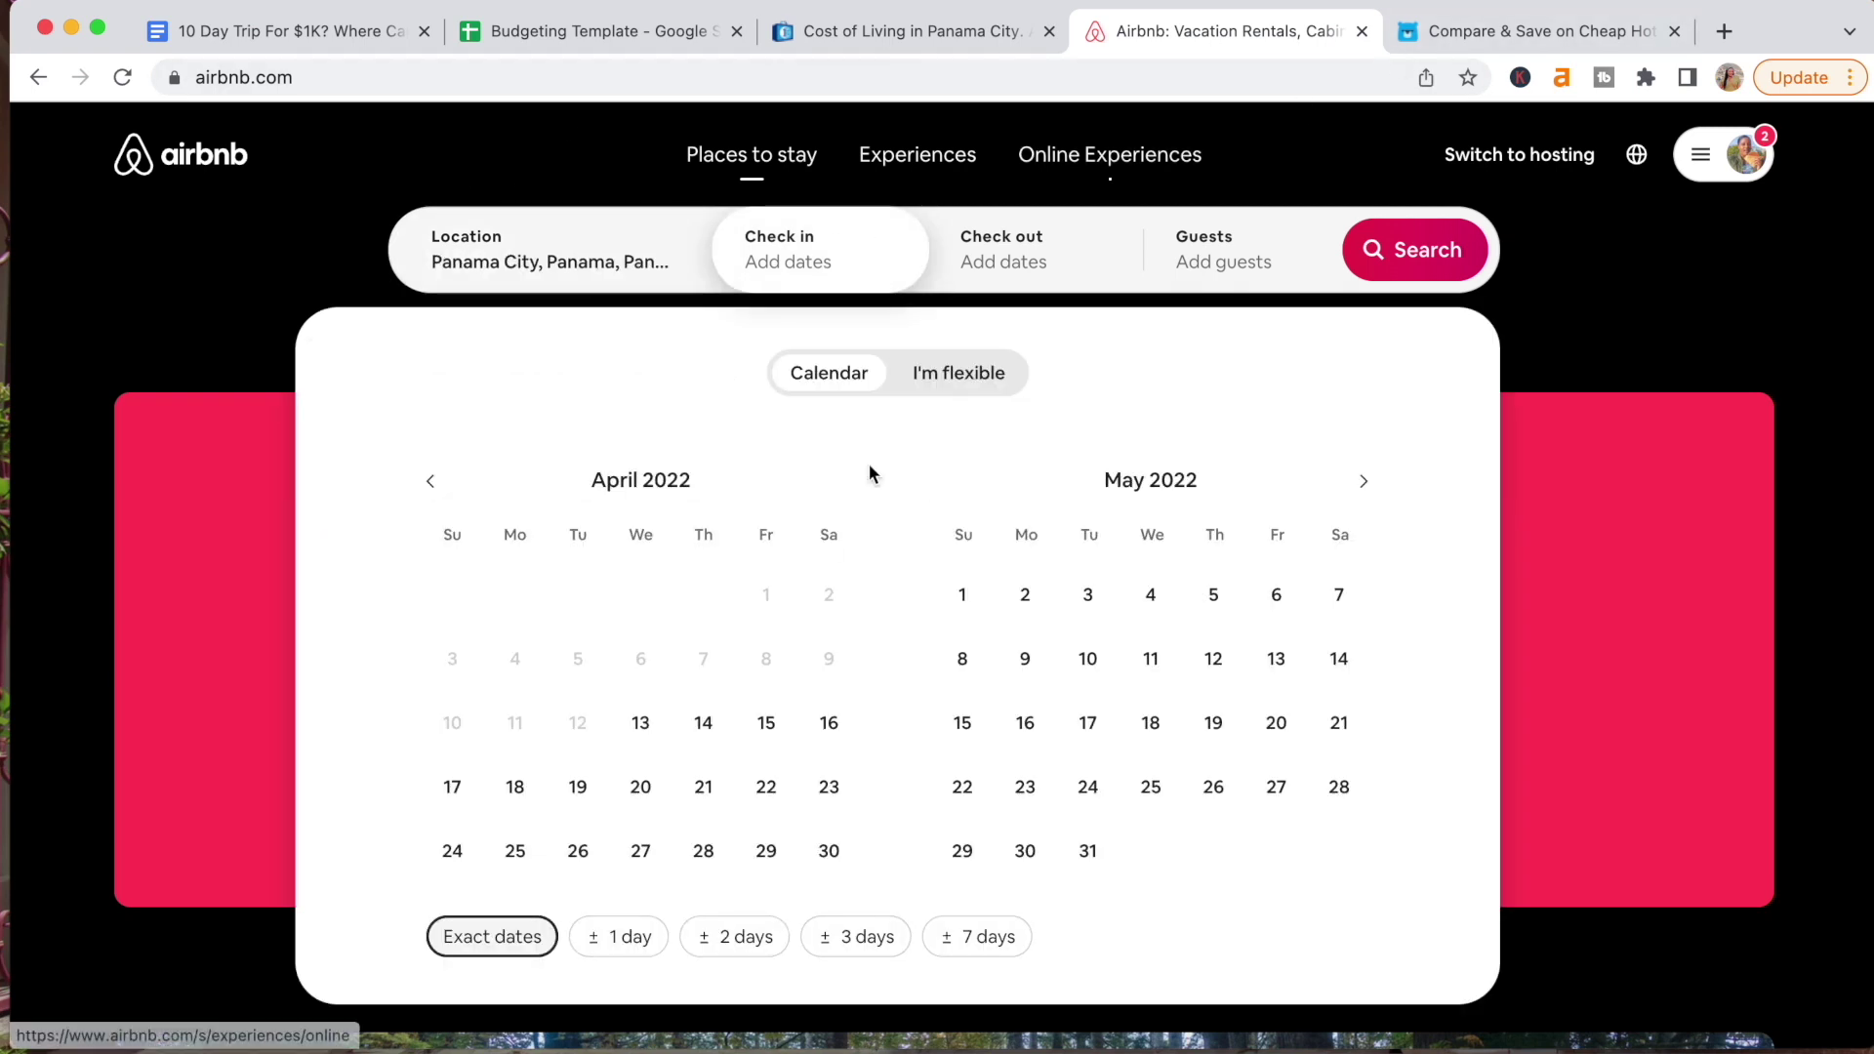
Choose September 7 check-in and September 14 check-out dates.
{"action": "left_click", "coordinate": [1358, 493]}
{"action": "left_click", "coordinate": [1357, 498]}
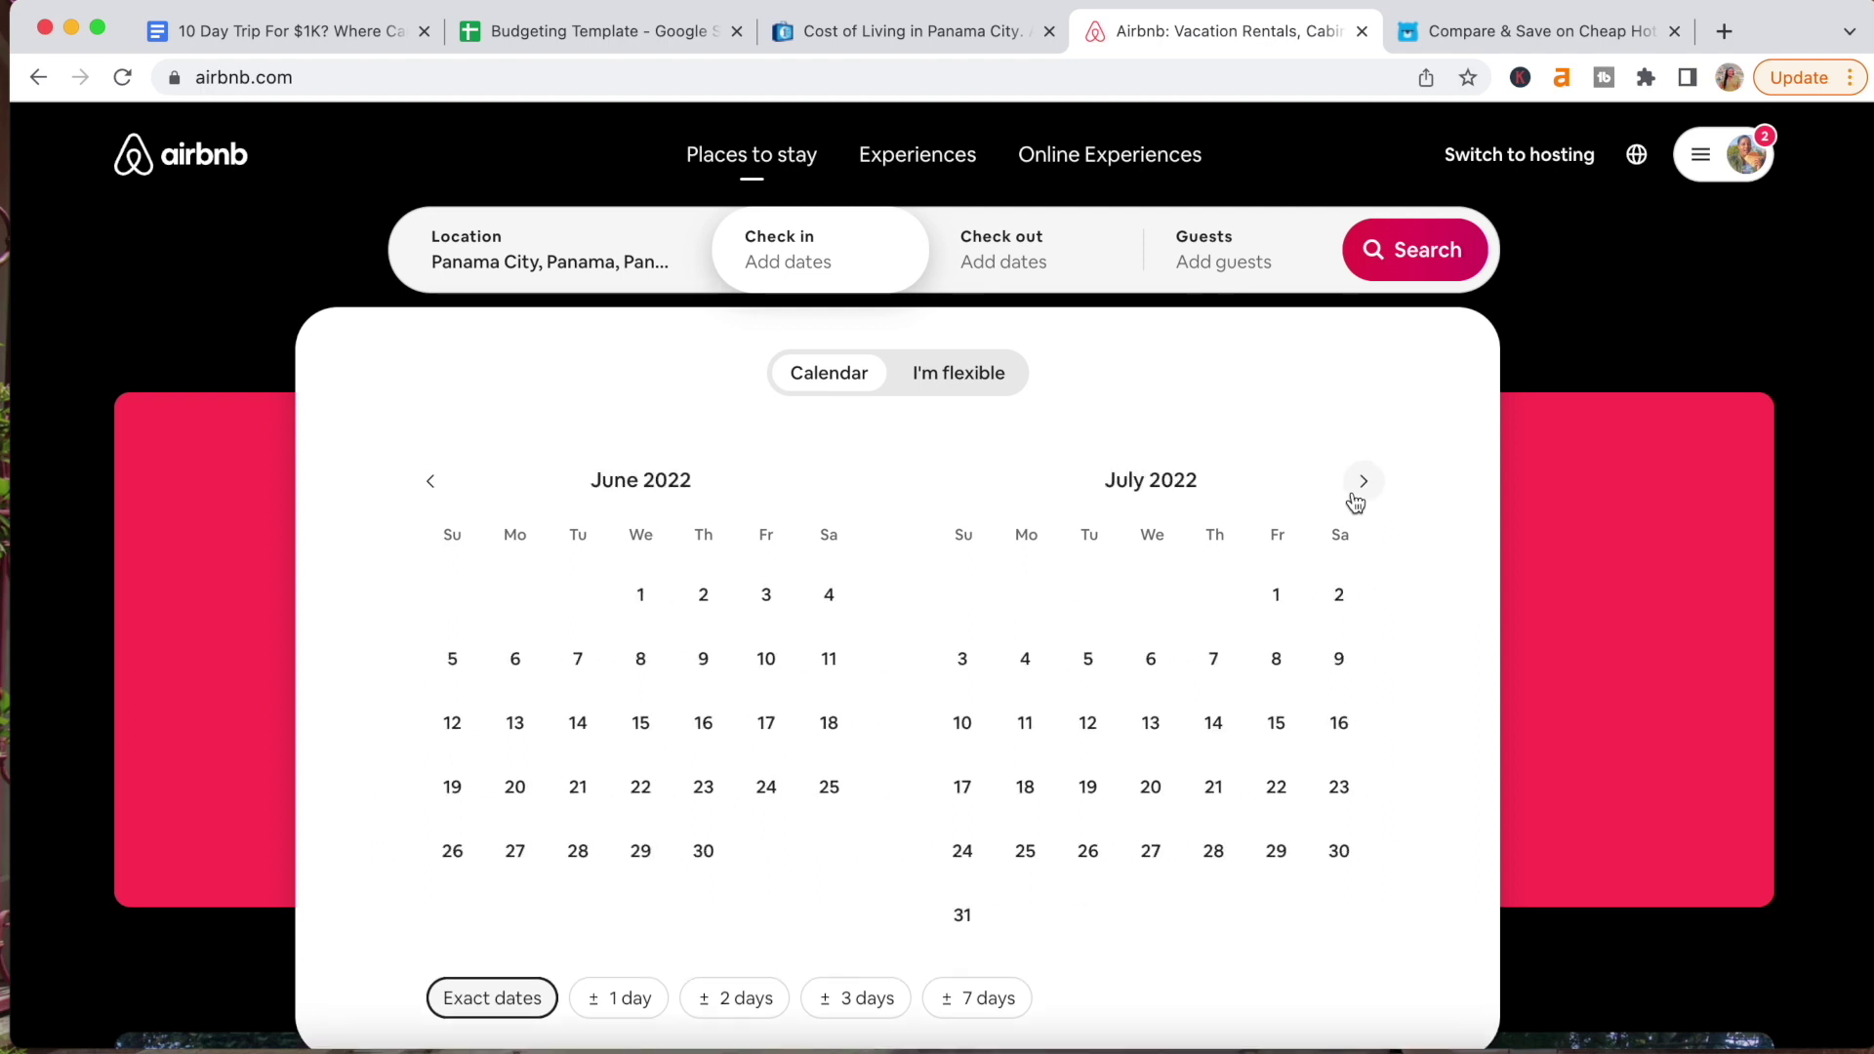
{"action": "left_click", "coordinate": [1356, 498]}
{"action": "left_click", "coordinate": [1356, 498]}
{"action": "left_click", "coordinate": [1355, 501]}
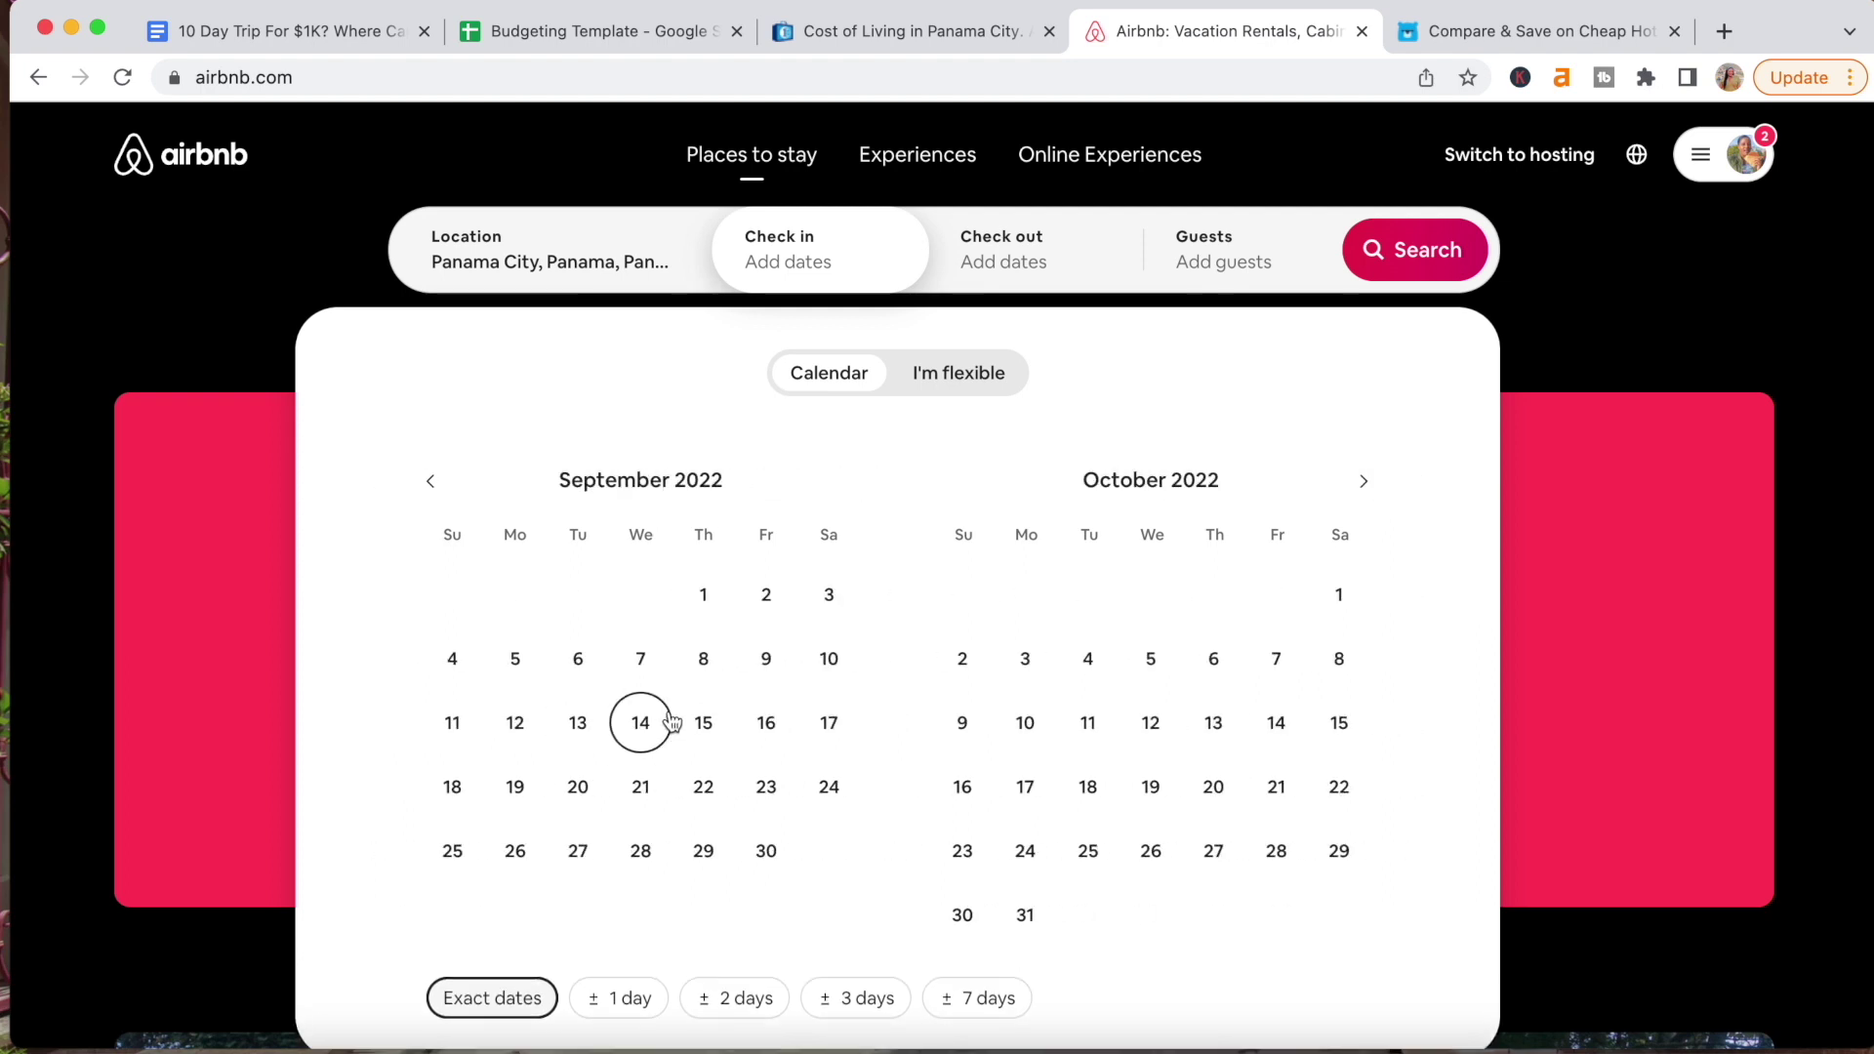
{"action": "left_click", "coordinate": [640, 659]}
{"action": "left_click", "coordinate": [641, 723]}
Set the guests to 1 adult and run the search.
{"action": "left_click", "coordinate": [1235, 259]}
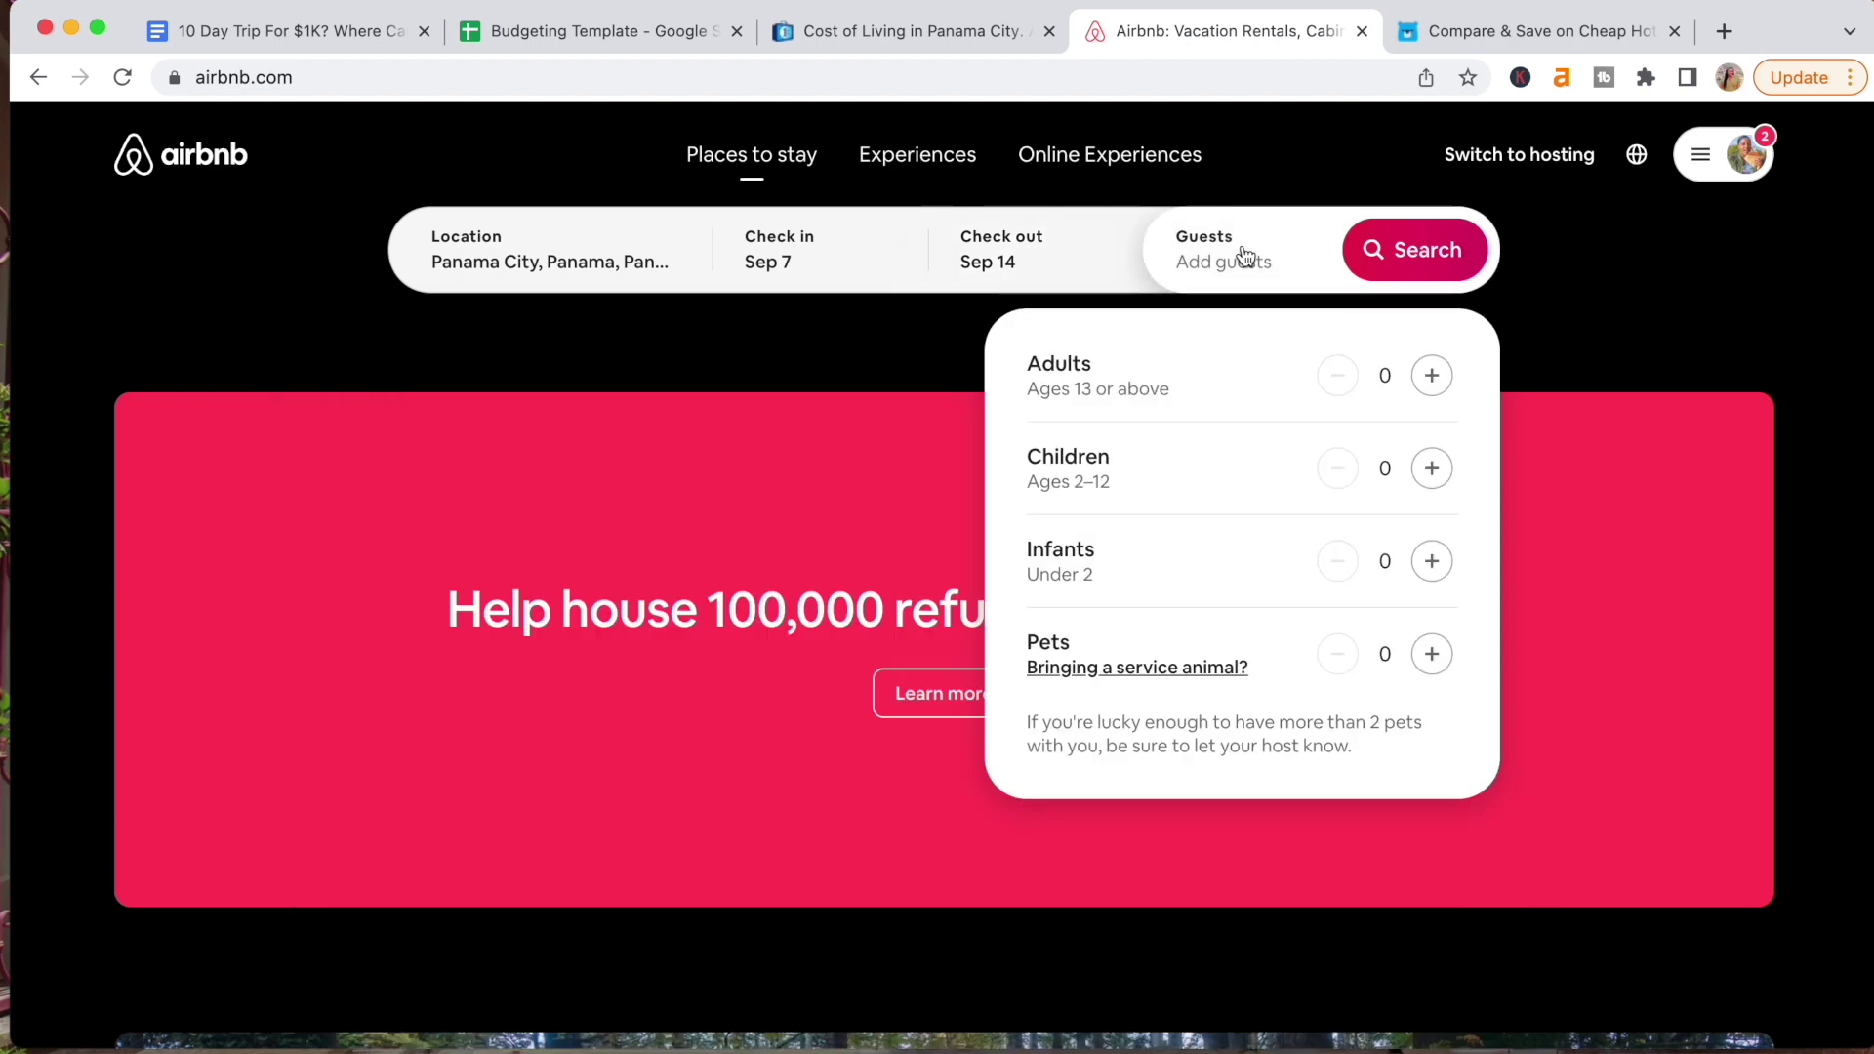
{"action": "left_click", "coordinate": [1431, 377]}
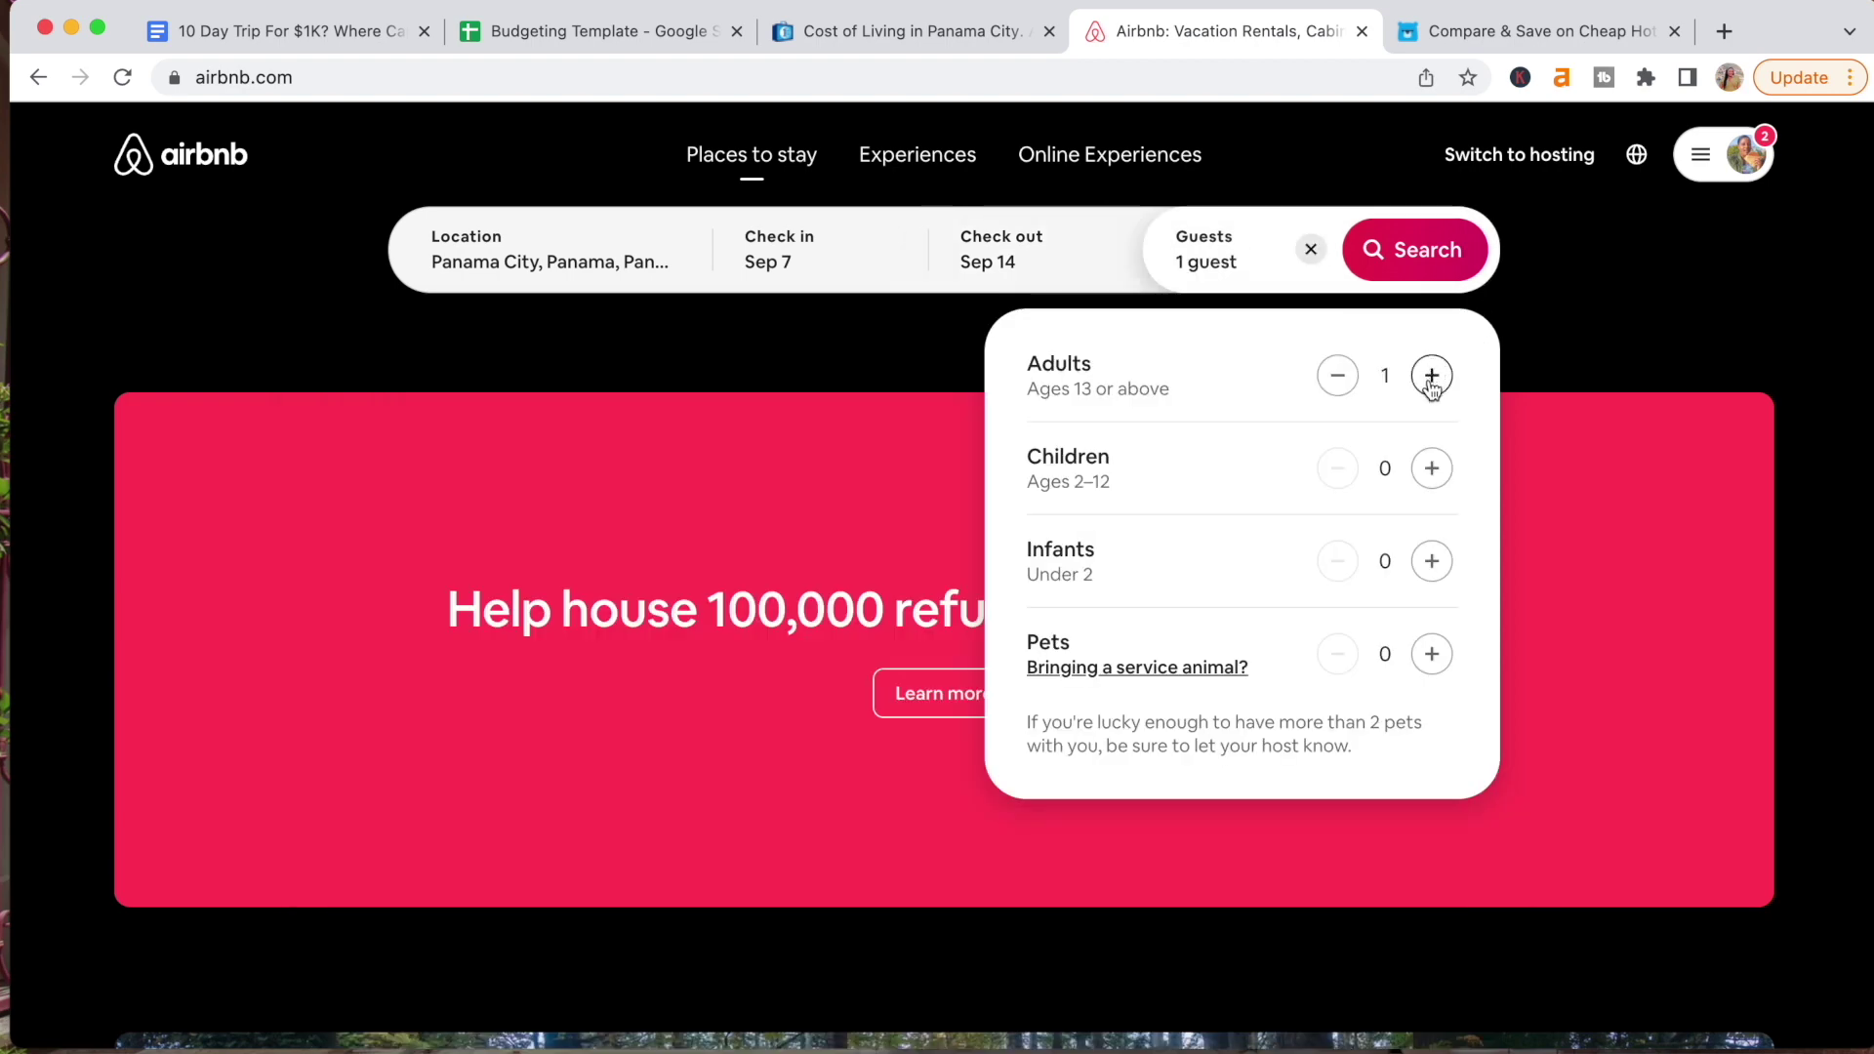
{"action": "left_click", "coordinate": [1422, 256]}
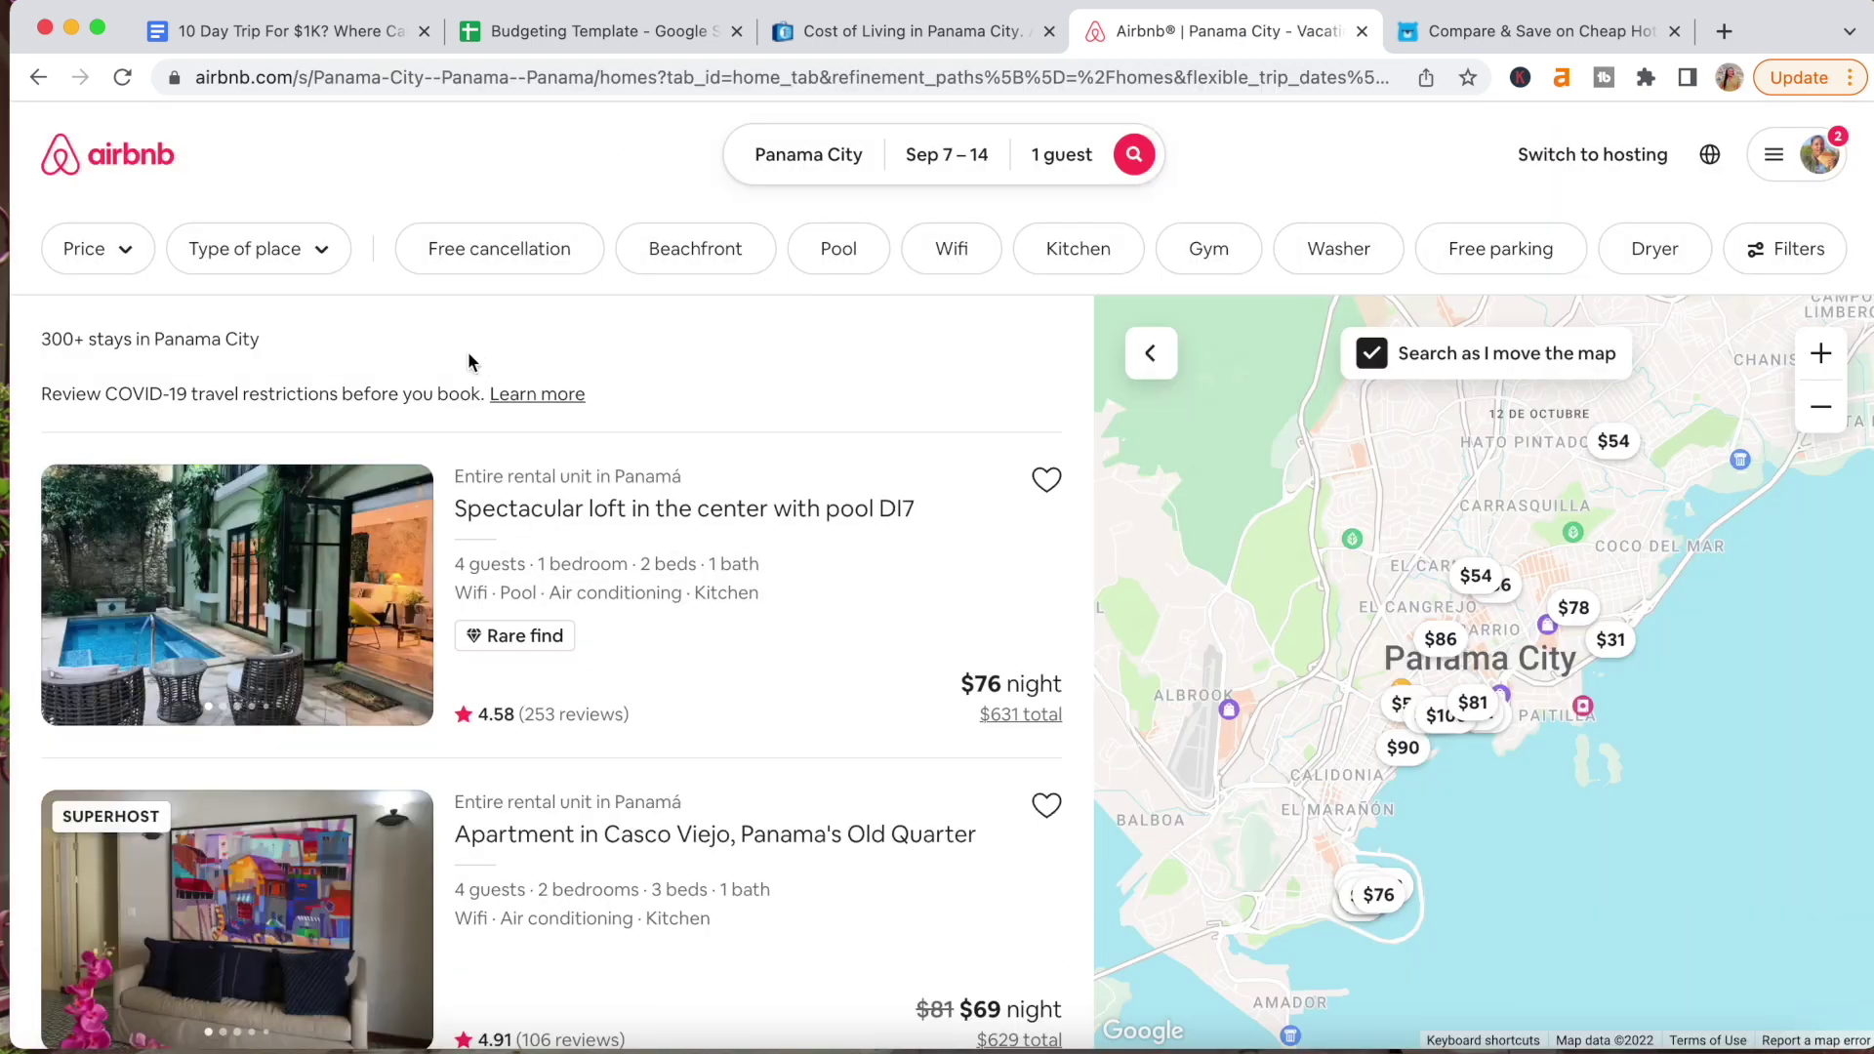
Filter the Panama City results to Entire place only.
{"action": "left_click", "coordinate": [278, 261]}
{"action": "left_click", "coordinate": [298, 353]}
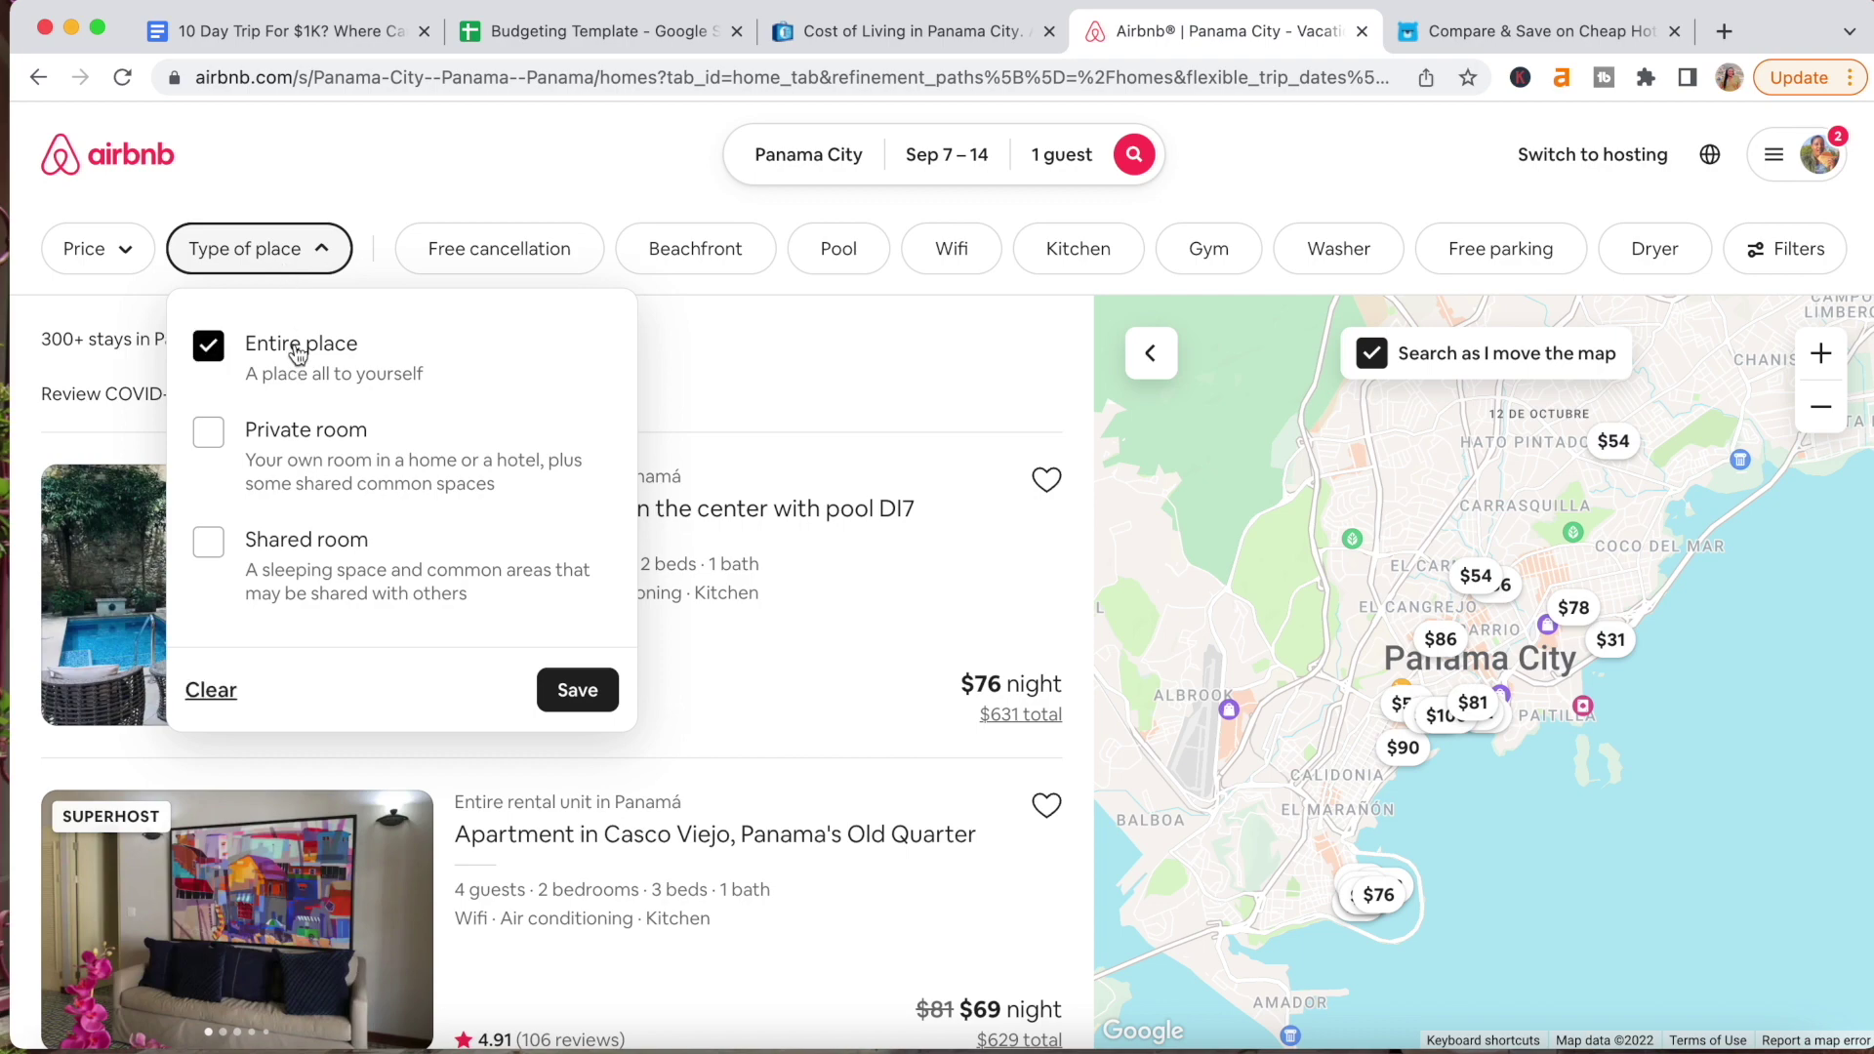
{"action": "left_click", "coordinate": [579, 693]}
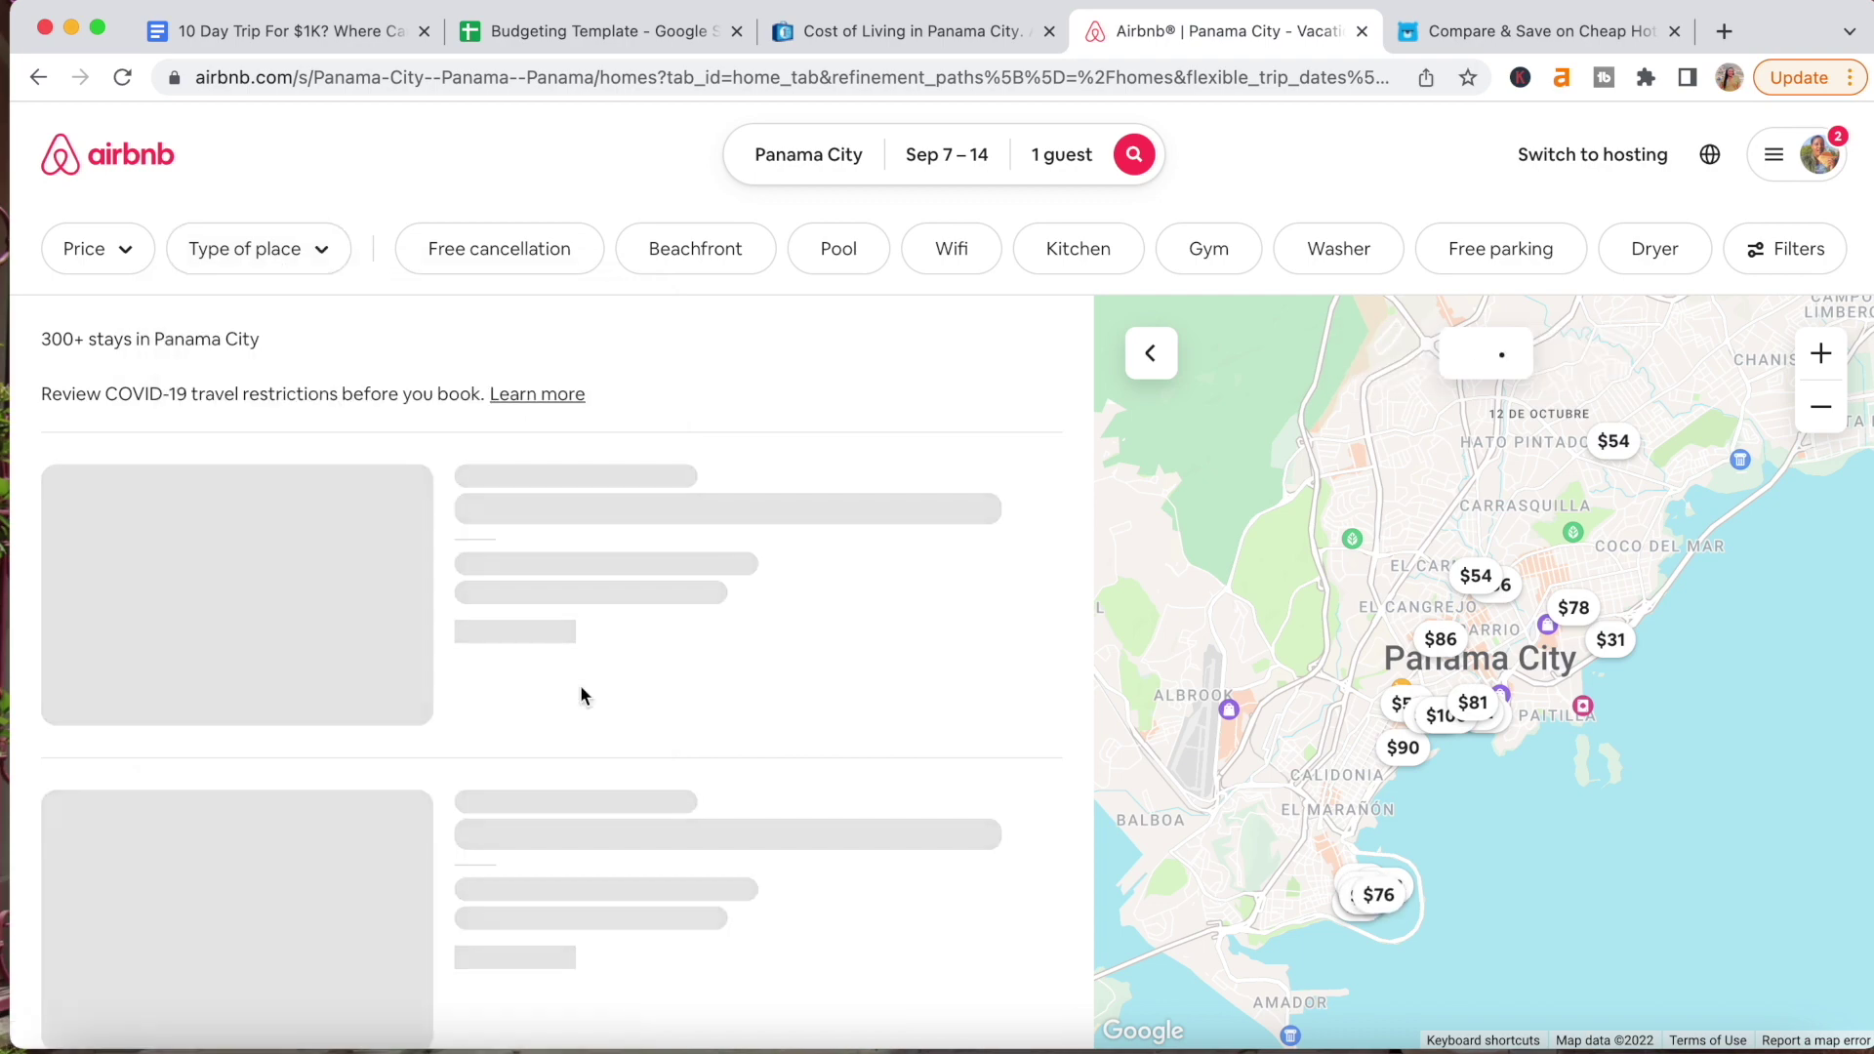
Scroll the entire-place listings and flip through one listing's photos.
{"action": "scroll", "coordinate": [583, 696], "scroll_direction": "down", "scroll_amount": 4}
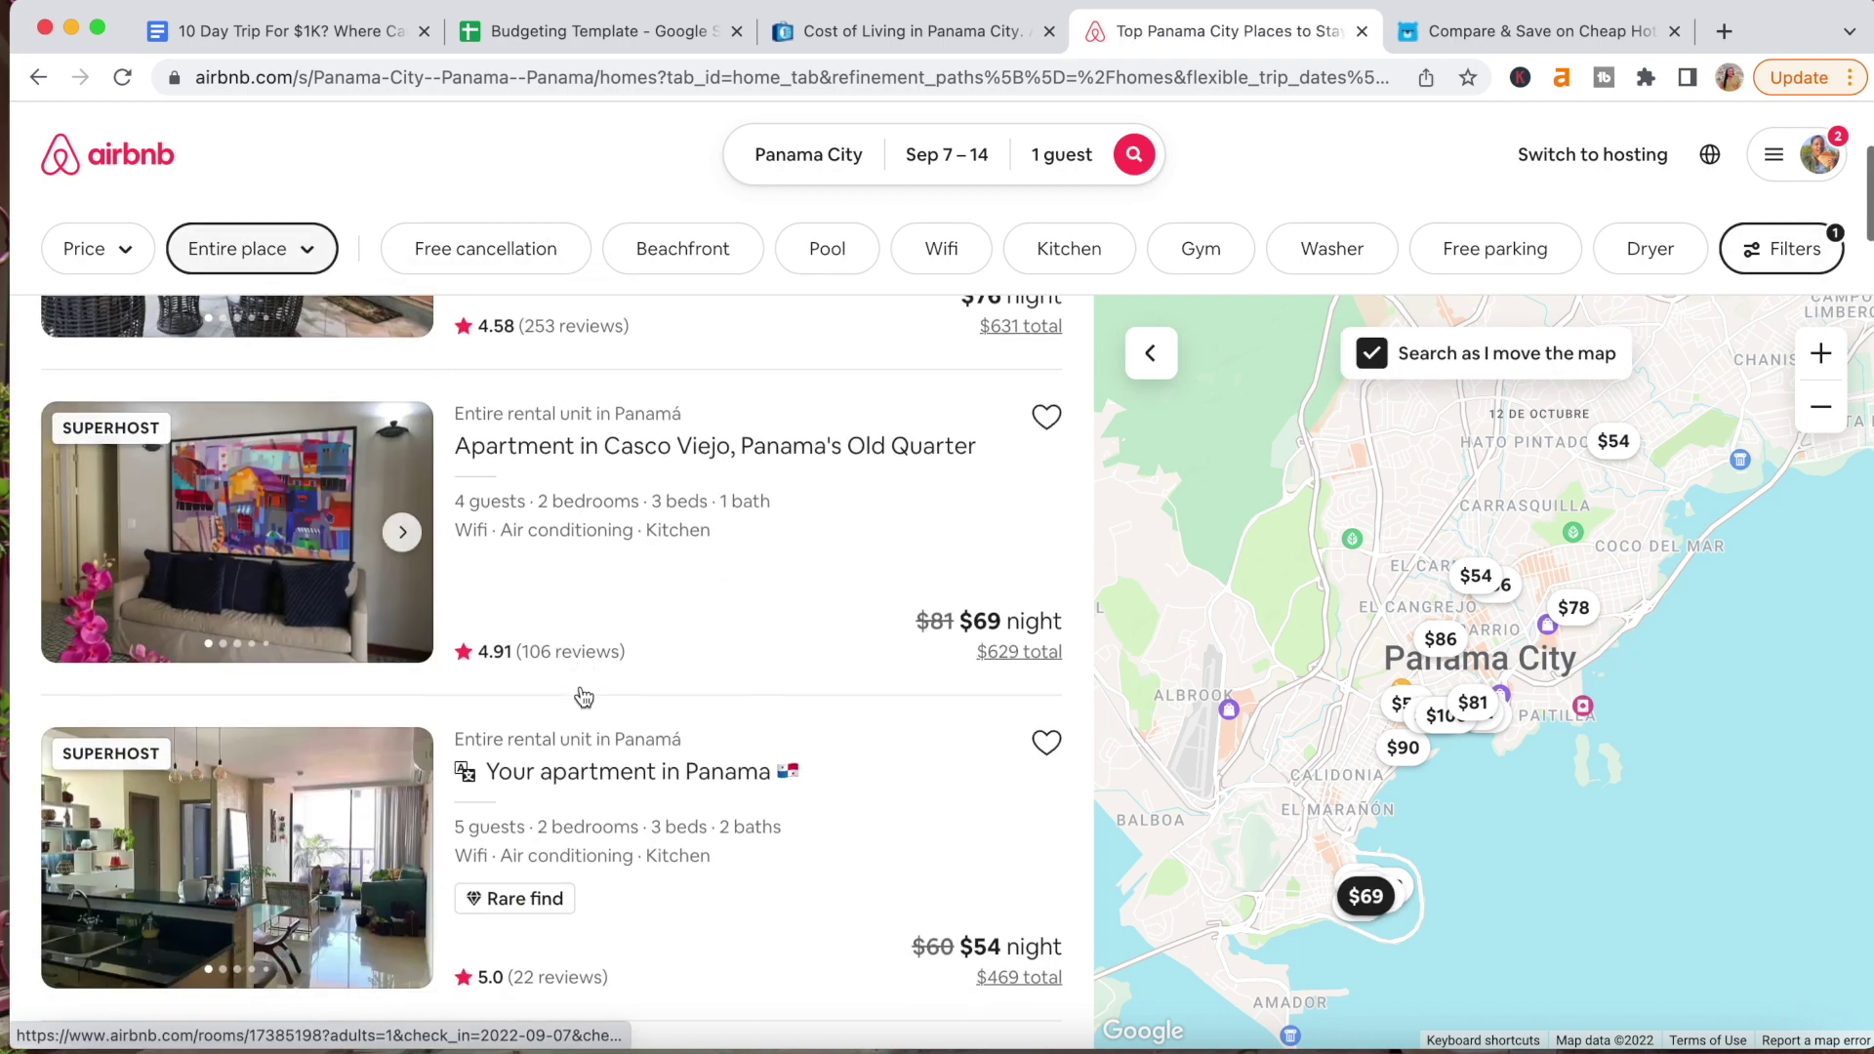
{"action": "scroll", "coordinate": [584, 696], "scroll_direction": "down", "scroll_amount": 3}
{"action": "scroll", "coordinate": [583, 696], "scroll_direction": "down", "scroll_amount": 1}
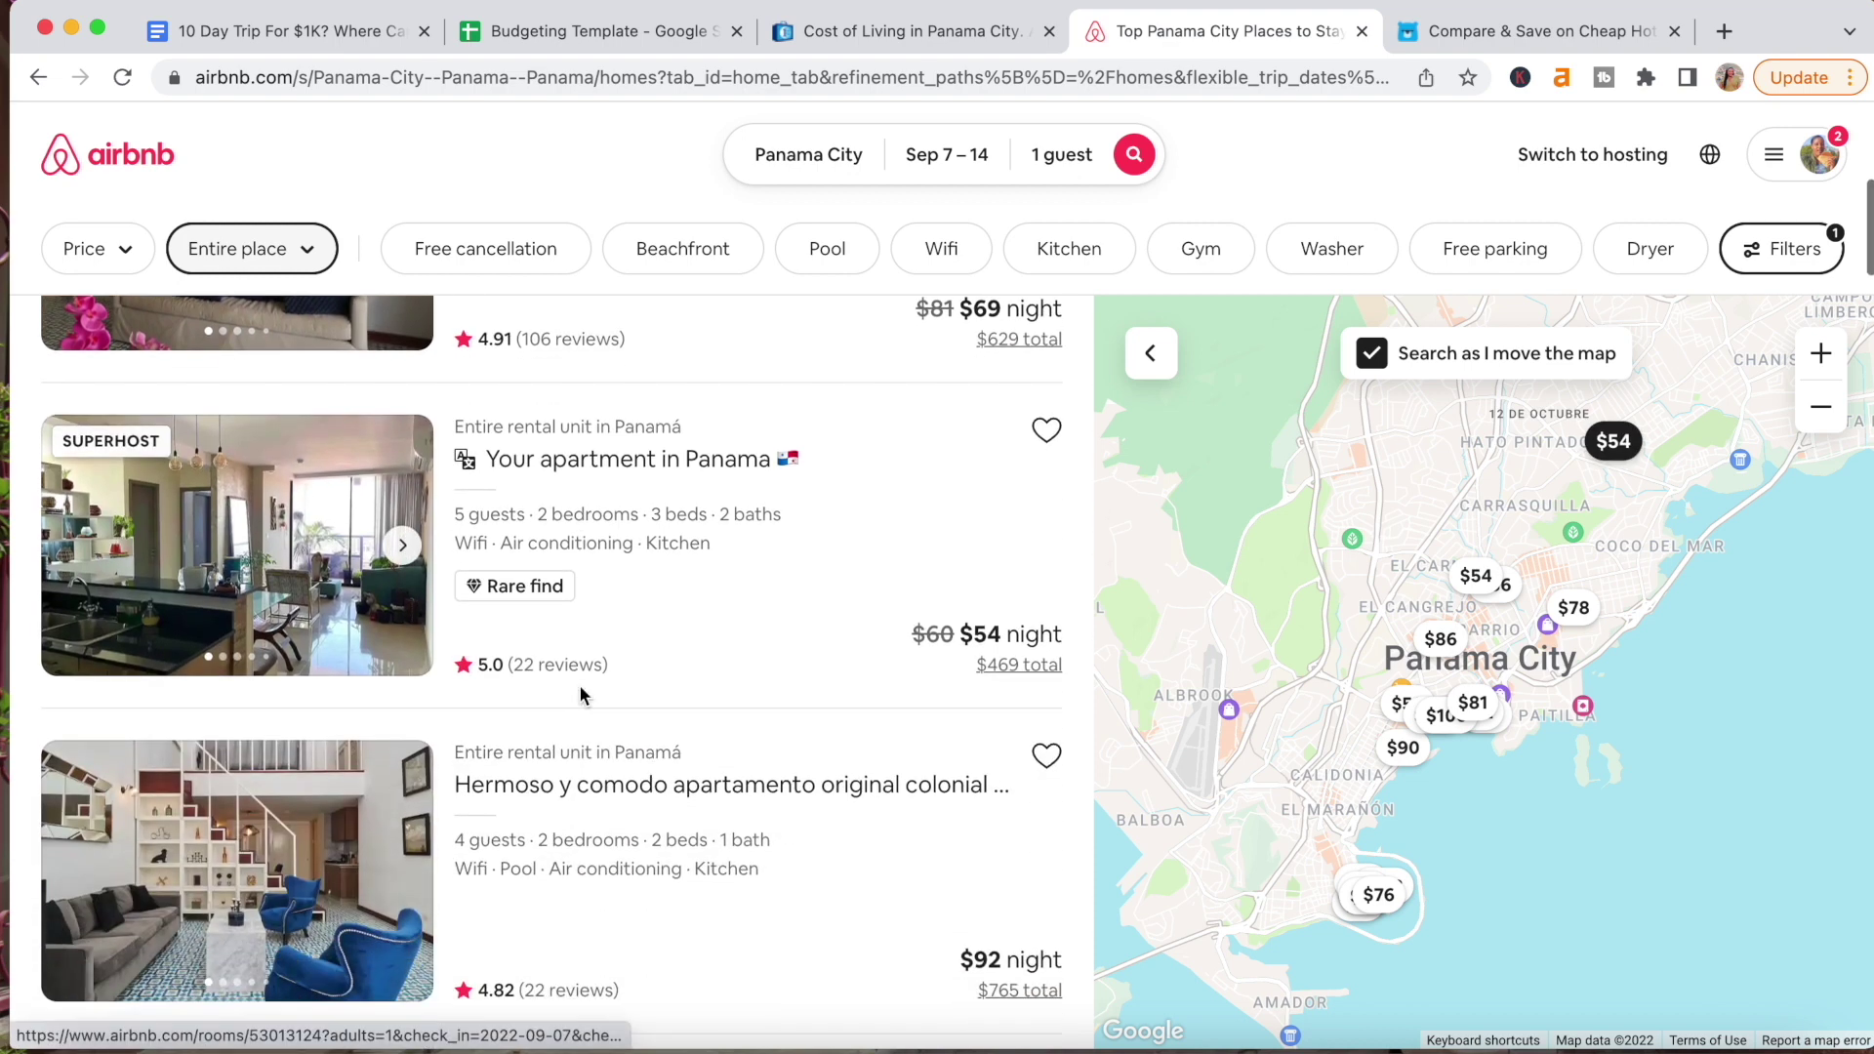
{"action": "left_click", "coordinate": [401, 552]}
{"action": "left_click", "coordinate": [401, 553]}
{"action": "left_click", "coordinate": [401, 552]}
{"action": "left_click", "coordinate": [401, 553]}
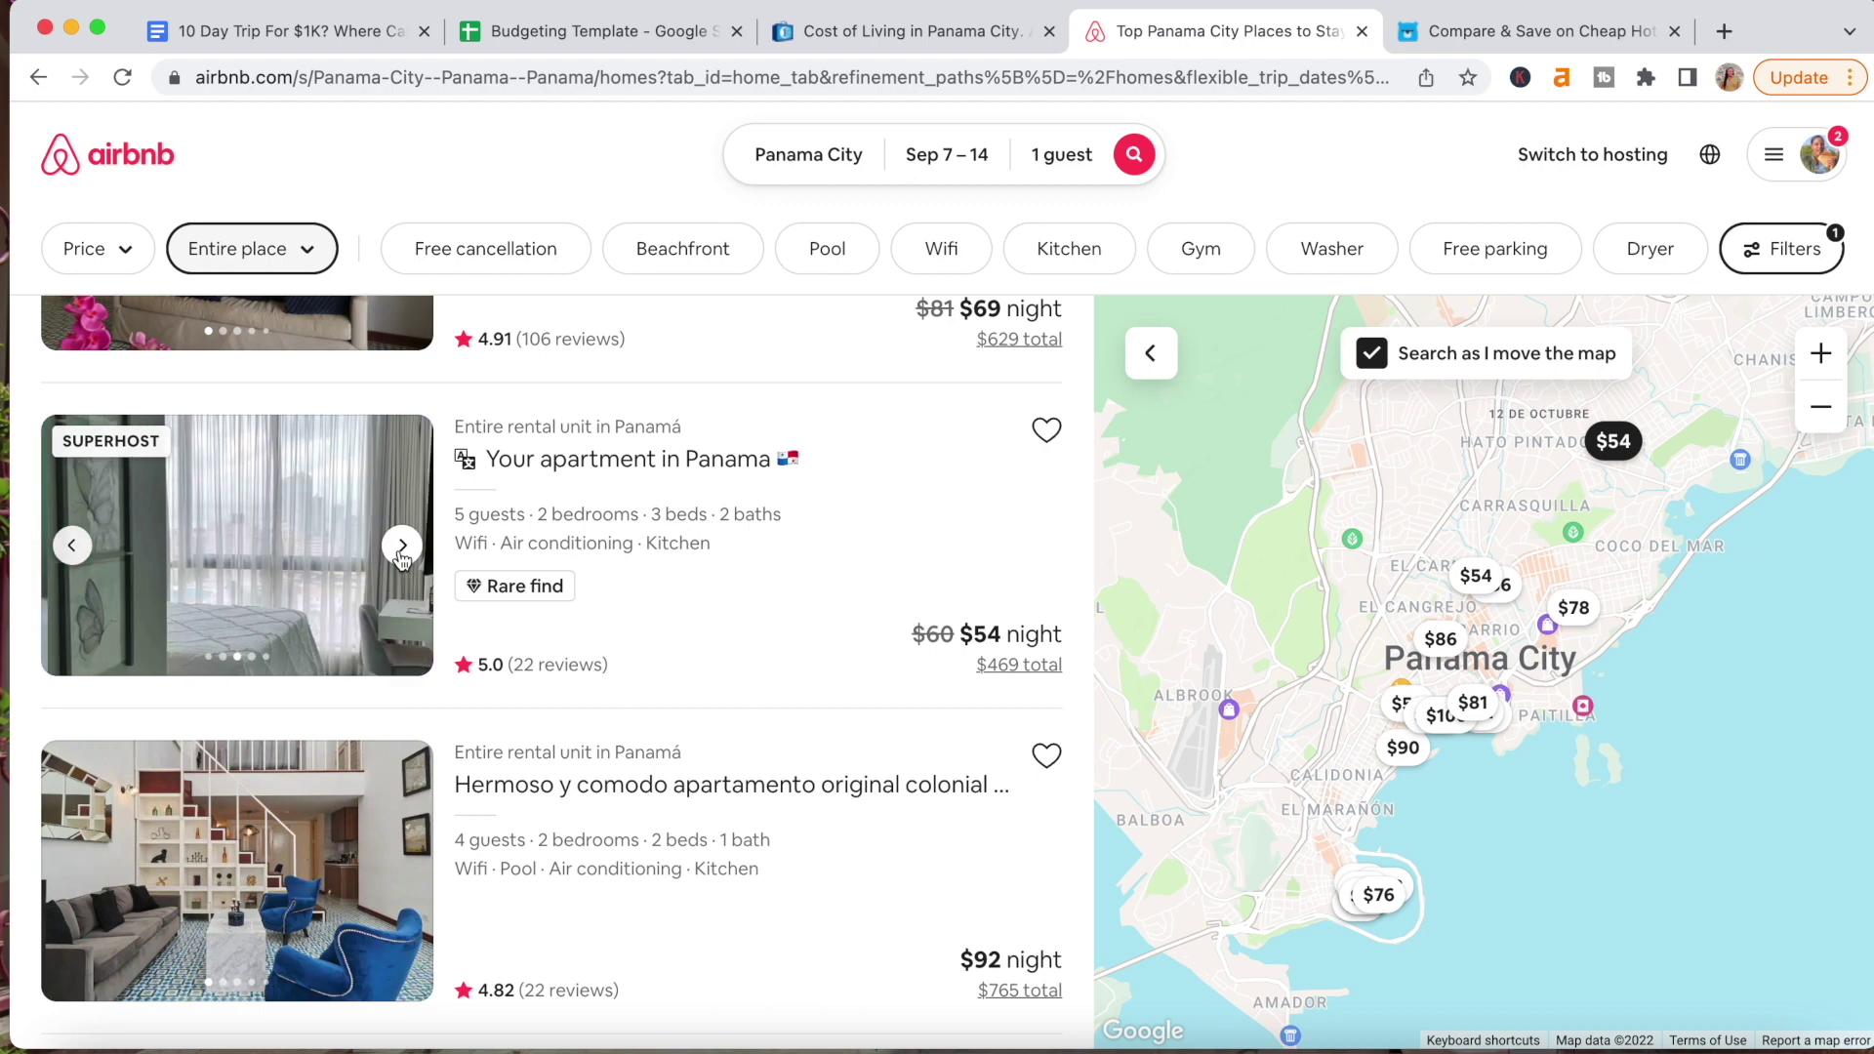
{"action": "left_click", "coordinate": [401, 553]}
{"action": "left_click", "coordinate": [401, 552]}
{"action": "left_click", "coordinate": [402, 552]}
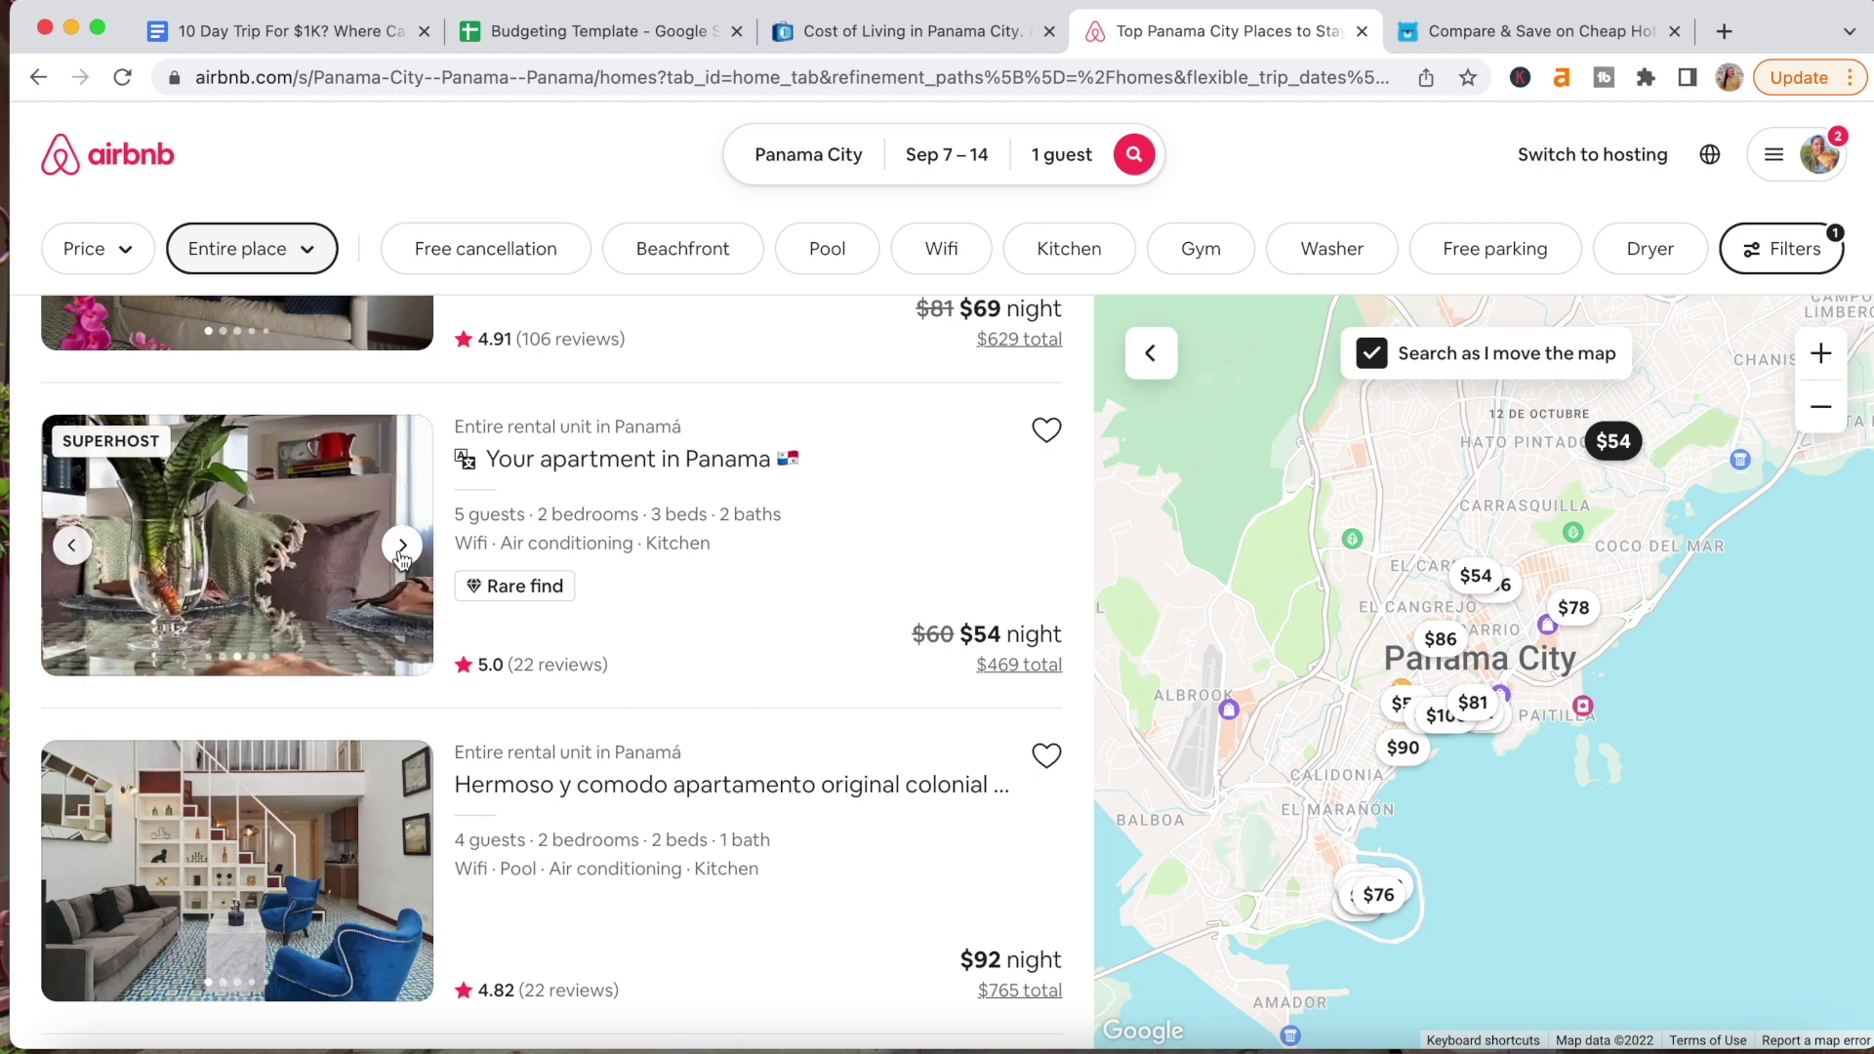
{"action": "left_click", "coordinate": [401, 552]}
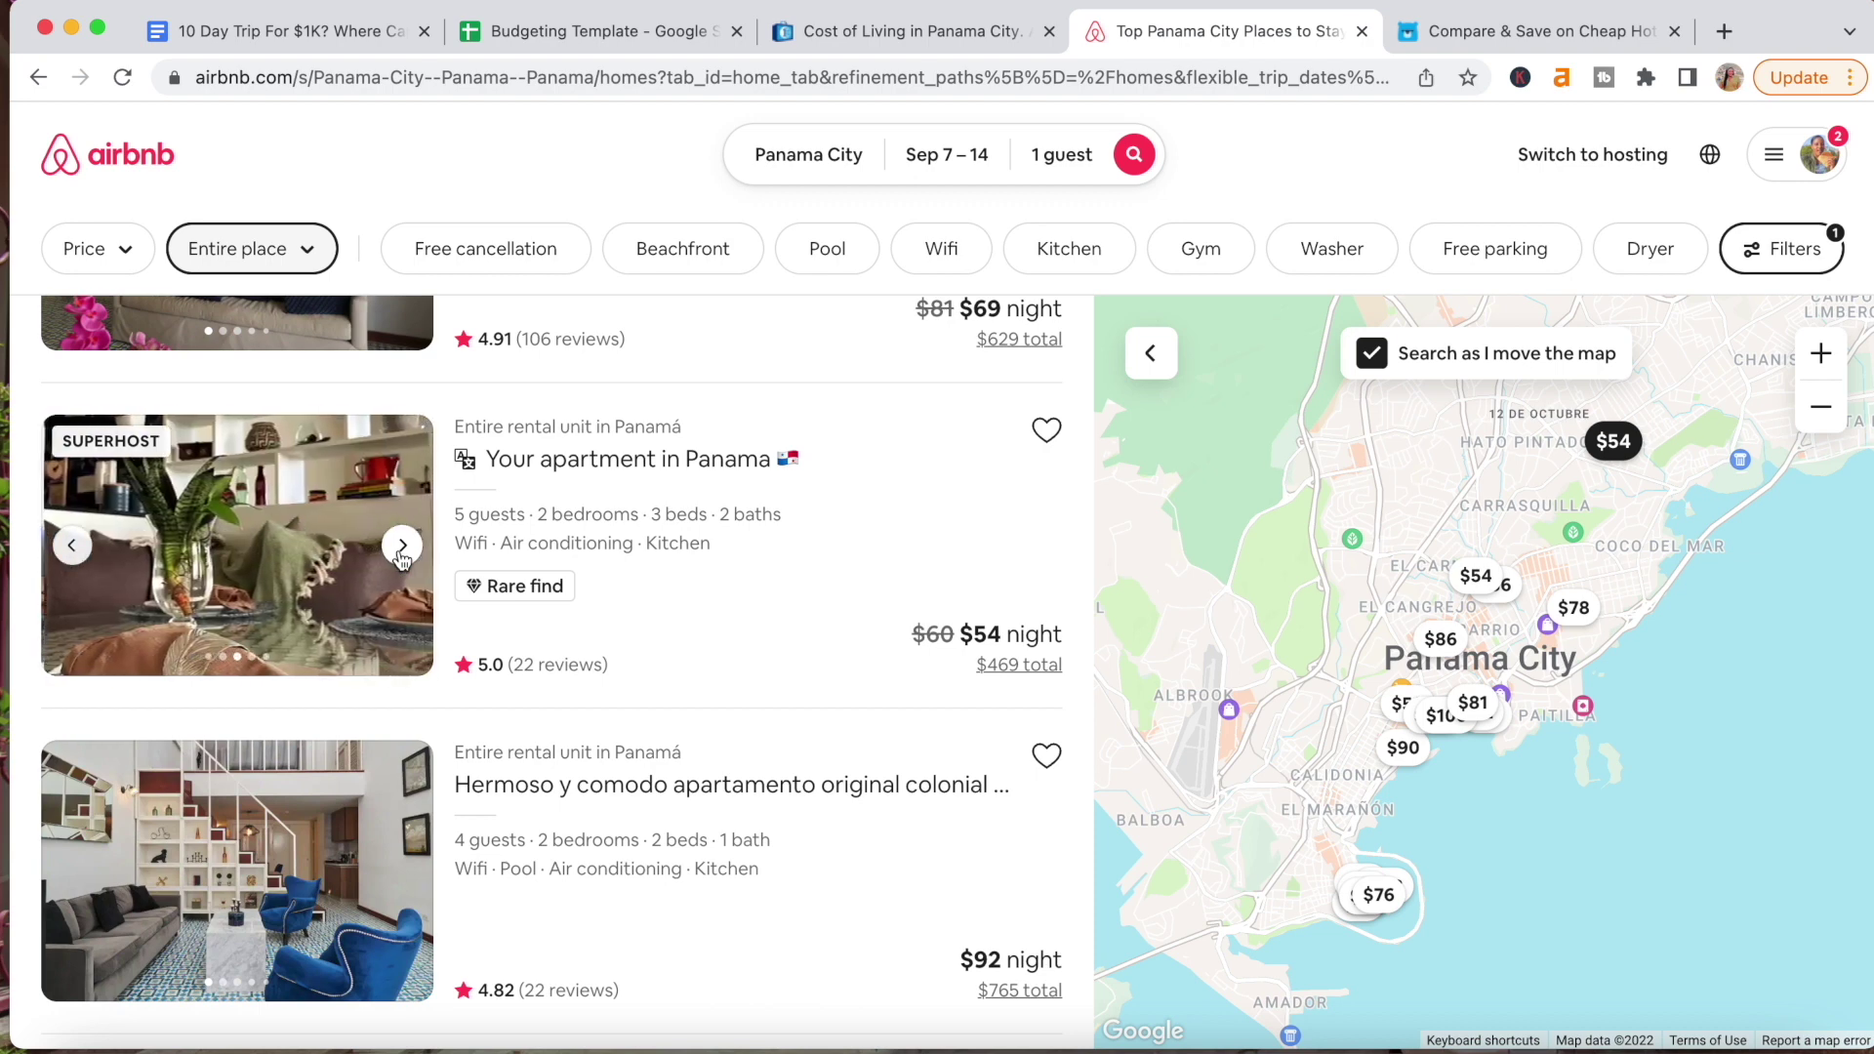
{"action": "left_click", "coordinate": [401, 552]}
{"action": "left_click", "coordinate": [402, 553]}
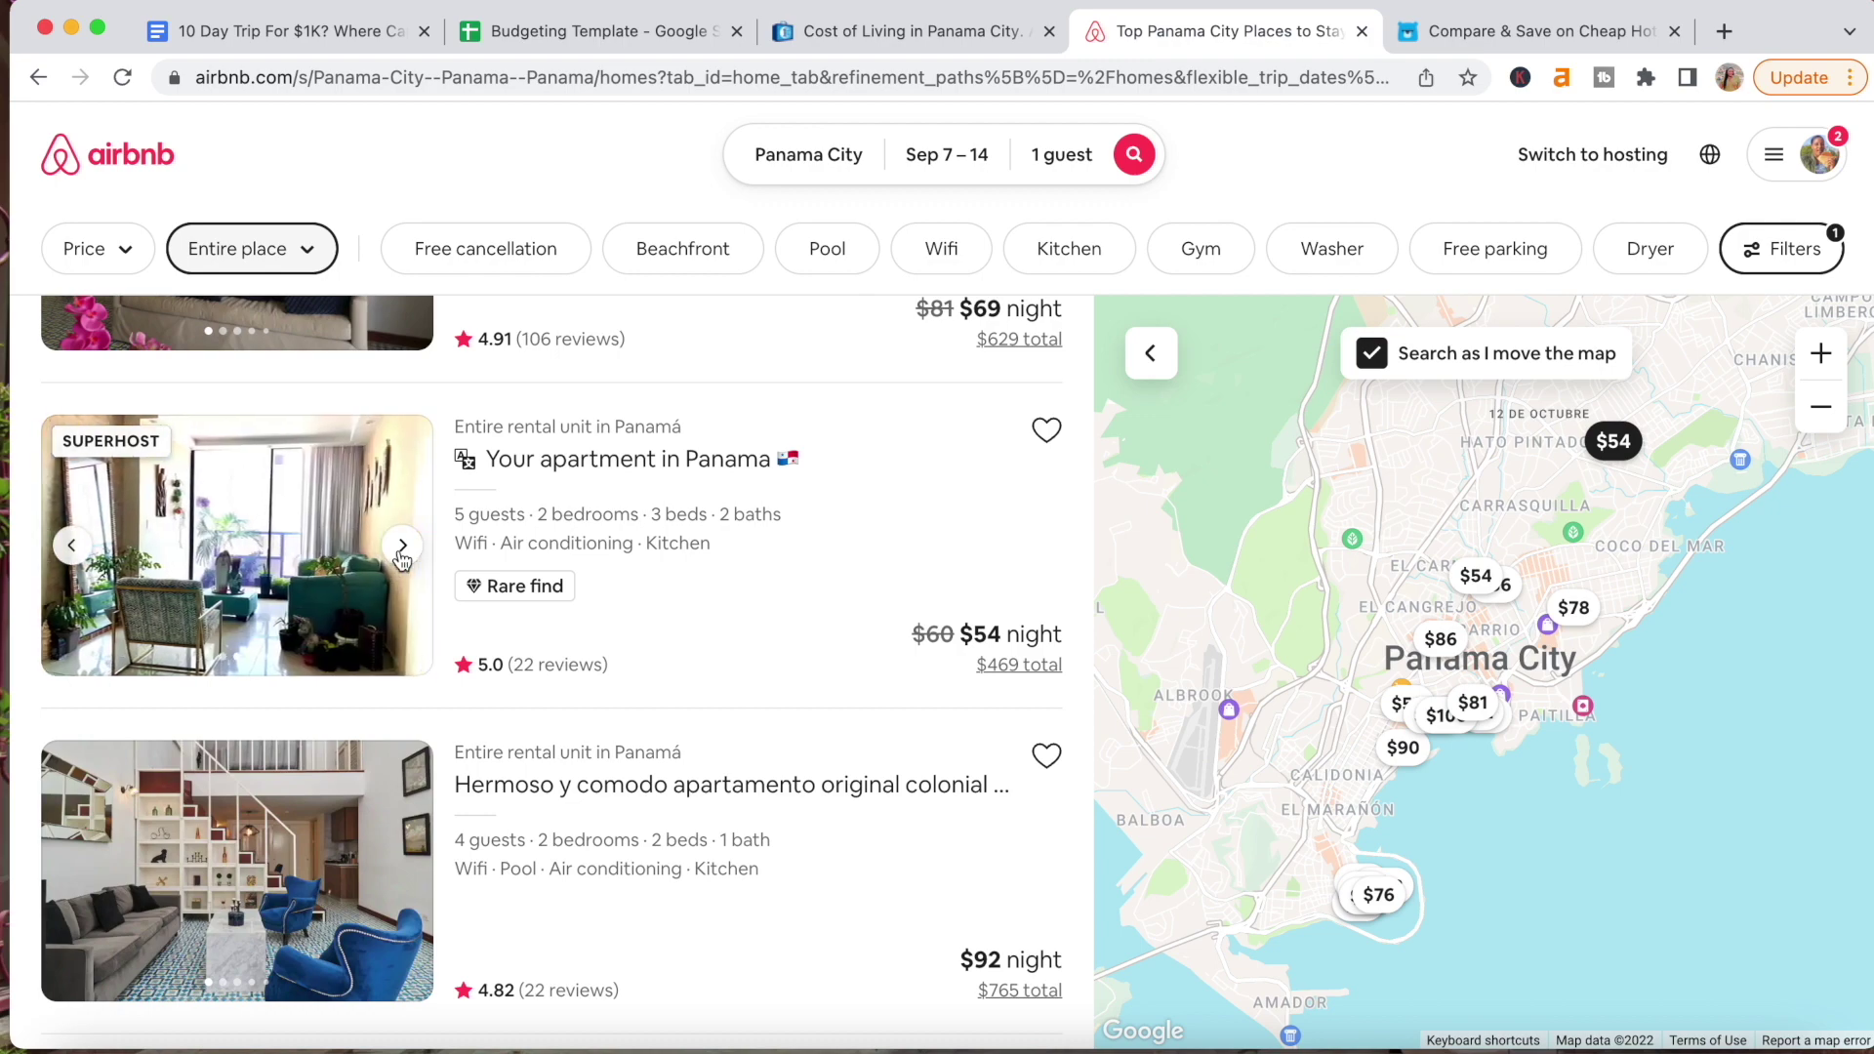
Glance at the Budgeting Template sheet, then keep browsing the Airbnb listings.
{"action": "scroll", "coordinate": [222, 568], "scroll_direction": "down", "scroll_amount": 3}
{"action": "scroll", "coordinate": [223, 568], "scroll_direction": "down", "scroll_amount": 3}
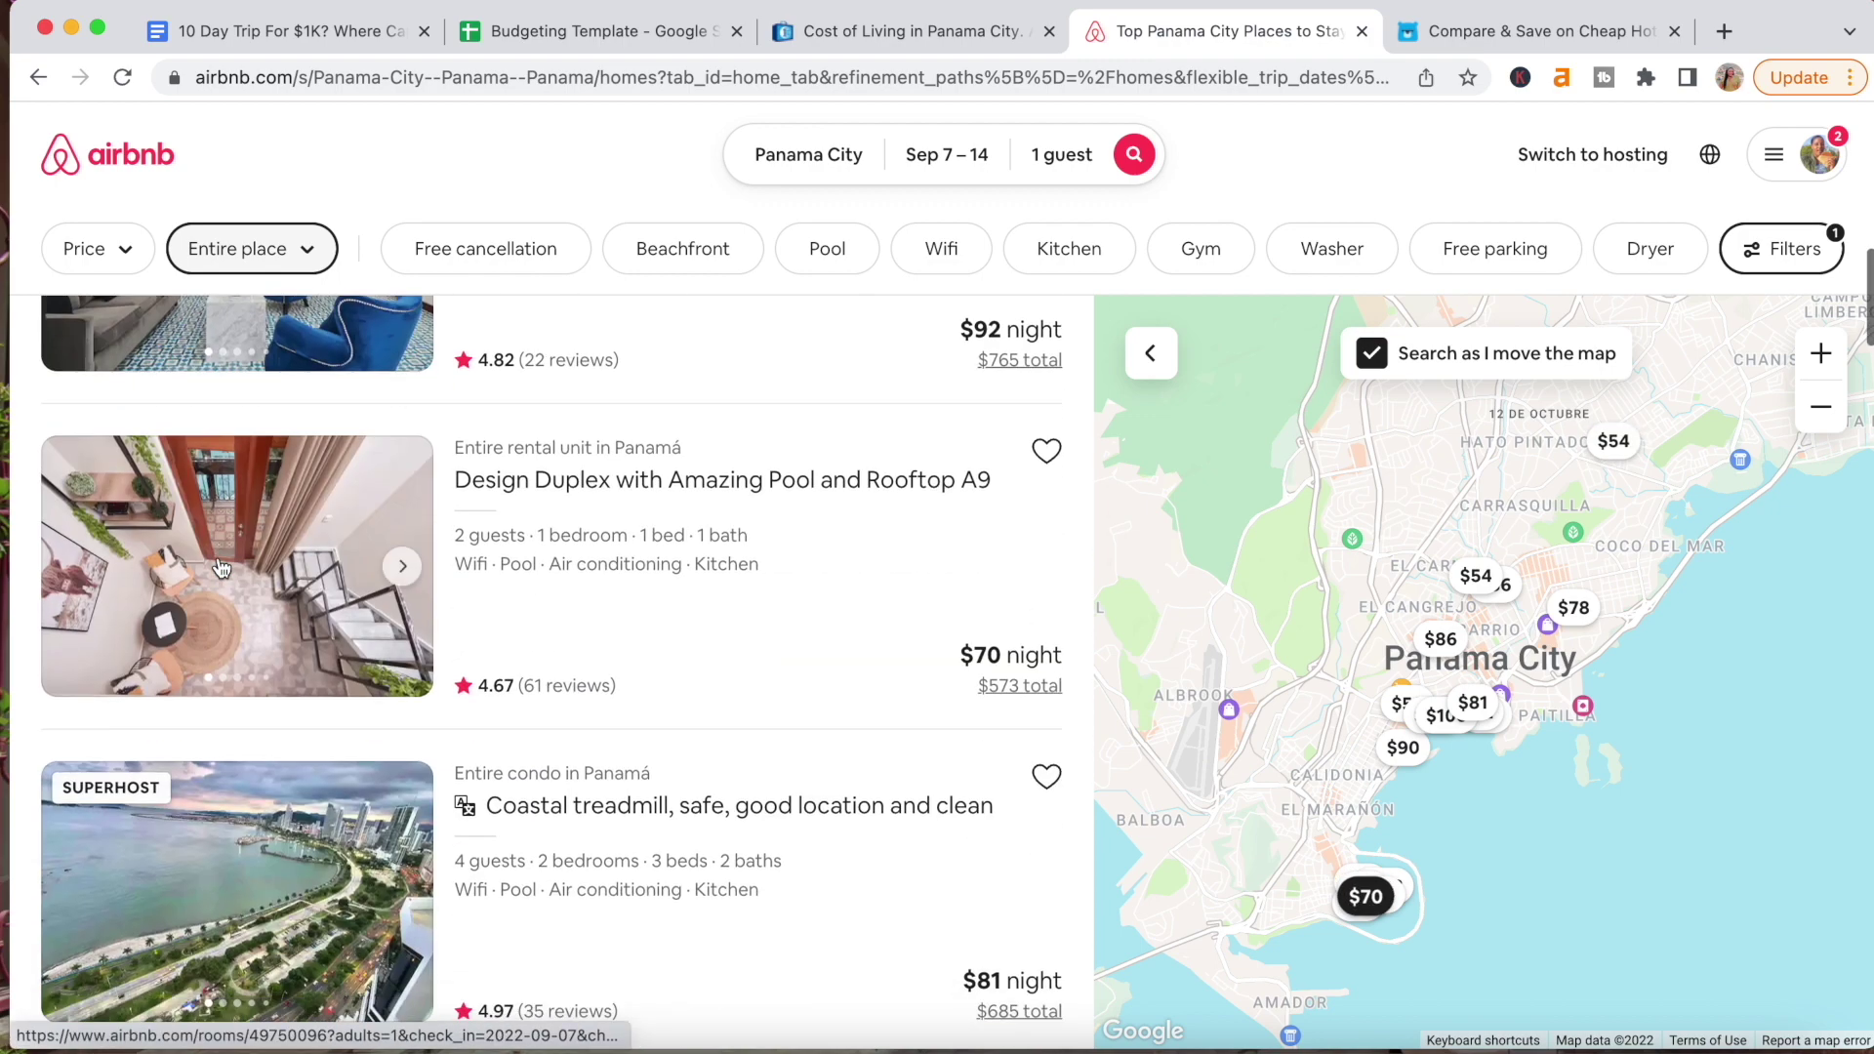
{"action": "scroll", "coordinate": [222, 567], "scroll_direction": "down", "scroll_amount": 2}
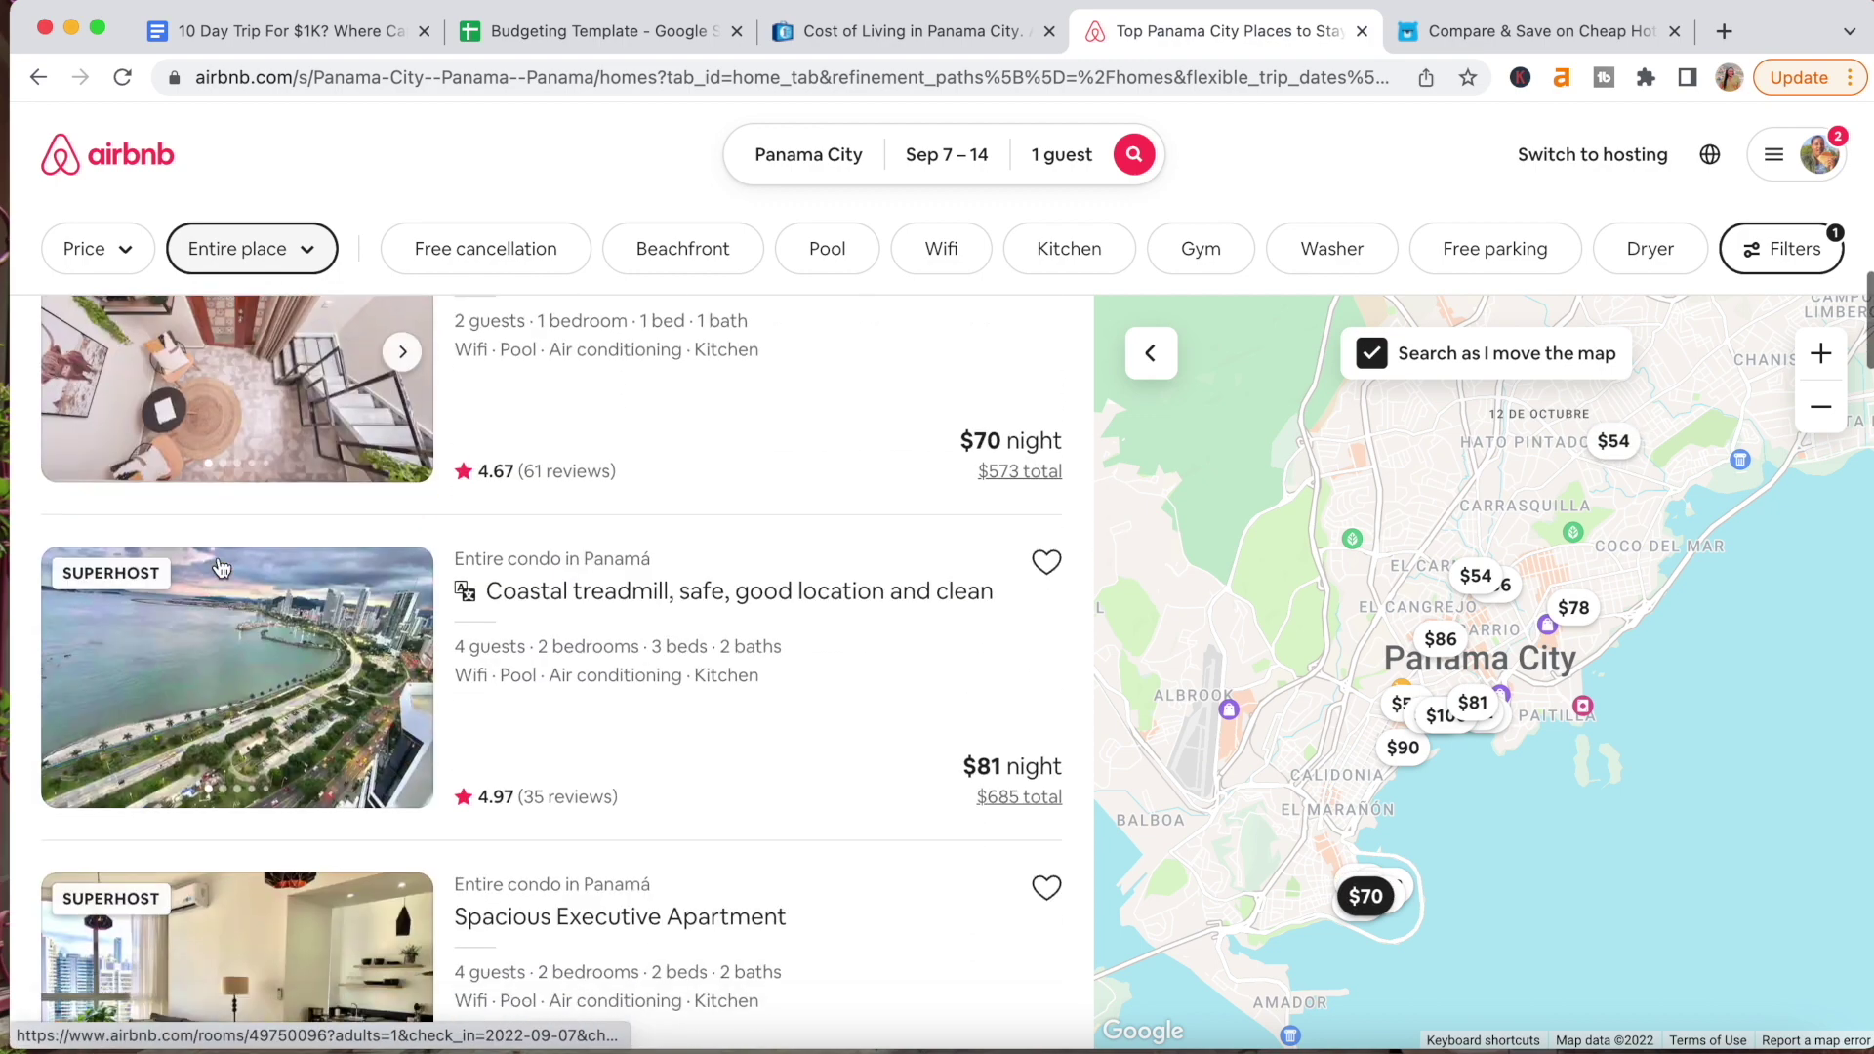
{"action": "left_click", "coordinate": [546, 32]}
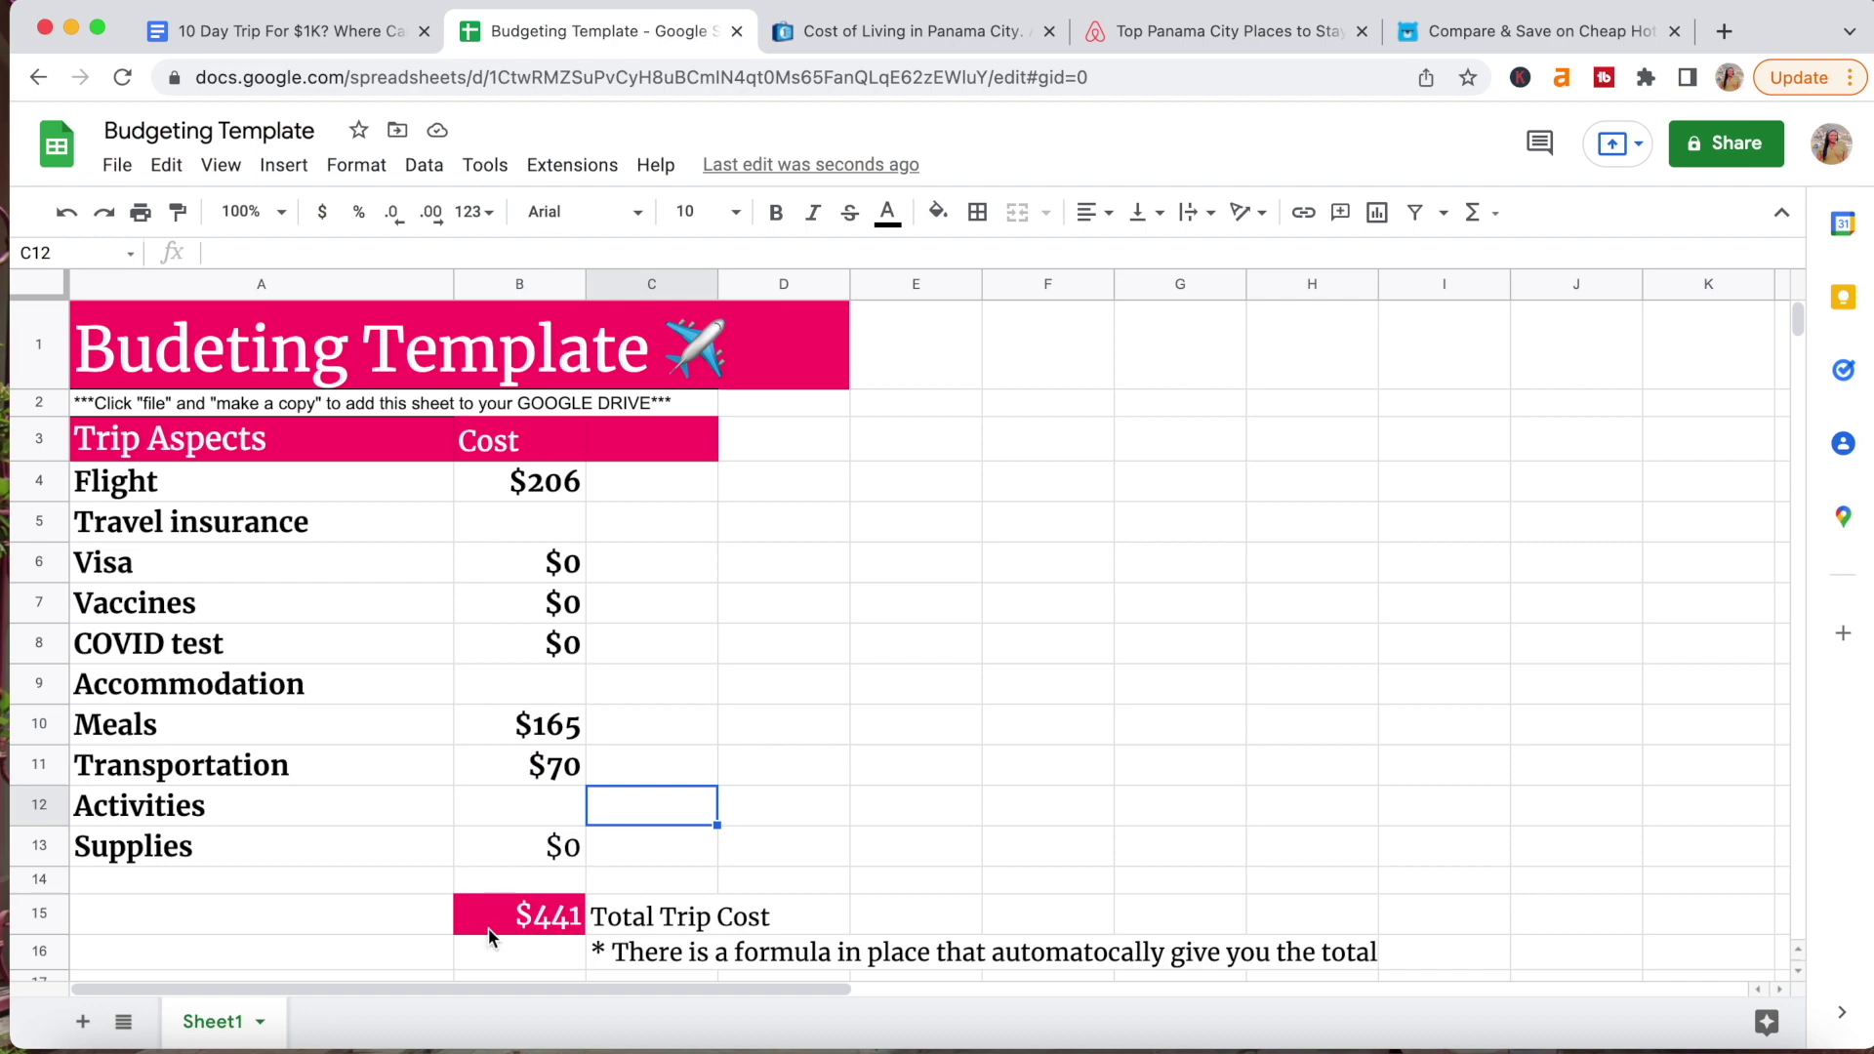
{"action": "key", "text": "ctrl+Tab"}
{"action": "key", "text": "ctrl+Tab"}
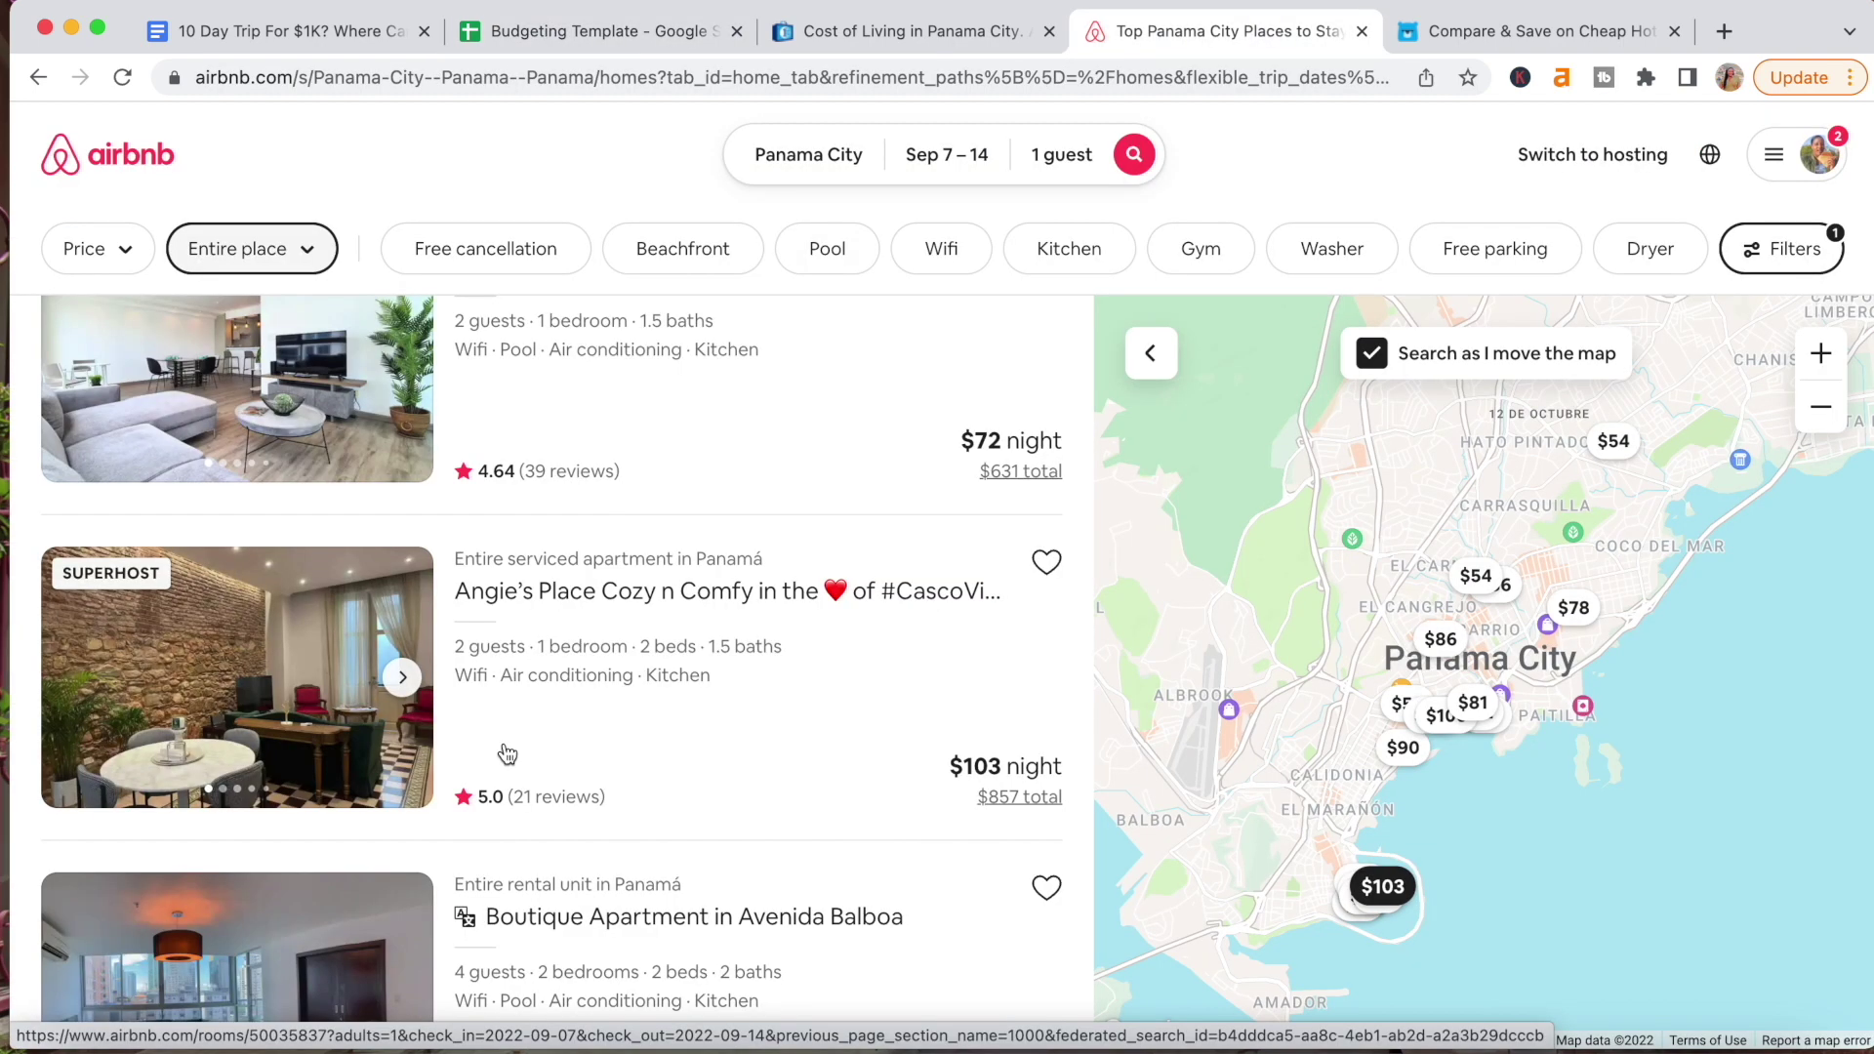
{"action": "scroll", "coordinate": [506, 754], "scroll_direction": "down", "scroll_amount": 7}
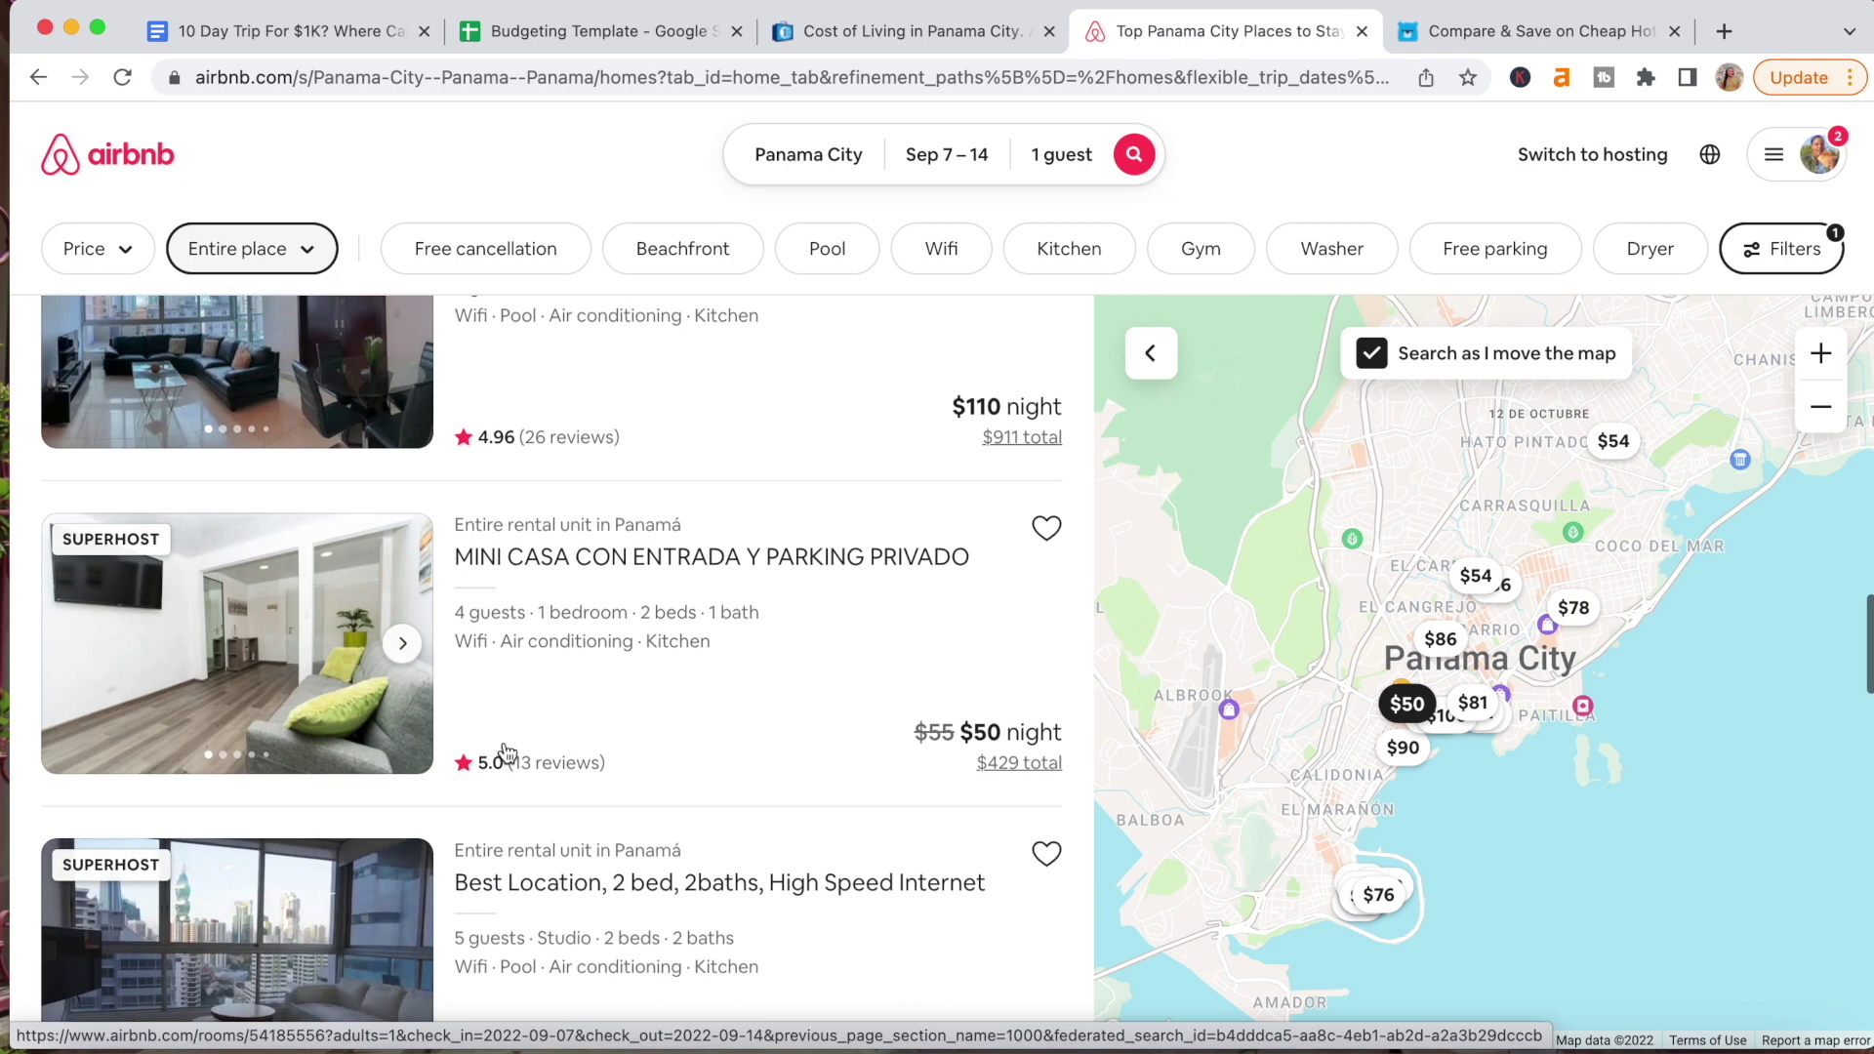
{"action": "scroll", "coordinate": [507, 753], "scroll_direction": "down", "scroll_amount": 5}
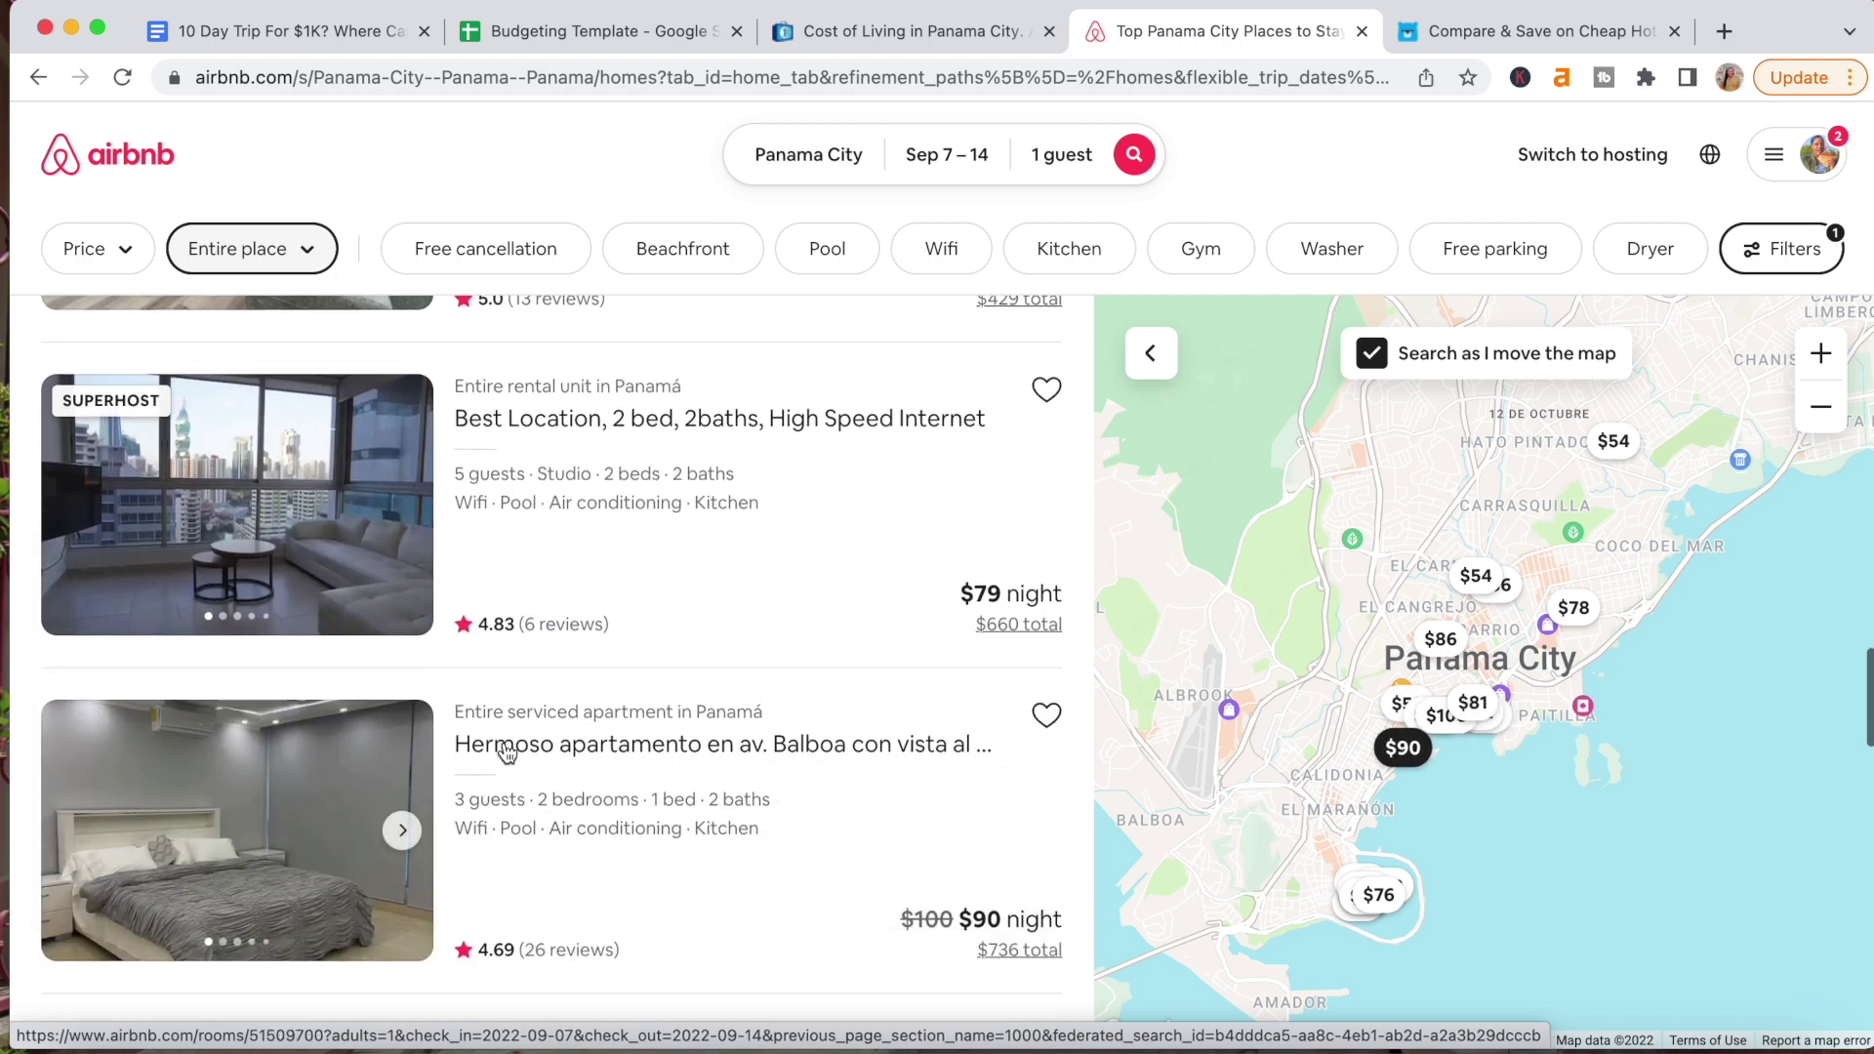
{"action": "scroll", "coordinate": [507, 753], "scroll_direction": "down", "scroll_amount": 2}
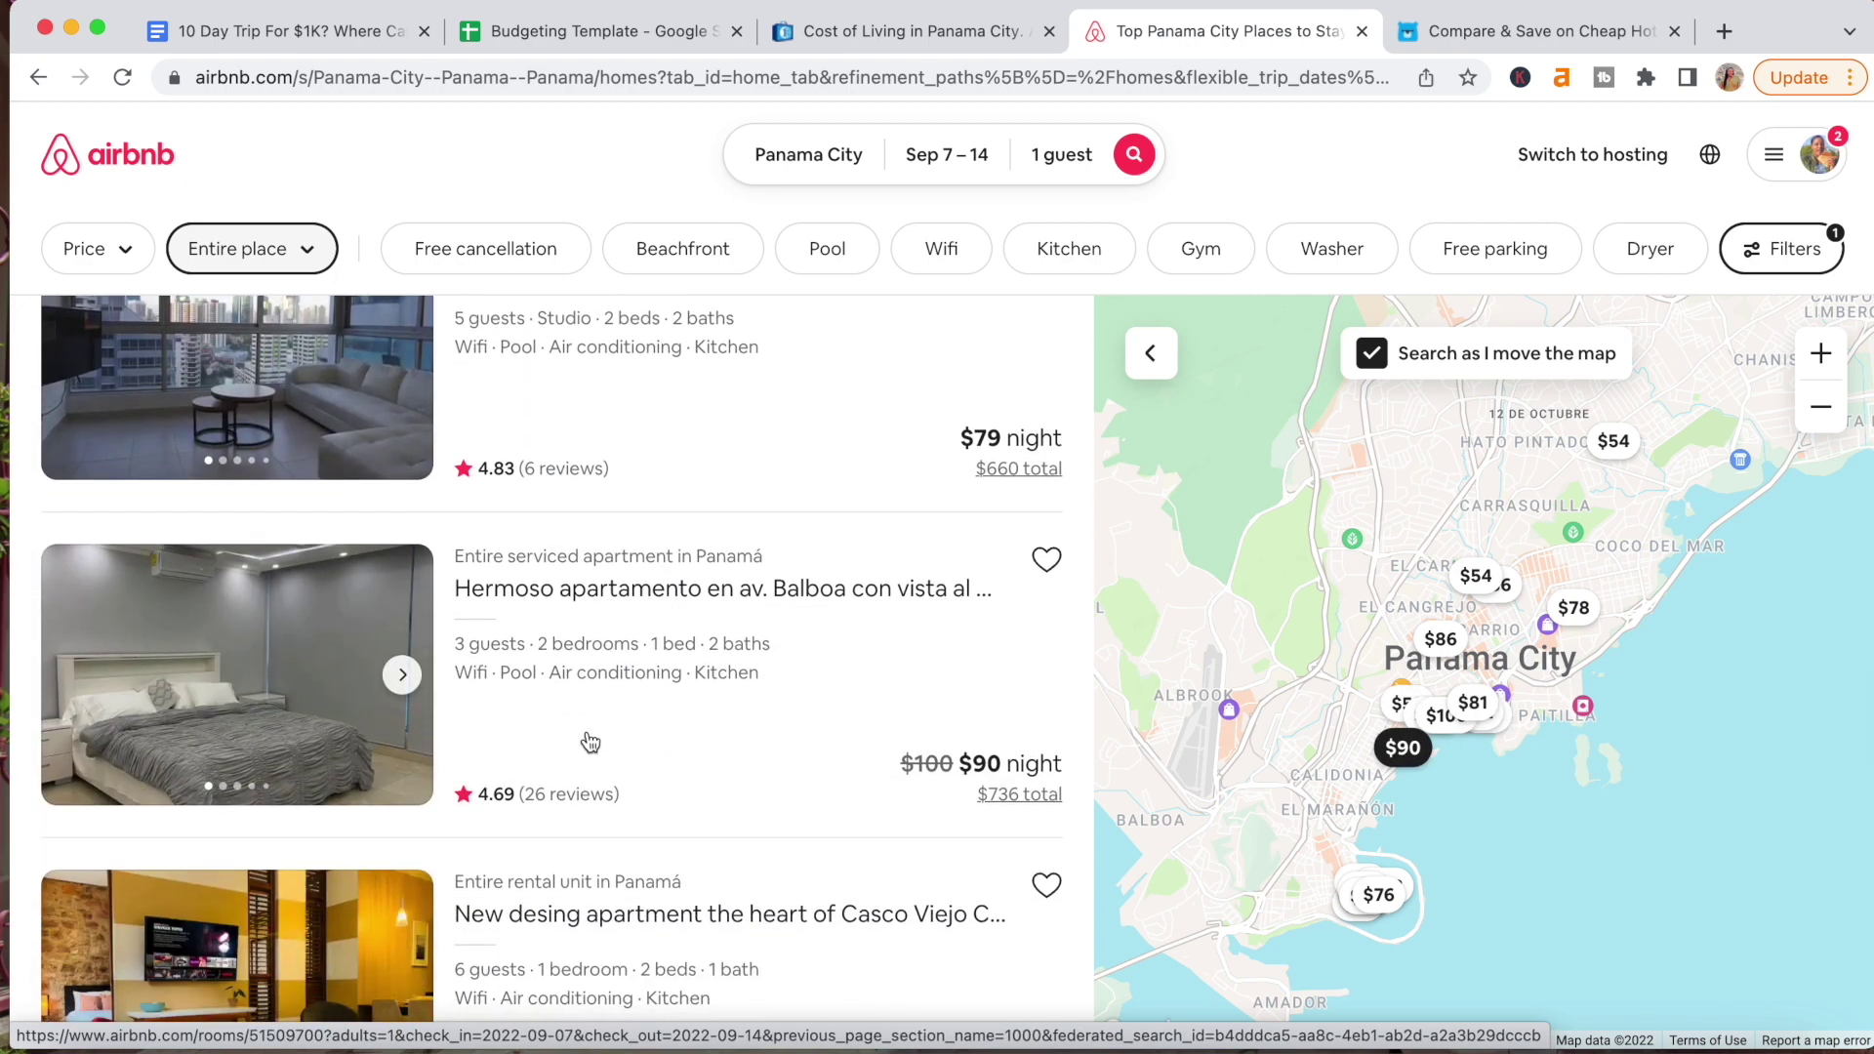
{"action": "scroll", "coordinate": [591, 741], "scroll_direction": "down", "scroll_amount": 8}
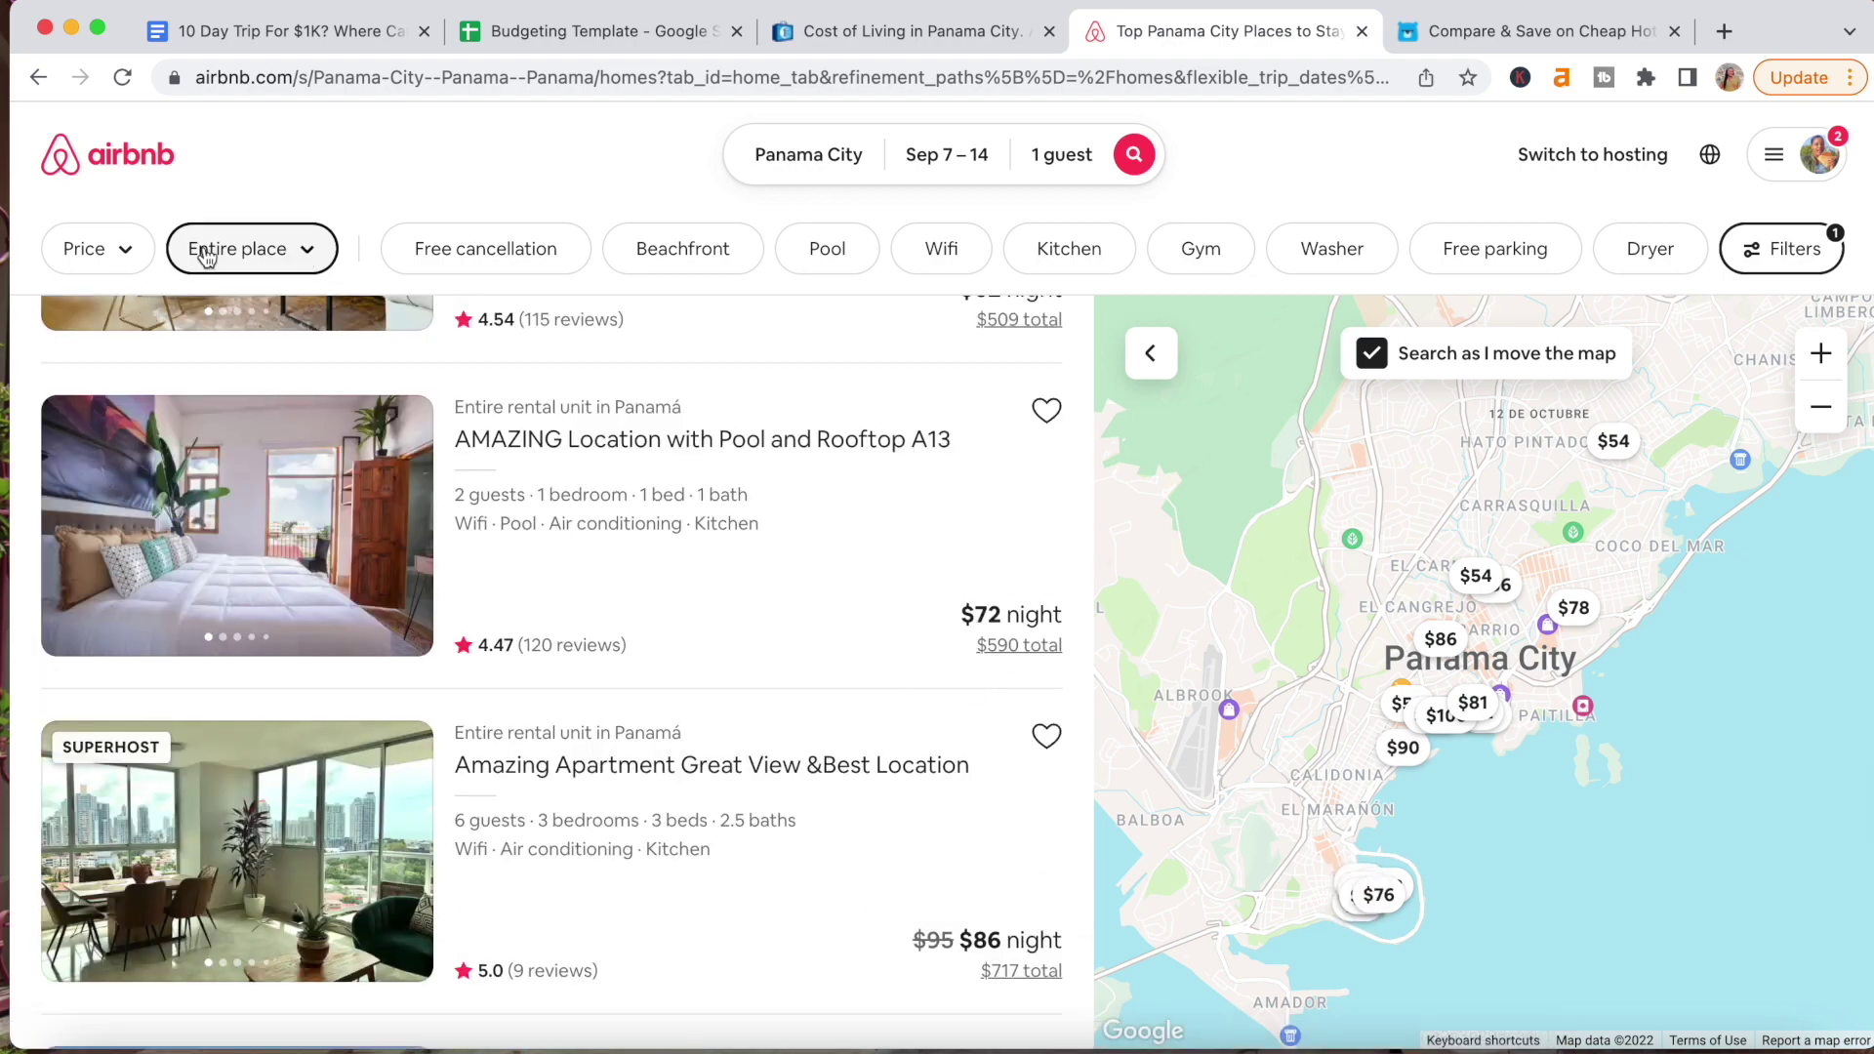
Lower the maximum price in the Airbnb price range filter.
{"action": "left_click", "coordinate": [110, 253]}
{"action": "left_click", "coordinate": [401, 578]}
{"action": "left_click_drag", "start_coordinate": [382, 579], "coordinate": [444, 580]}
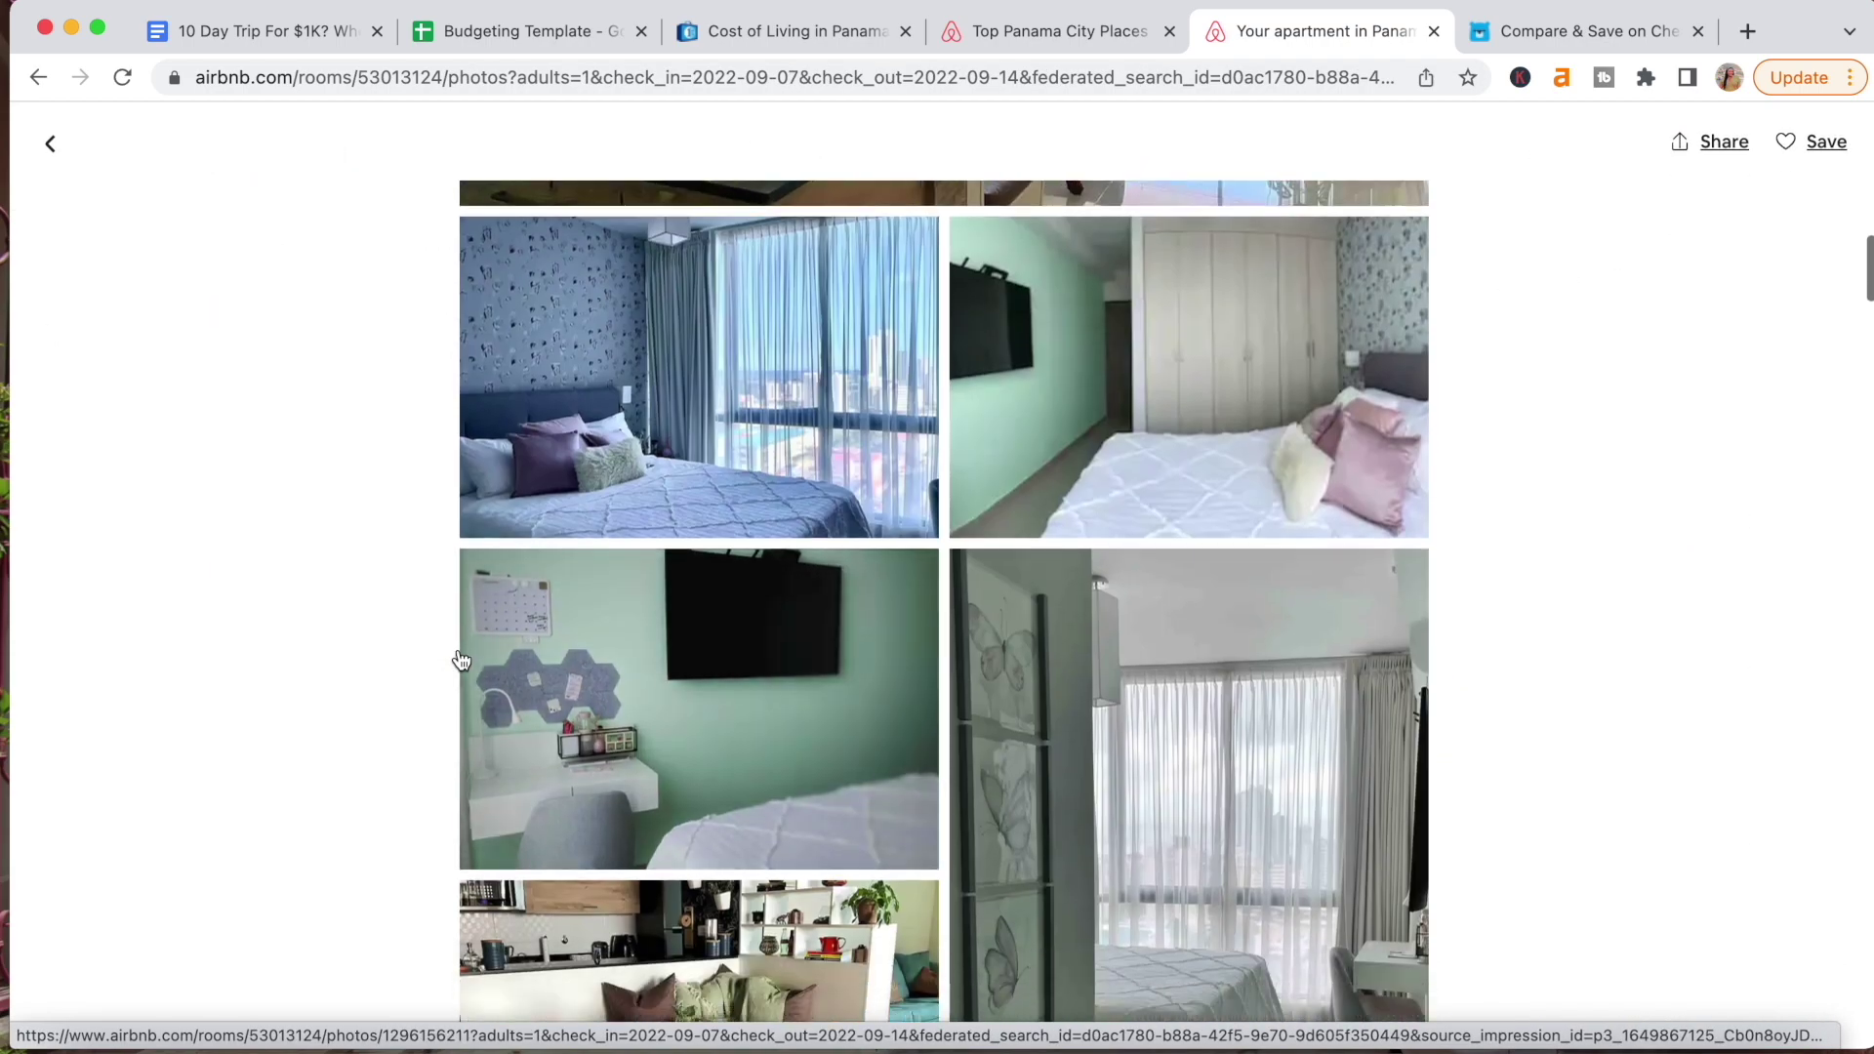
Review the Your apartment in Panama listing's photos and $469 total, then return to the budget sheet.
{"action": "scroll", "coordinate": [460, 660], "scroll_direction": "down", "scroll_amount": 15}
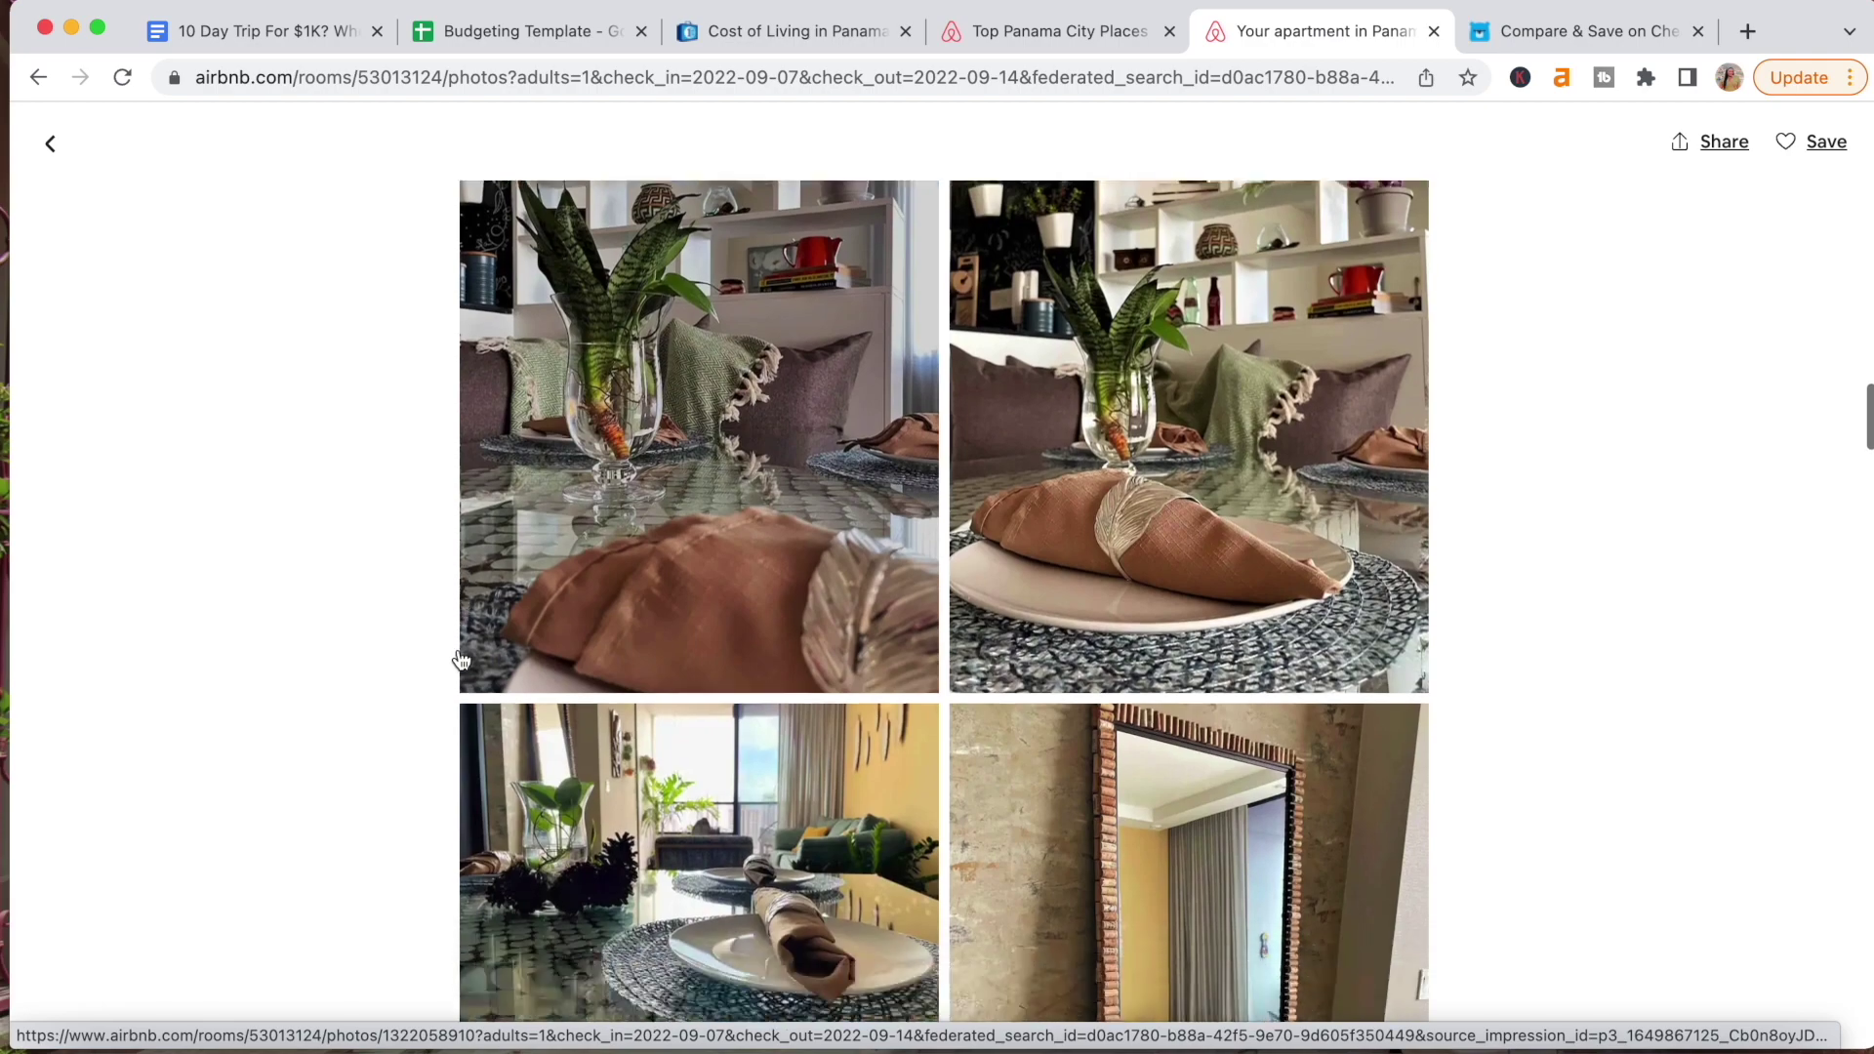
{"action": "scroll", "coordinate": [461, 660], "scroll_direction": "down", "scroll_amount": 15}
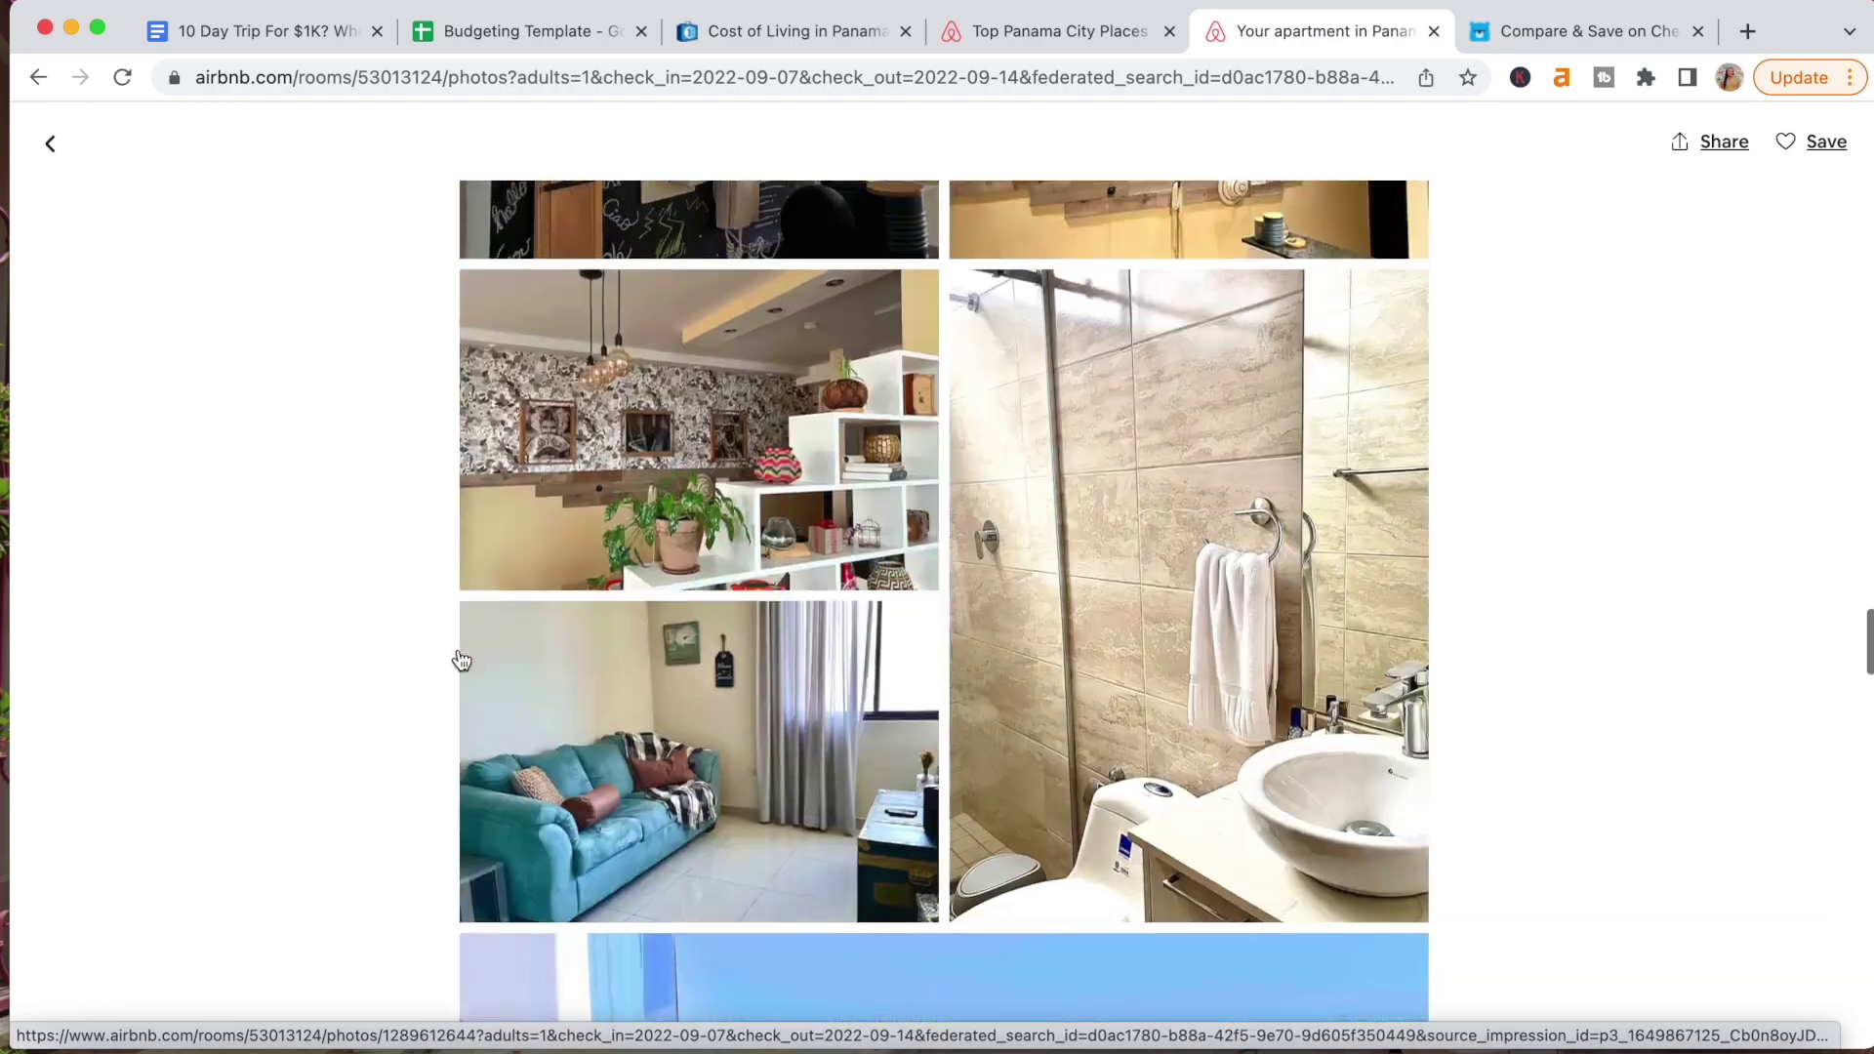
{"action": "scroll", "coordinate": [460, 659], "scroll_direction": "down", "scroll_amount": 5}
{"action": "left_click", "coordinate": [50, 143]}
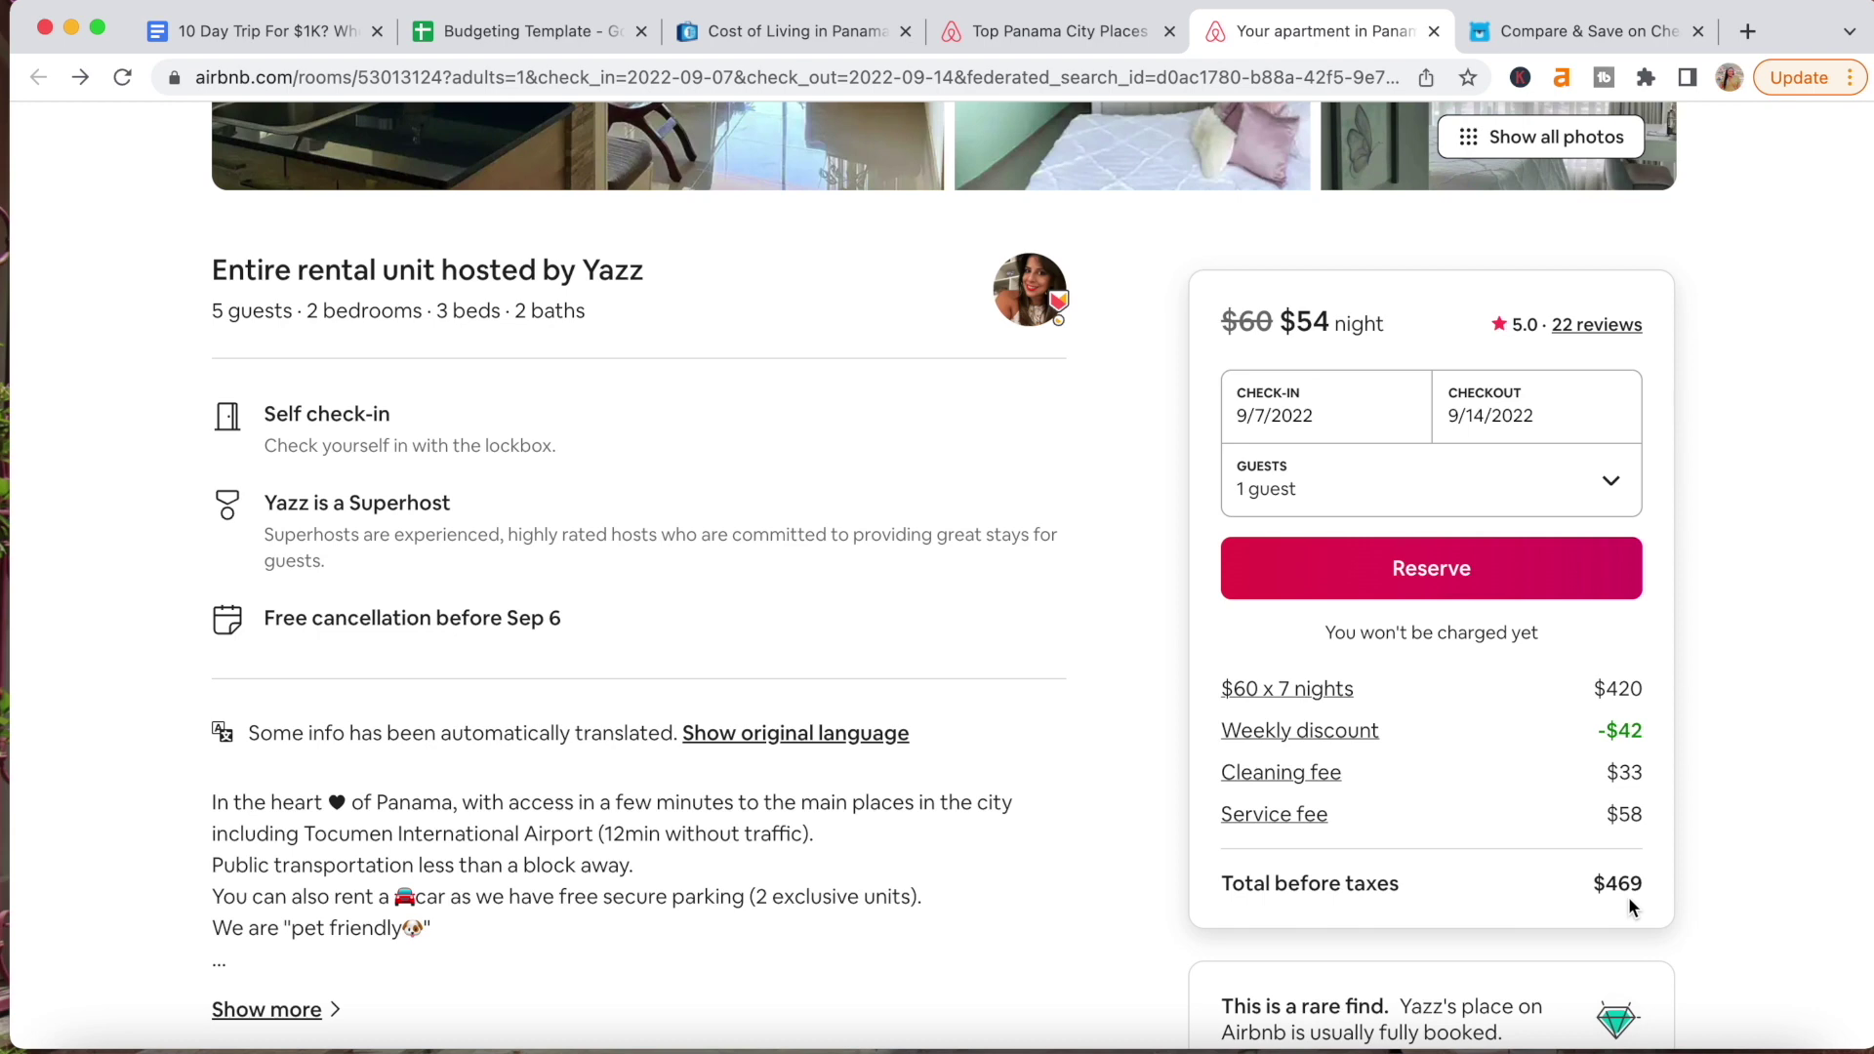
{"action": "scroll", "coordinate": [989, 761], "scroll_direction": "up", "scroll_amount": 7}
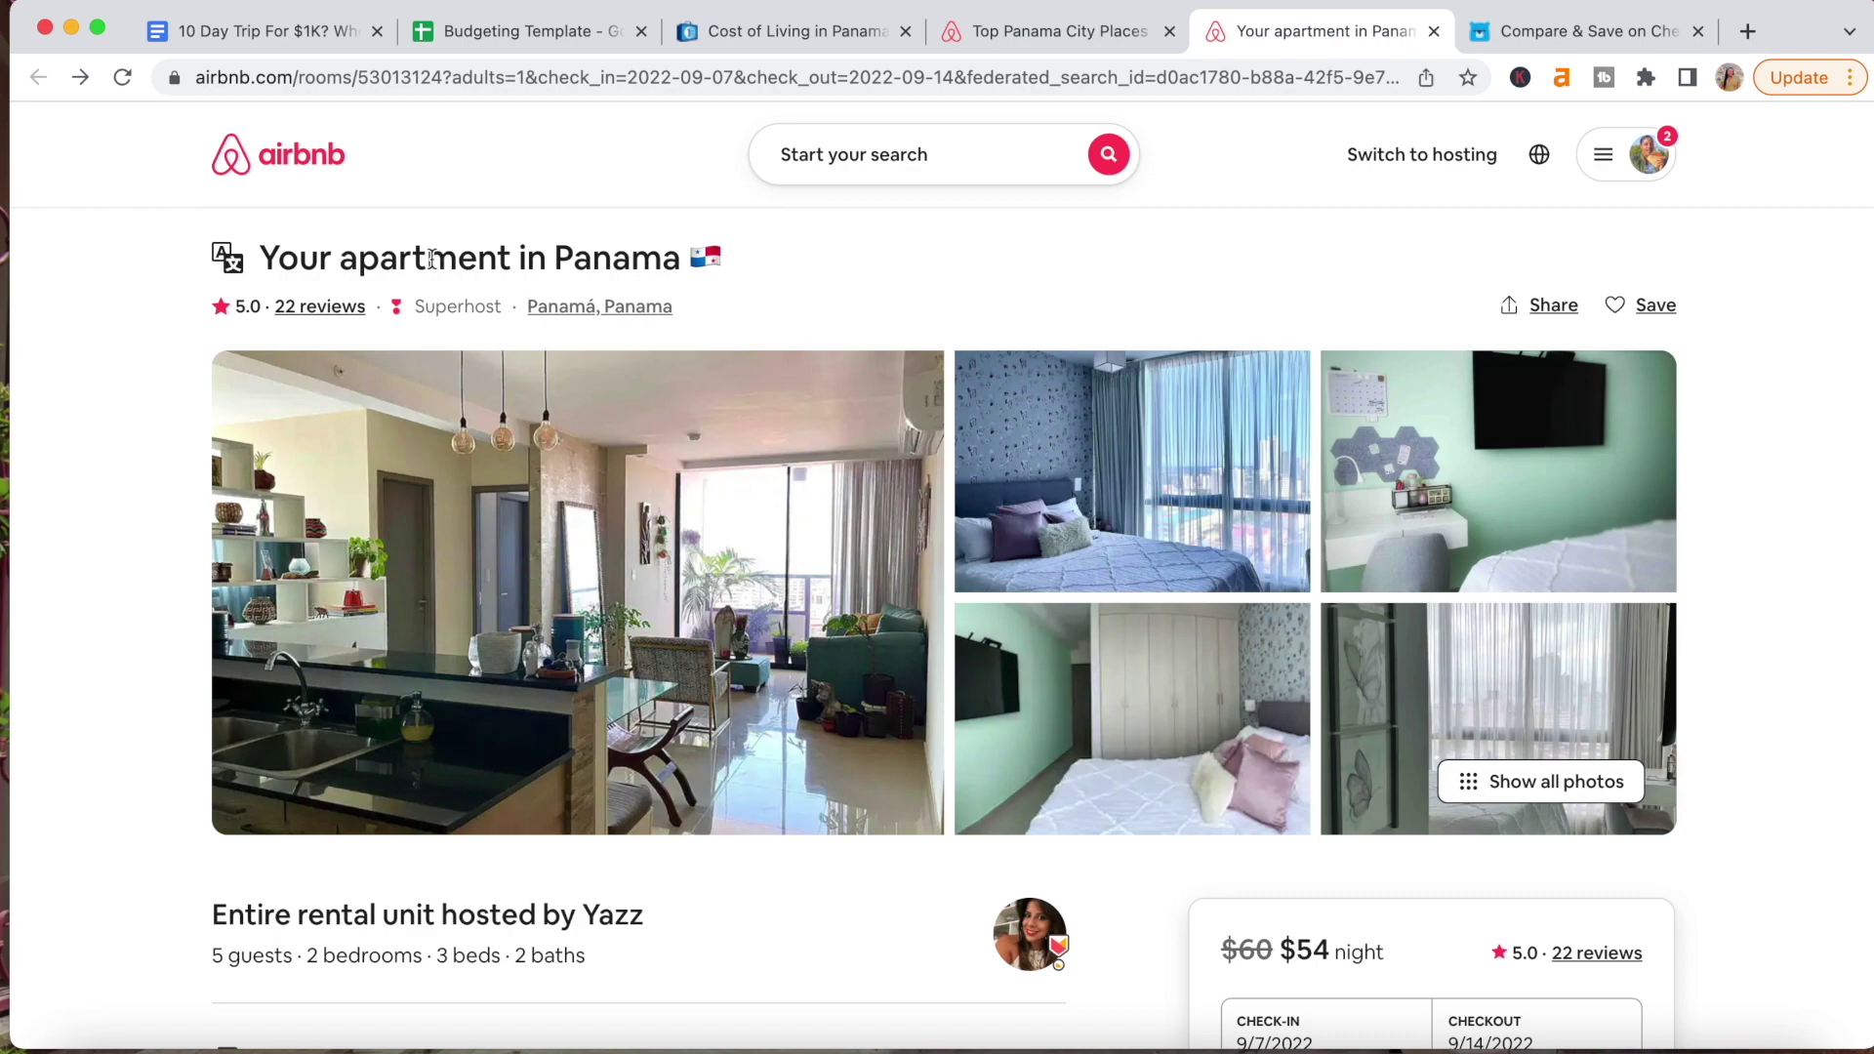
{"action": "scroll", "coordinate": [322, 674], "scroll_direction": "down", "scroll_amount": 8}
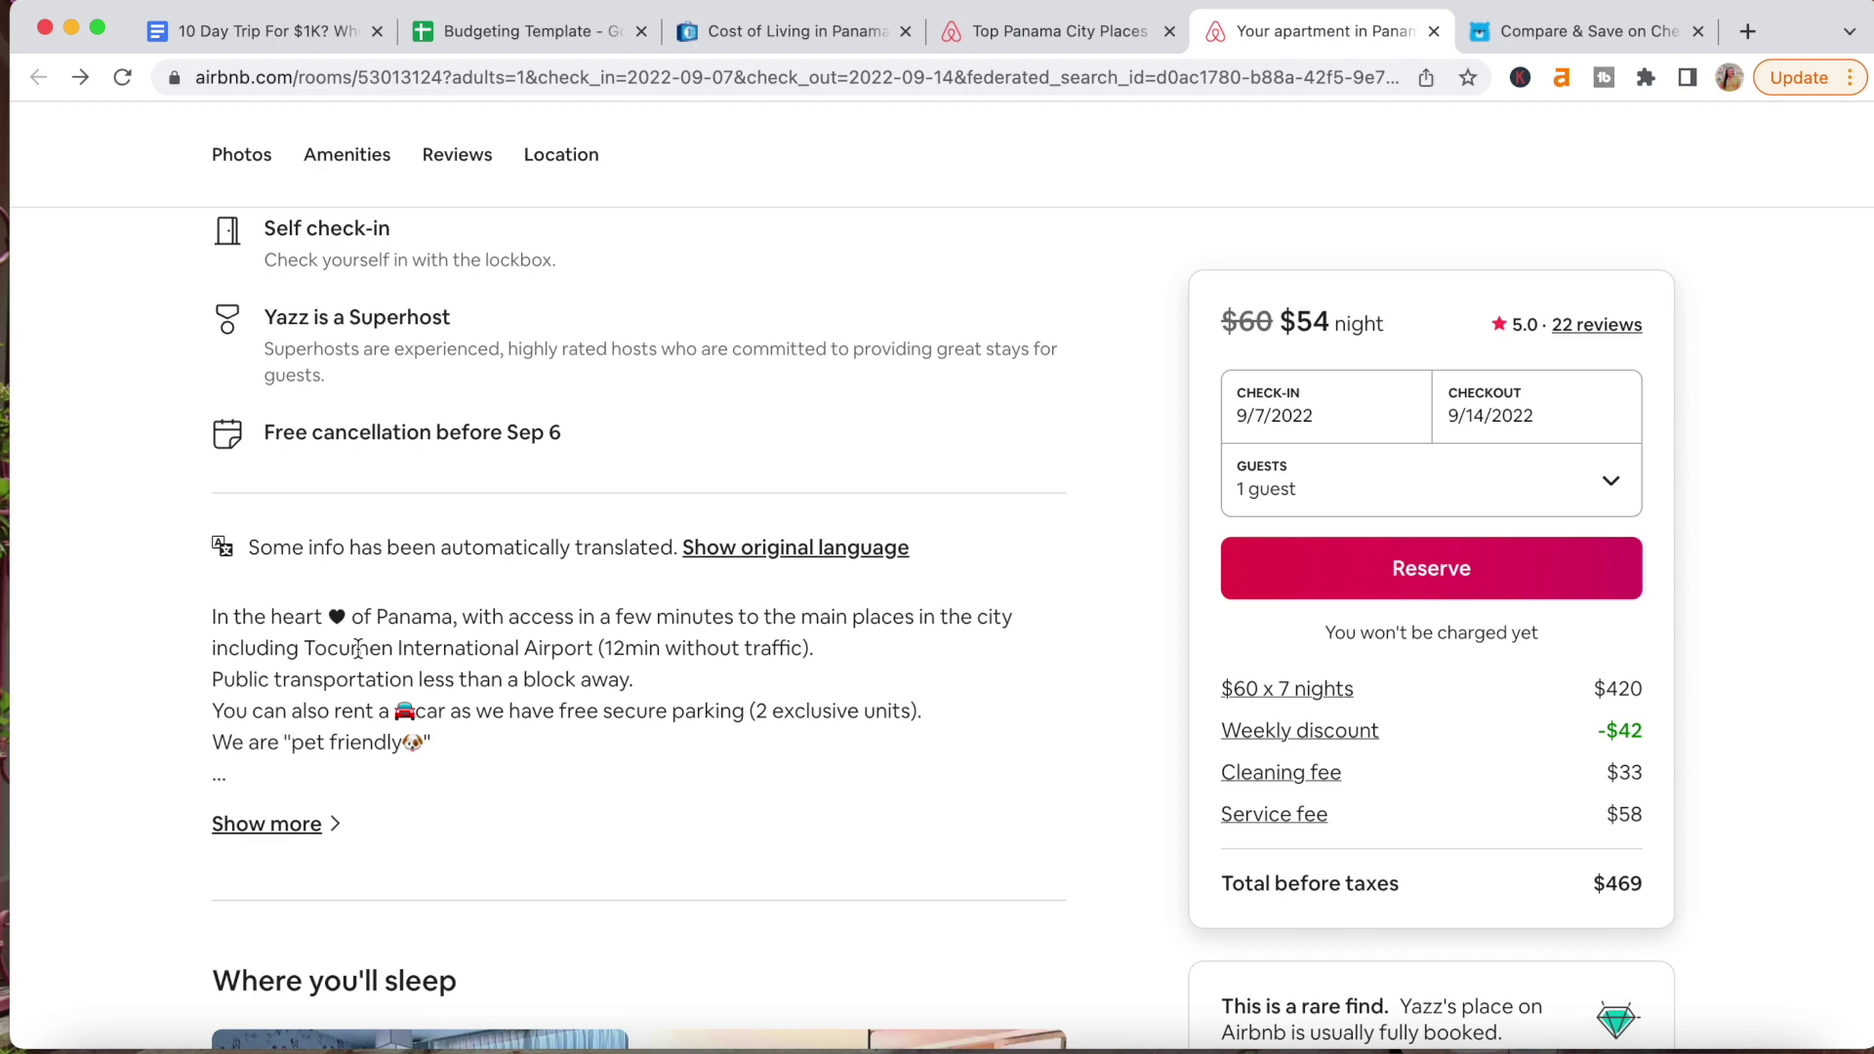
{"action": "left_click", "coordinate": [527, 32]}
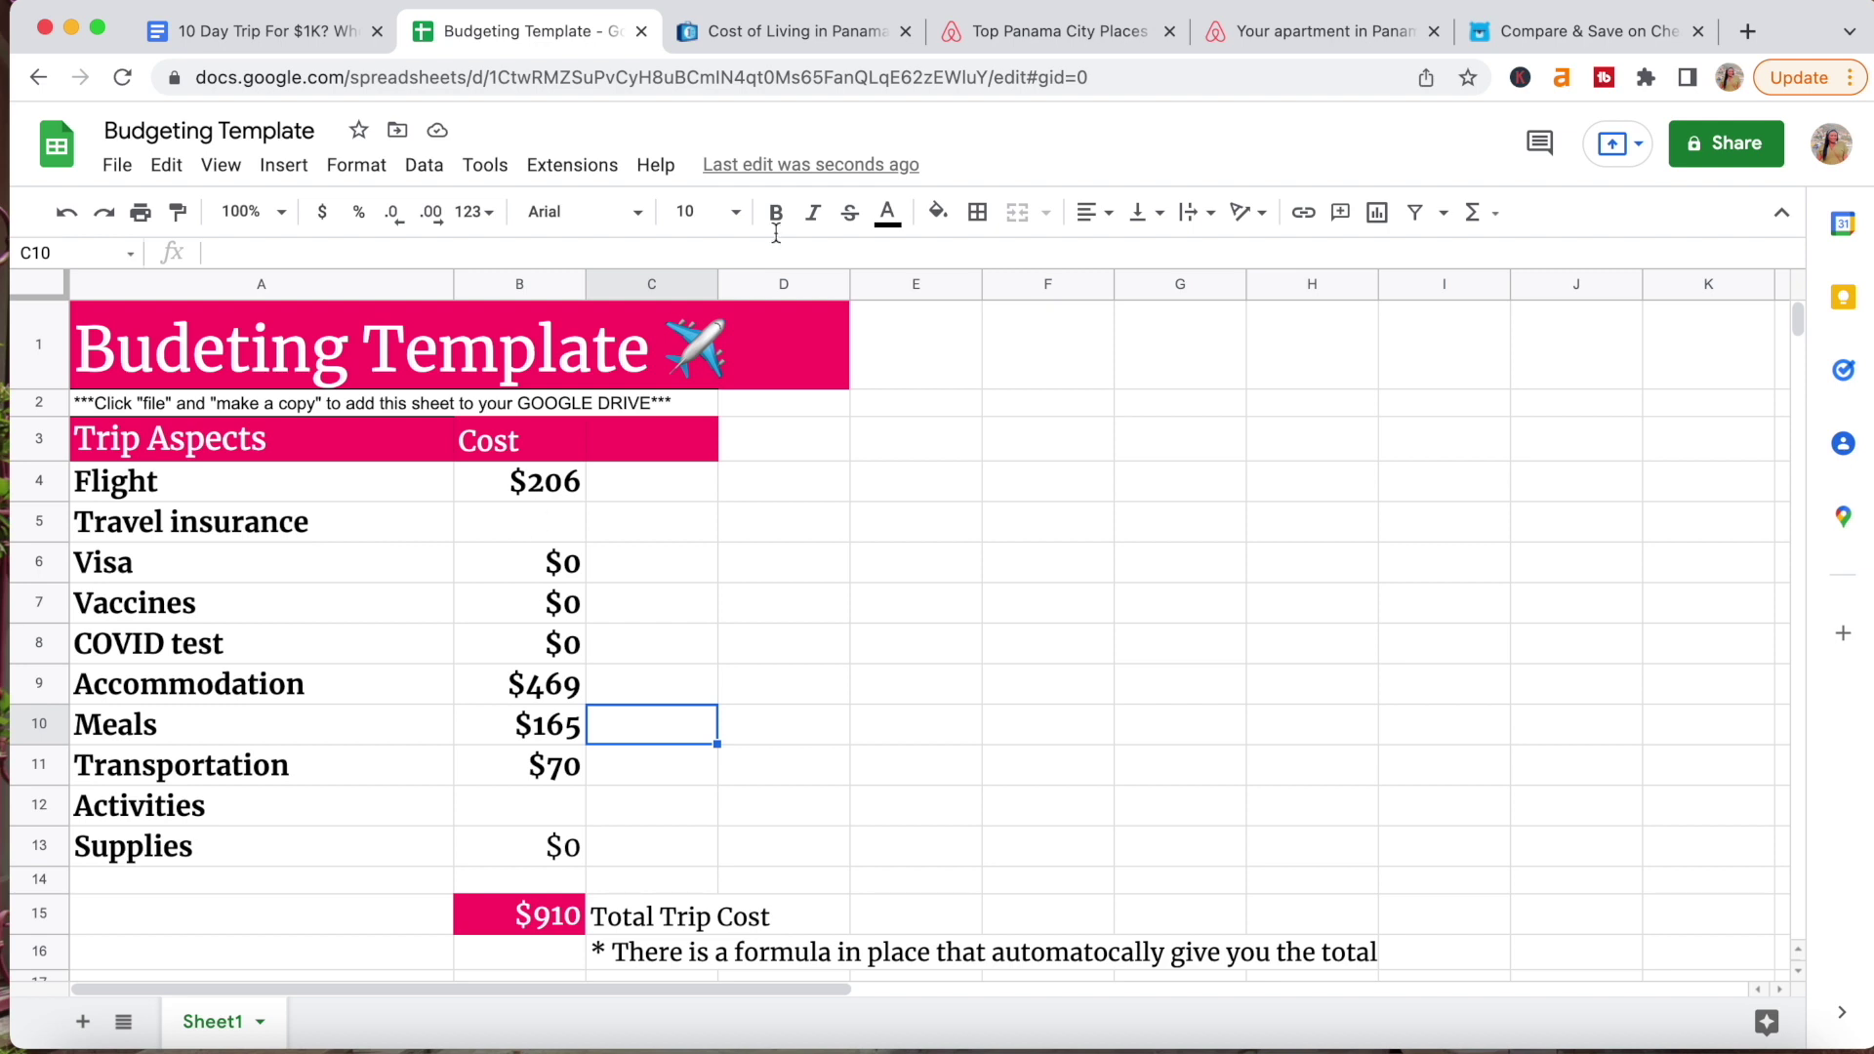
Close the Airbnb tabs and start a travel insurance quote on InsureMyTrip.
{"action": "left_click", "coordinate": [904, 32]}
{"action": "left_click", "coordinate": [904, 32]}
{"action": "left_click", "coordinate": [904, 32]}
{"action": "left_click", "coordinate": [878, 33]}
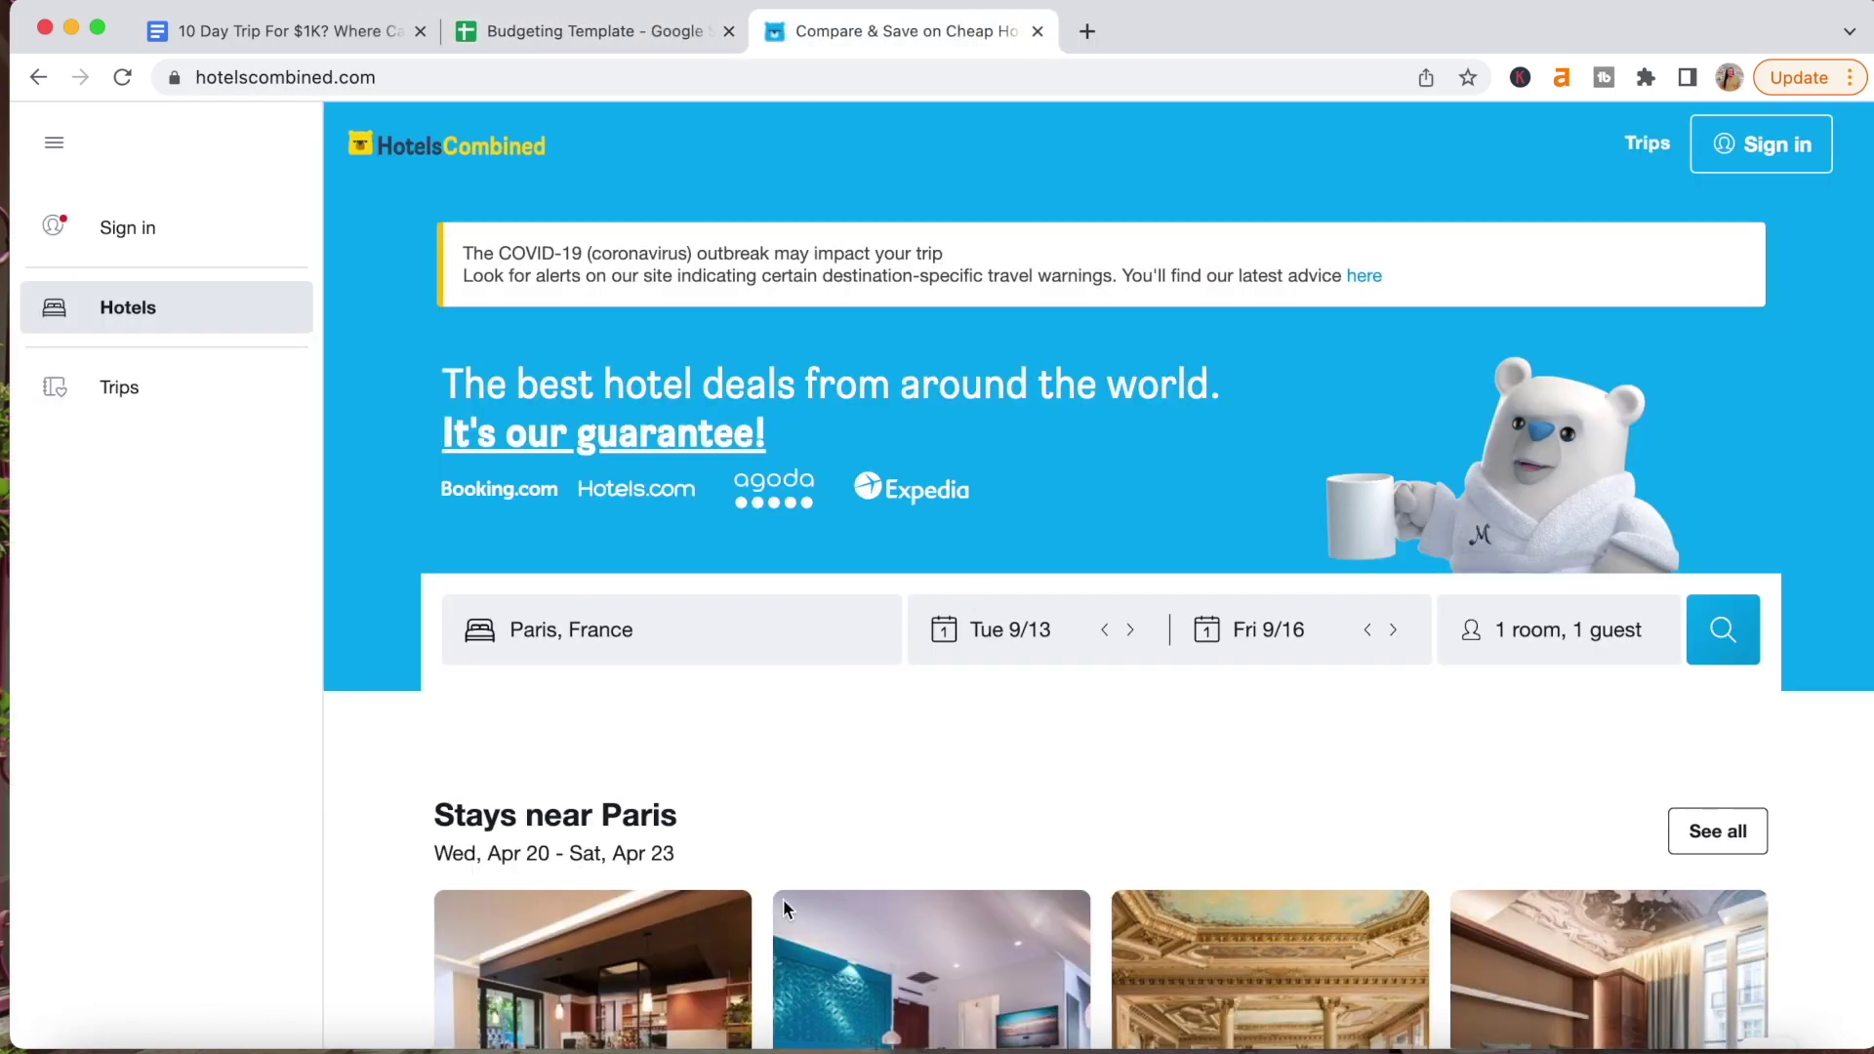
{"action": "scroll", "coordinate": [898, 775], "scroll_direction": "down", "scroll_amount": 5}
{"action": "scroll", "coordinate": [898, 775], "scroll_direction": "down", "scroll_amount": 8}
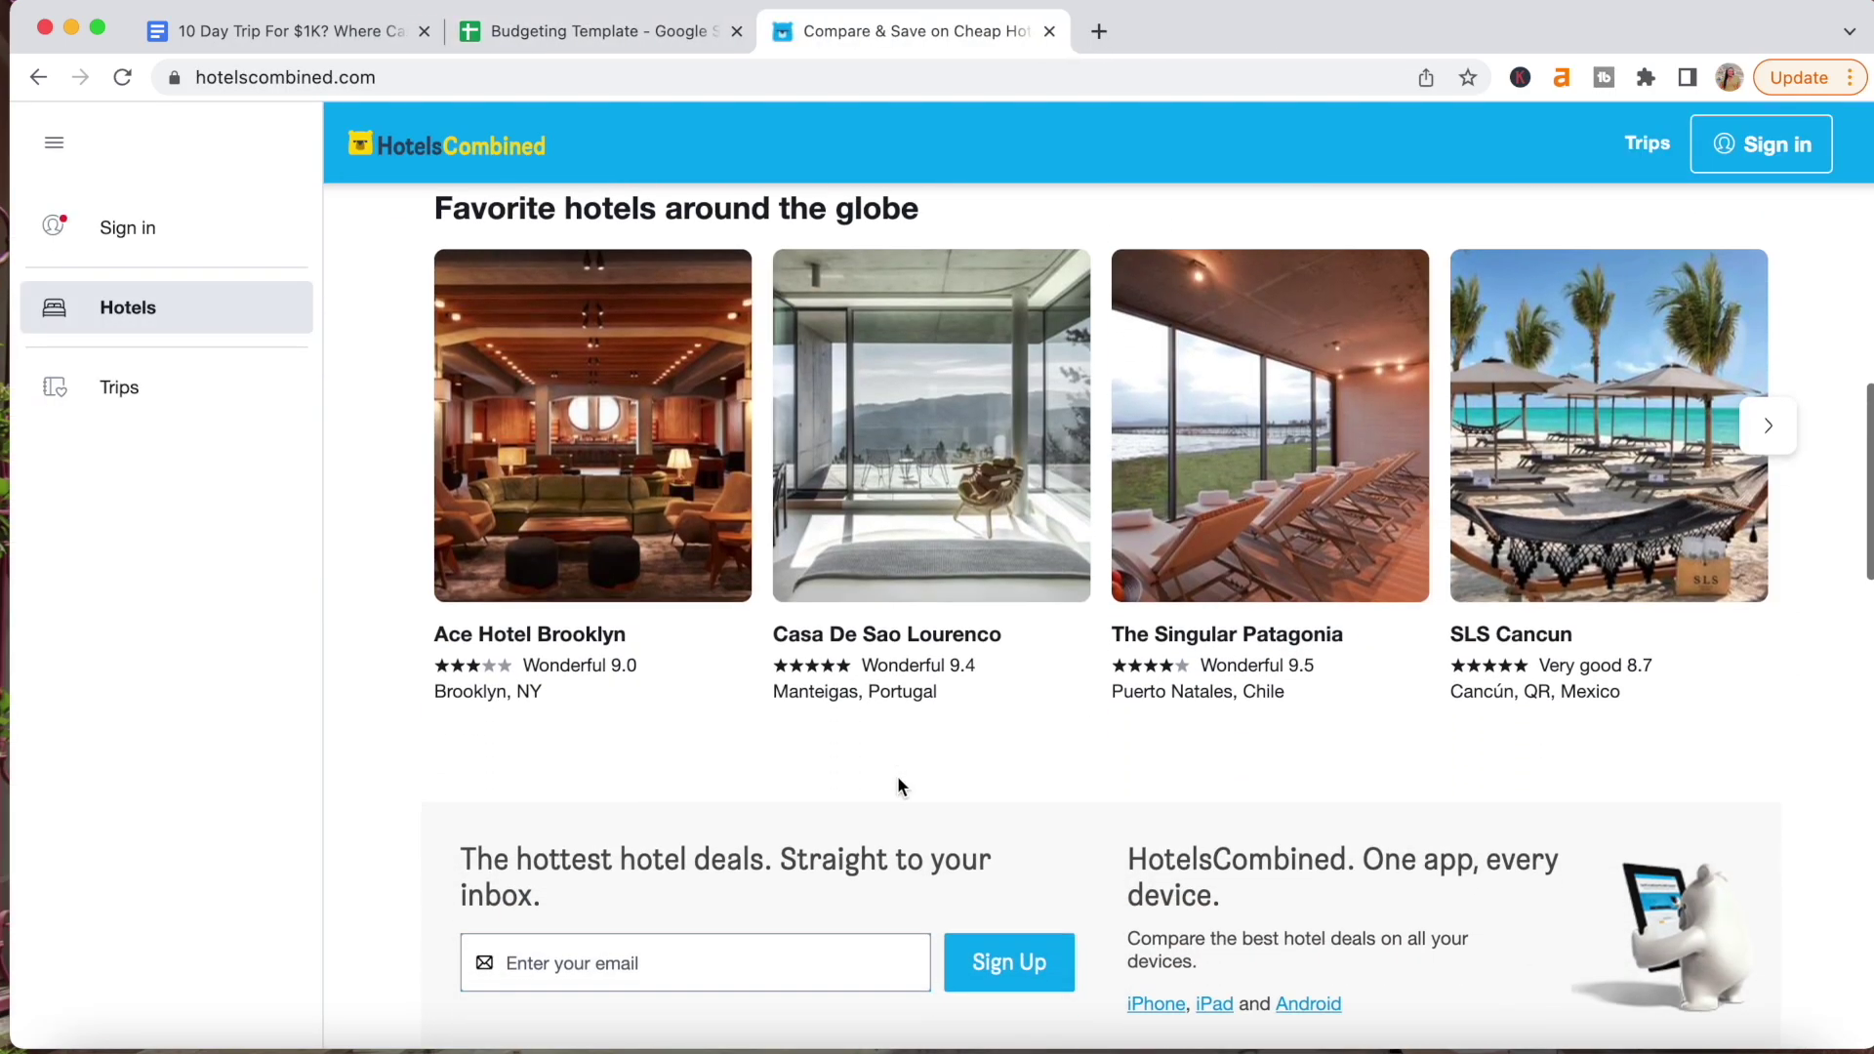
{"action": "scroll", "coordinate": [562, 522], "scroll_direction": "up", "scroll_amount": 13}
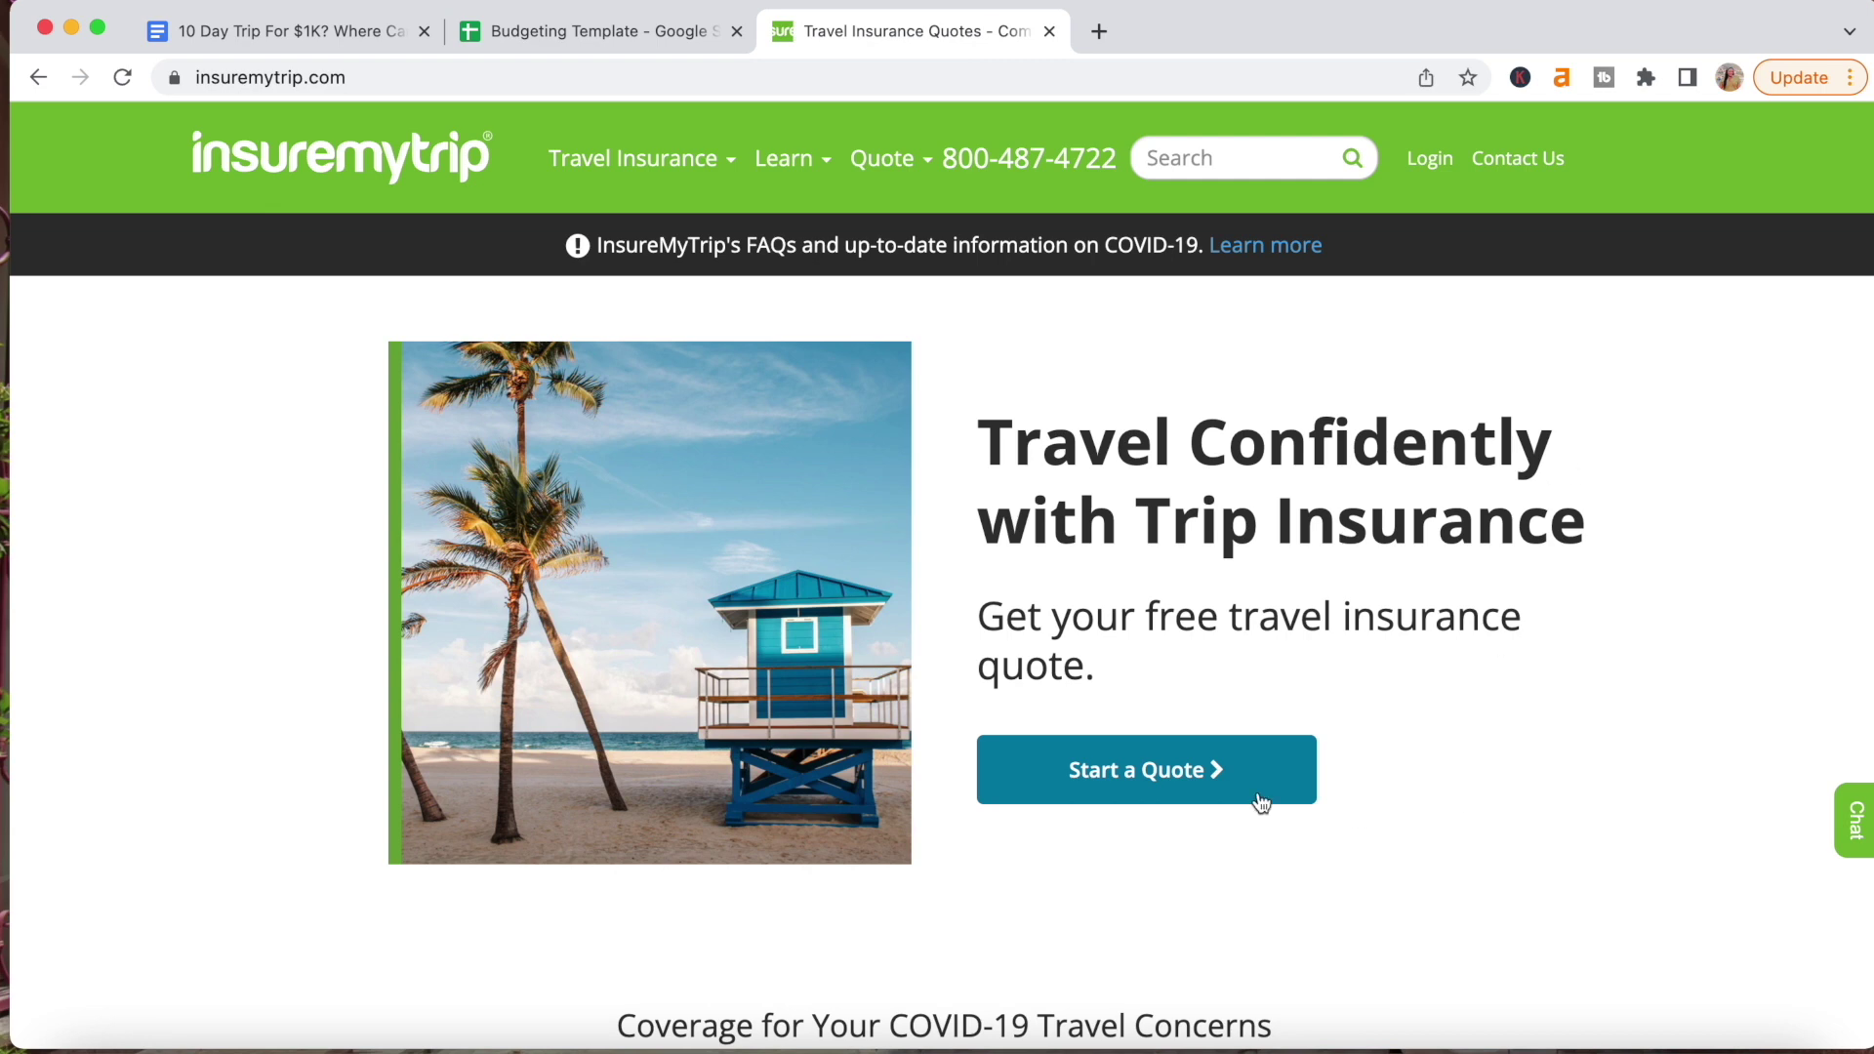
{"action": "left_click", "coordinate": [1207, 786]}
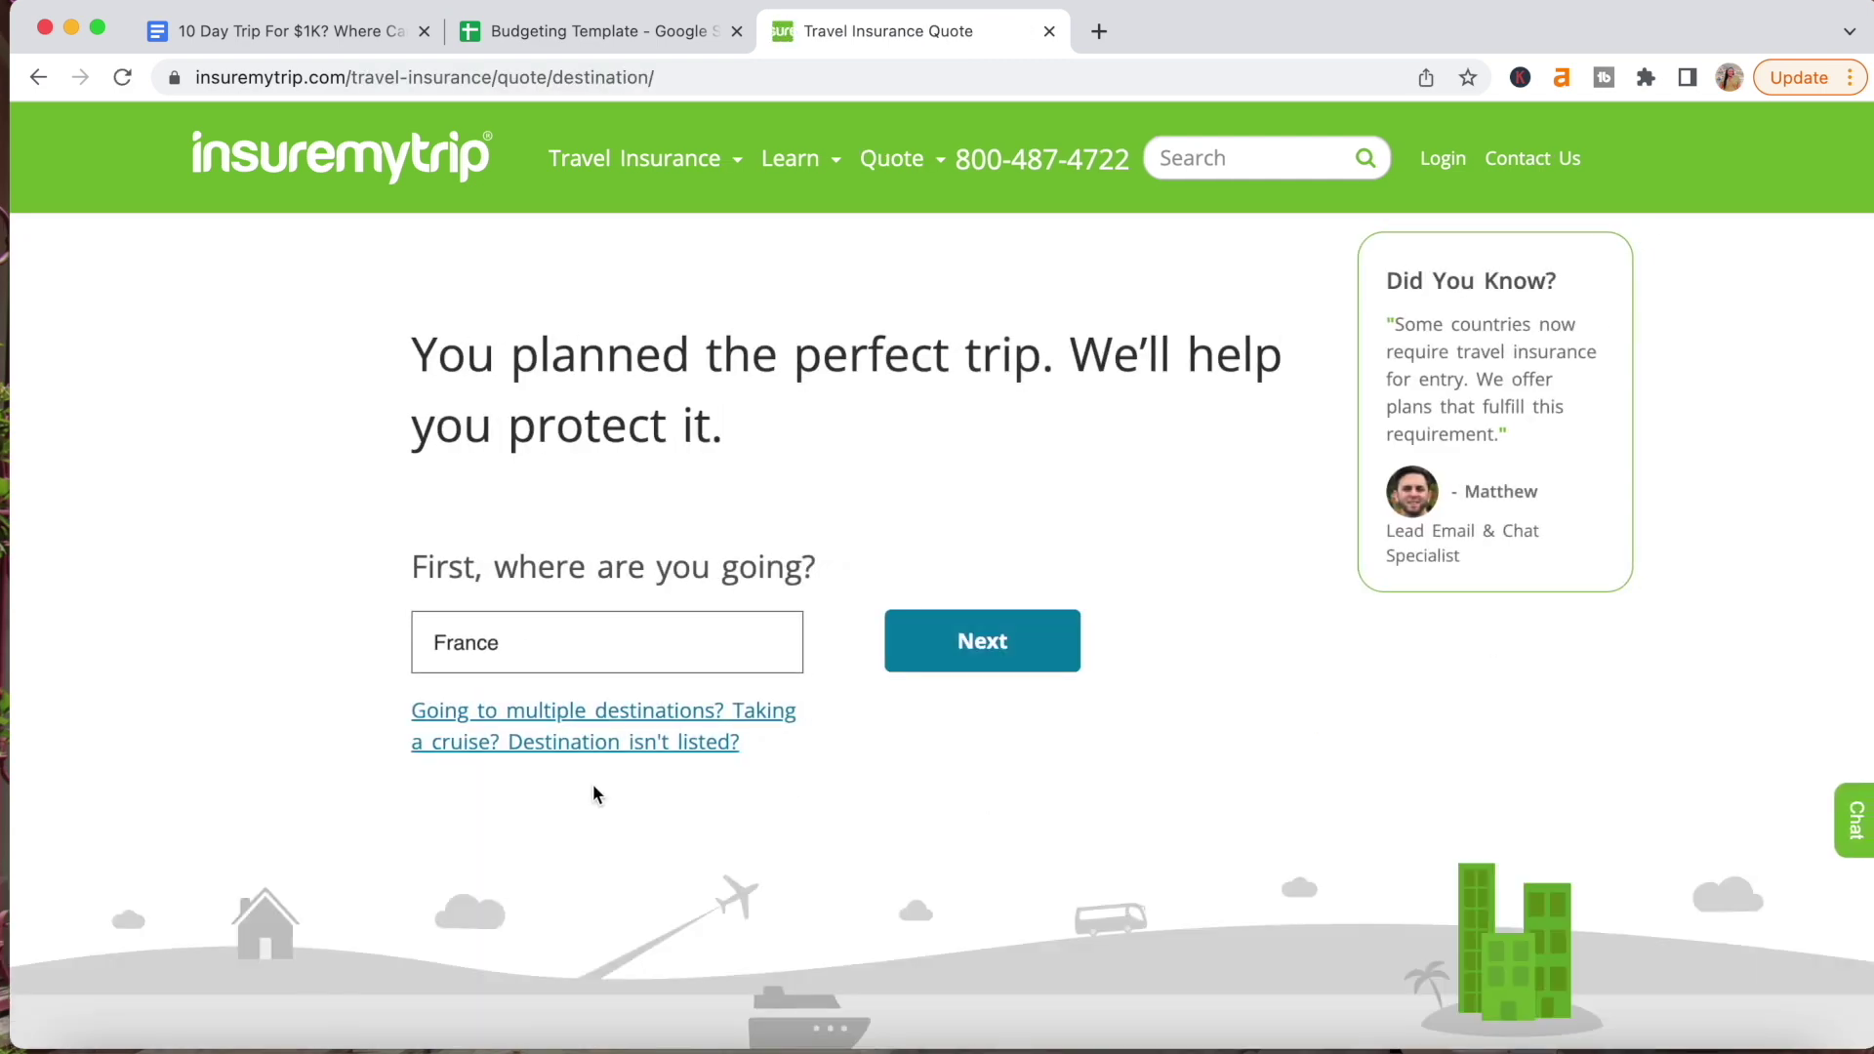
Edit the trip destination on the InsureMyTrip quote form.
{"action": "left_click", "coordinate": [713, 665]}
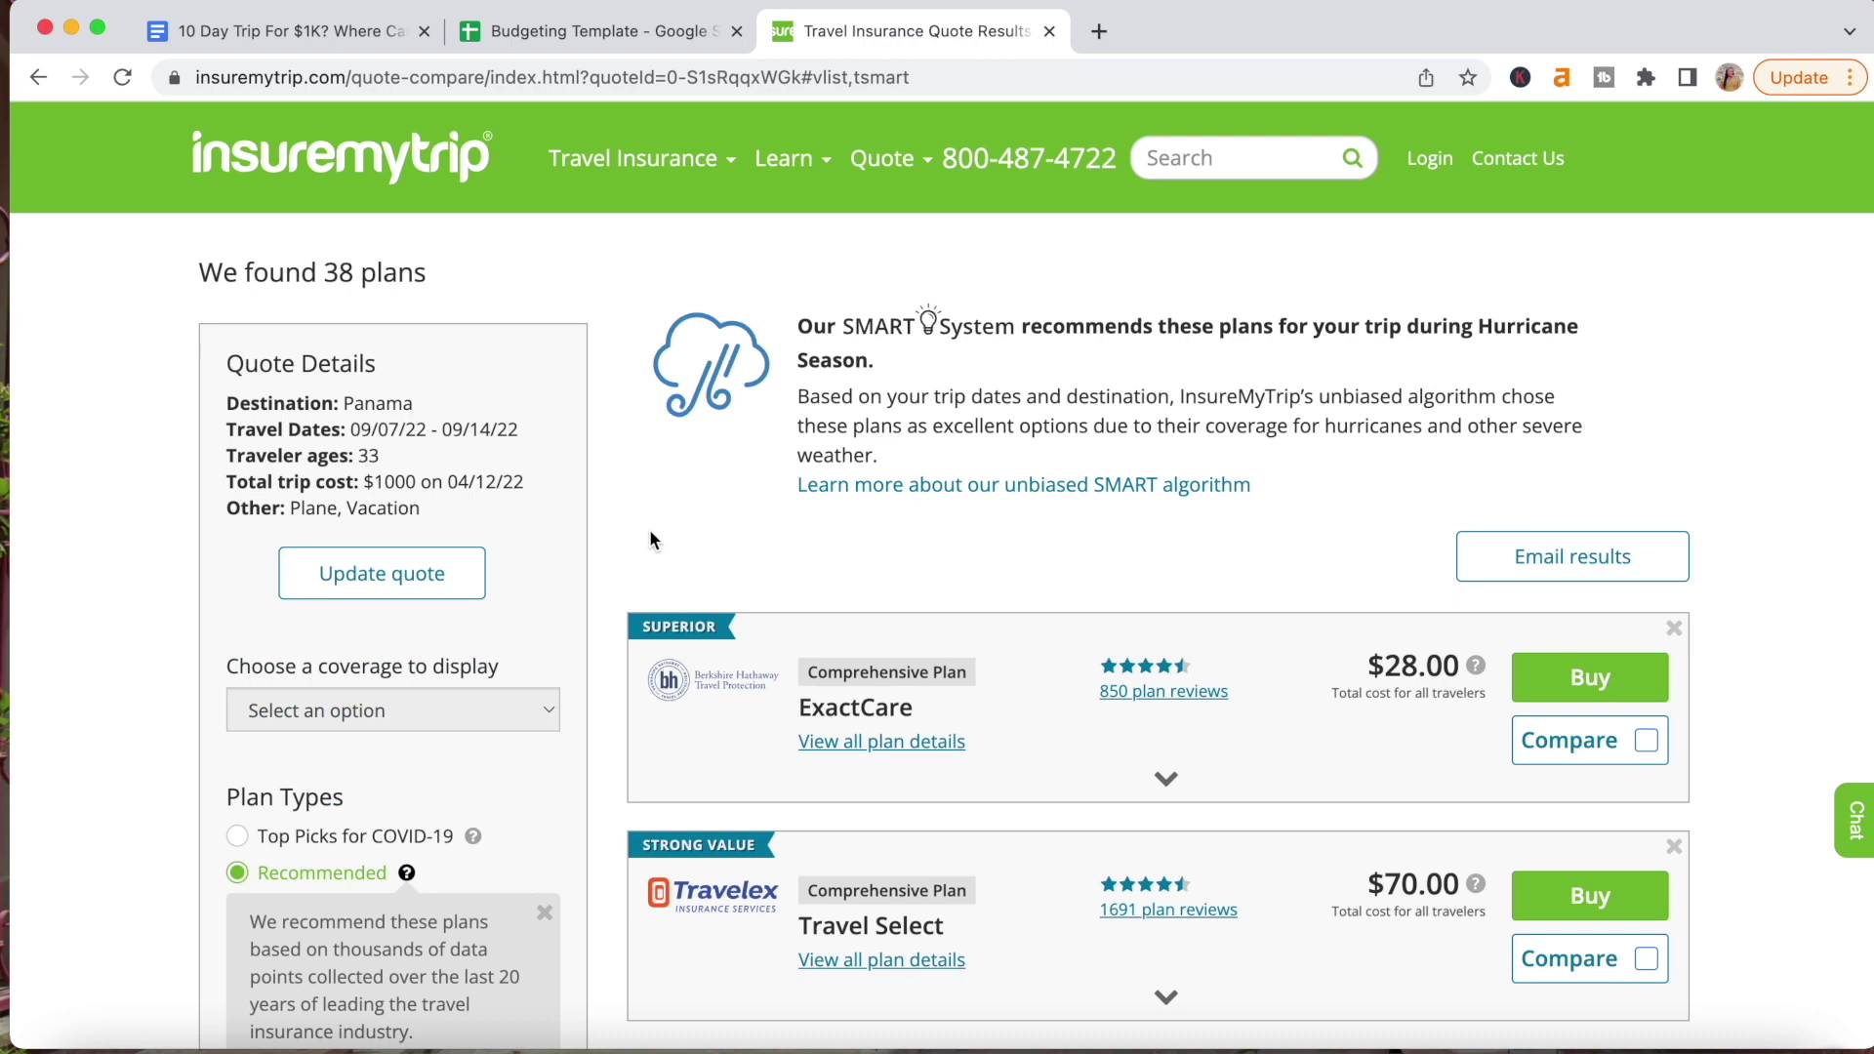
{"action": "scroll", "coordinate": [651, 533], "scroll_direction": "down", "scroll_amount": 6}
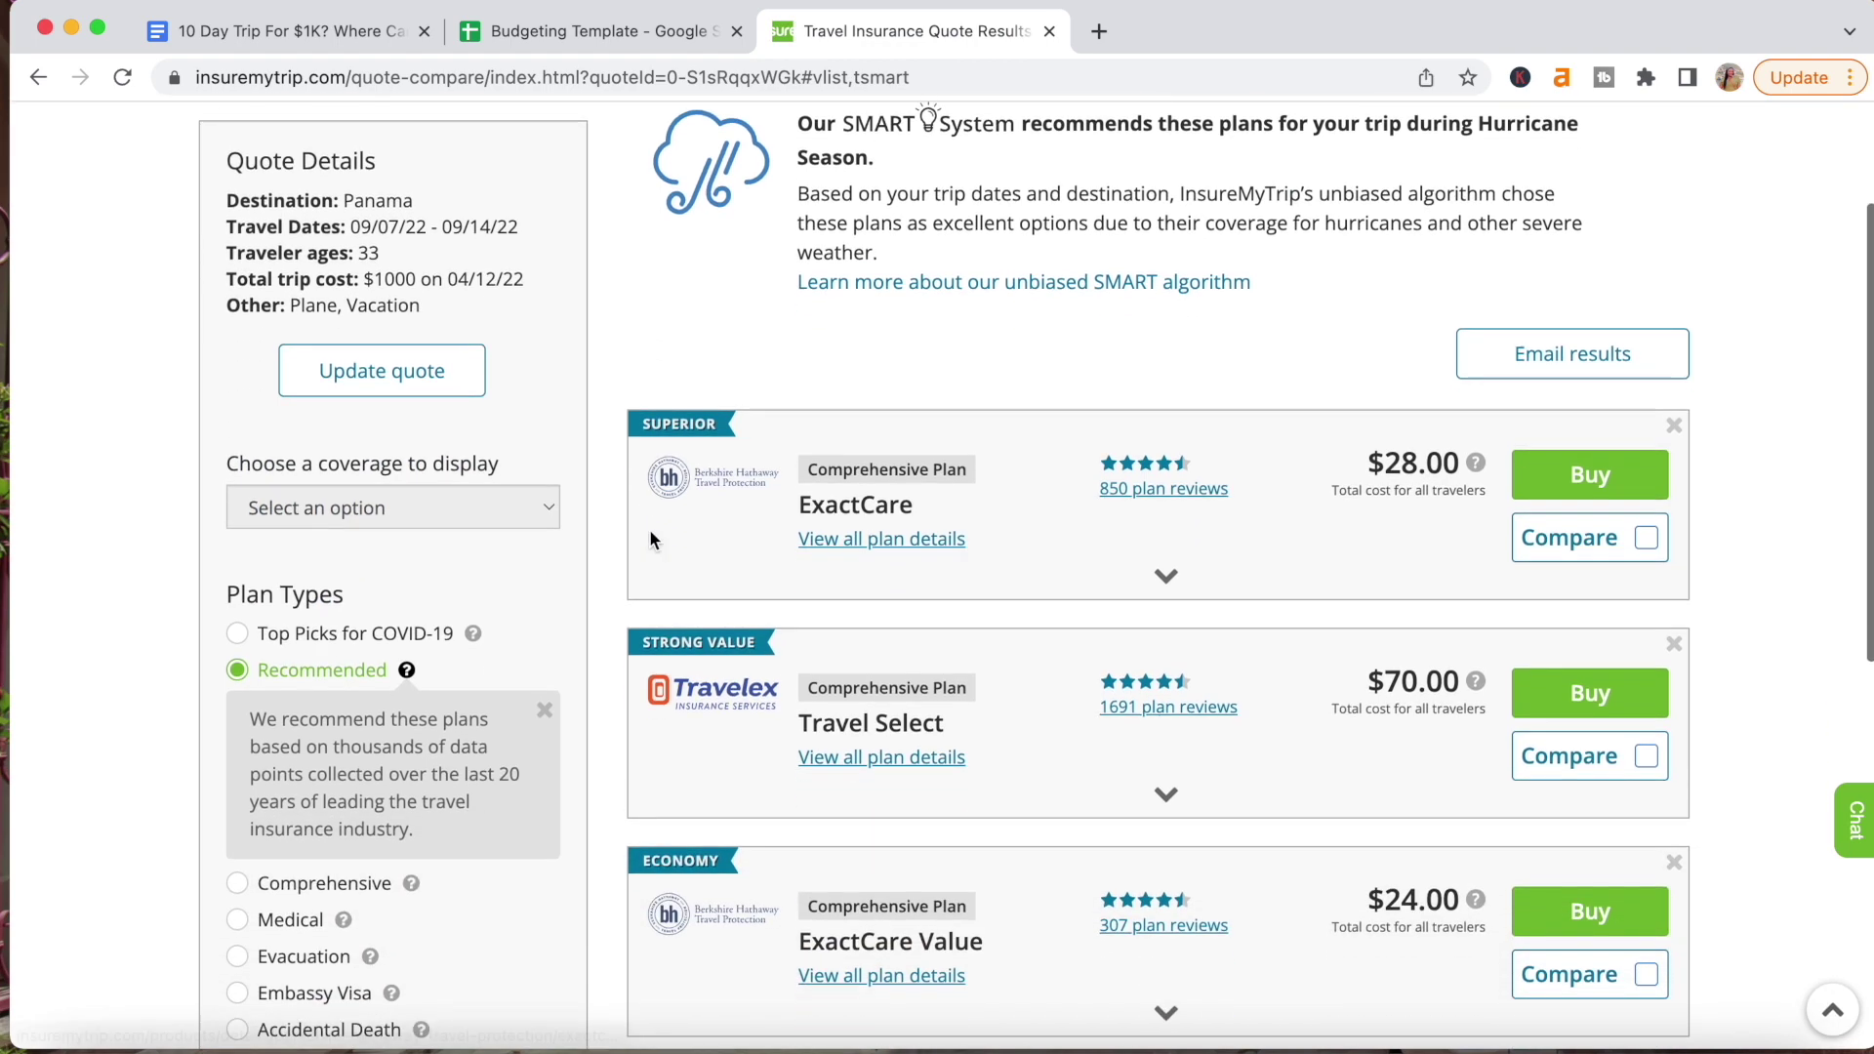
{"action": "scroll", "coordinate": [652, 539], "scroll_direction": "up", "scroll_amount": 2}
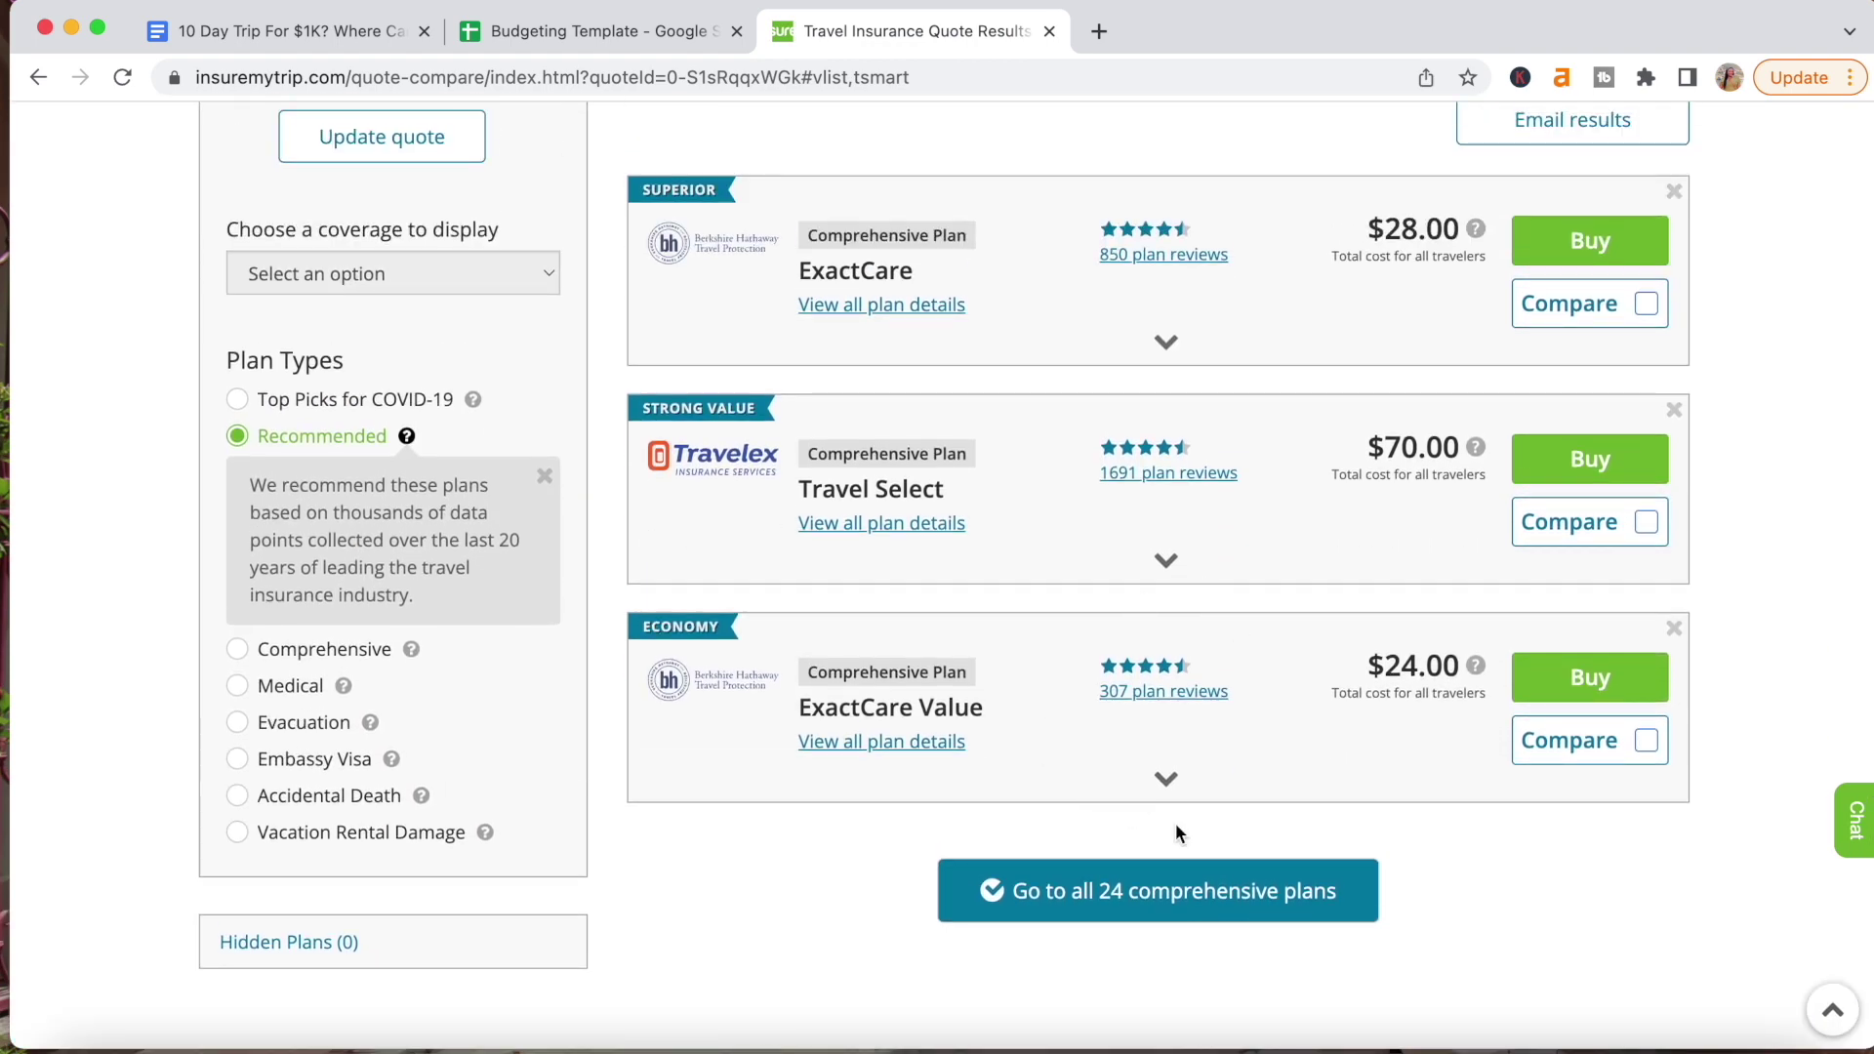
Browse all comprehensive plans, such as ExactCare at $28.00 and Nationwide Essential at $38.32.
{"action": "left_click", "coordinate": [1070, 890]}
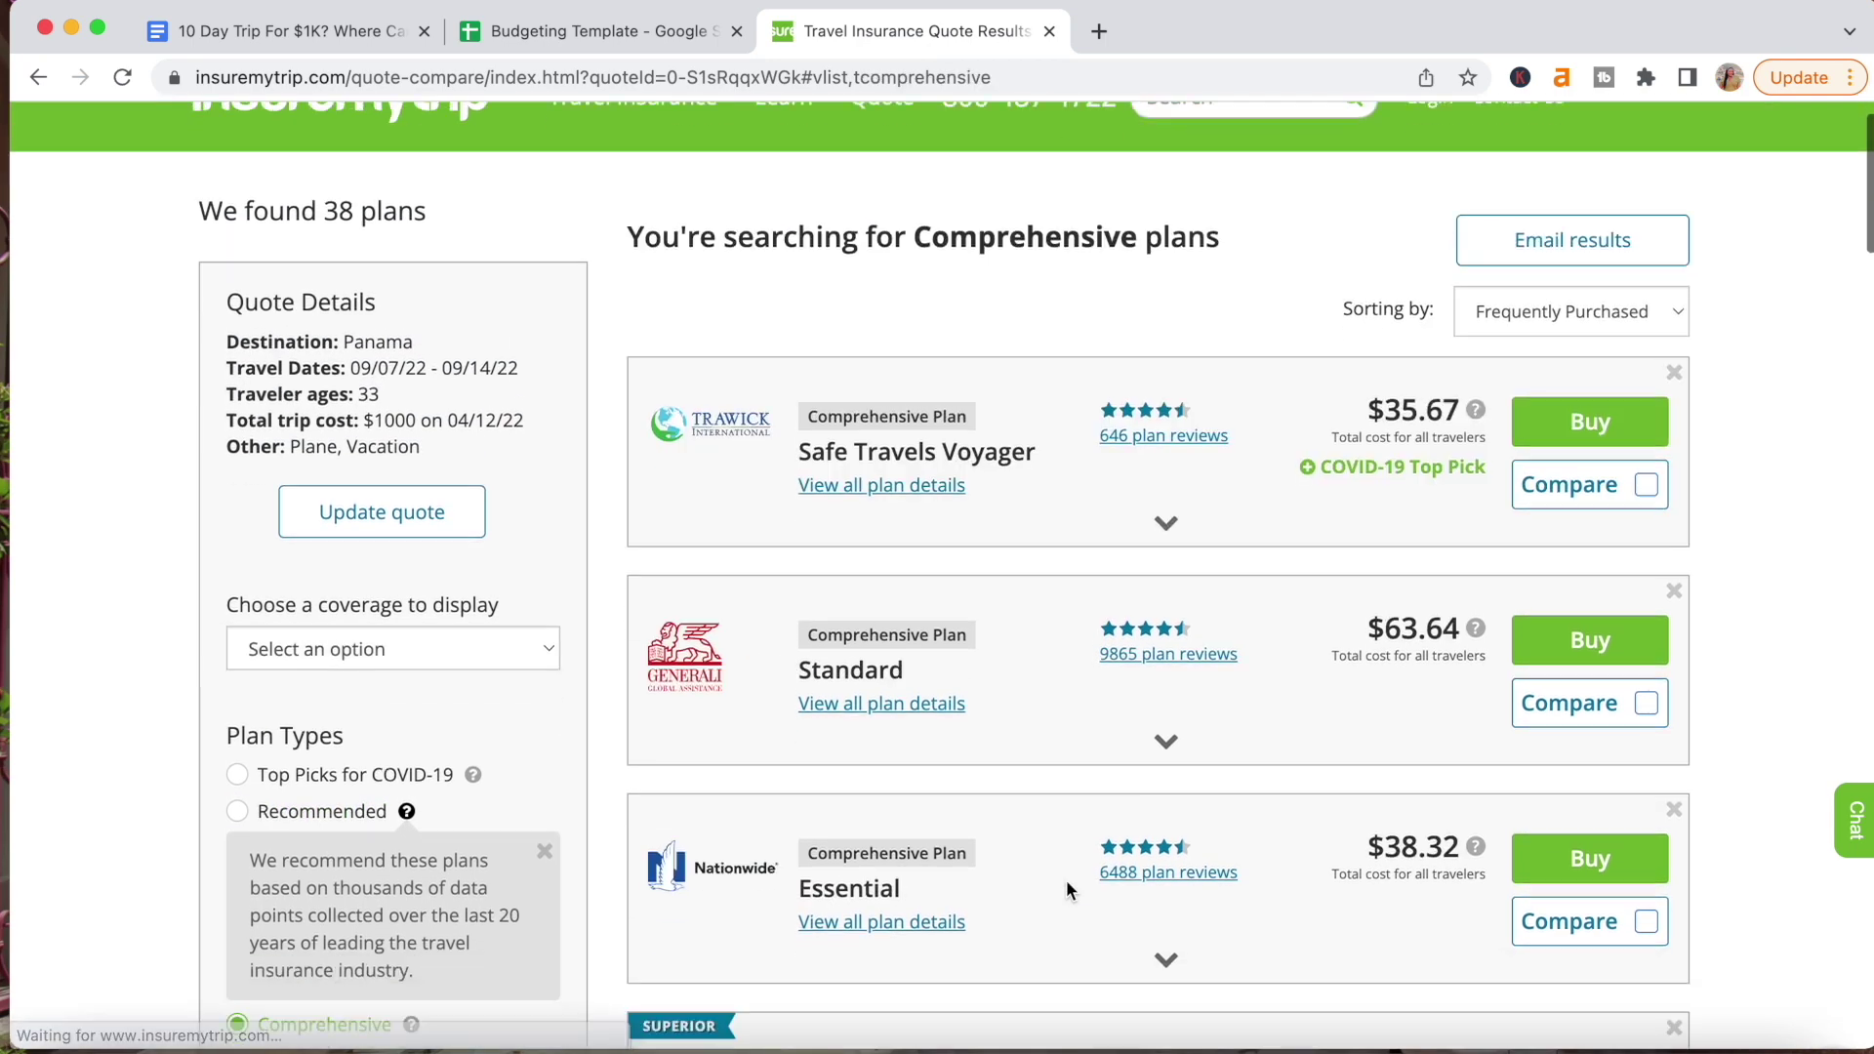
{"action": "scroll", "coordinate": [1066, 883], "scroll_direction": "down", "scroll_amount": 9}
{"action": "scroll", "coordinate": [1066, 881], "scroll_direction": "down", "scroll_amount": 10}
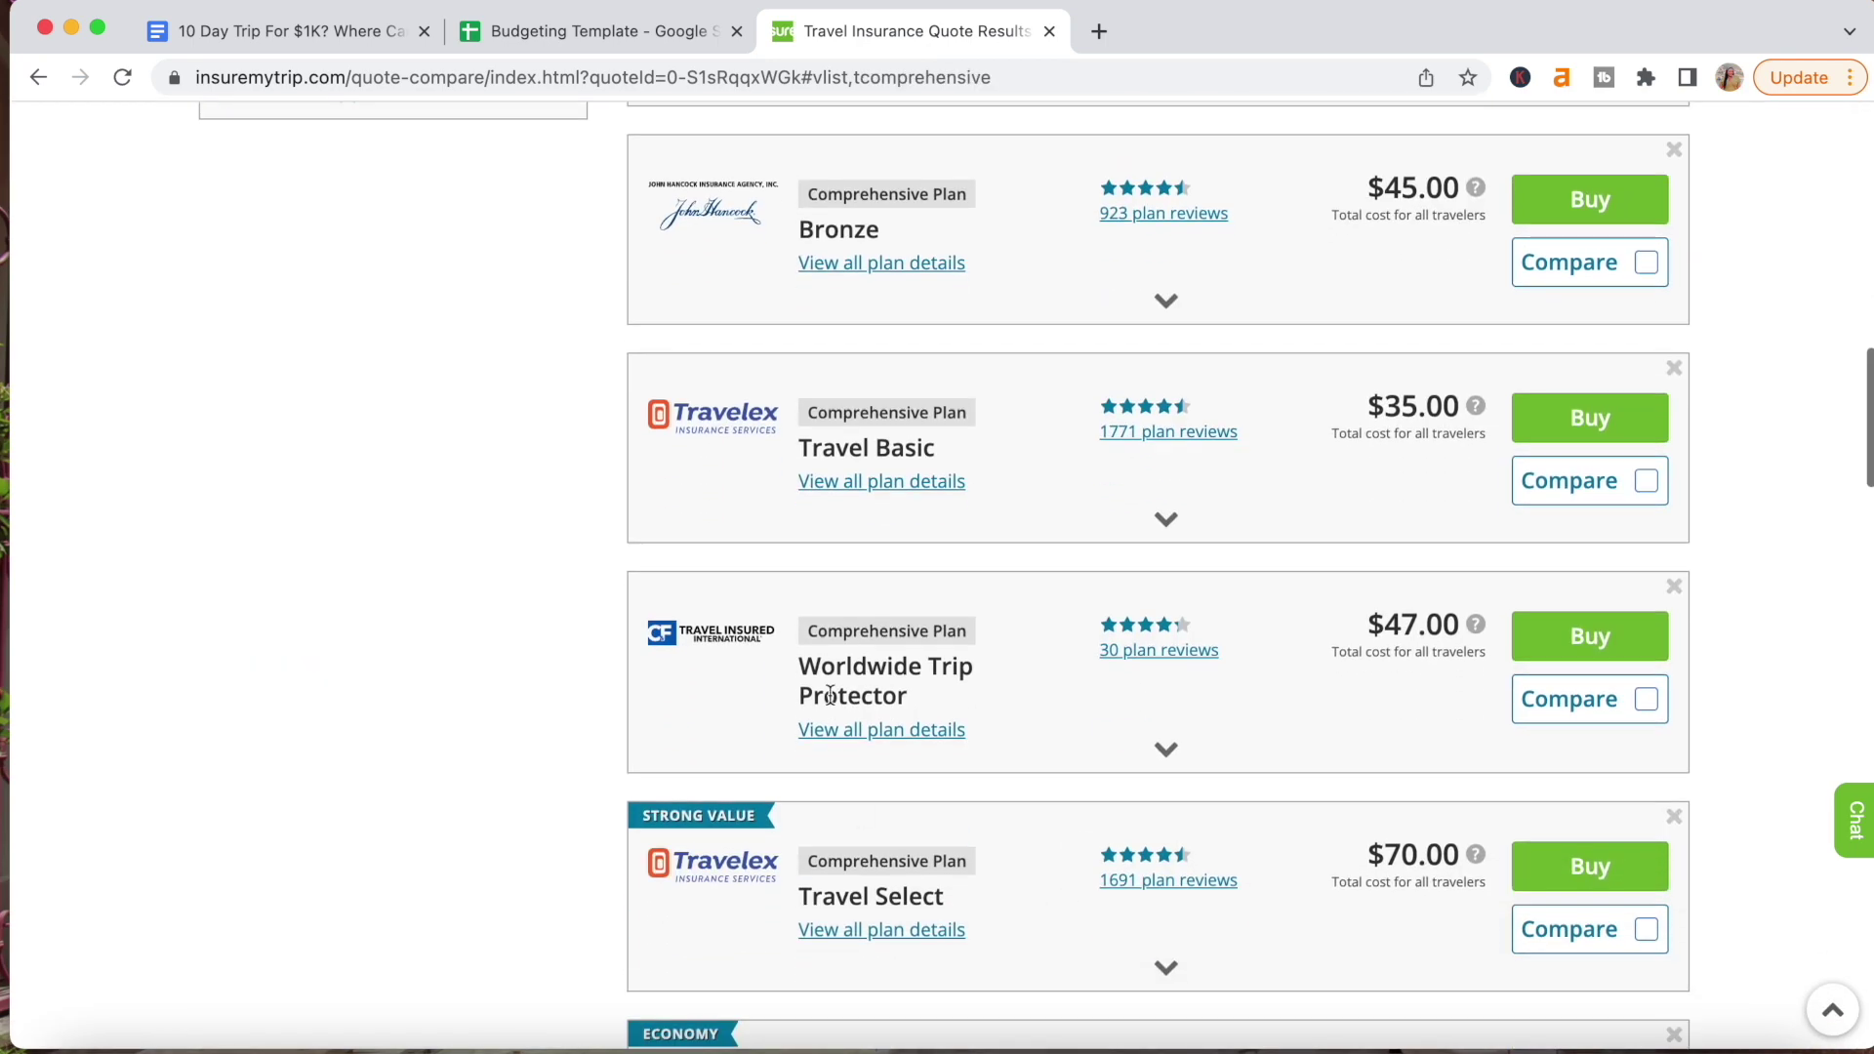
{"action": "scroll", "coordinate": [829, 693], "scroll_direction": "up", "scroll_amount": 5}
{"action": "scroll", "coordinate": [828, 693], "scroll_direction": "up", "scroll_amount": 4}
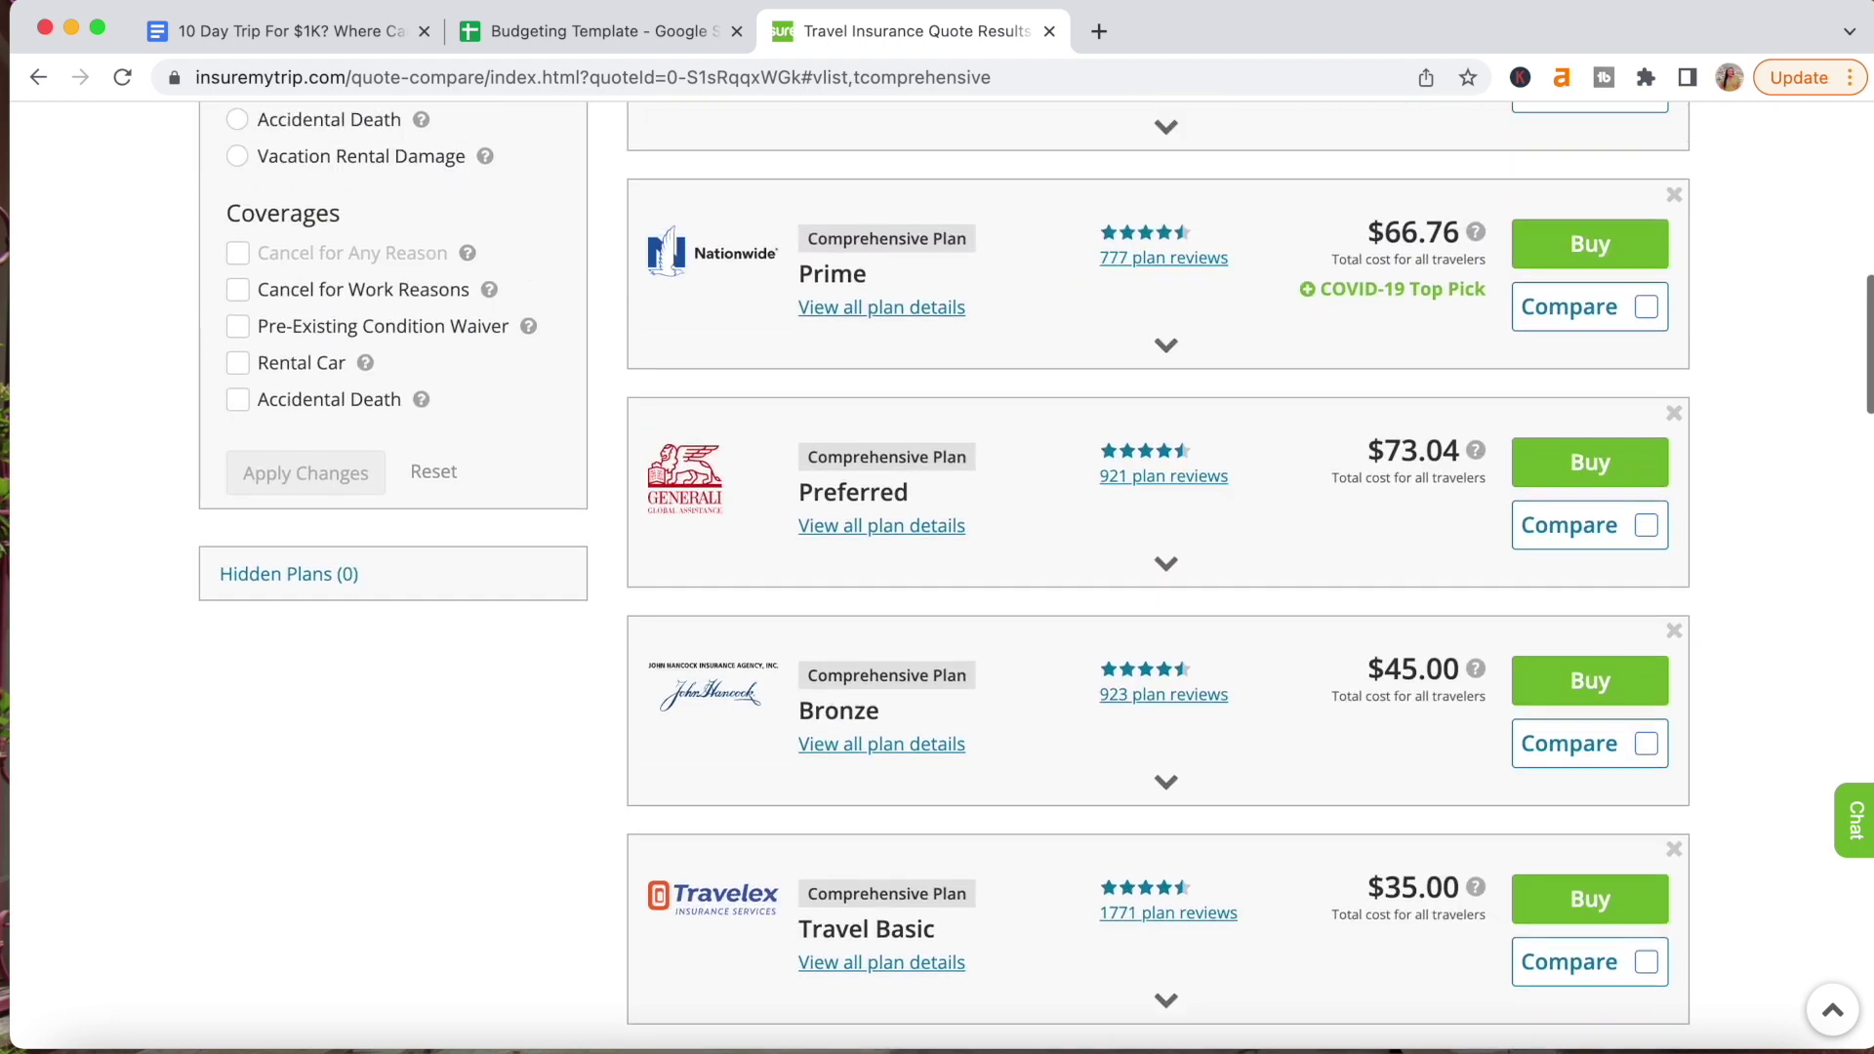
{"action": "scroll", "coordinate": [828, 693], "scroll_direction": "down", "scroll_amount": 2}
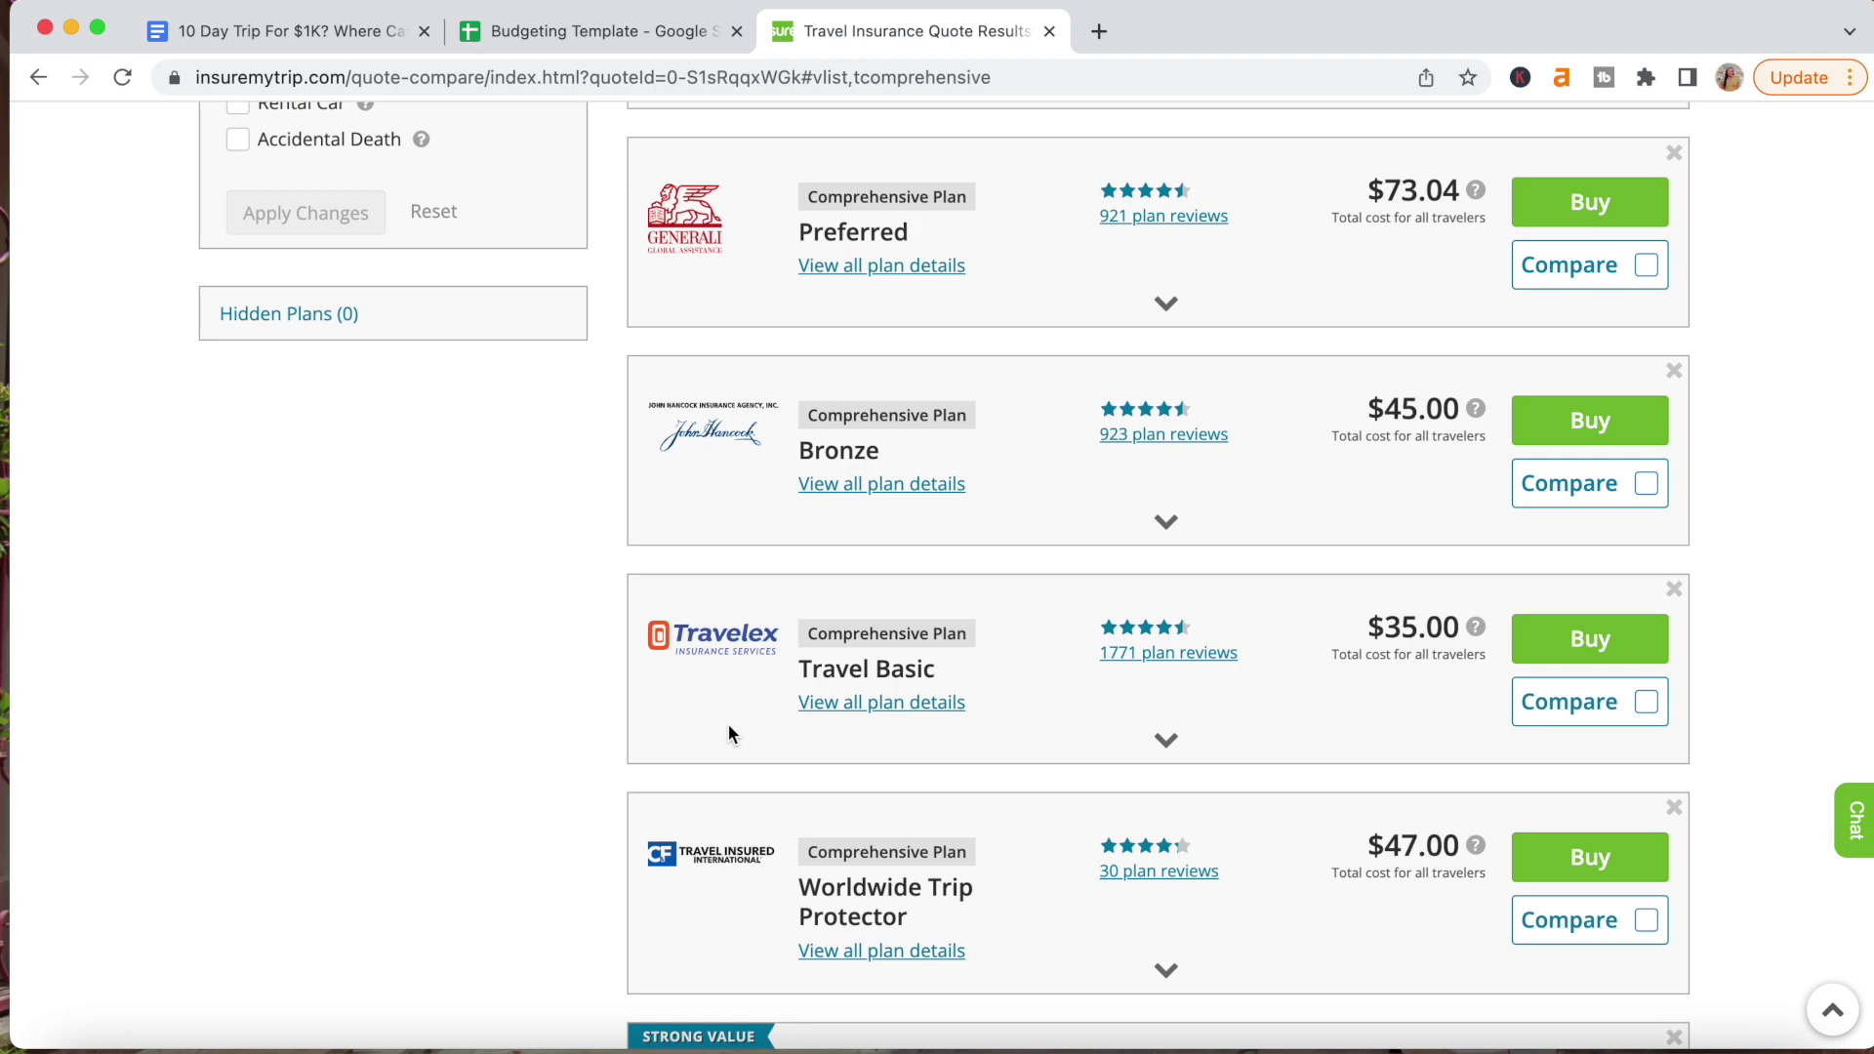
{"action": "scroll", "coordinate": [729, 733], "scroll_direction": "down", "scroll_amount": 10}
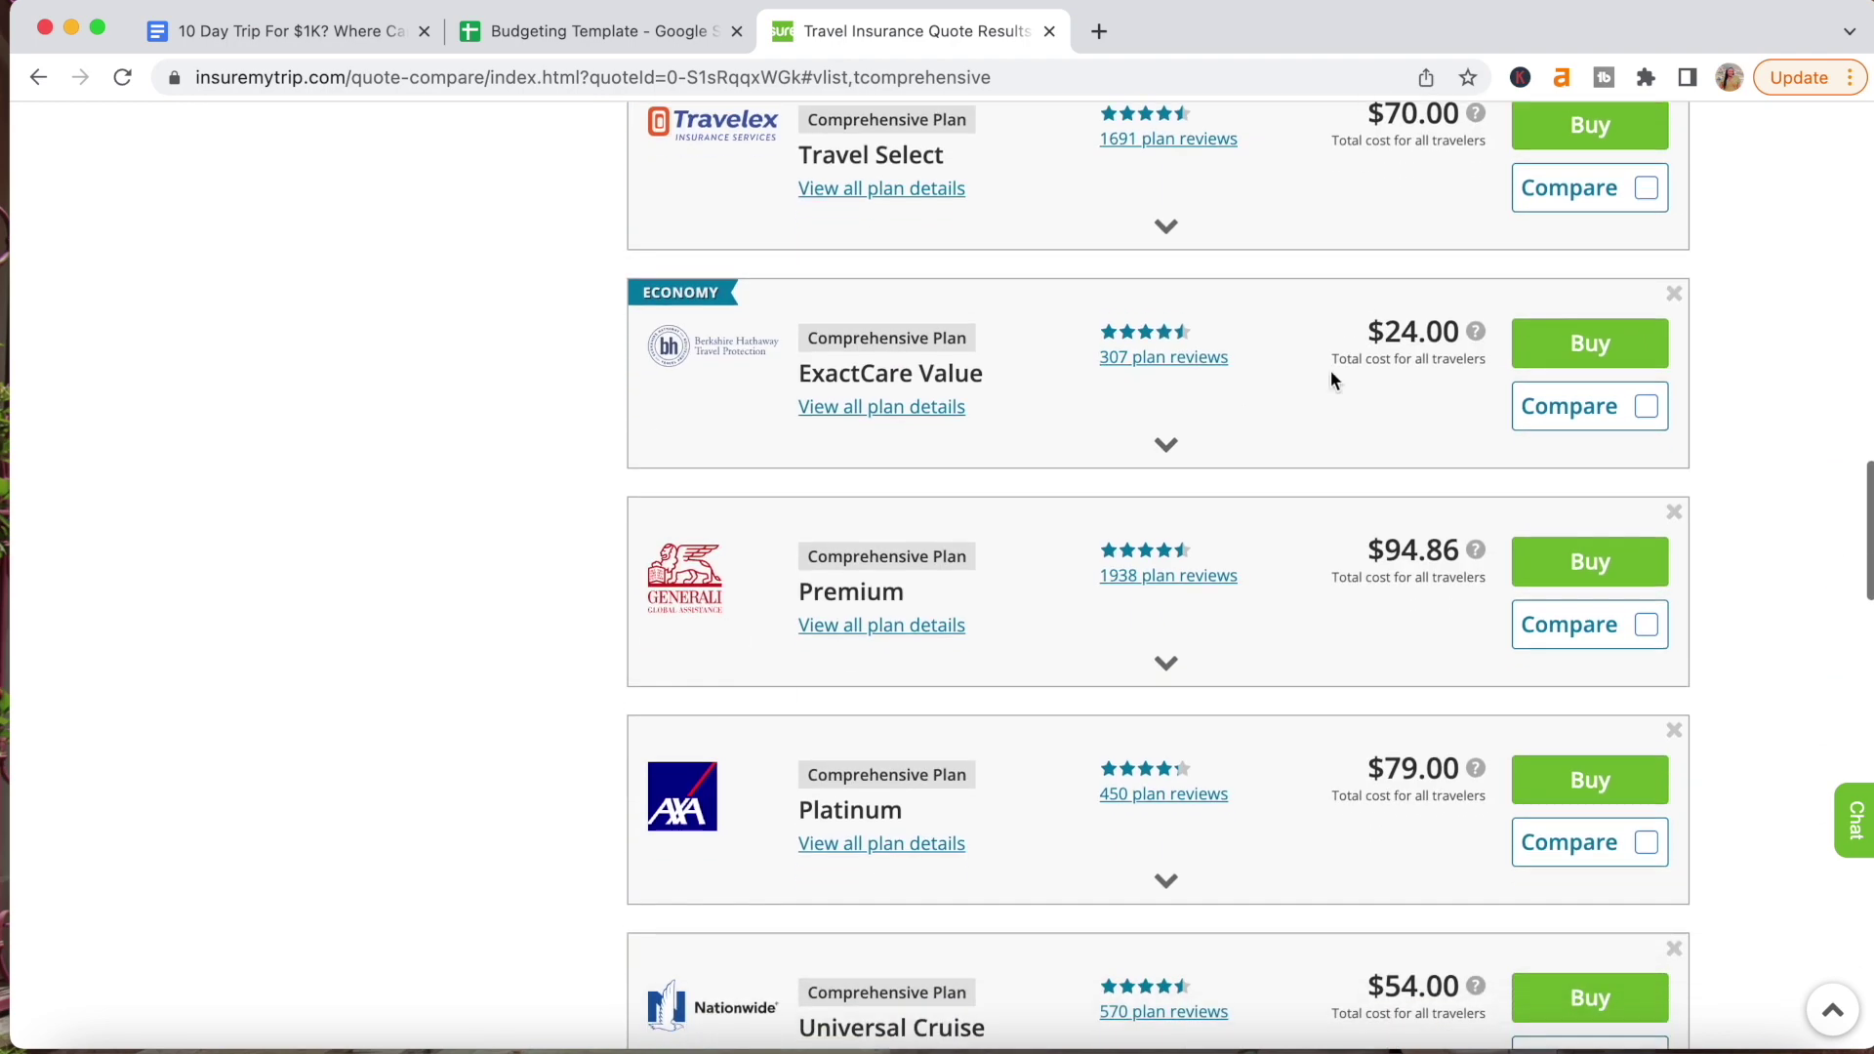
{"action": "scroll", "coordinate": [1309, 631], "scroll_direction": "down", "scroll_amount": 2}
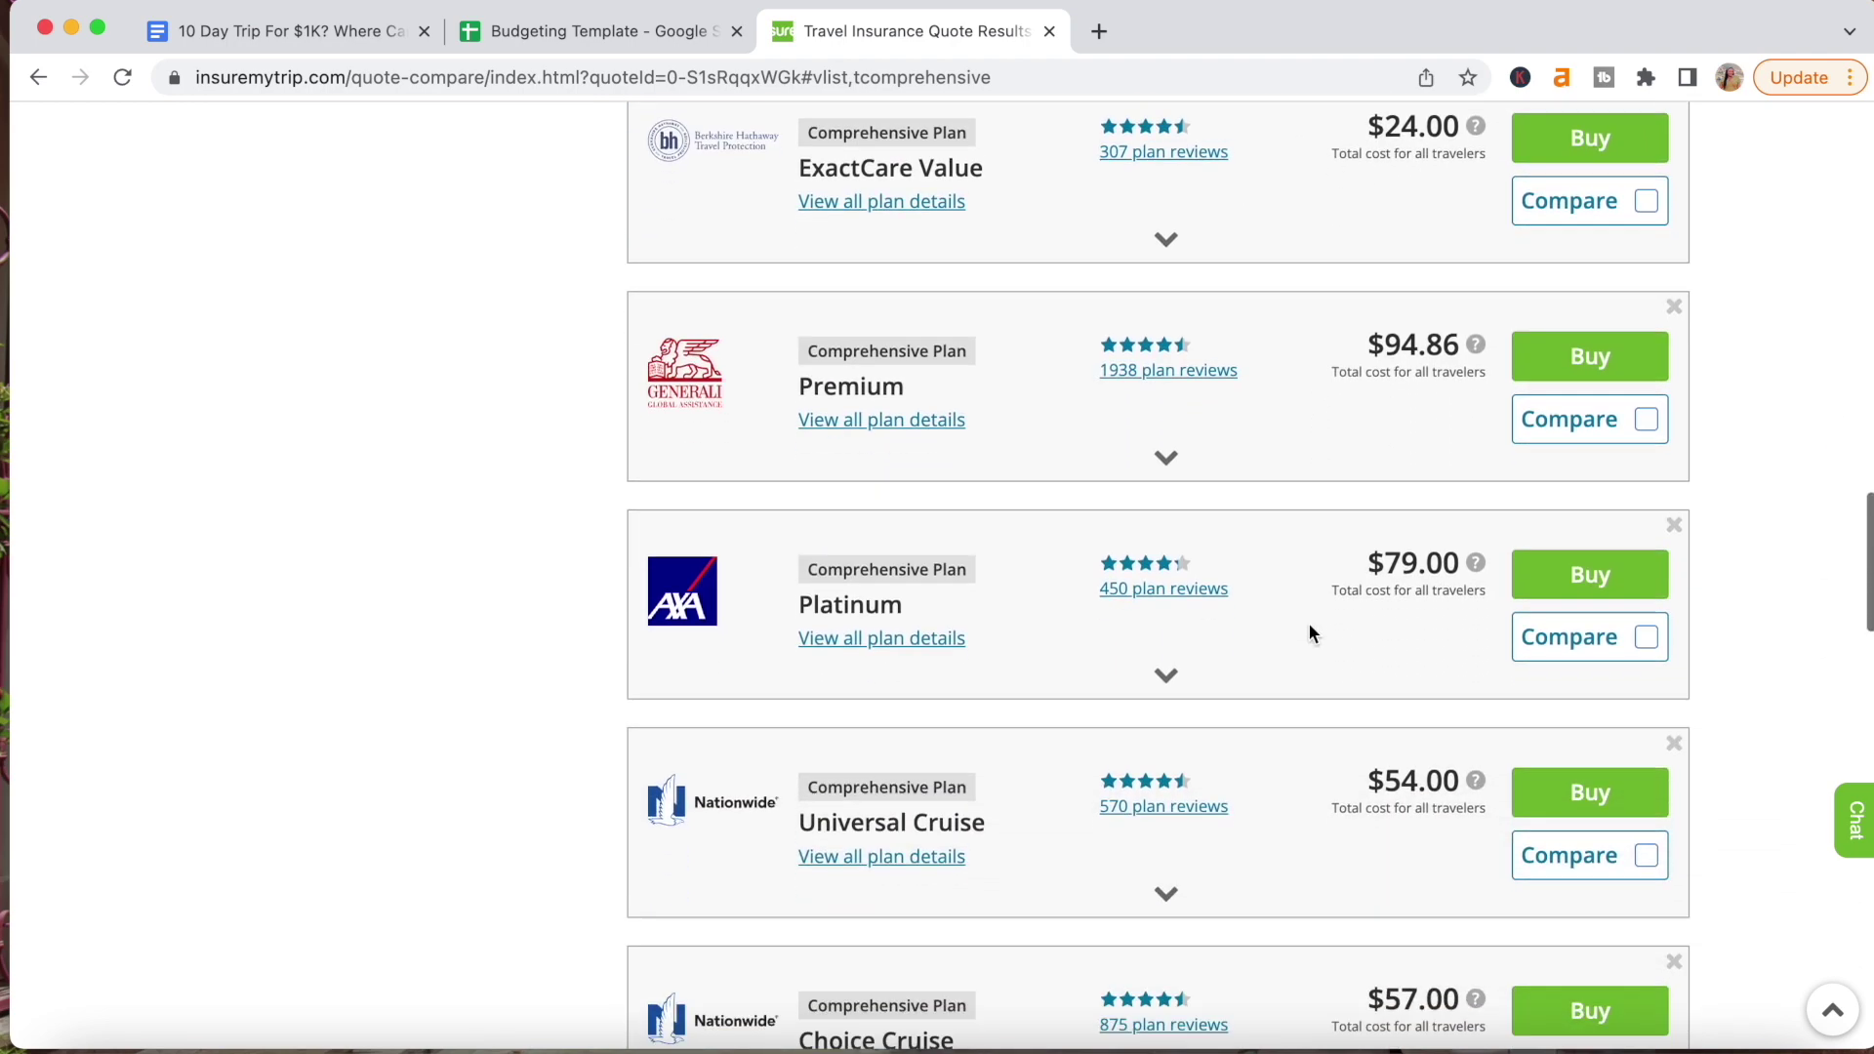
{"action": "scroll", "coordinate": [1309, 632], "scroll_direction": "down", "scroll_amount": 10}
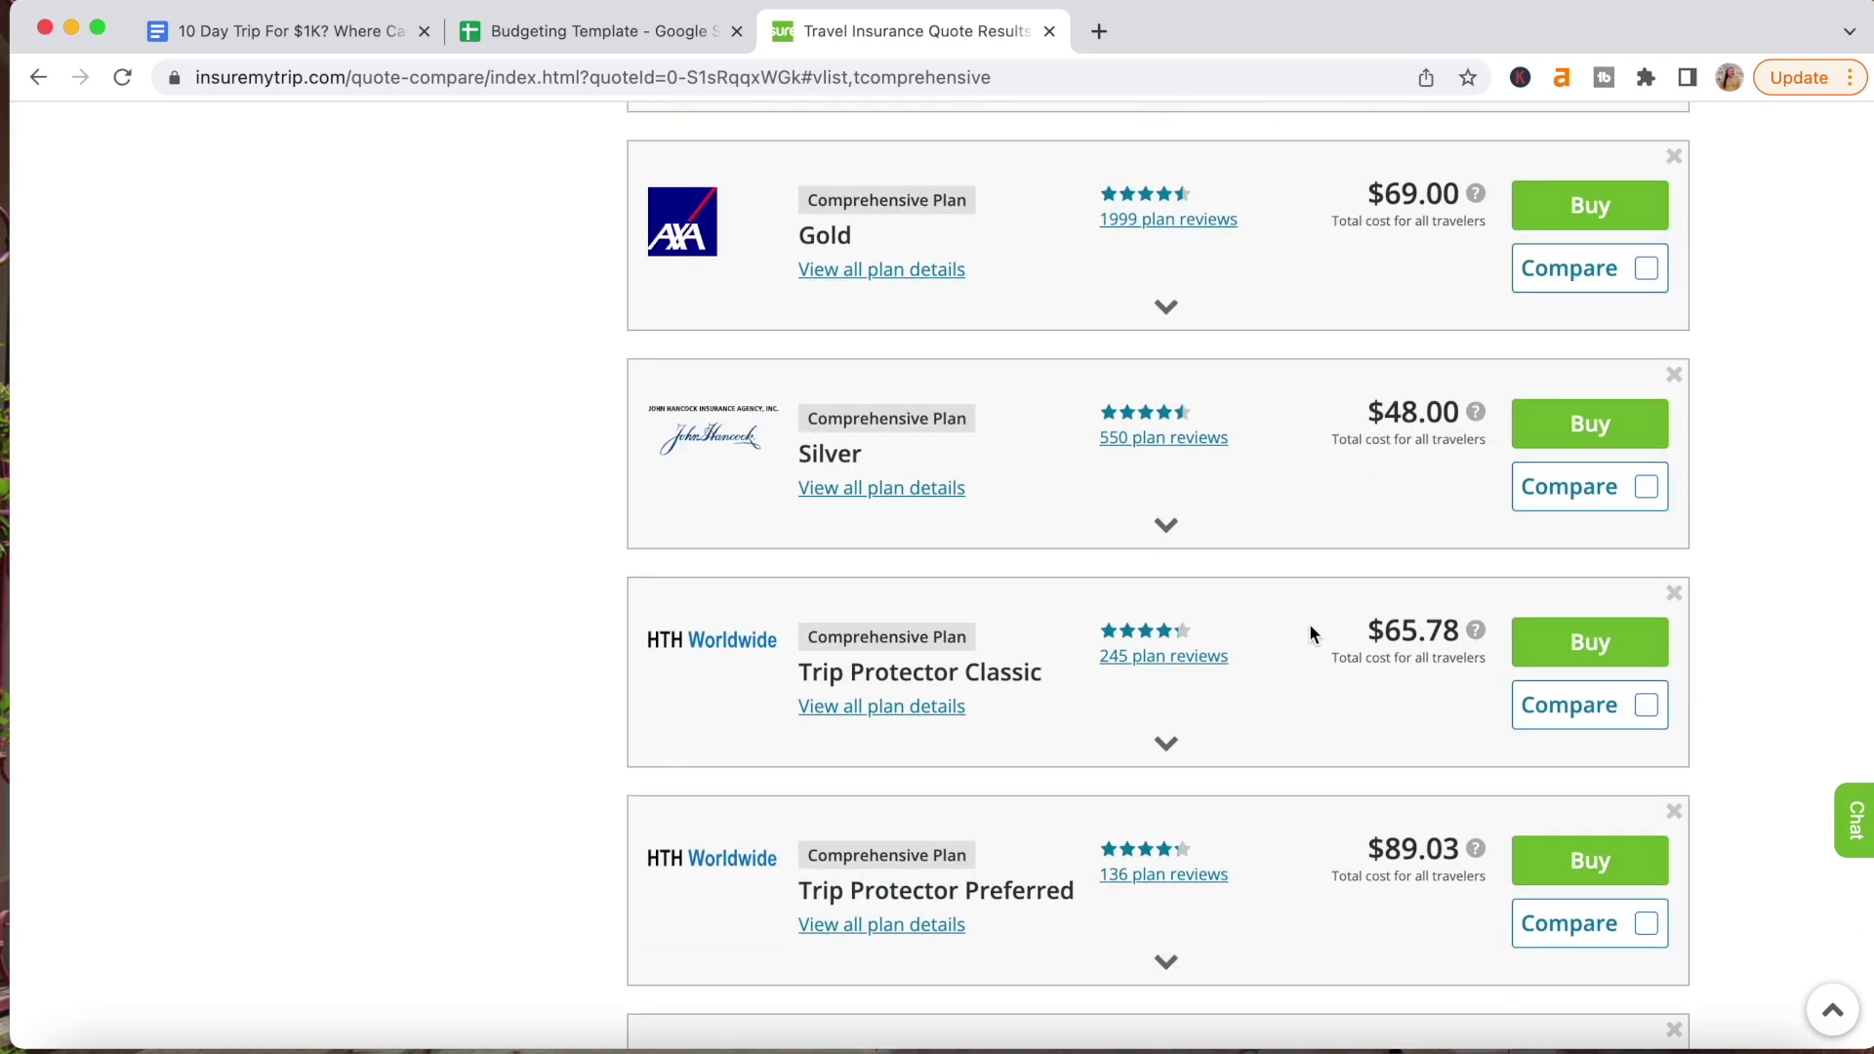
{"action": "scroll", "coordinate": [1309, 632], "scroll_direction": "down", "scroll_amount": 2}
{"action": "scroll", "coordinate": [1308, 631], "scroll_direction": "up", "scroll_amount": 15}
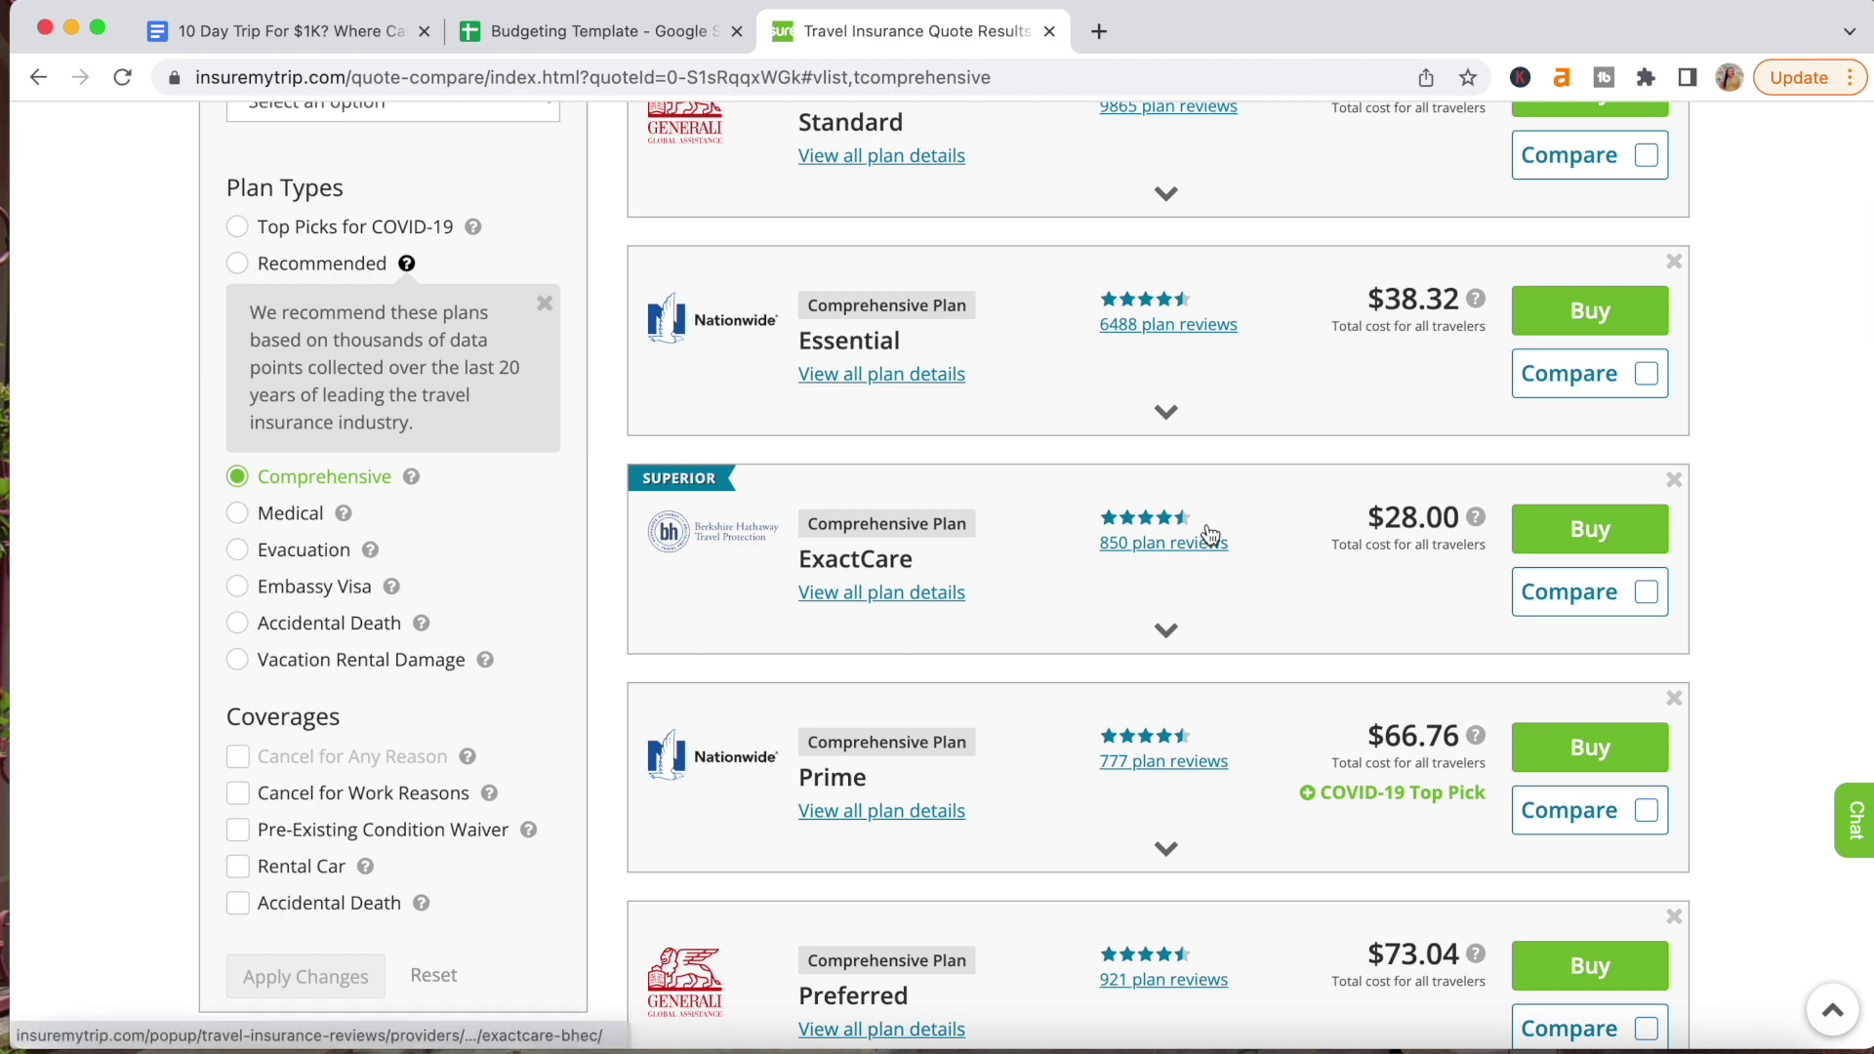
{"action": "scroll", "coordinate": [1200, 536], "scroll_direction": "up", "scroll_amount": 2}
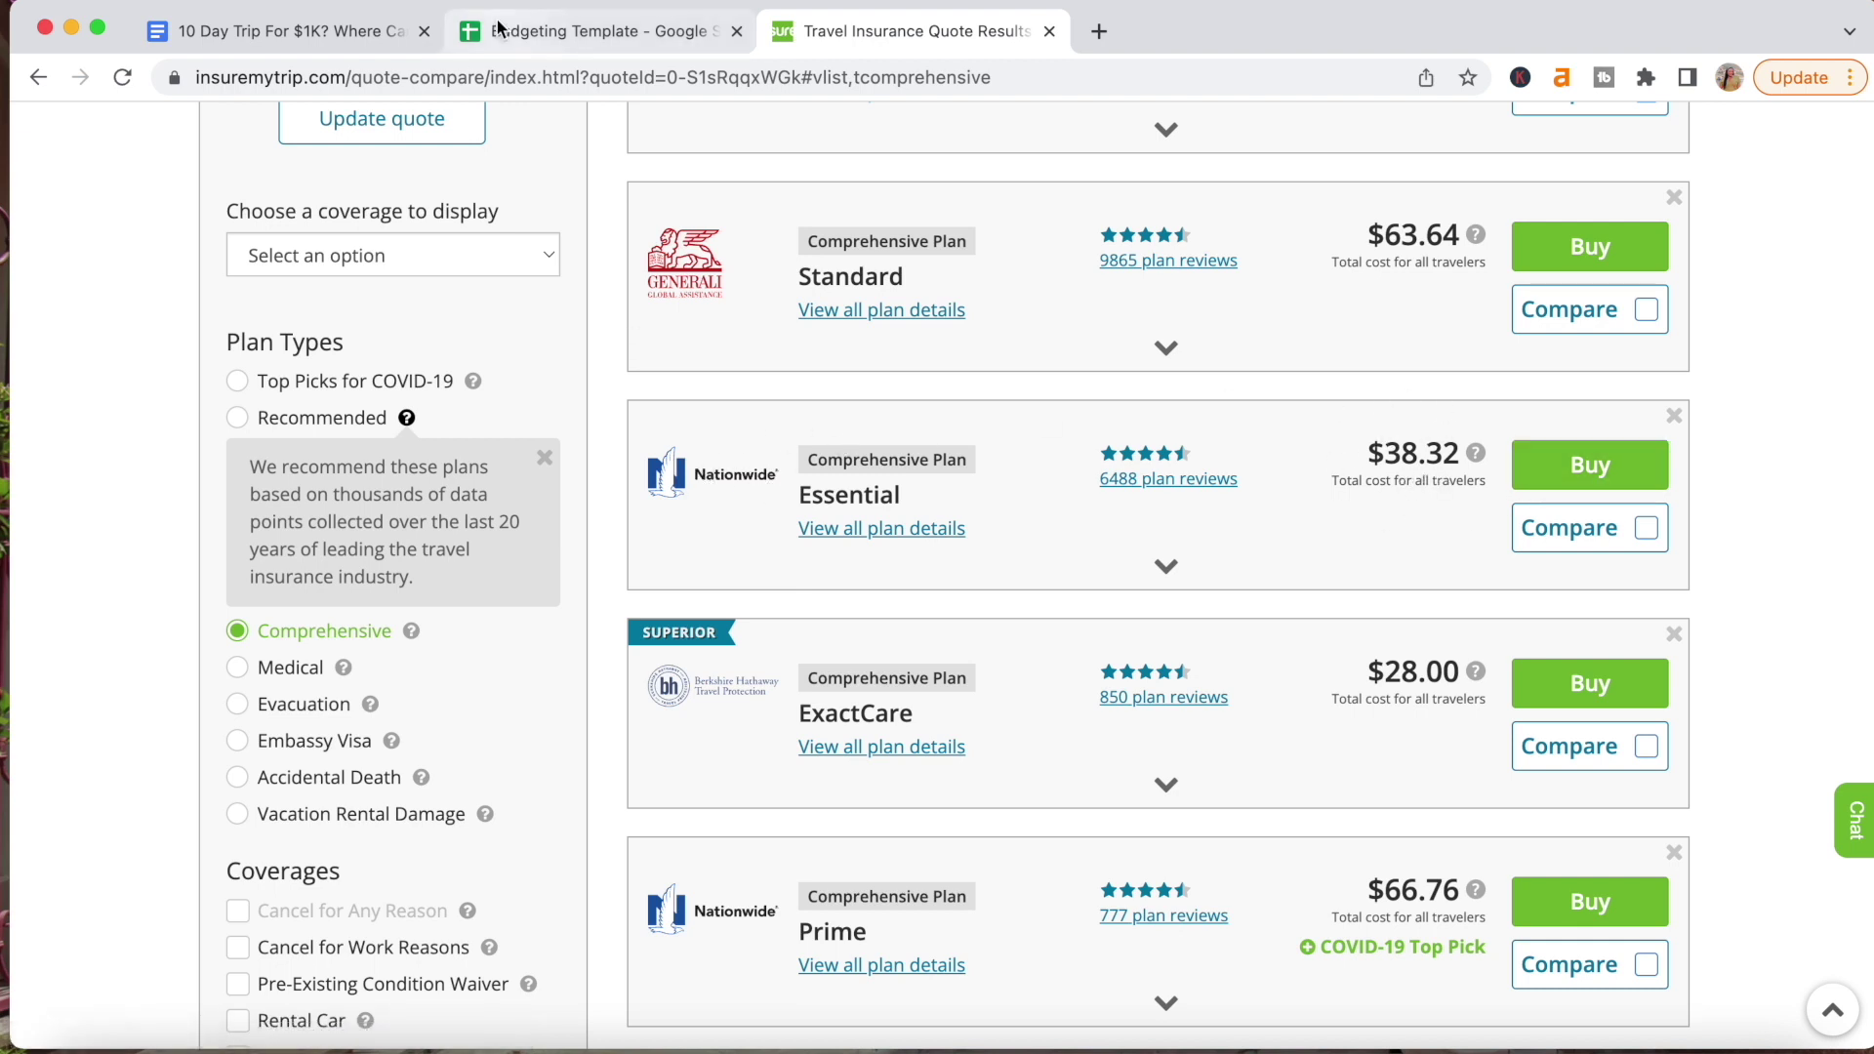
Enter 39 as the Travel insurance cost in cell B5.
{"action": "left_click", "coordinate": [522, 47]}
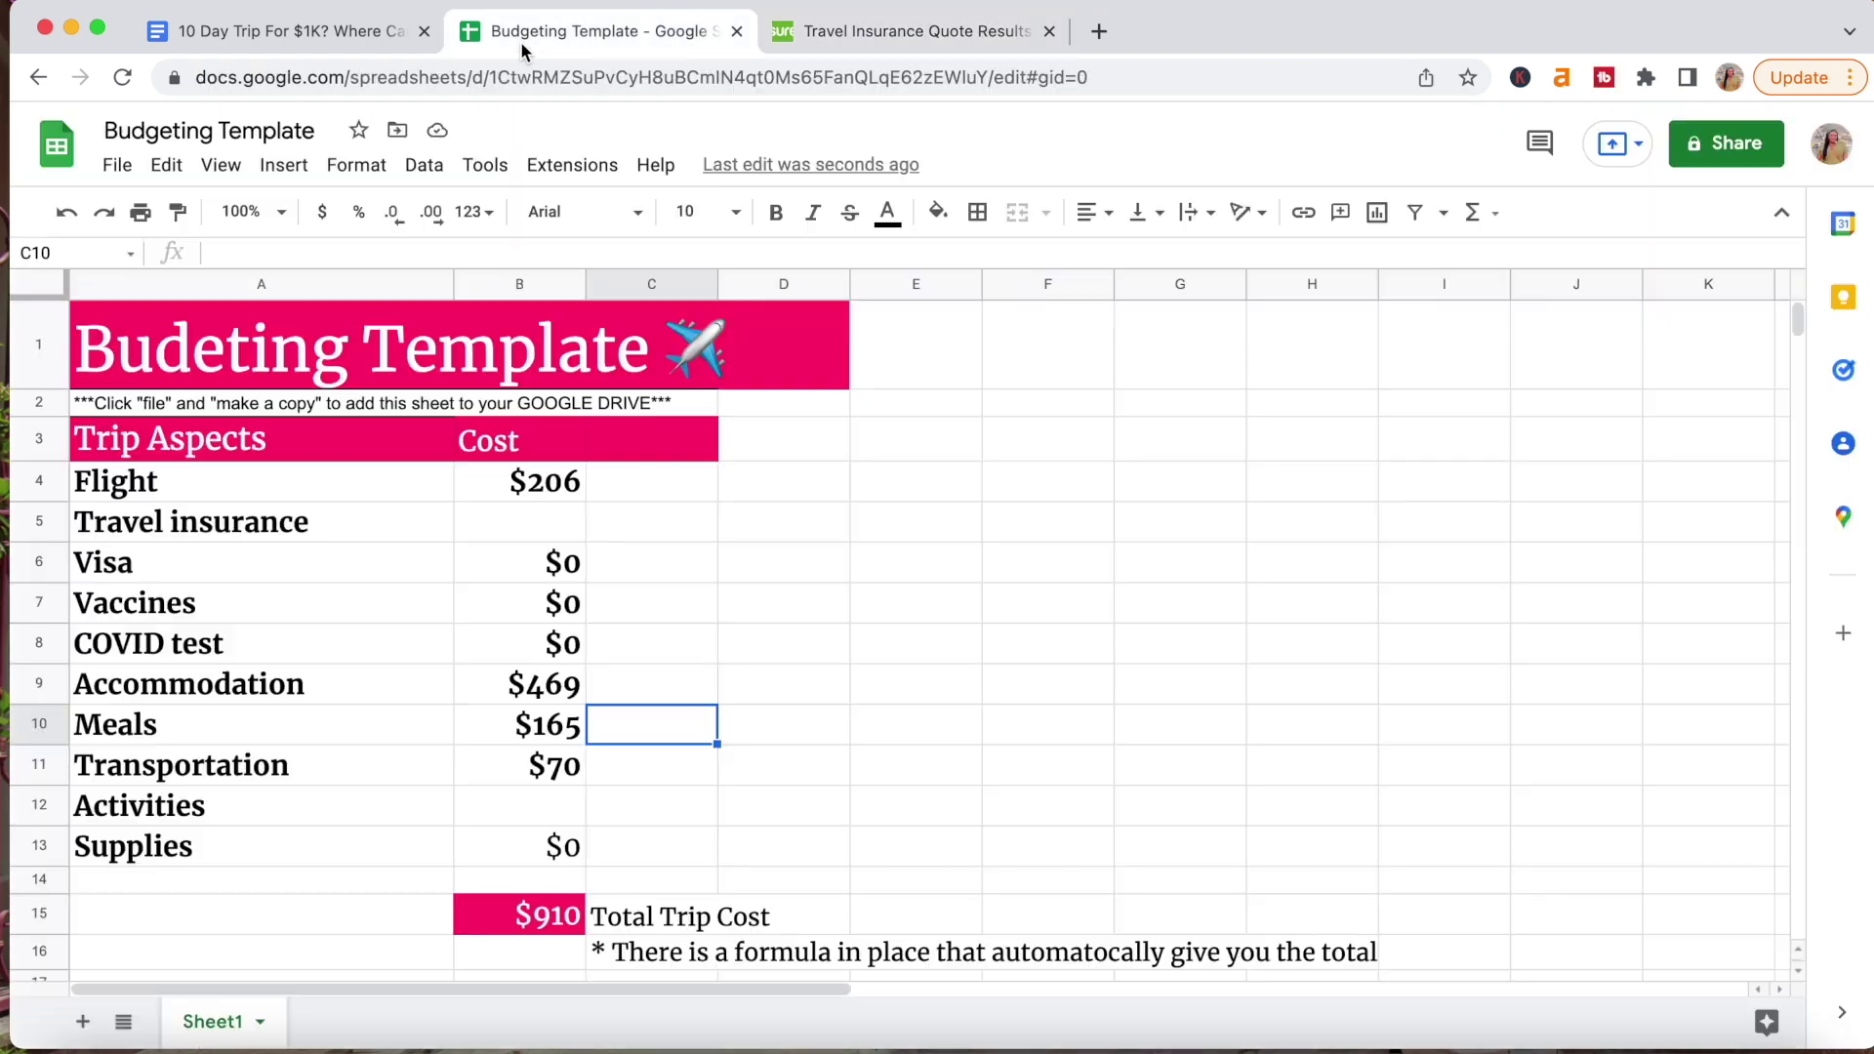
{"action": "left_click", "coordinate": [507, 796]}
{"action": "left_click", "coordinate": [539, 538]}
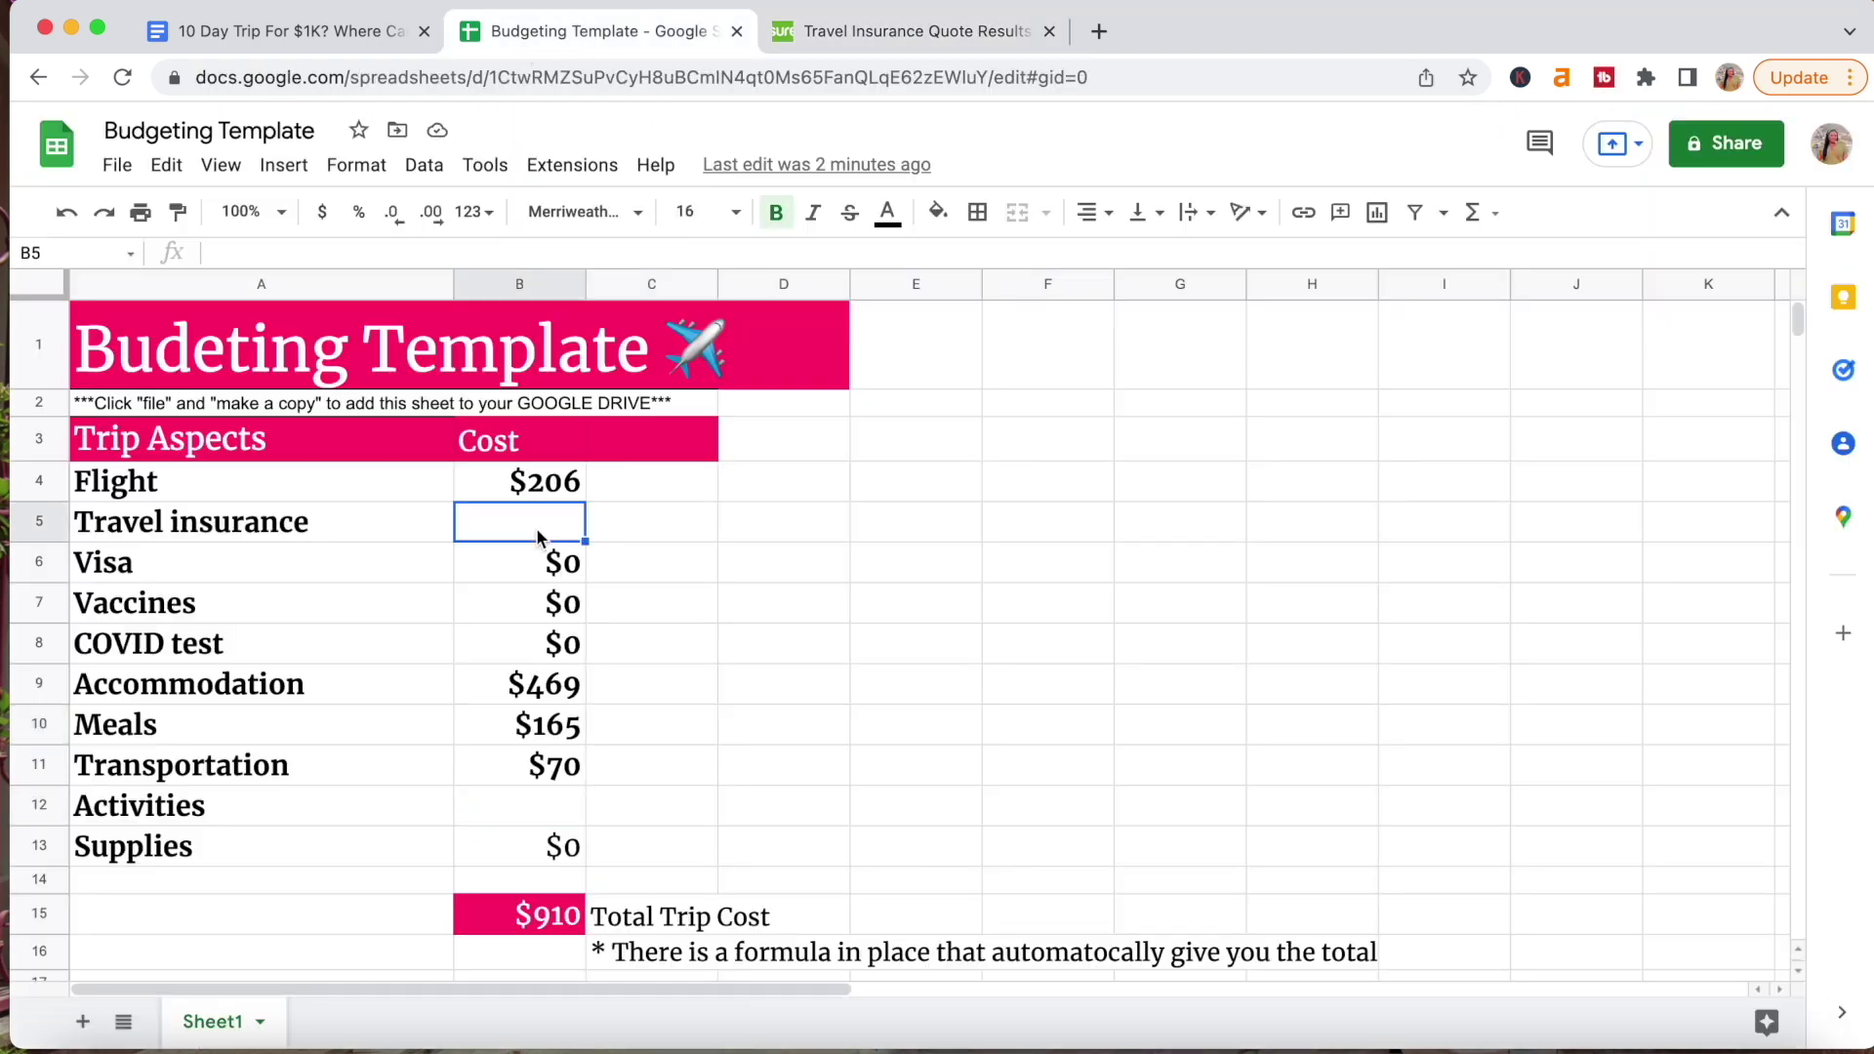
{"action": "type", "text": "39"}
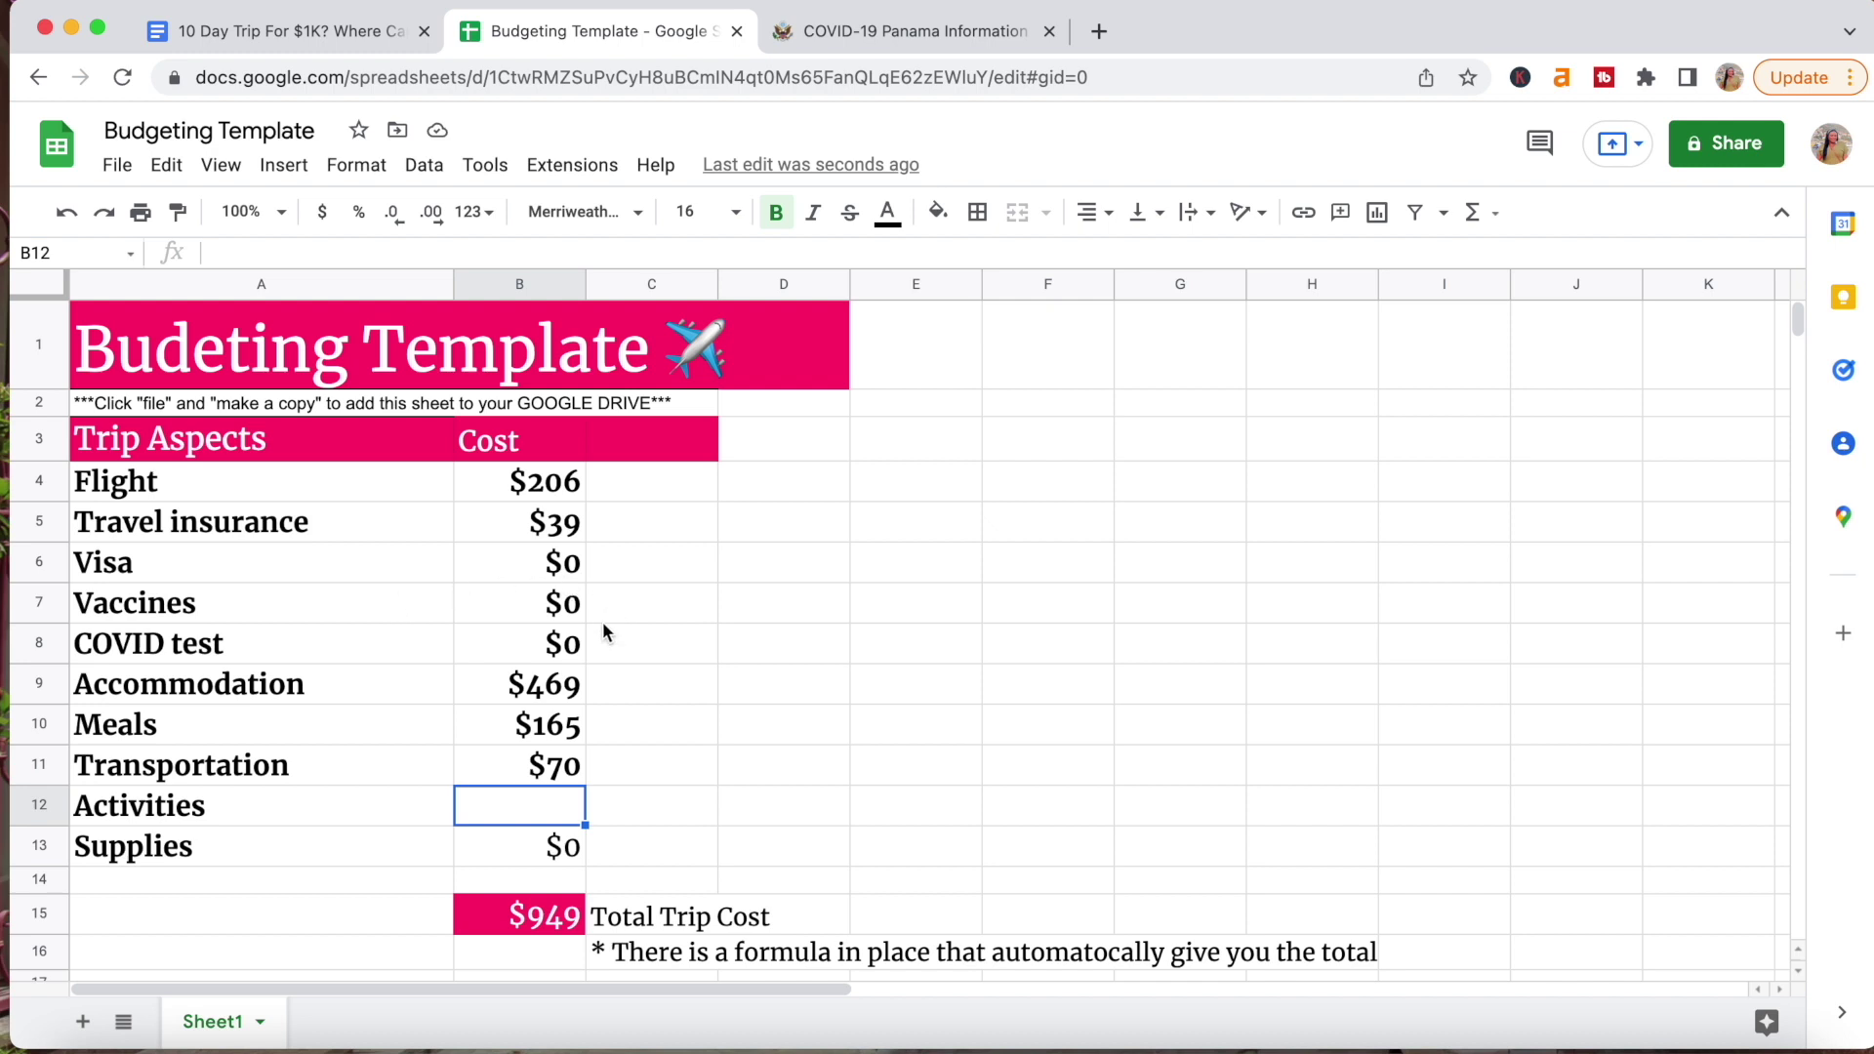
Look over the Visa, Vaccines and COVID test rows of the budget.
{"action": "left_click", "coordinate": [271, 570]}
{"action": "key", "text": "Down"}
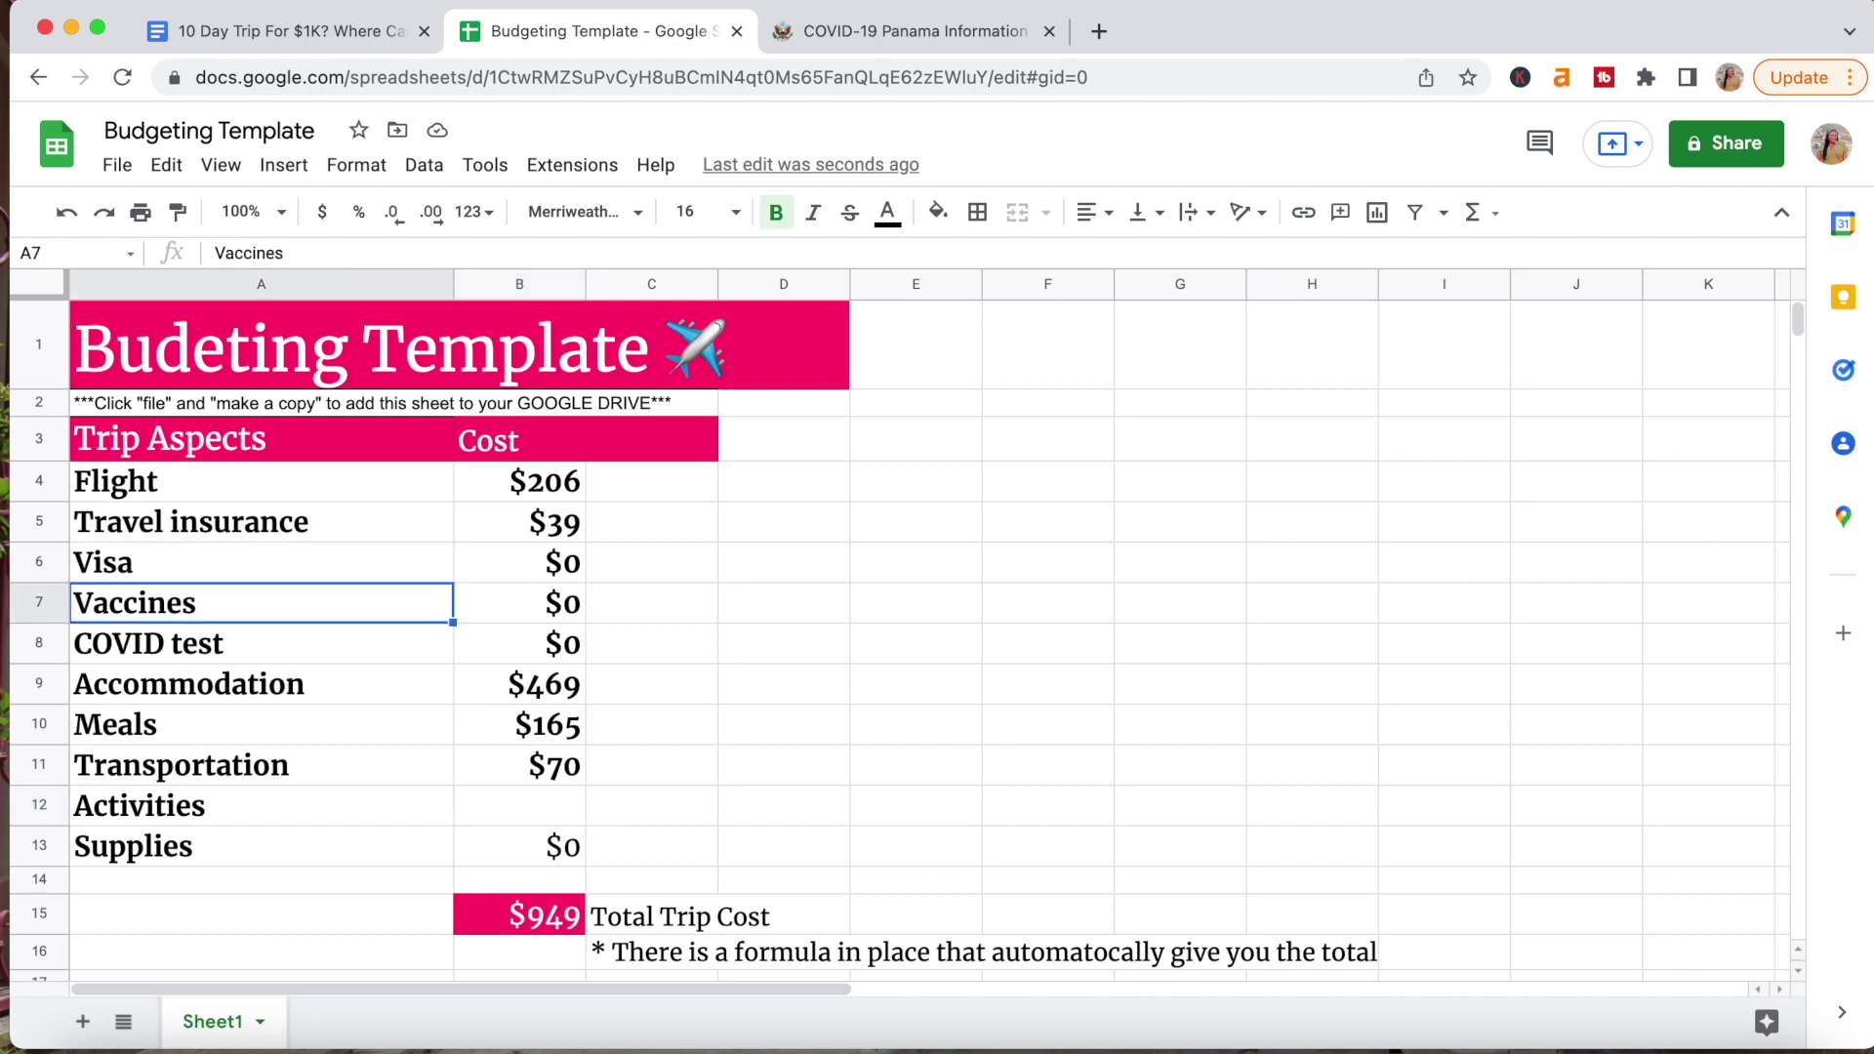
{"action": "key", "text": "Down"}
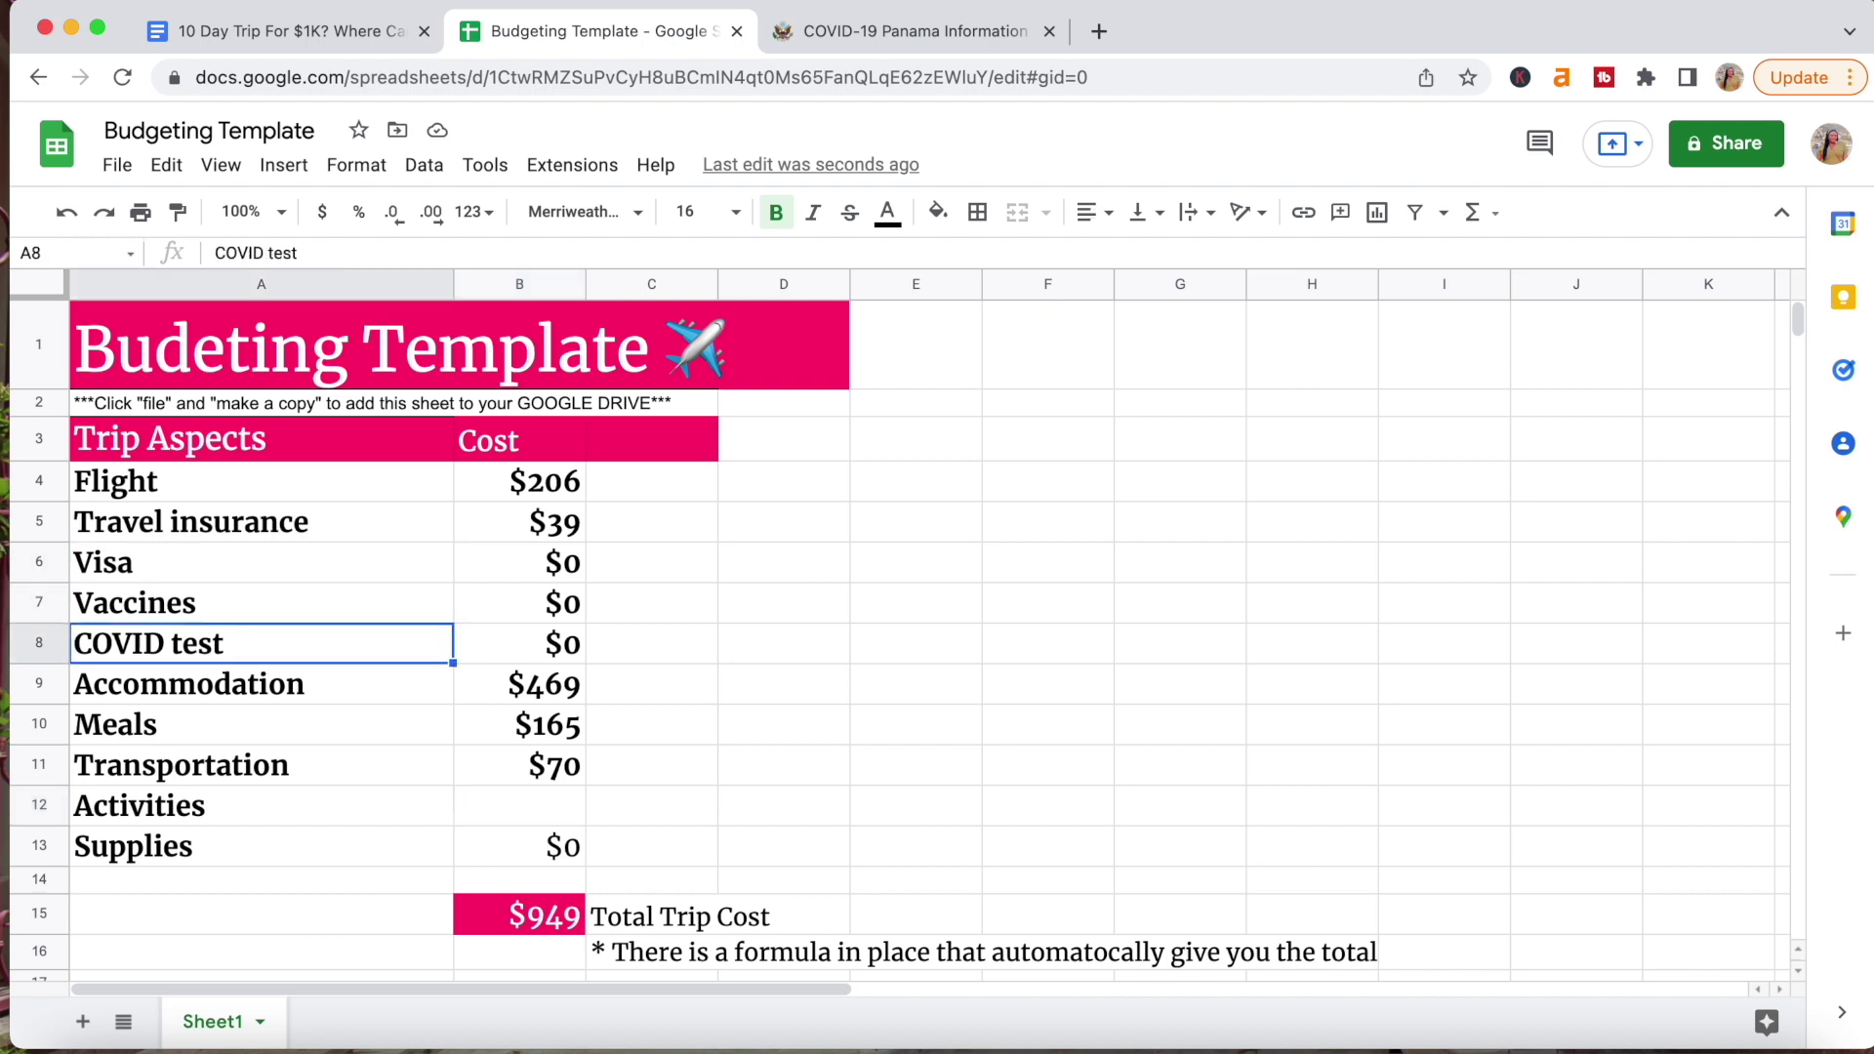
{"action": "key", "text": "Up"}
{"action": "key", "text": "Up"}
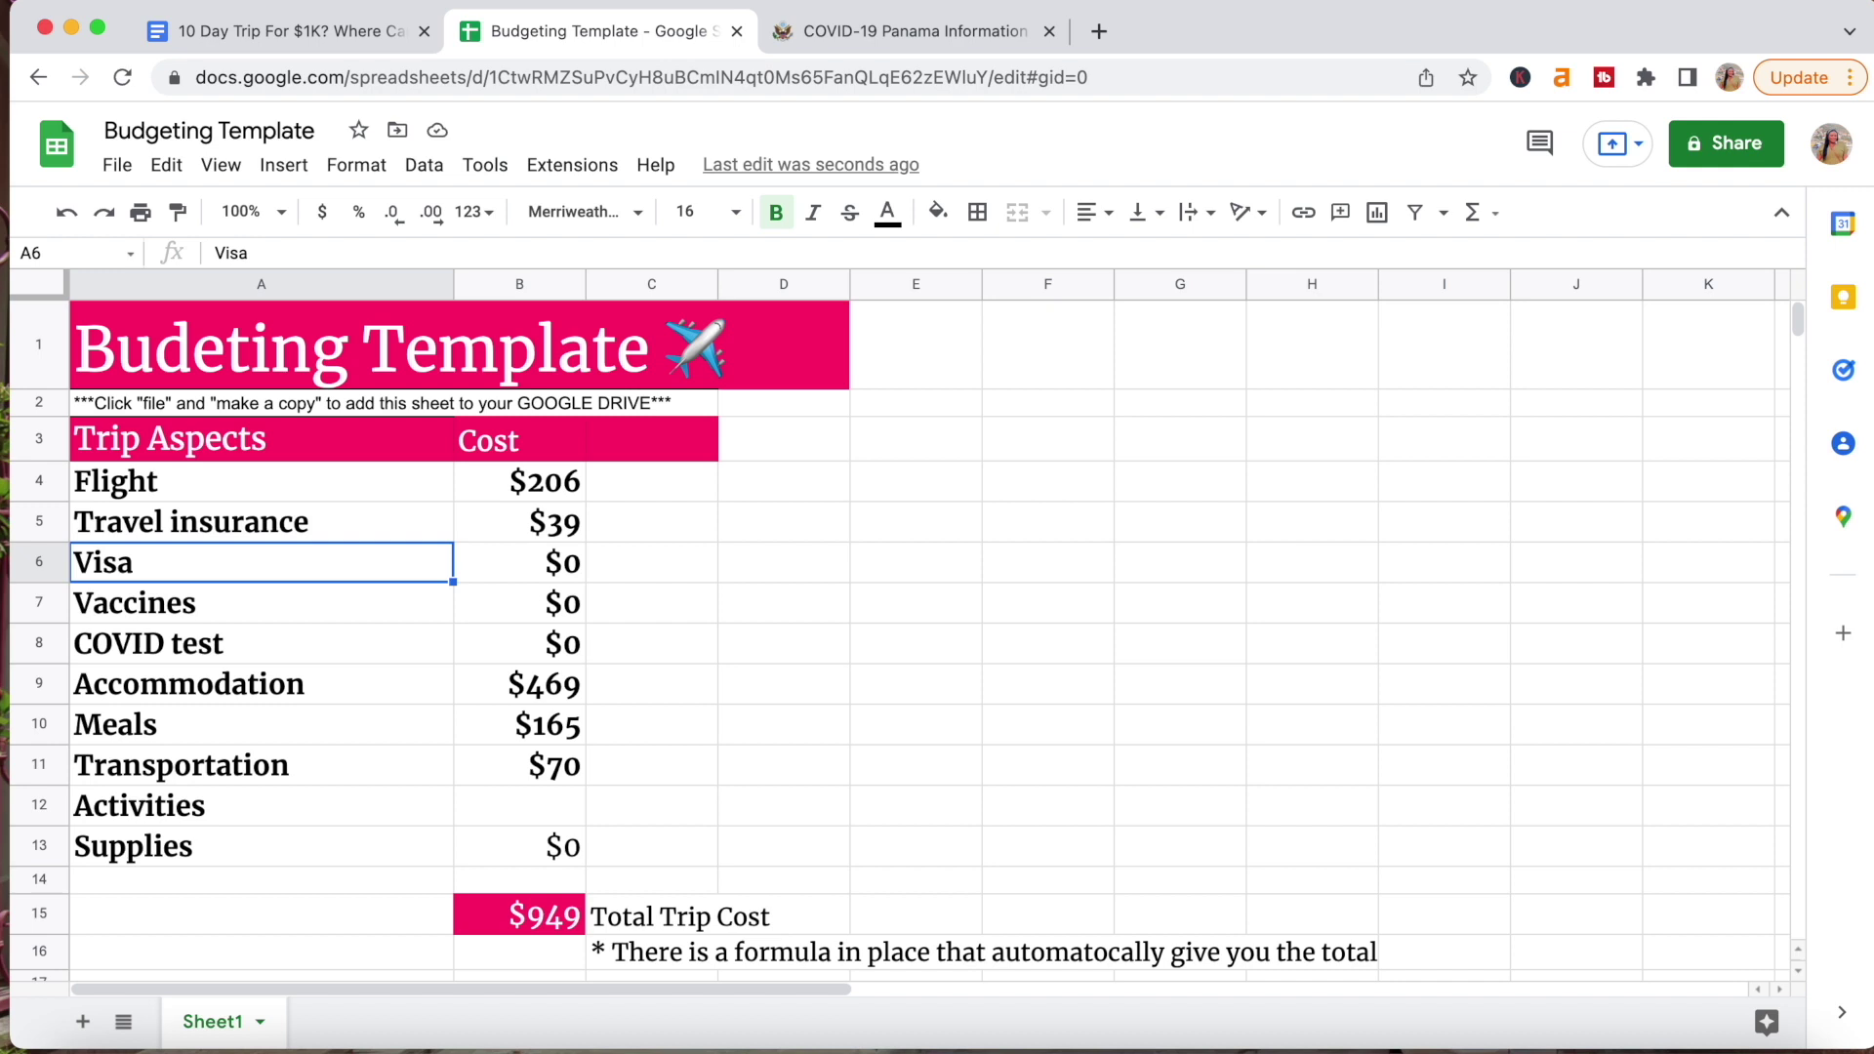
{"action": "left_click", "coordinate": [262, 602]}
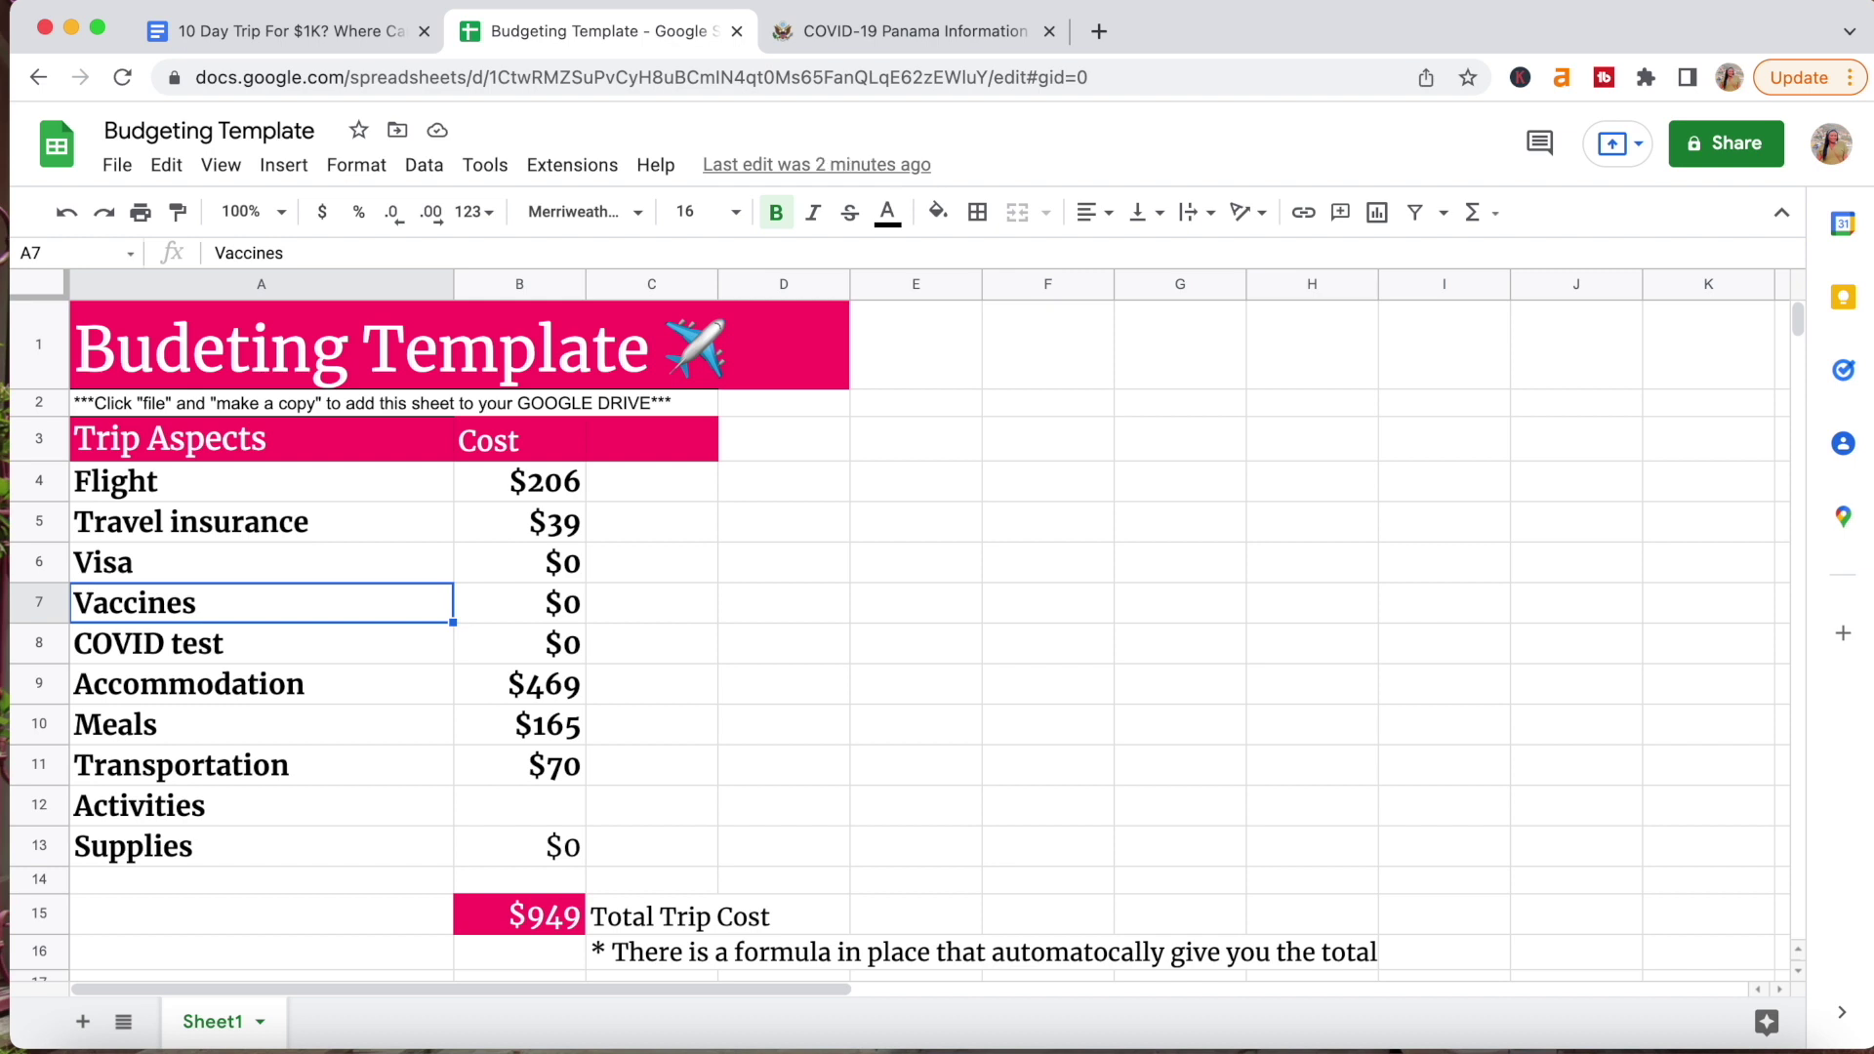
{"action": "left_click", "coordinate": [261, 643]}
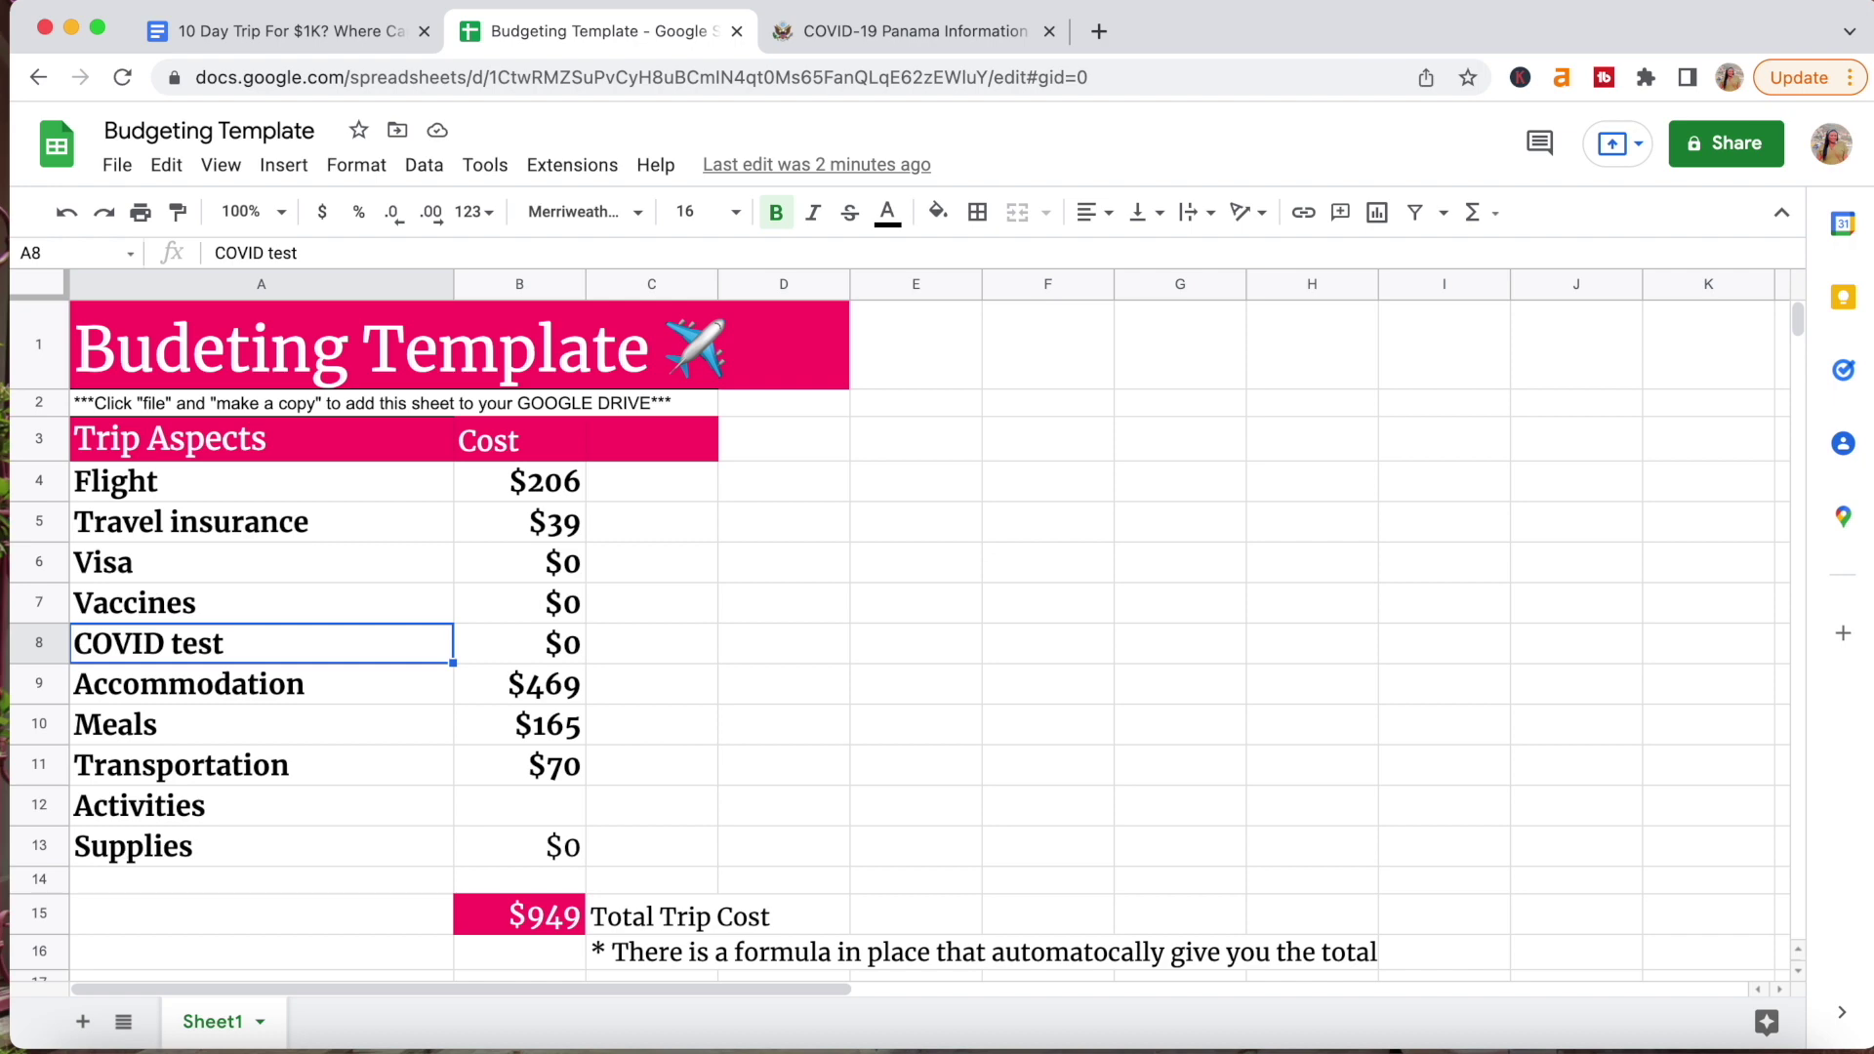
Read Panama's COVID-19 entry requirements on the U.S. Embassy page, then return to the budget sheet.
{"action": "left_click", "coordinate": [876, 33]}
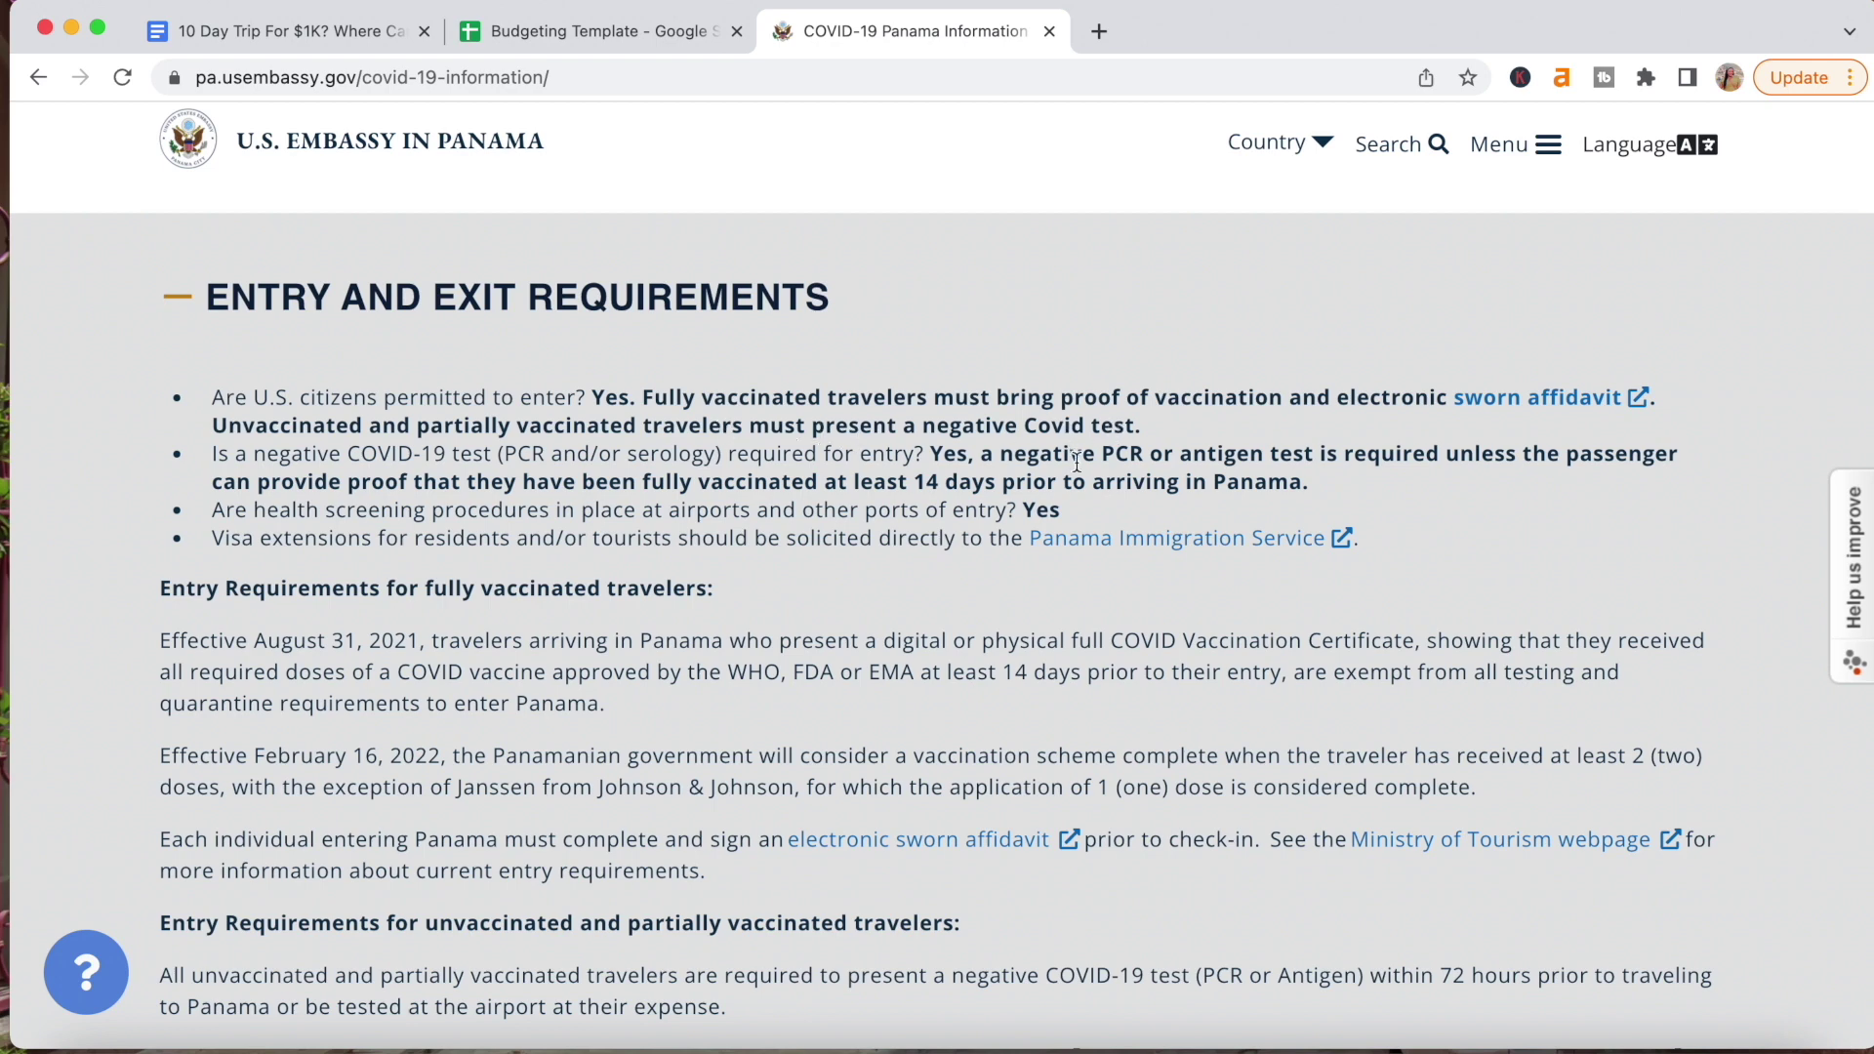
{"action": "left_click", "coordinate": [640, 43]}
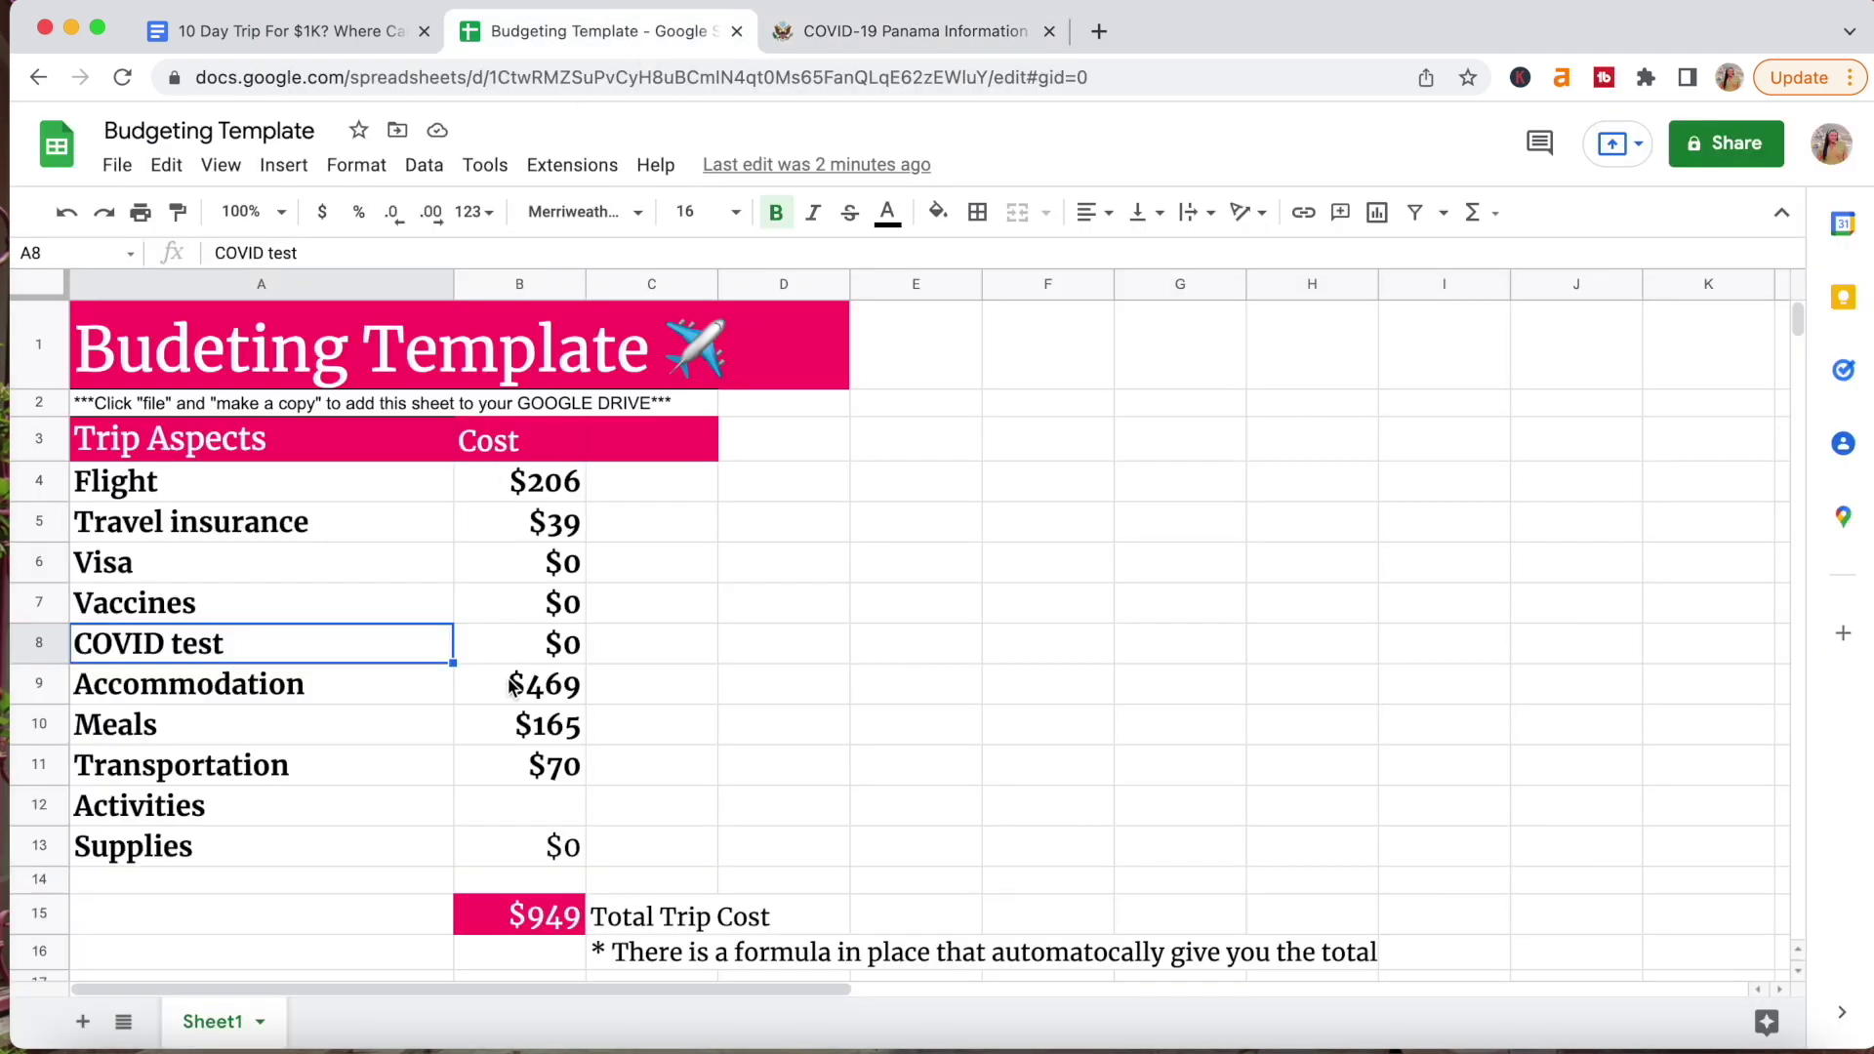
Enter 50 in Activities cell B12, bringing the trip total to $999.
{"action": "left_click", "coordinate": [561, 654]}
{"action": "left_click", "coordinate": [536, 847]}
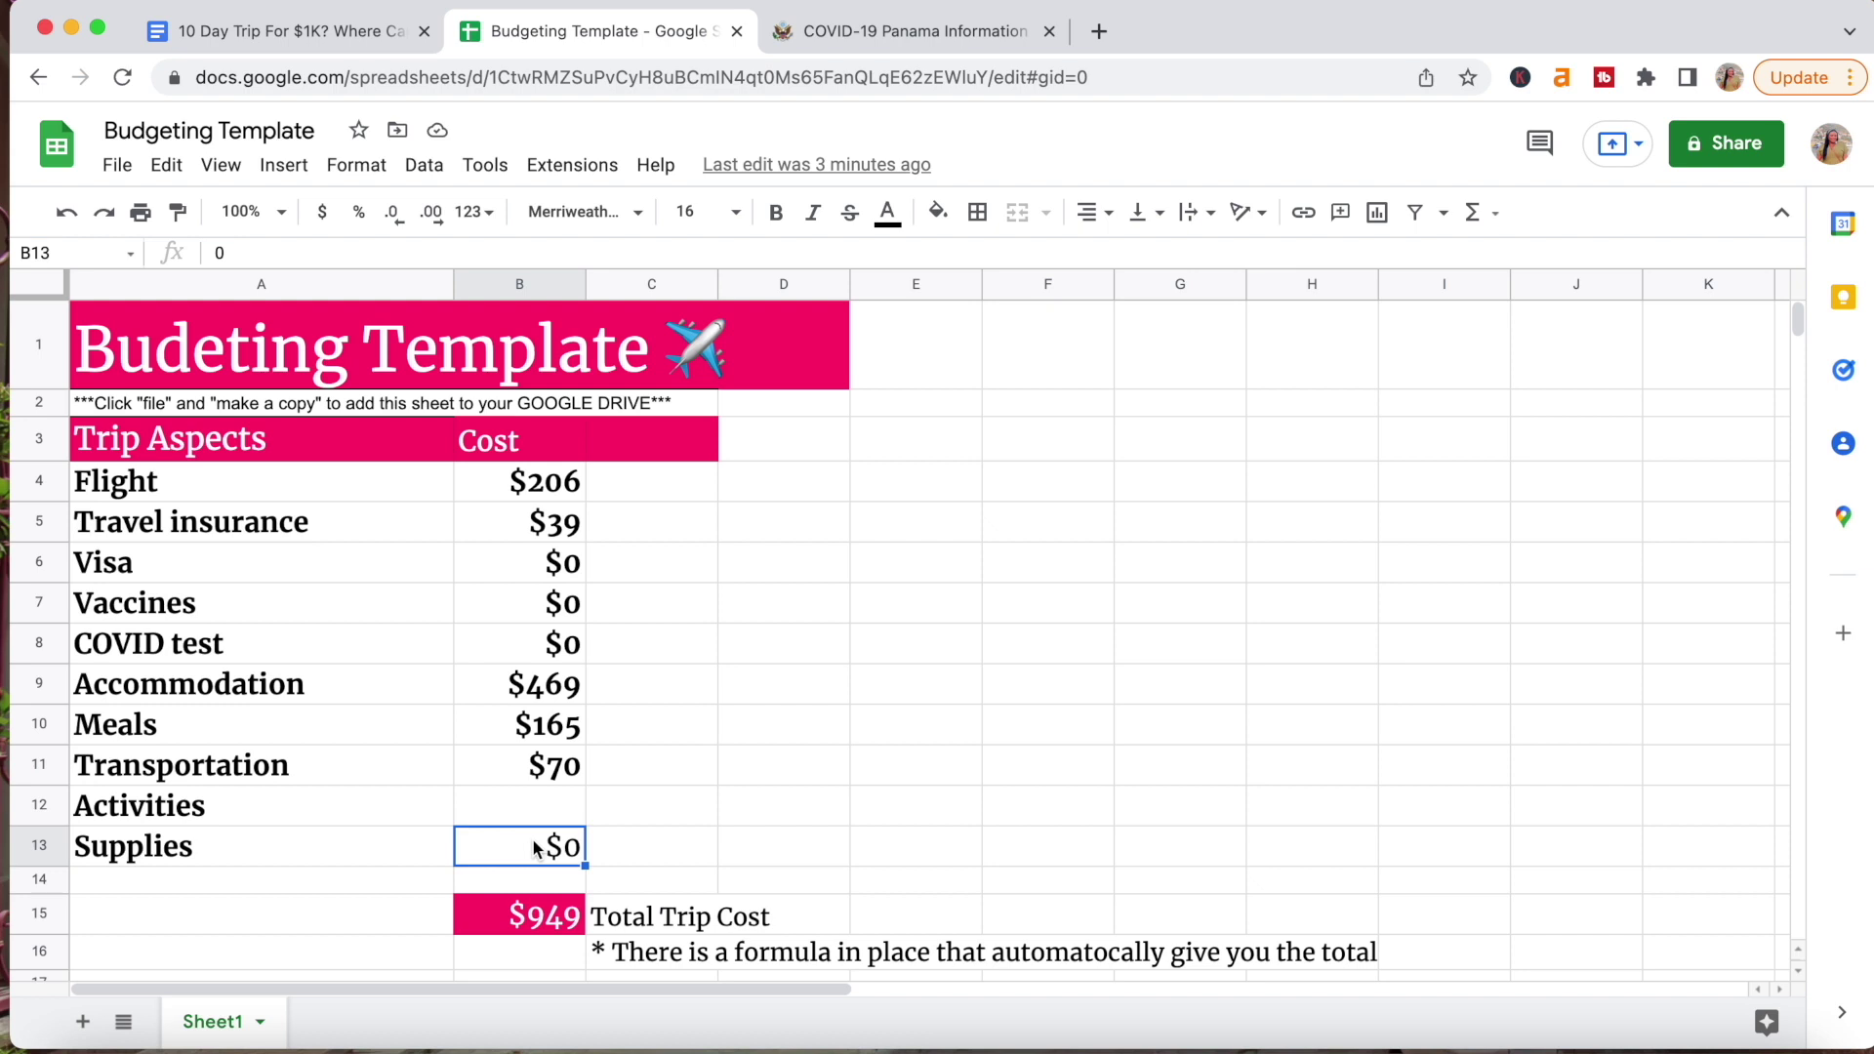
{"action": "left_click", "coordinate": [558, 796]}
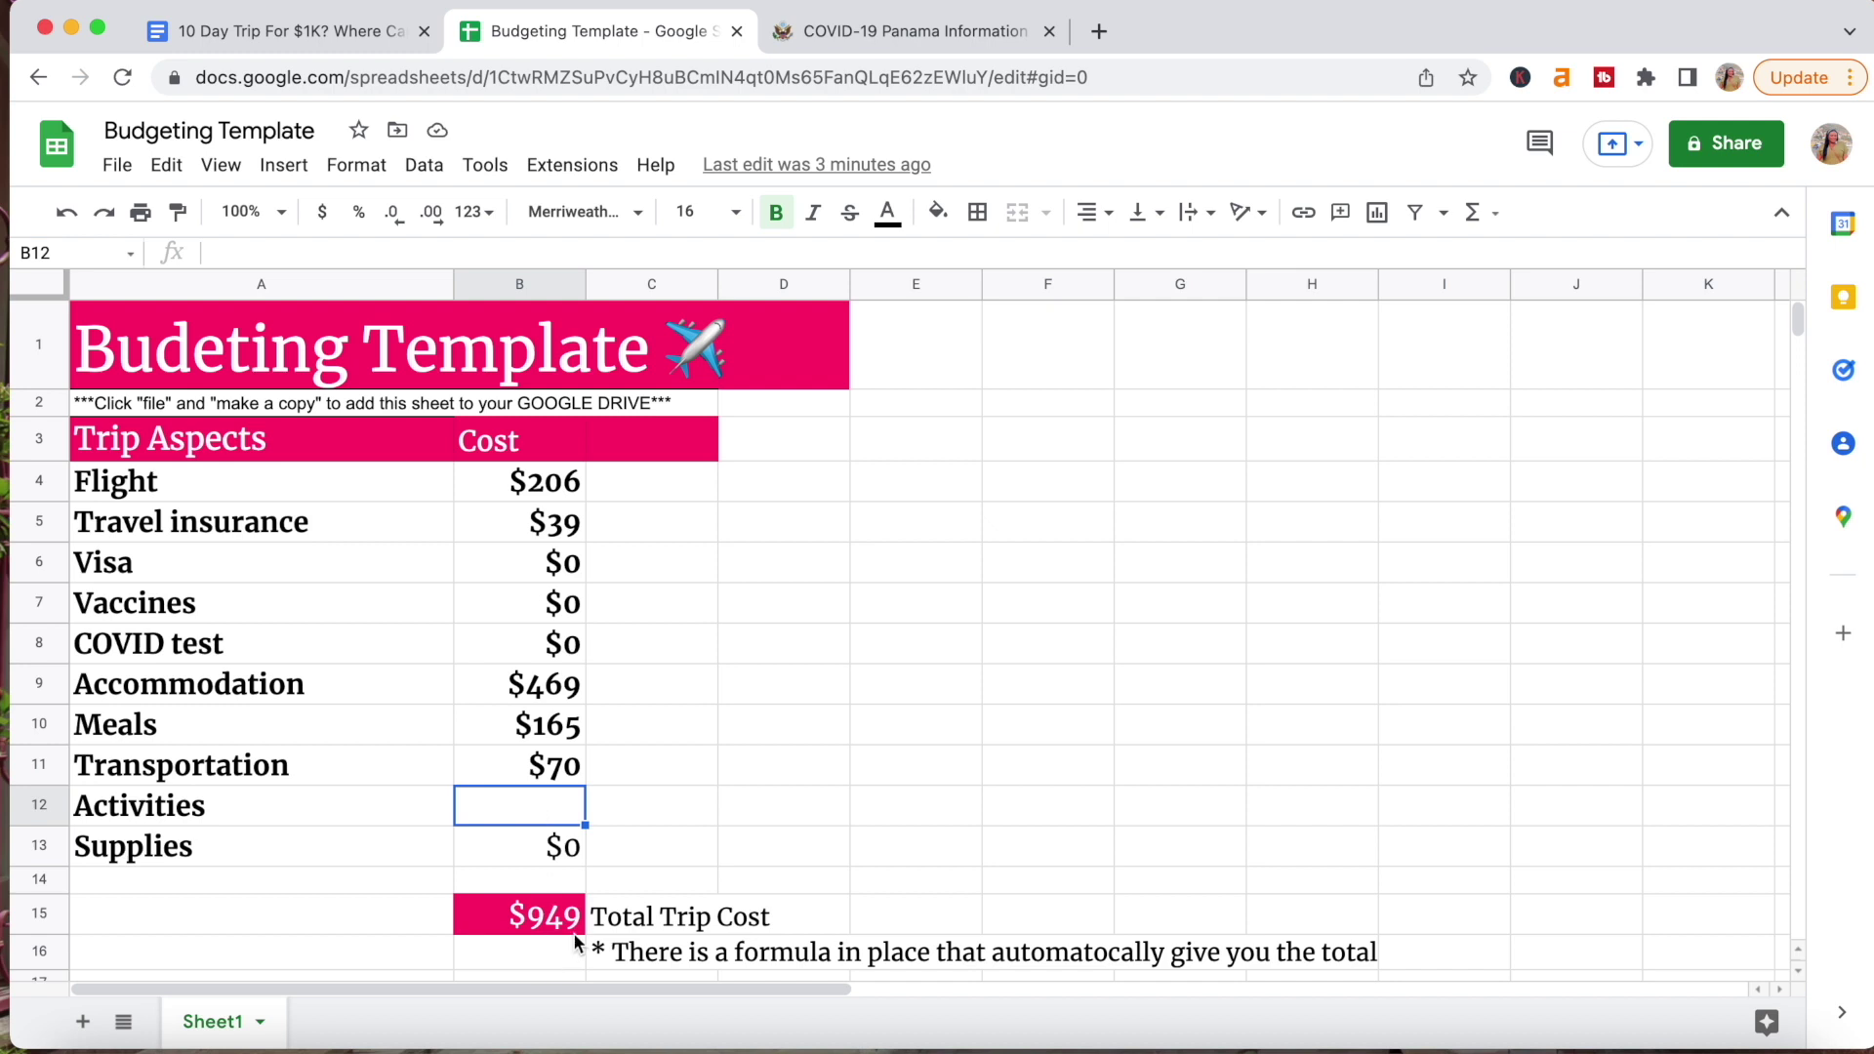
{"action": "type", "text": "50"}
{"action": "left_click", "coordinate": [657, 822]}
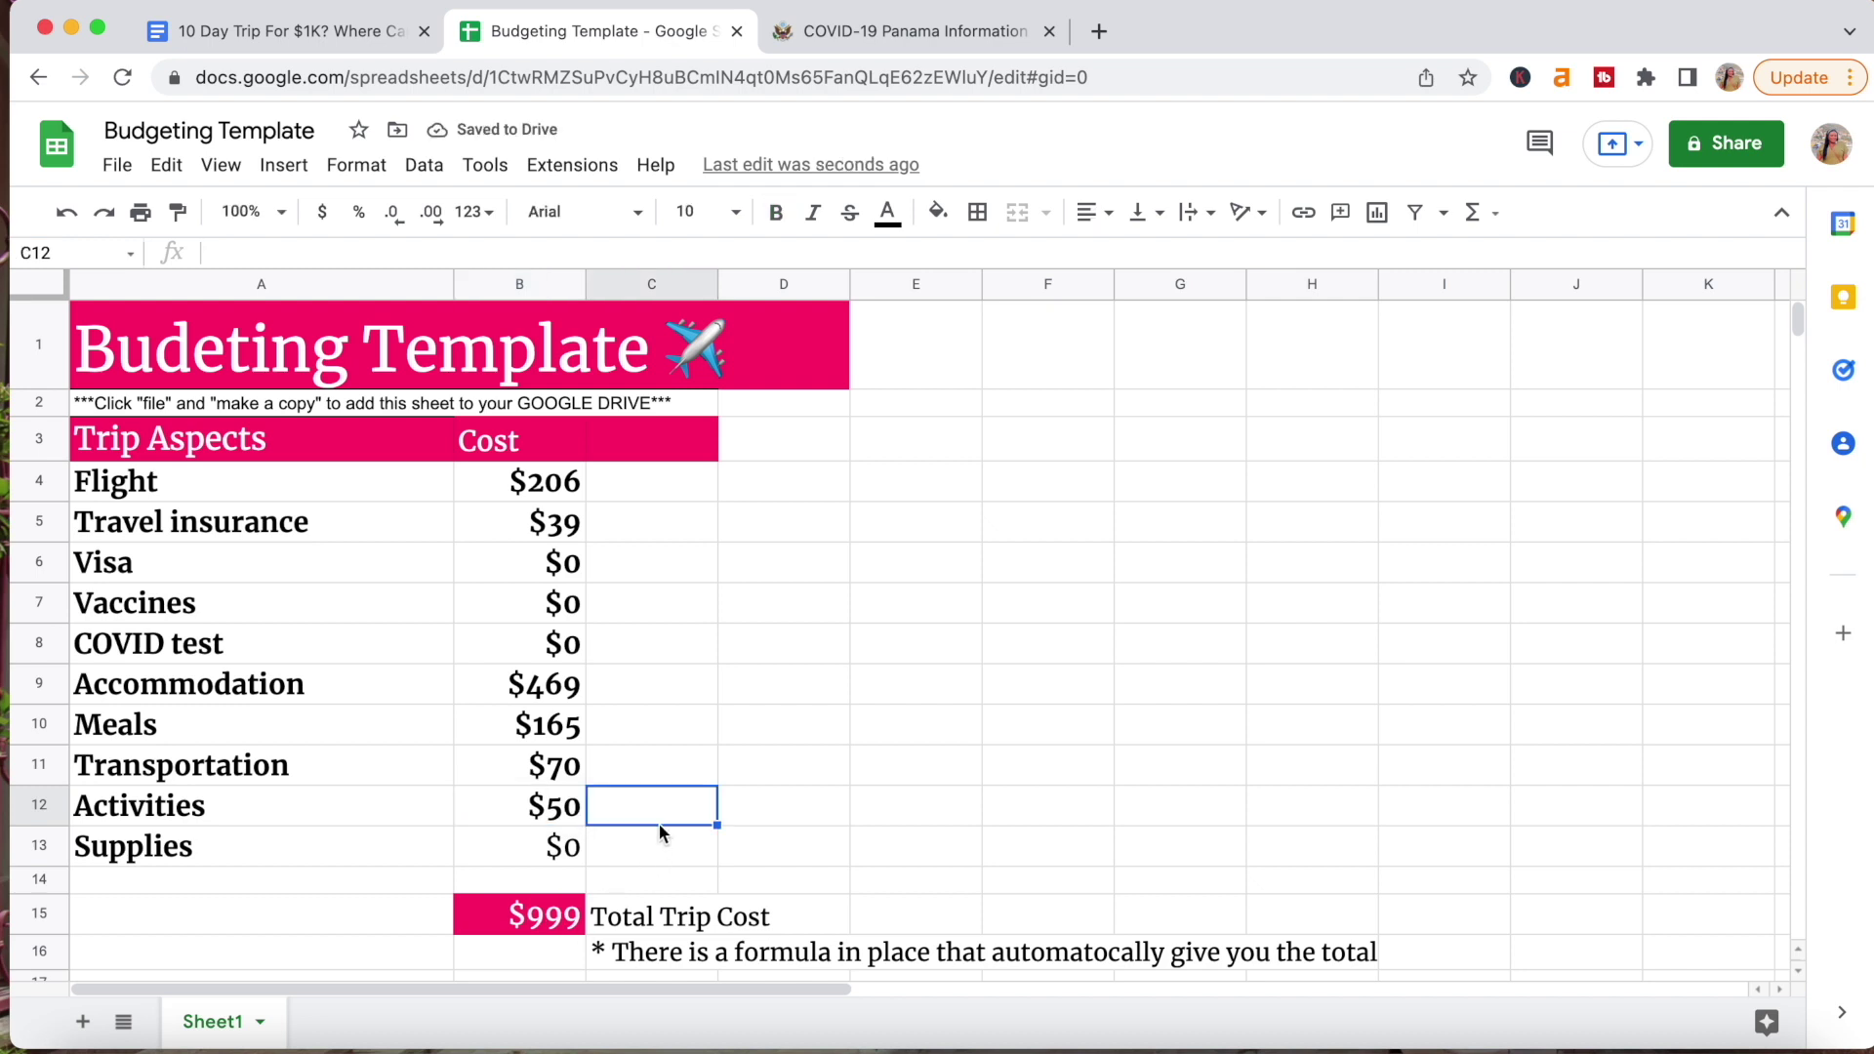
{"action": "left_click", "coordinate": [569, 813]}
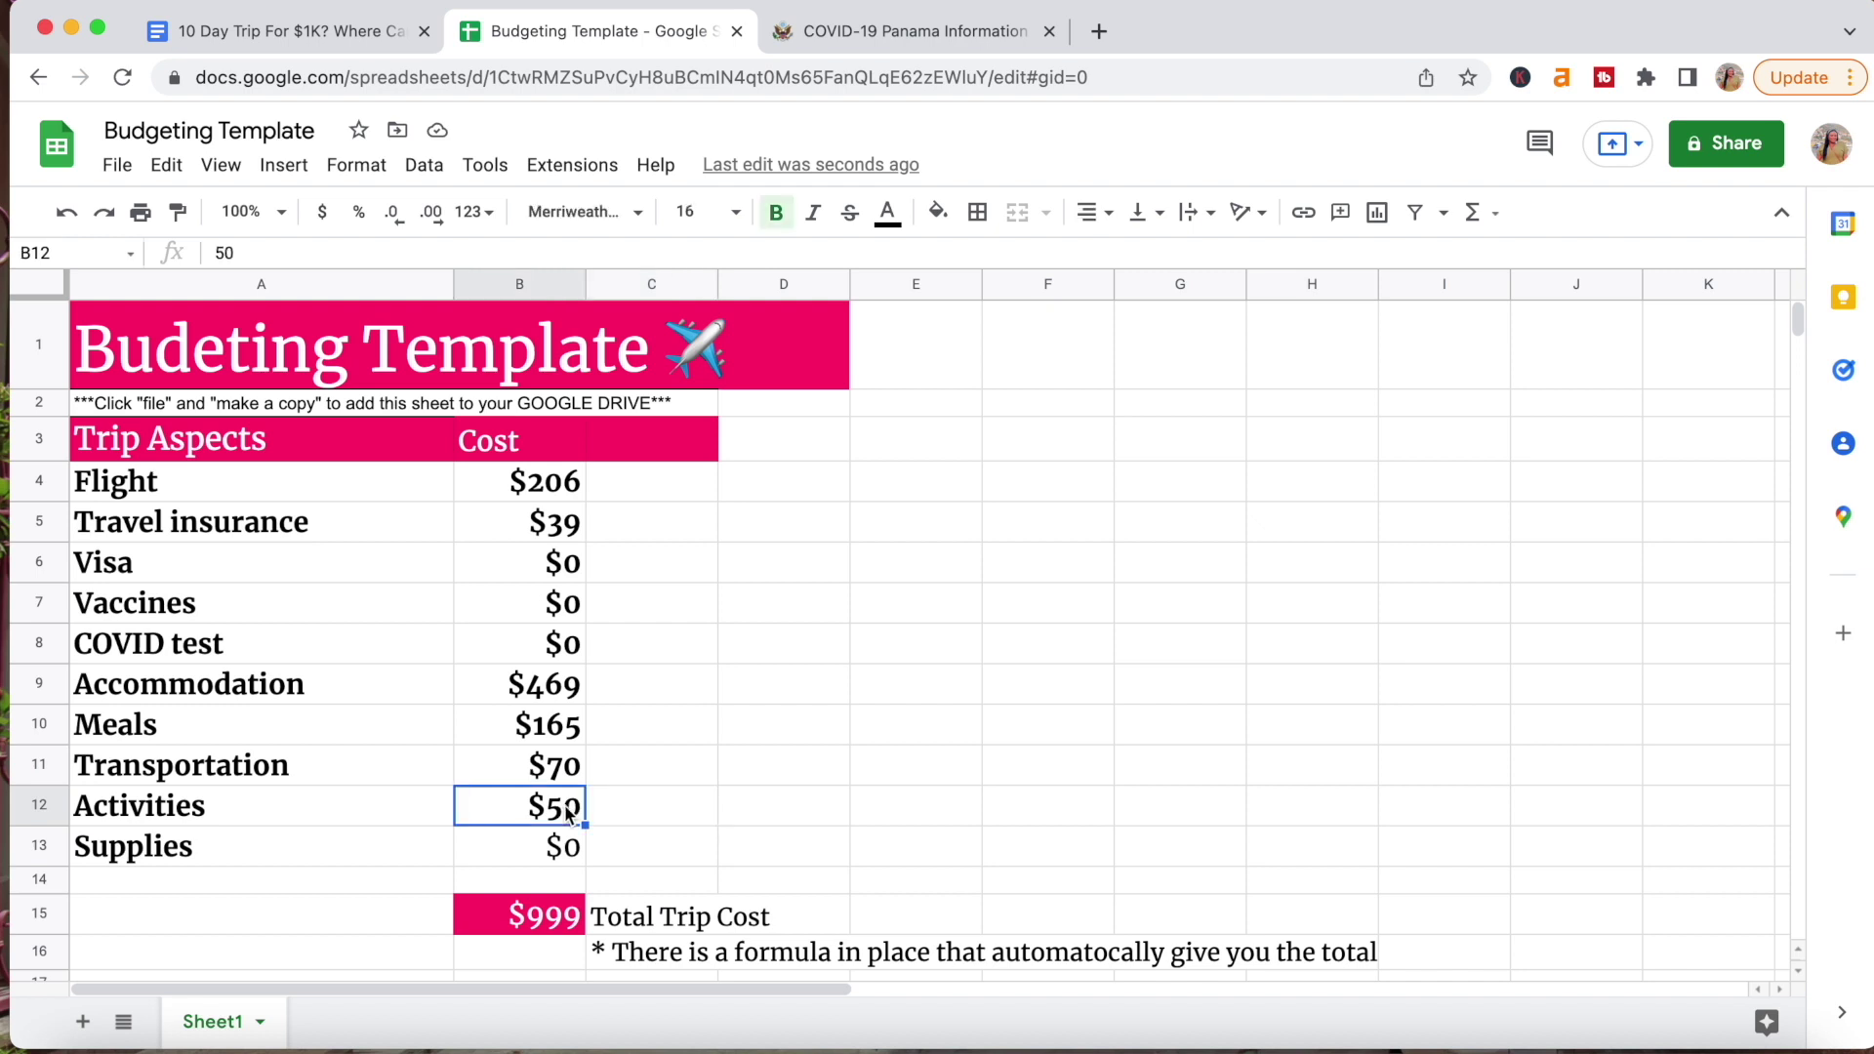